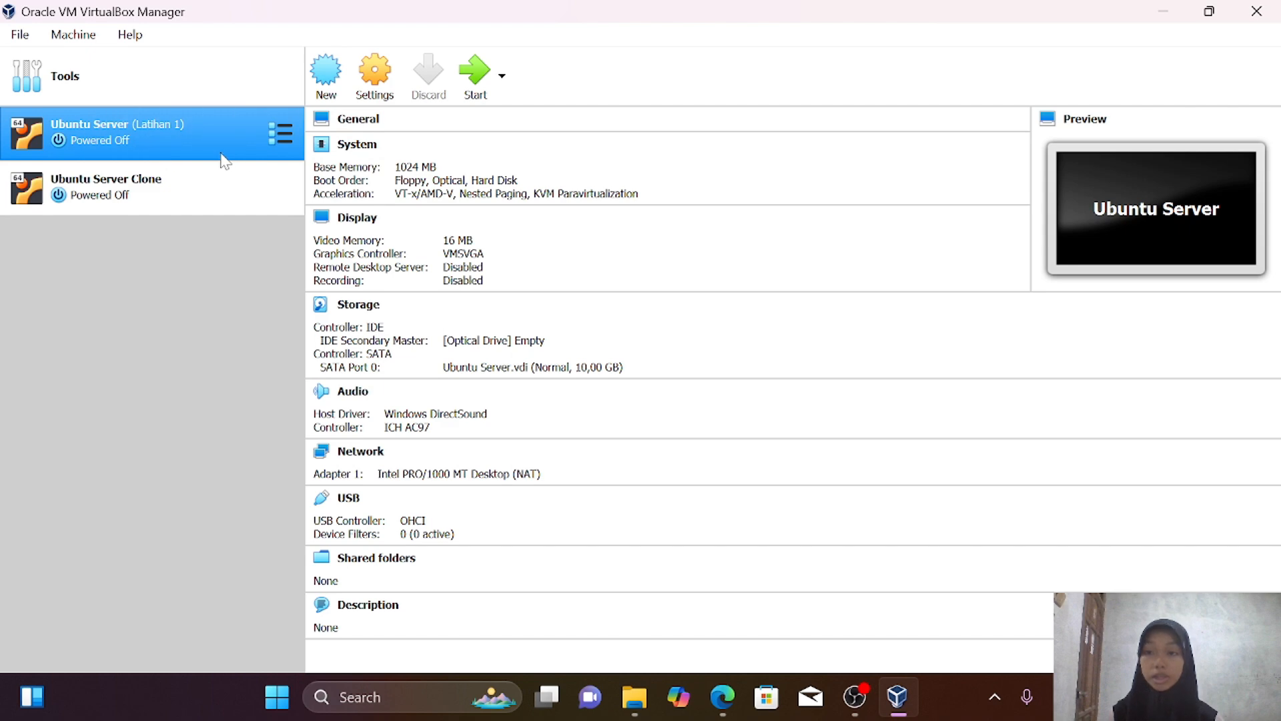
Review the Ubuntu Server VM's network adapter settings and close them without changes
{"action": "right_click", "coordinate": [221, 130]}
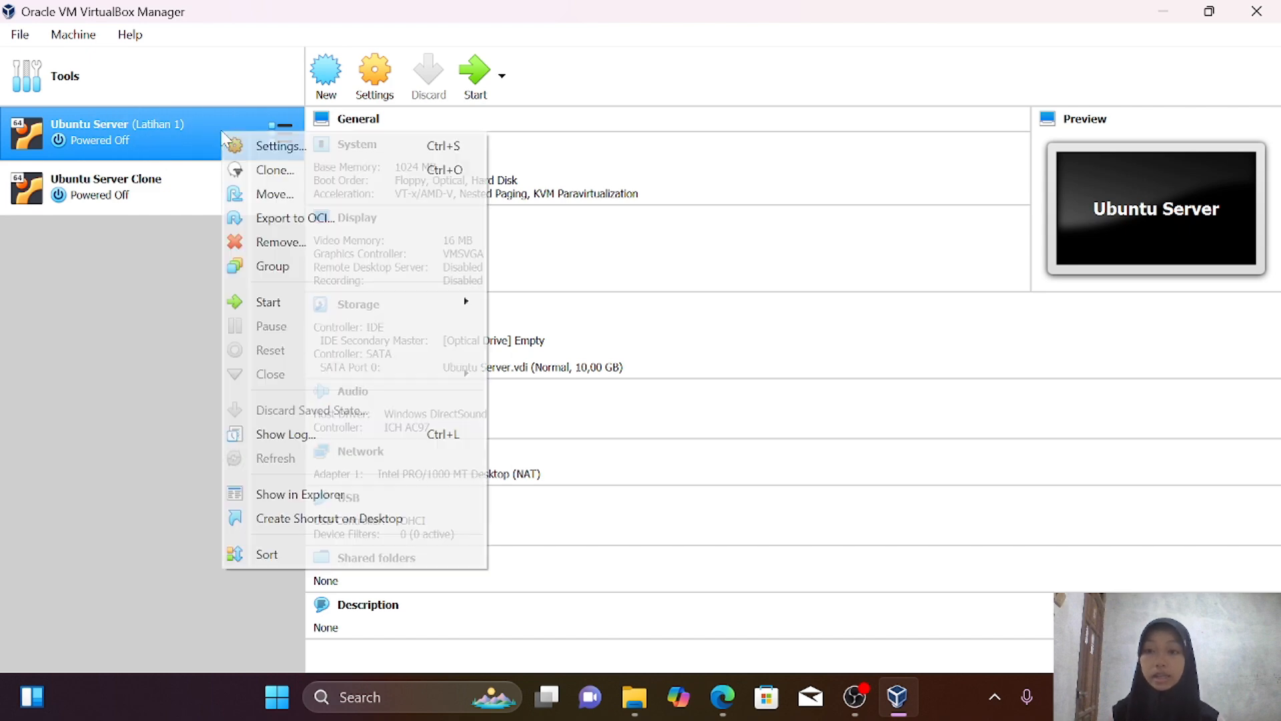
{"action": "left_click", "coordinate": [288, 144]}
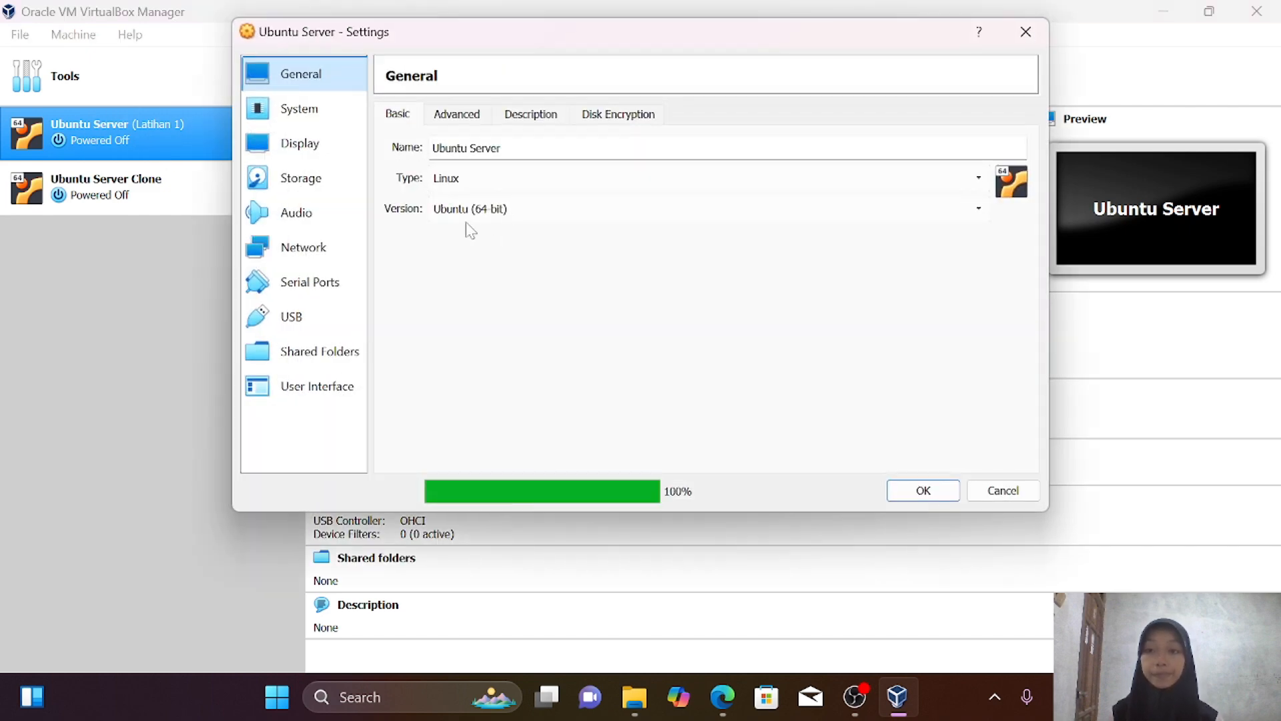
{"action": "left_click", "coordinate": [310, 254]}
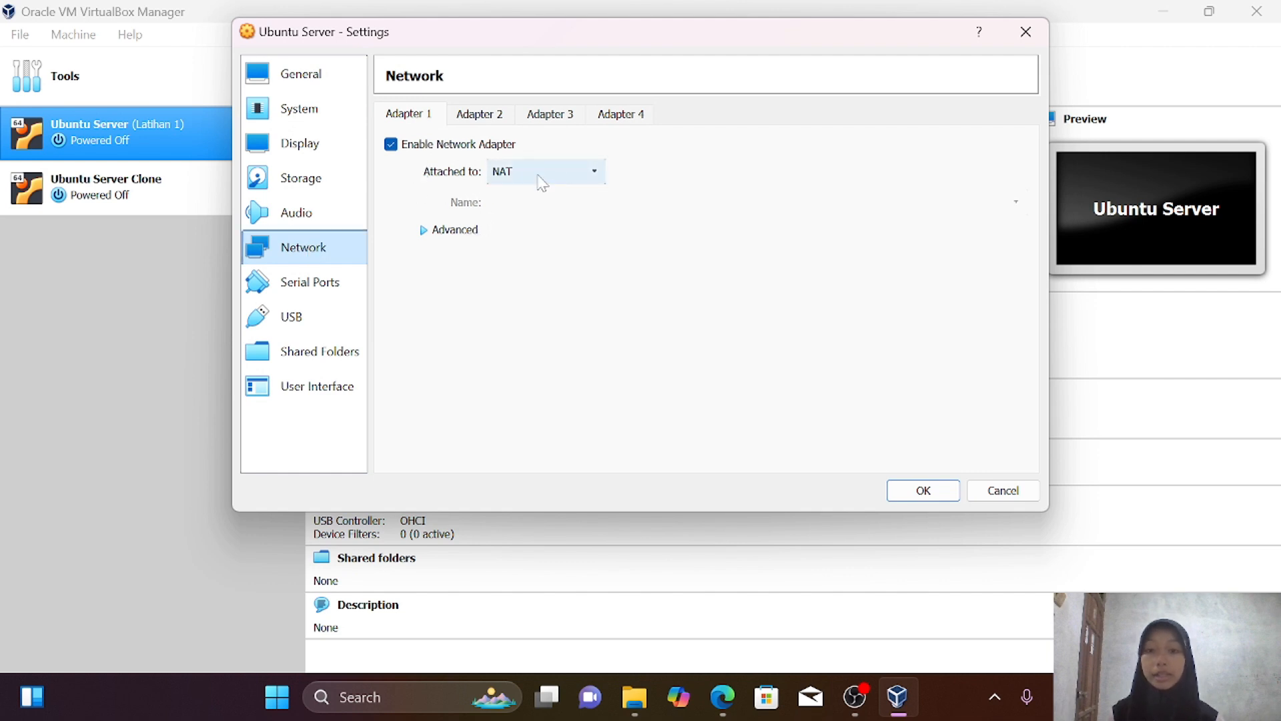
{"action": "left_click", "coordinate": [919, 497]}
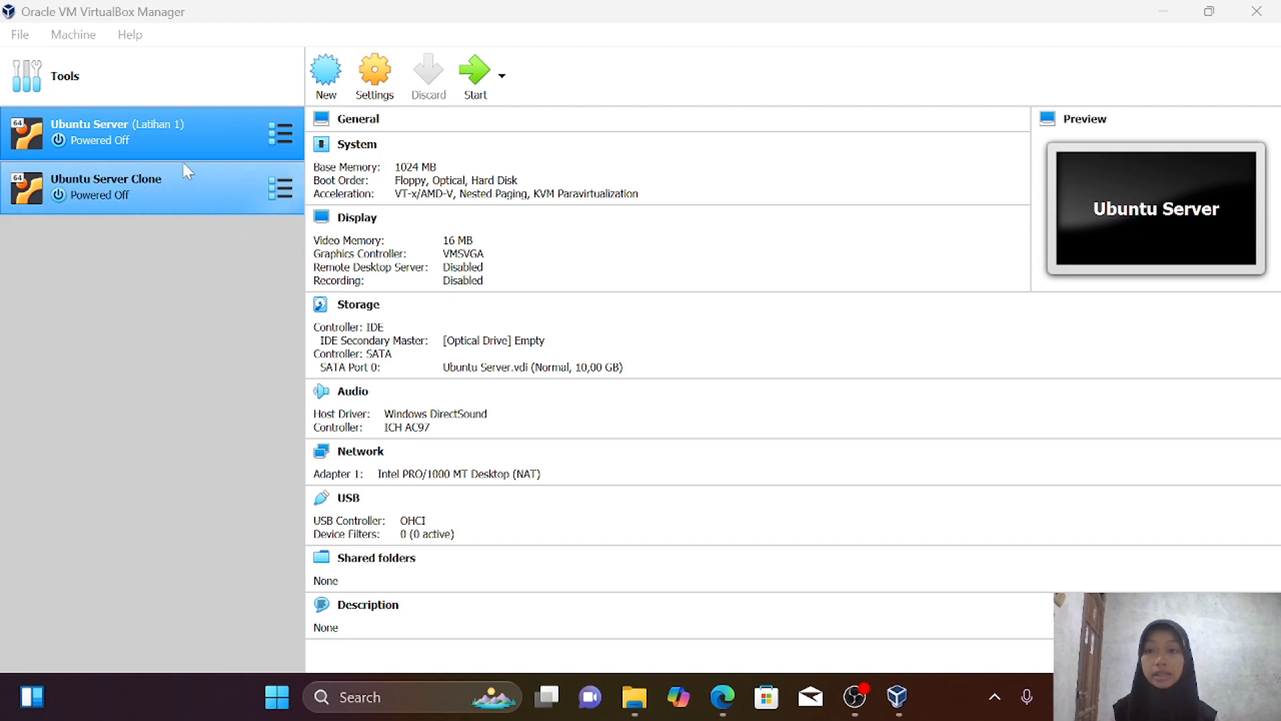
Boot Ubuntu Server and log in at the console with the username and password
{"action": "right_click", "coordinate": [199, 130]}
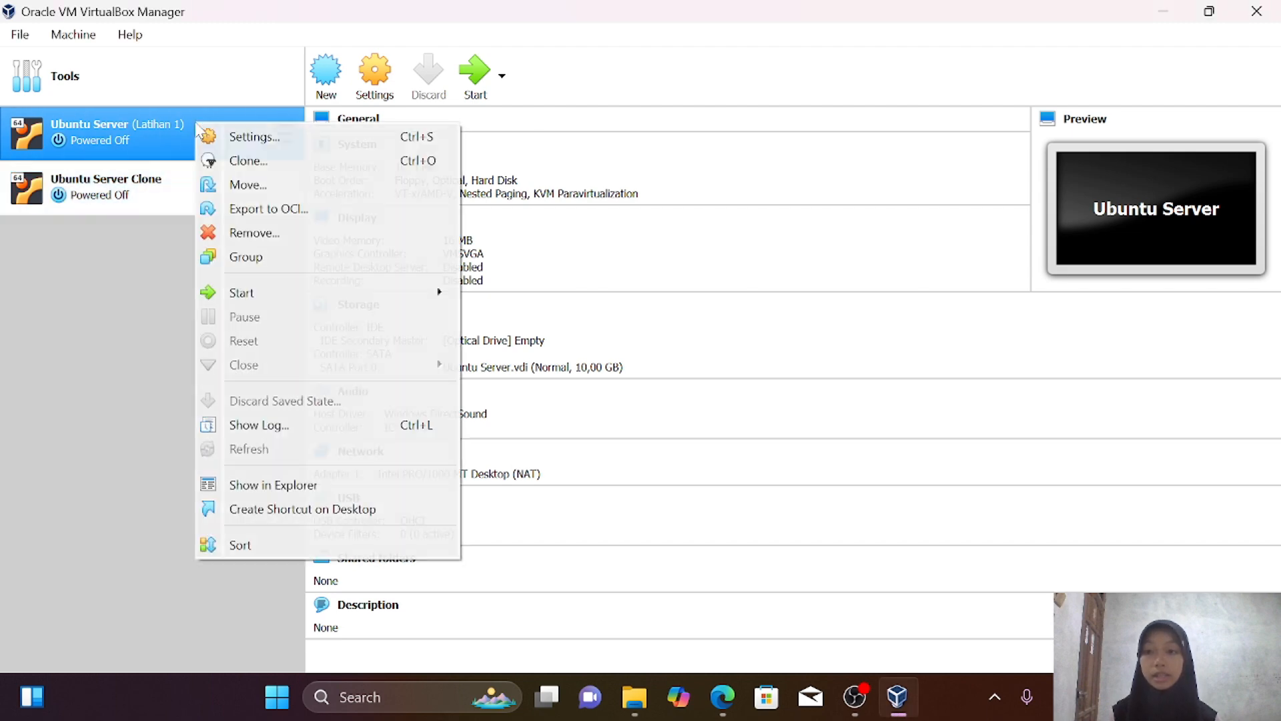
{"action": "left_click", "coordinate": [94, 326]}
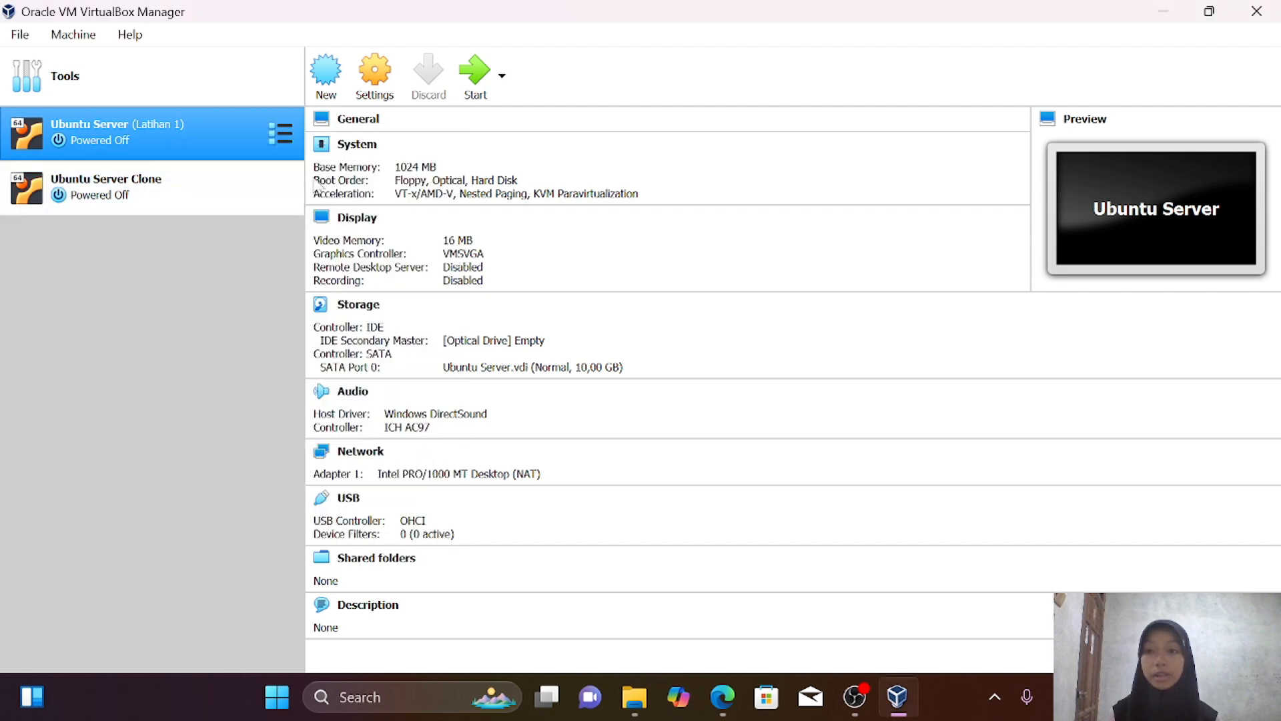
{"action": "left_click", "coordinate": [480, 70]}
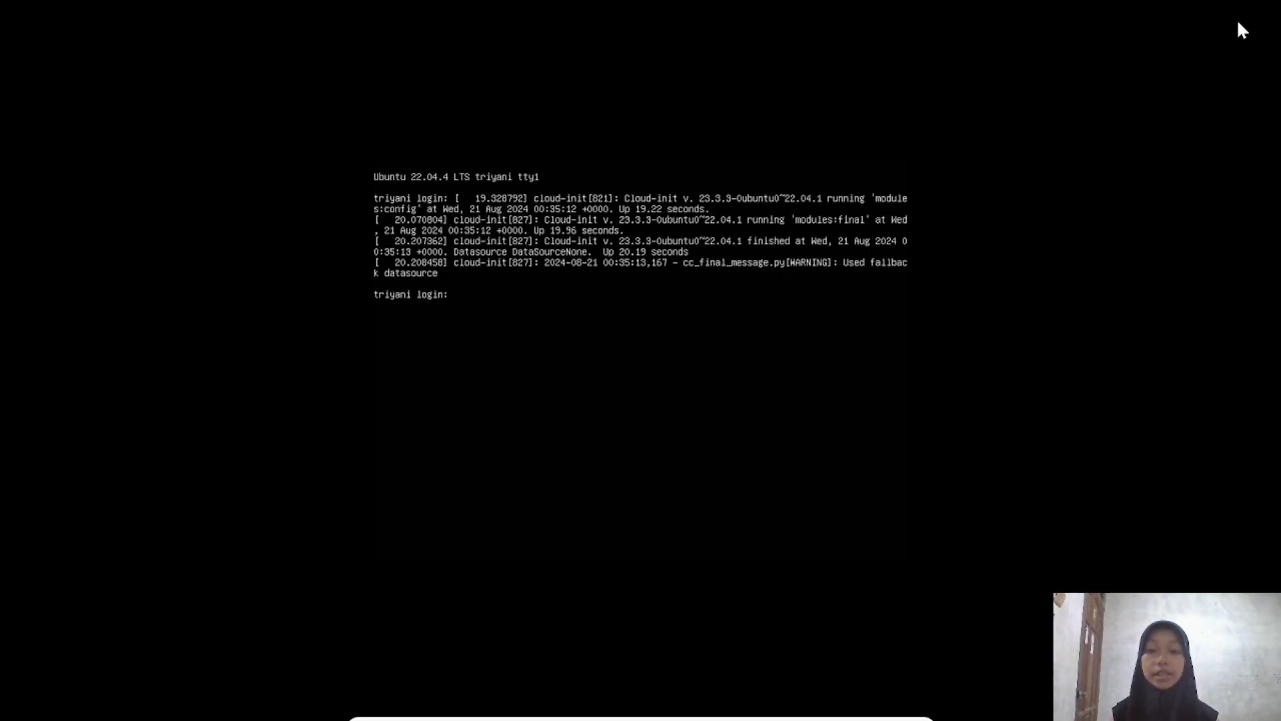
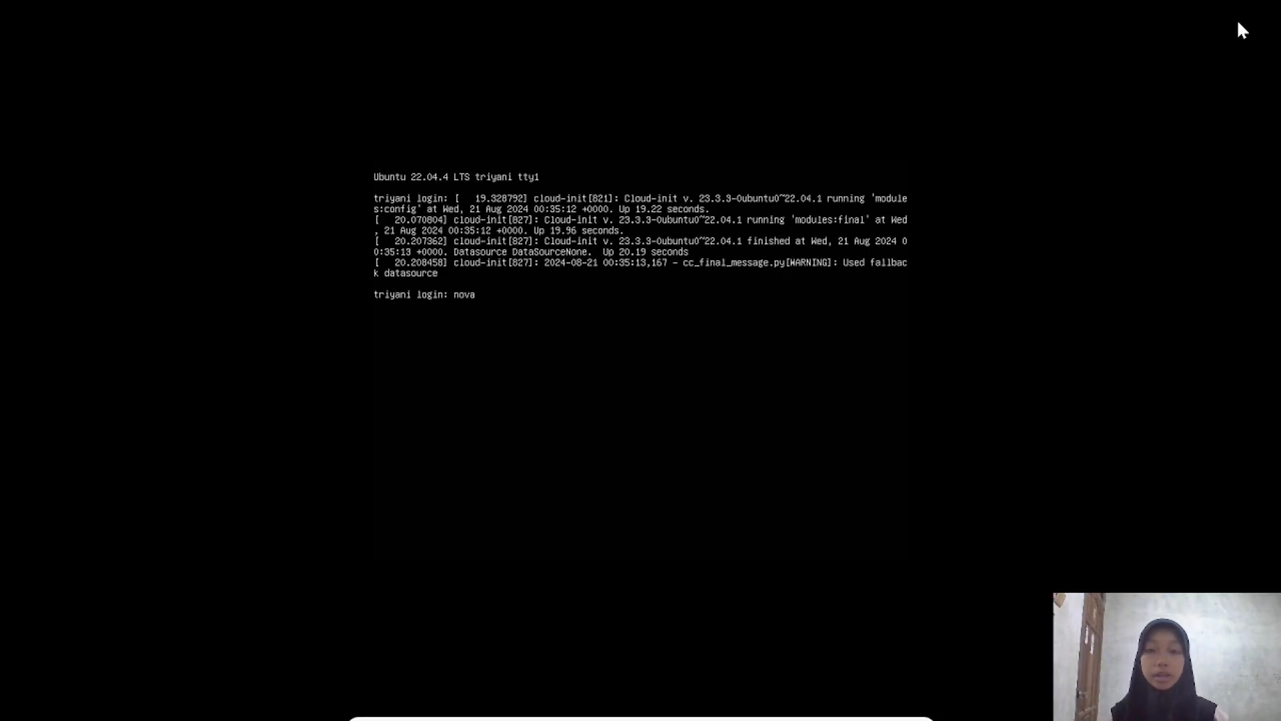
{"action": "key", "text": "Return"}
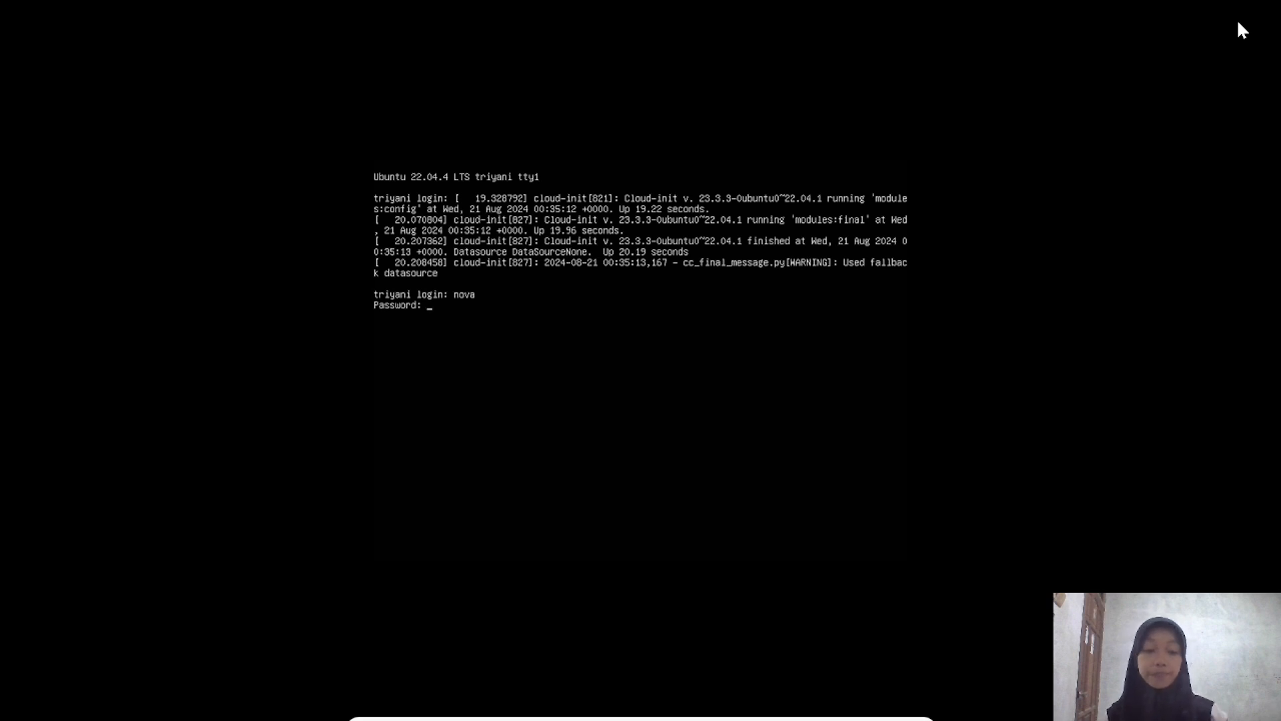
{"action": "key", "text": "Return"}
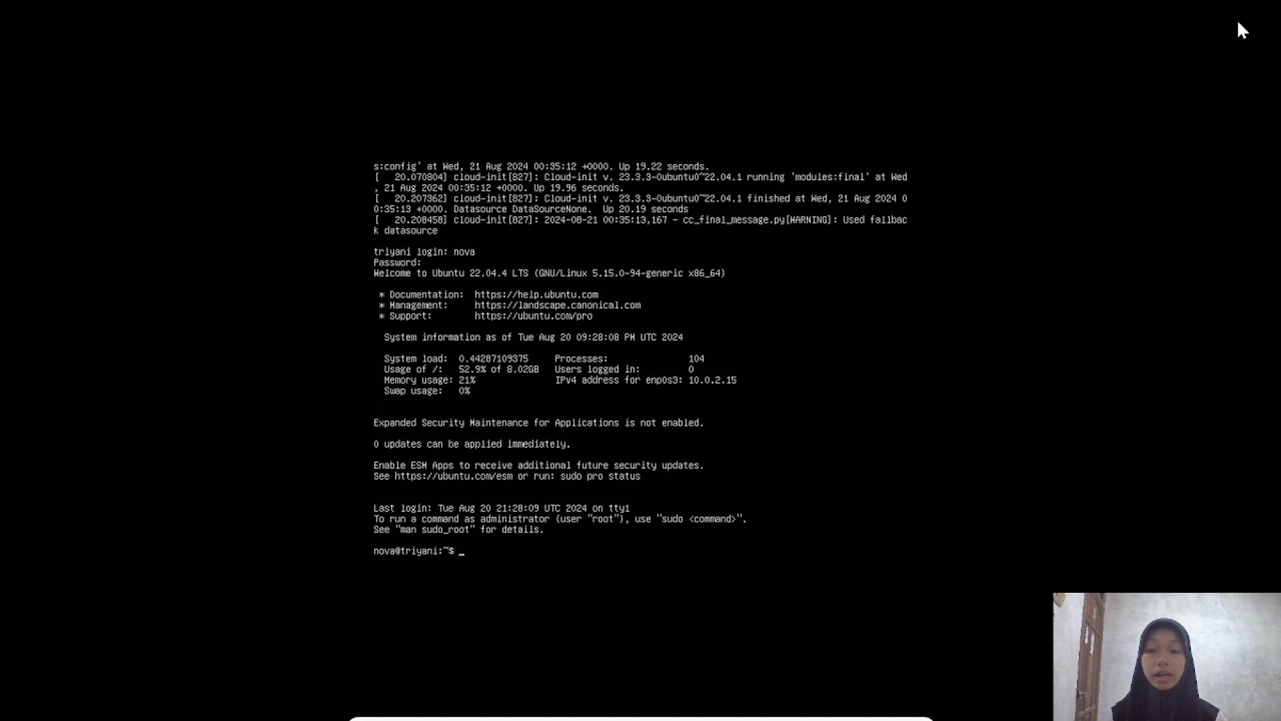
Ping google.com from the VM and stop it after 12 packets, 11 answered
{"action": "type", "text": "pin"}
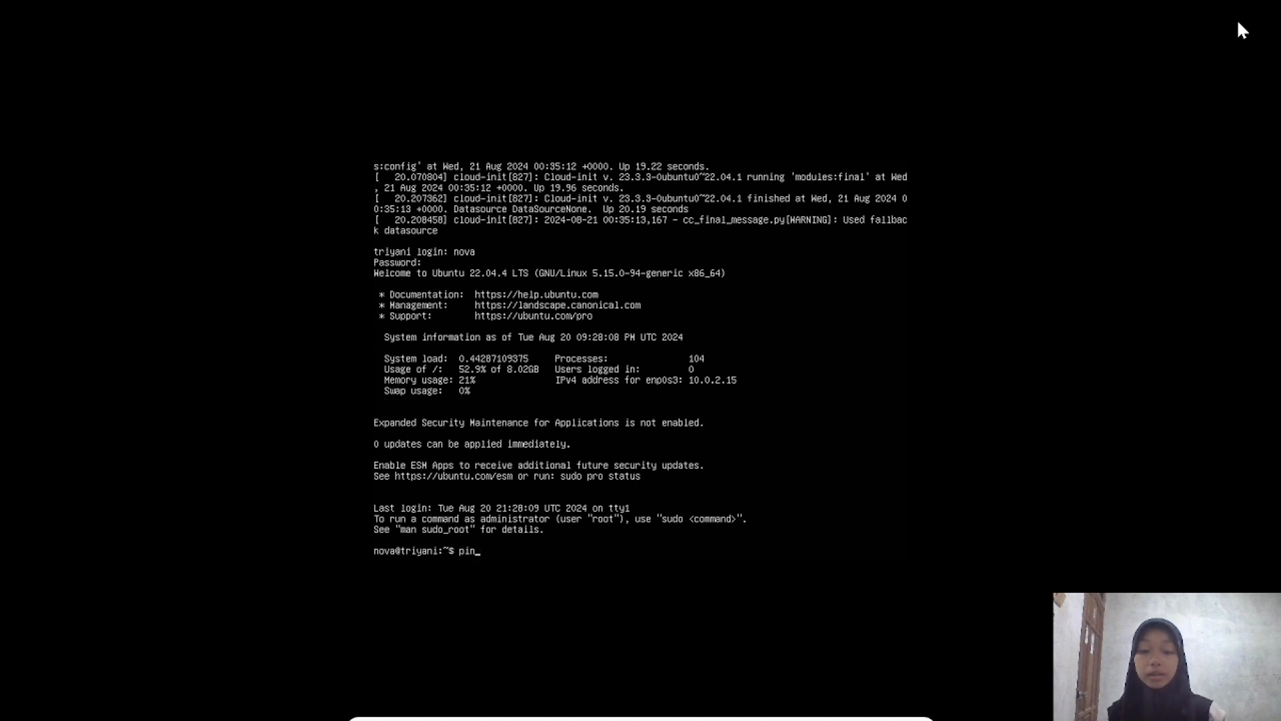
{"action": "type", "text": "g go"}
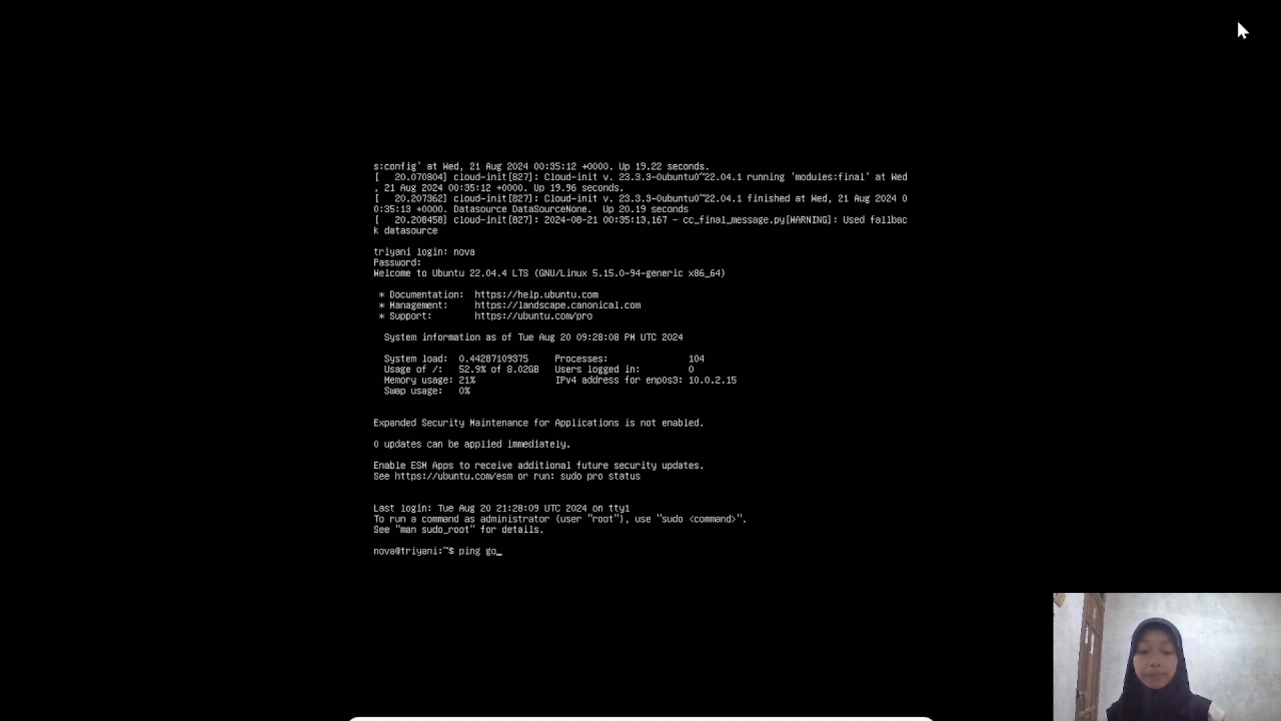
{"action": "type", "text": "ogle.com"}
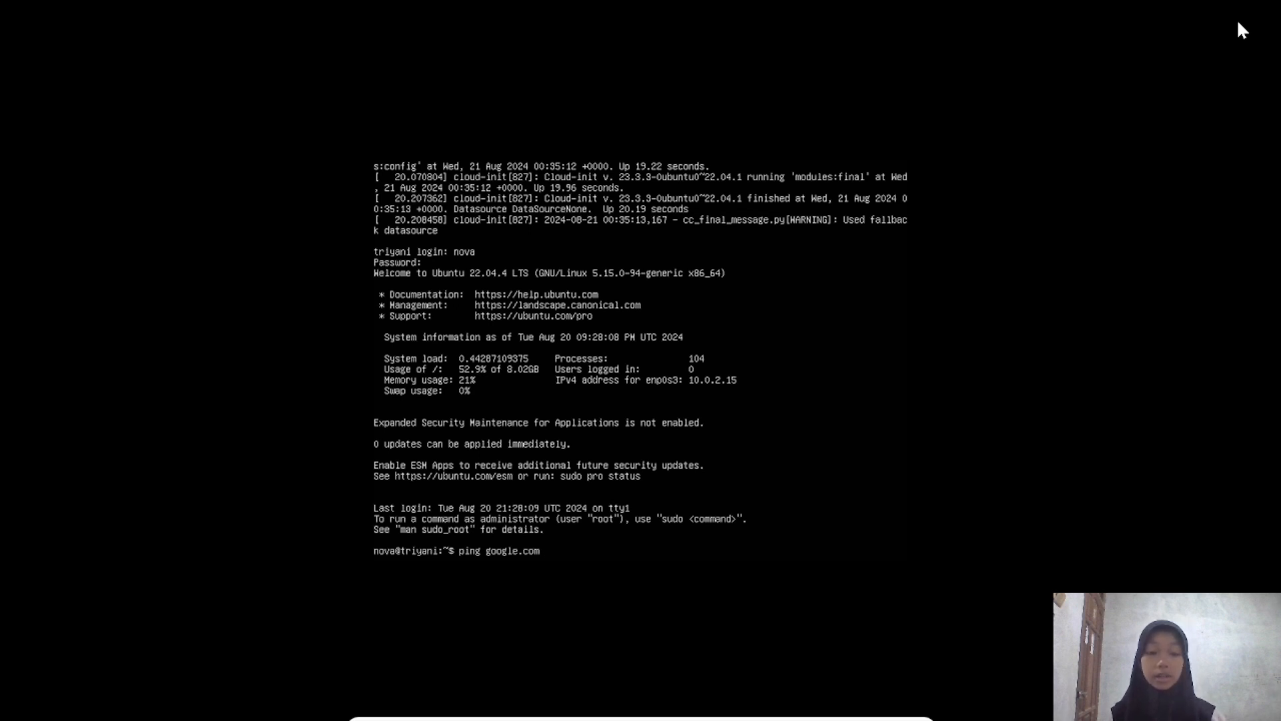
{"action": "key", "text": "Return"}
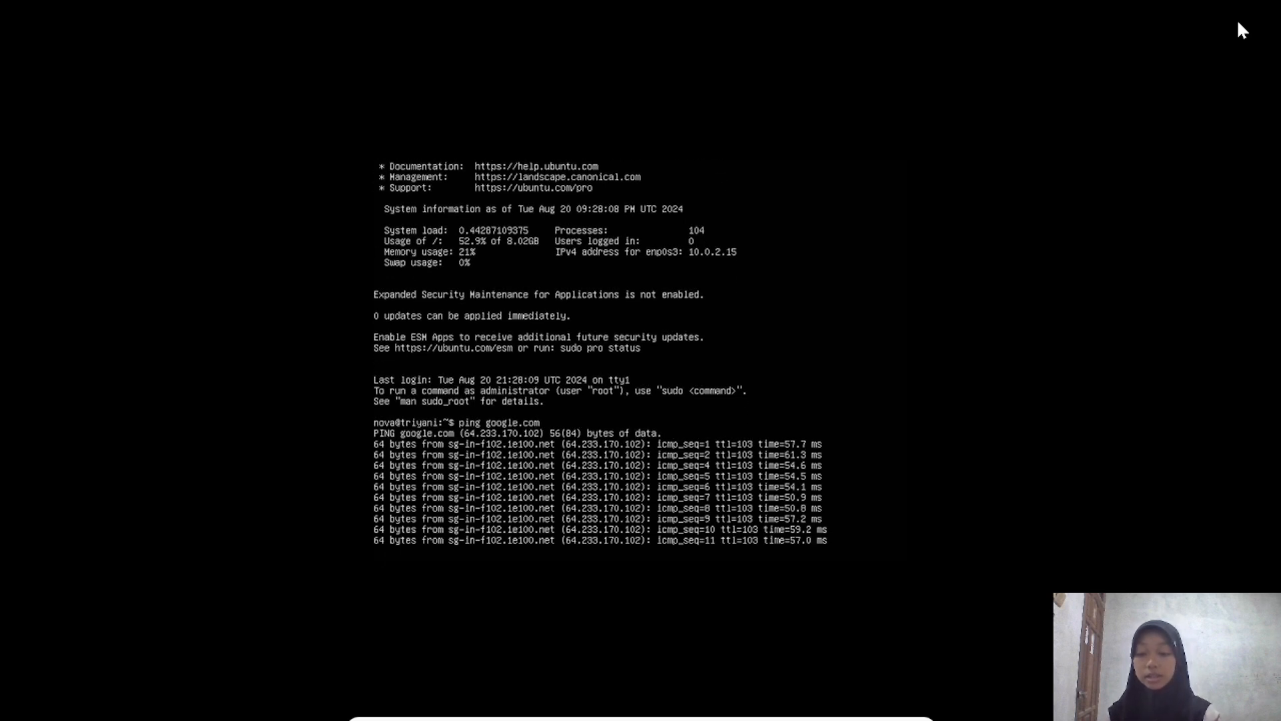
{"action": "key", "text": "ctrl+c"}
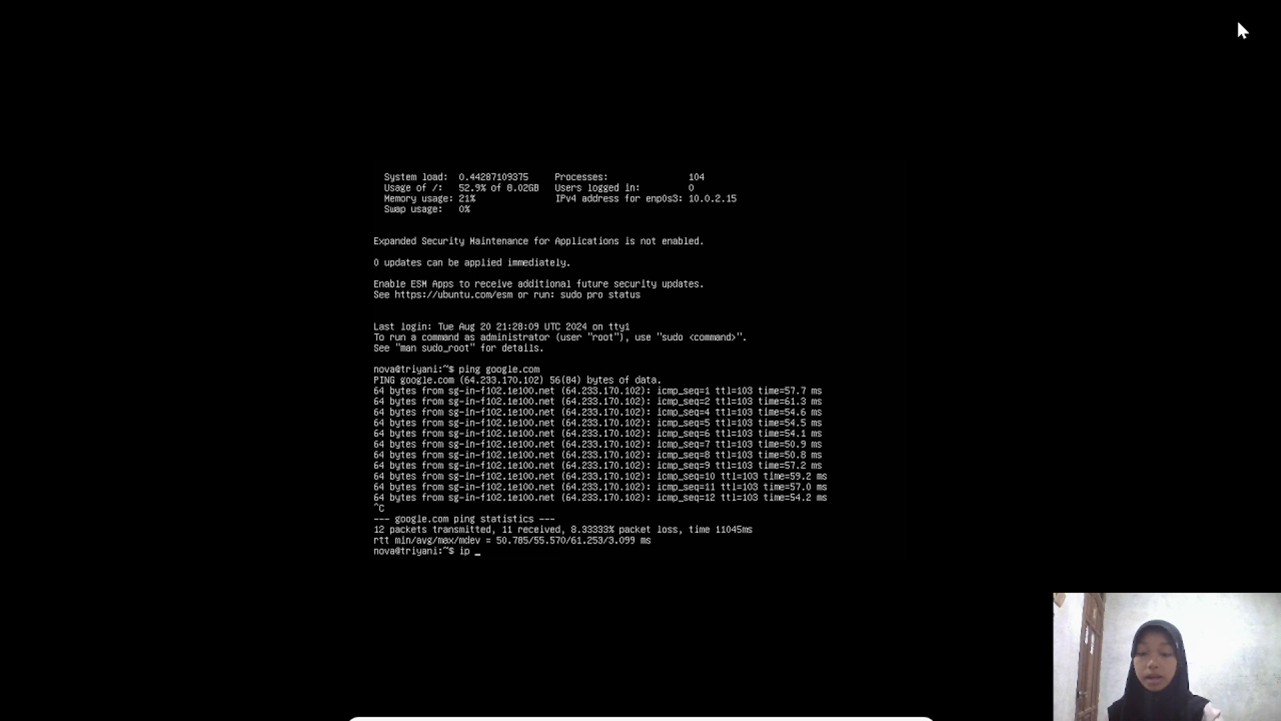
Run ip address in the VM console, showing enp0s3 at 10.0.2.15/24
{"action": "type", "text": "ddress"}
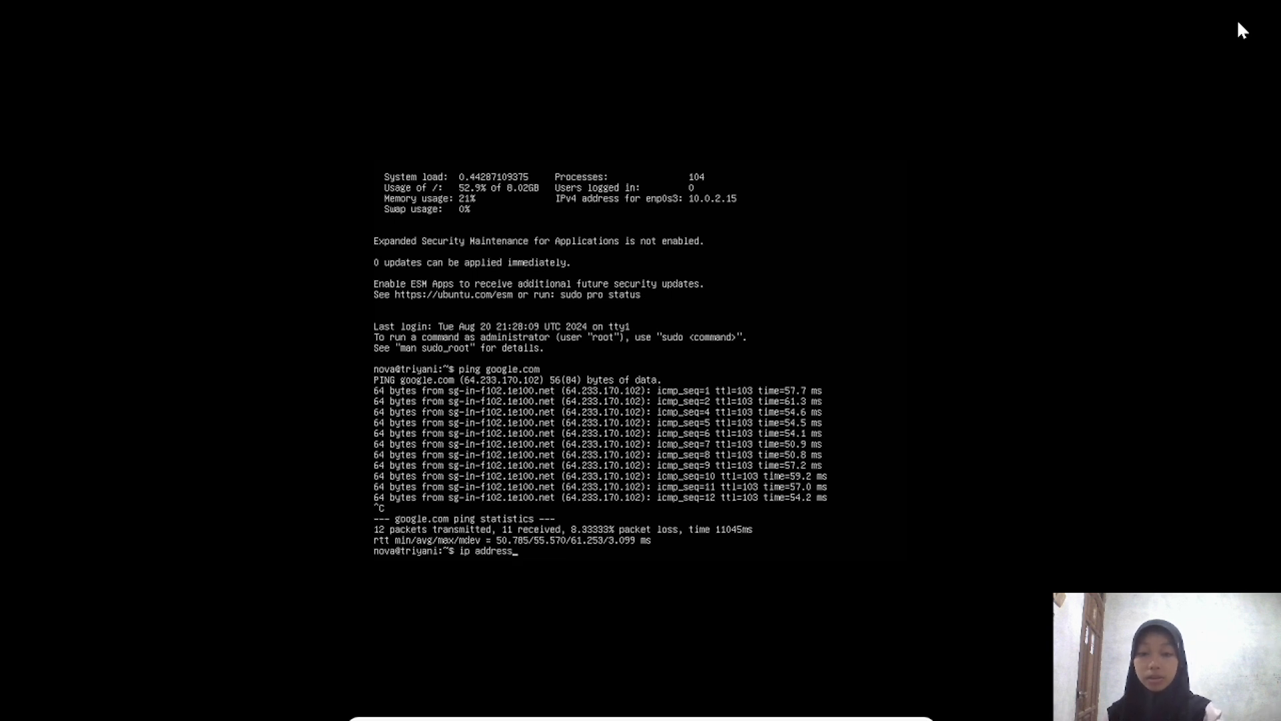
{"action": "key", "text": "Return"}
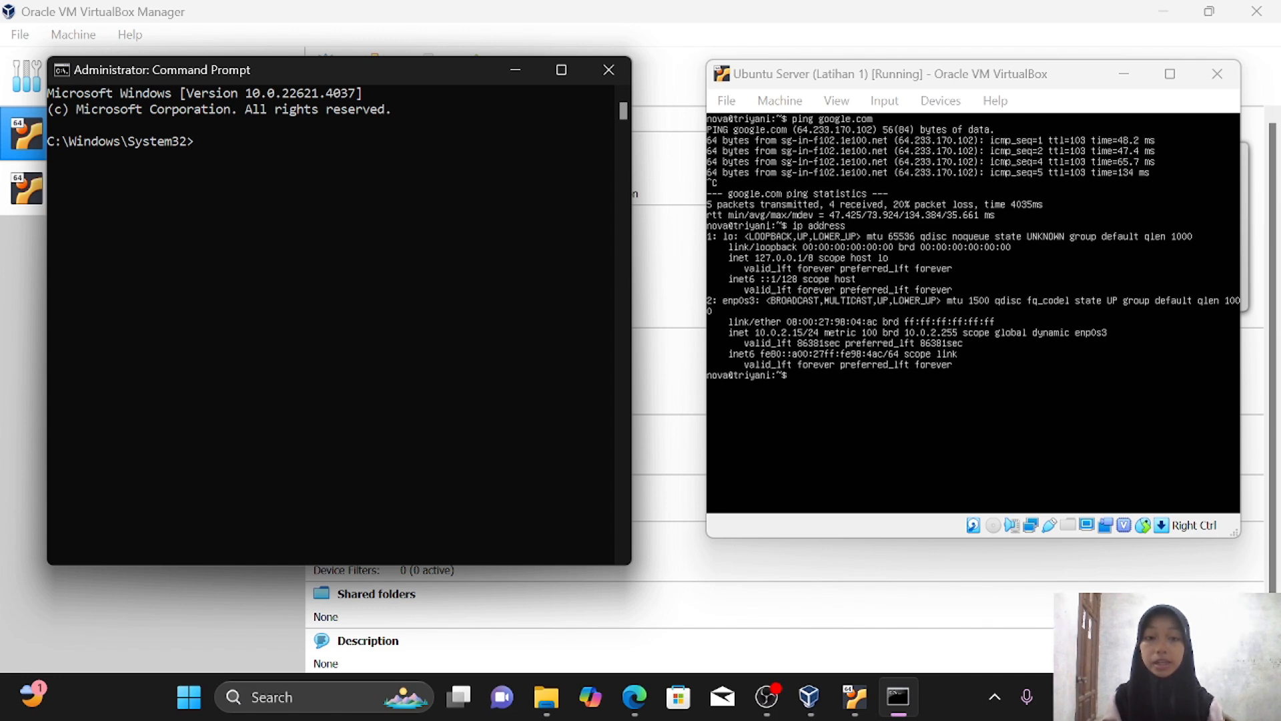
Ping 10.0.2.15 from the host Command Prompt; every request times out
{"action": "type", "text": "pi"}
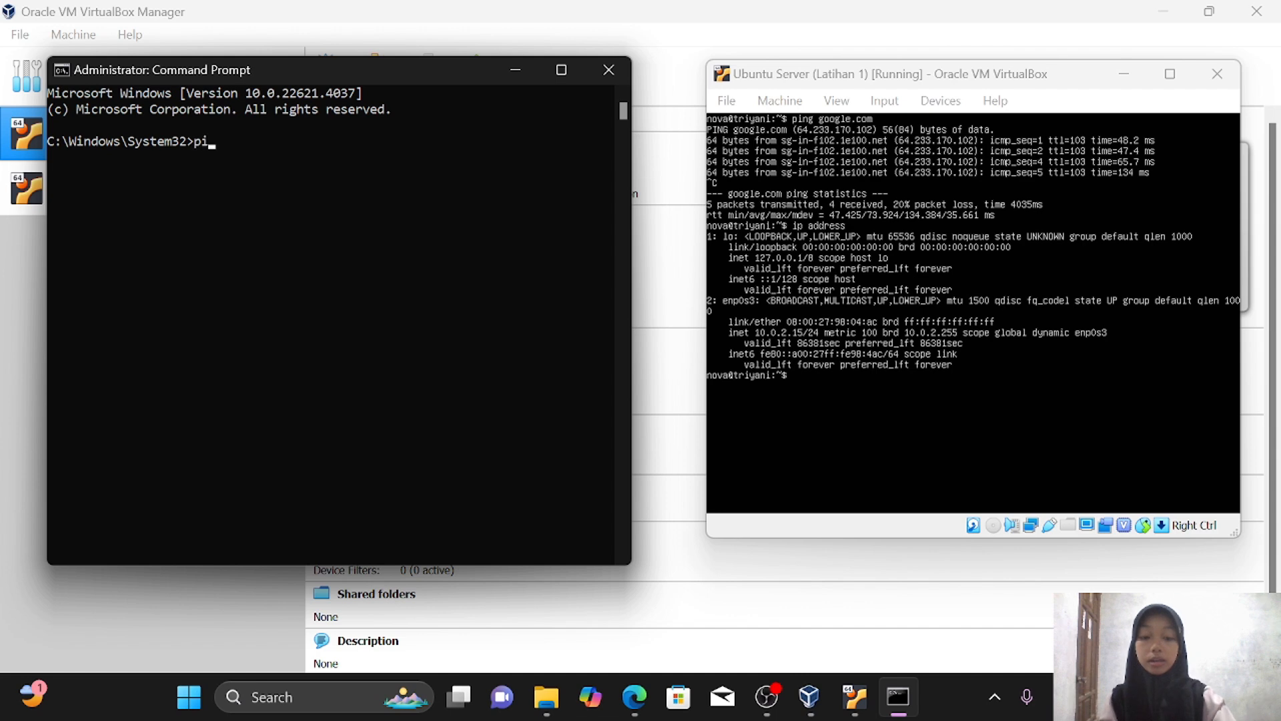
{"action": "type", "text": "ng "}
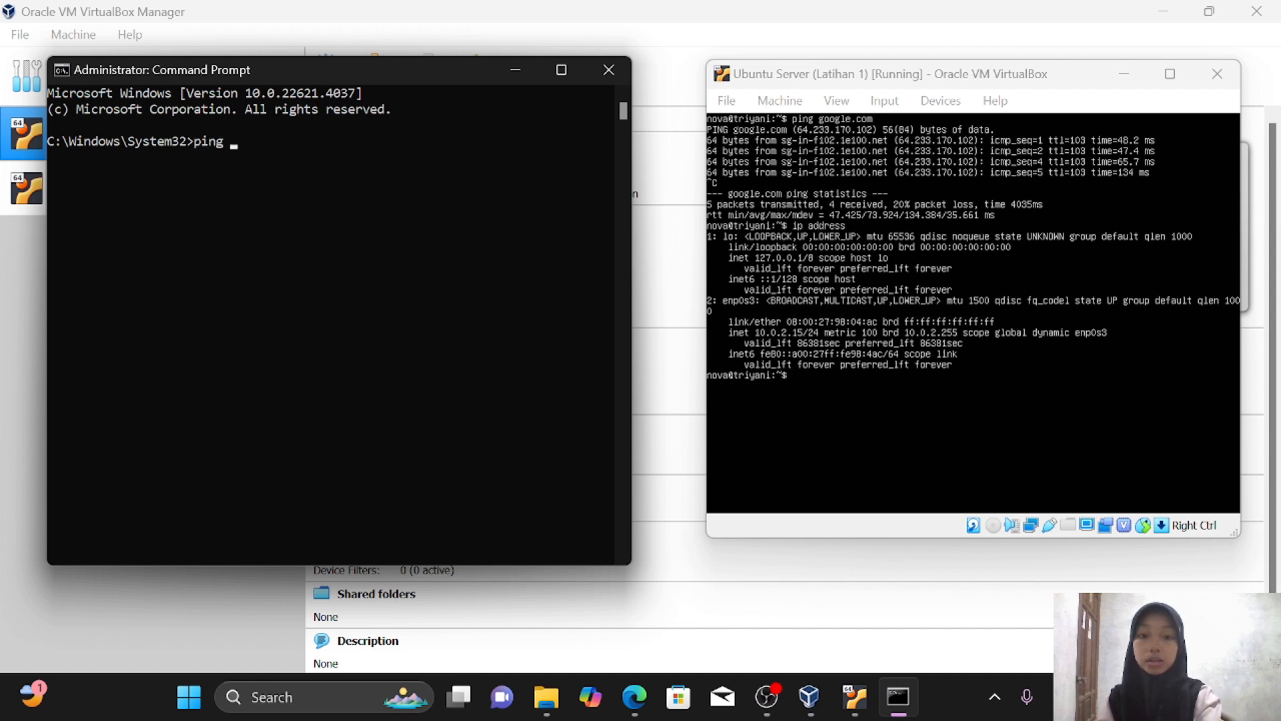
{"action": "type", "text": "10"}
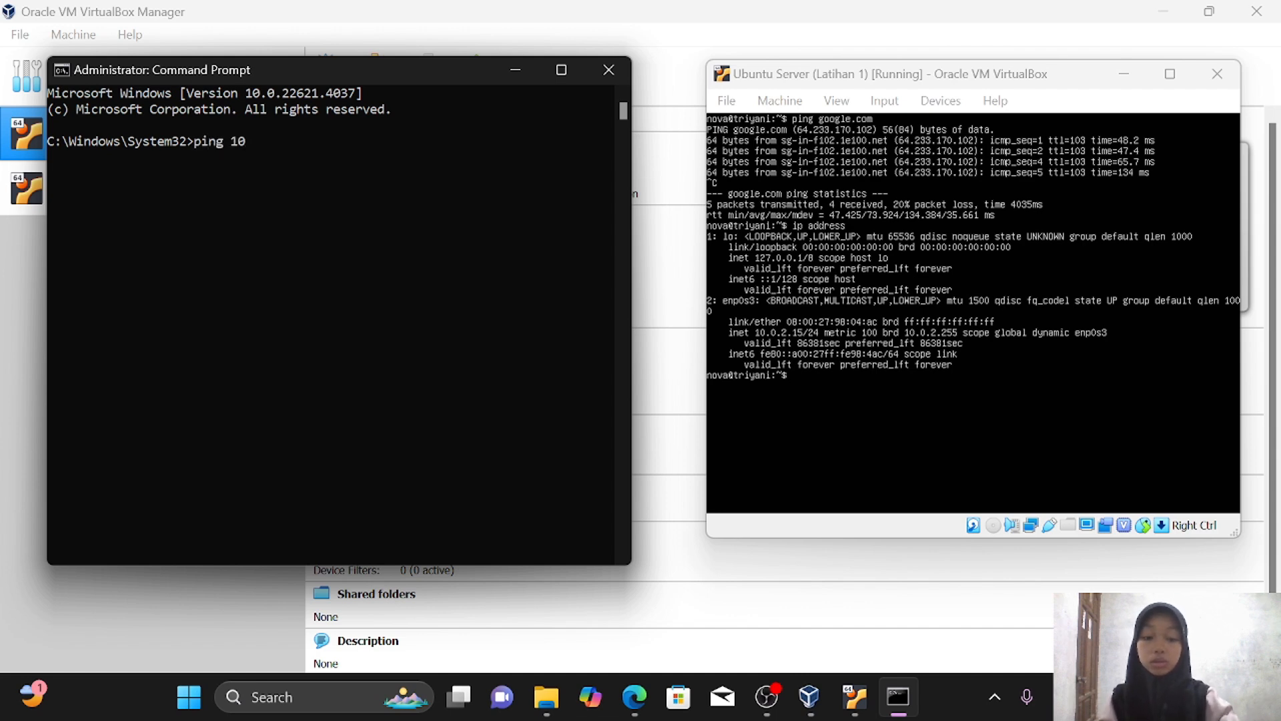
{"action": "type", "text": ".0.2"}
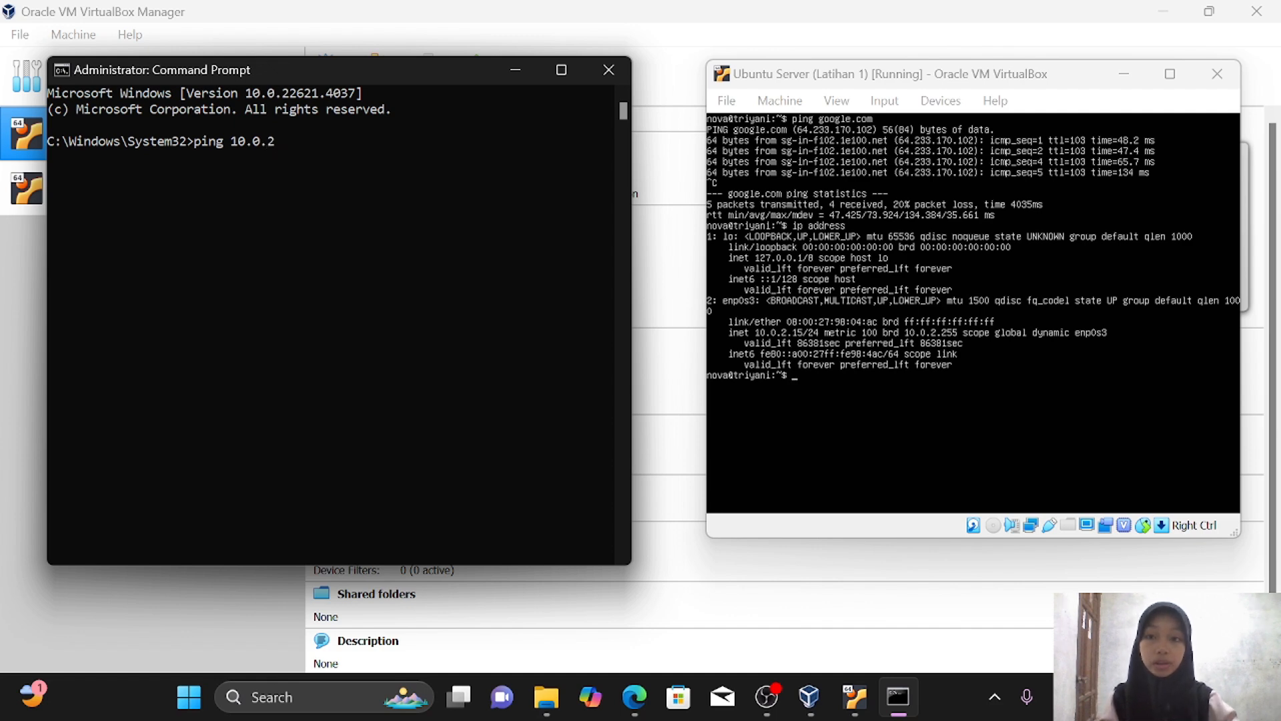
{"action": "type", "text": ".1"}
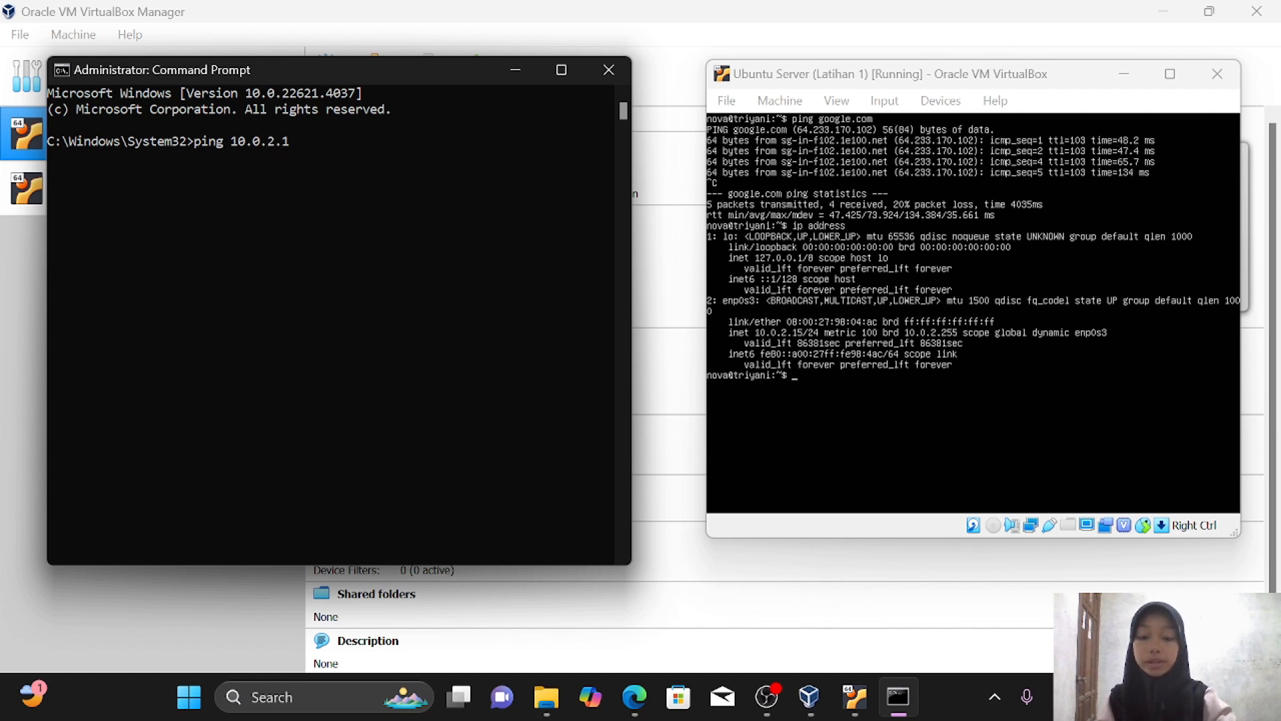
{"action": "type", "text": "5"}
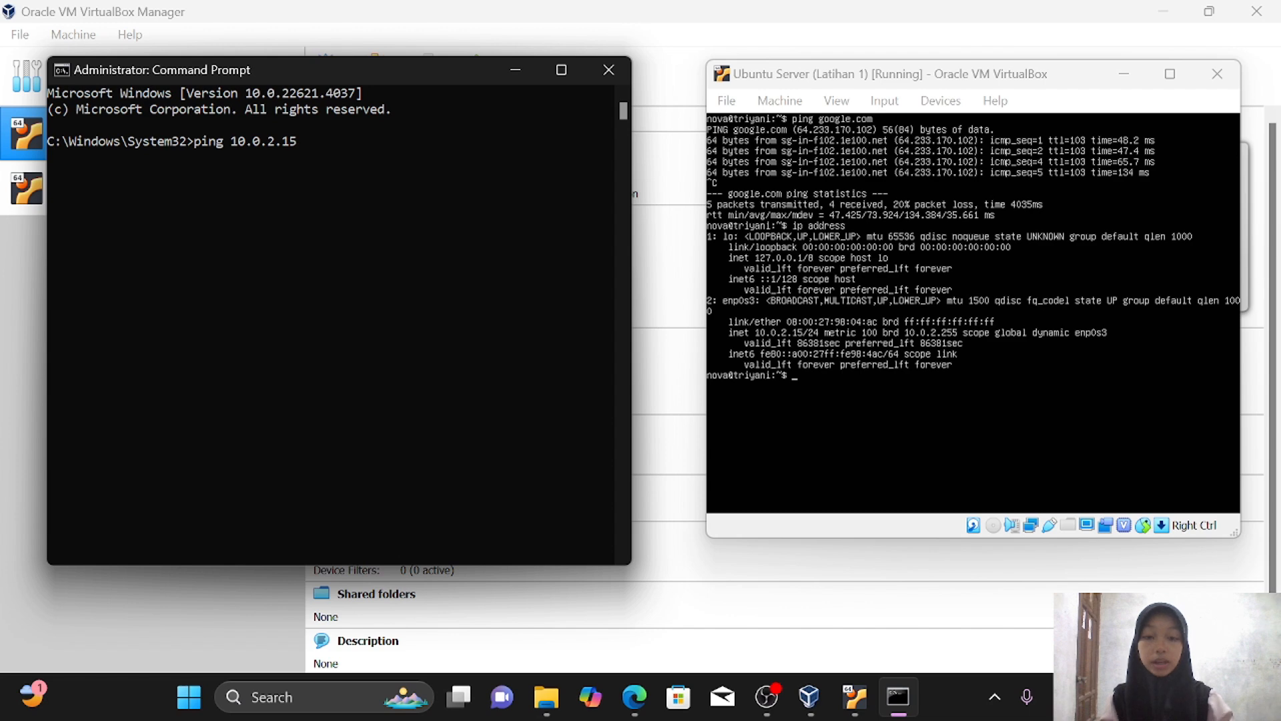
{"action": "key", "text": "Return"}
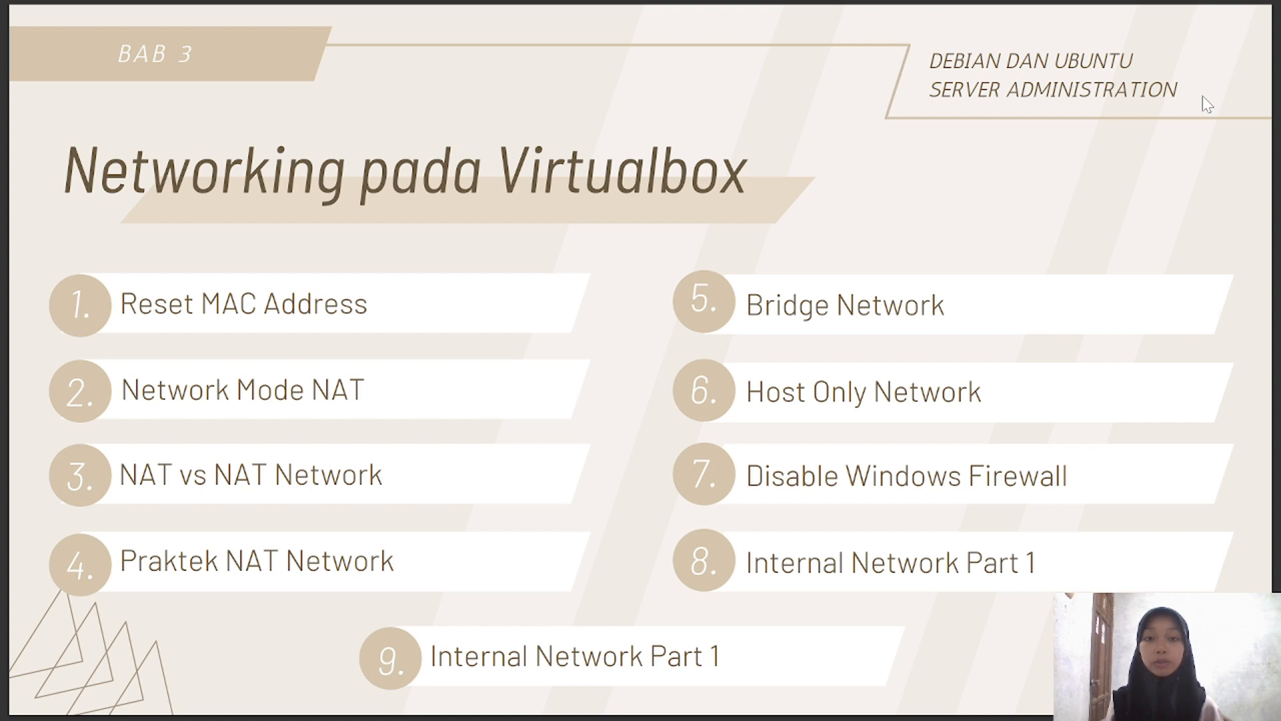
Advance to the 'Jika menggunakan NAT' diagram slide
{"action": "key", "text": "Right"}
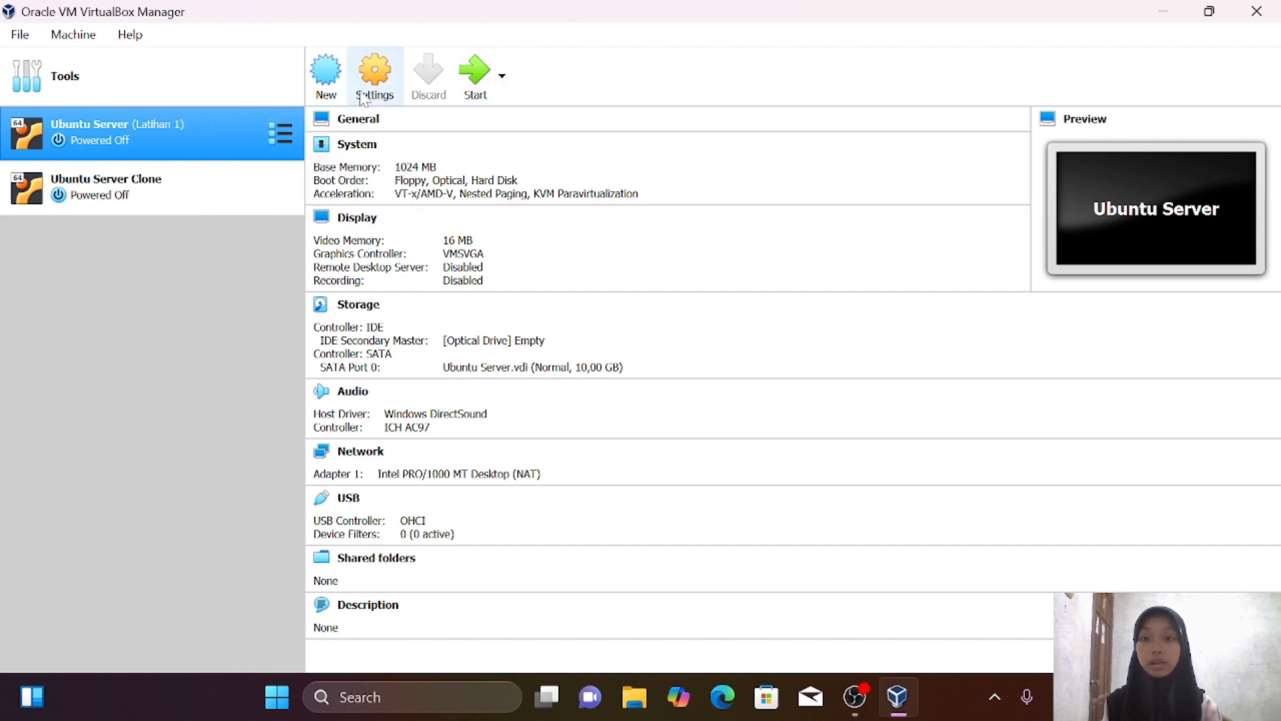
Check Ubuntu Server's network adapter settings and close them with OK
{"action": "right_click", "coordinate": [234, 127]}
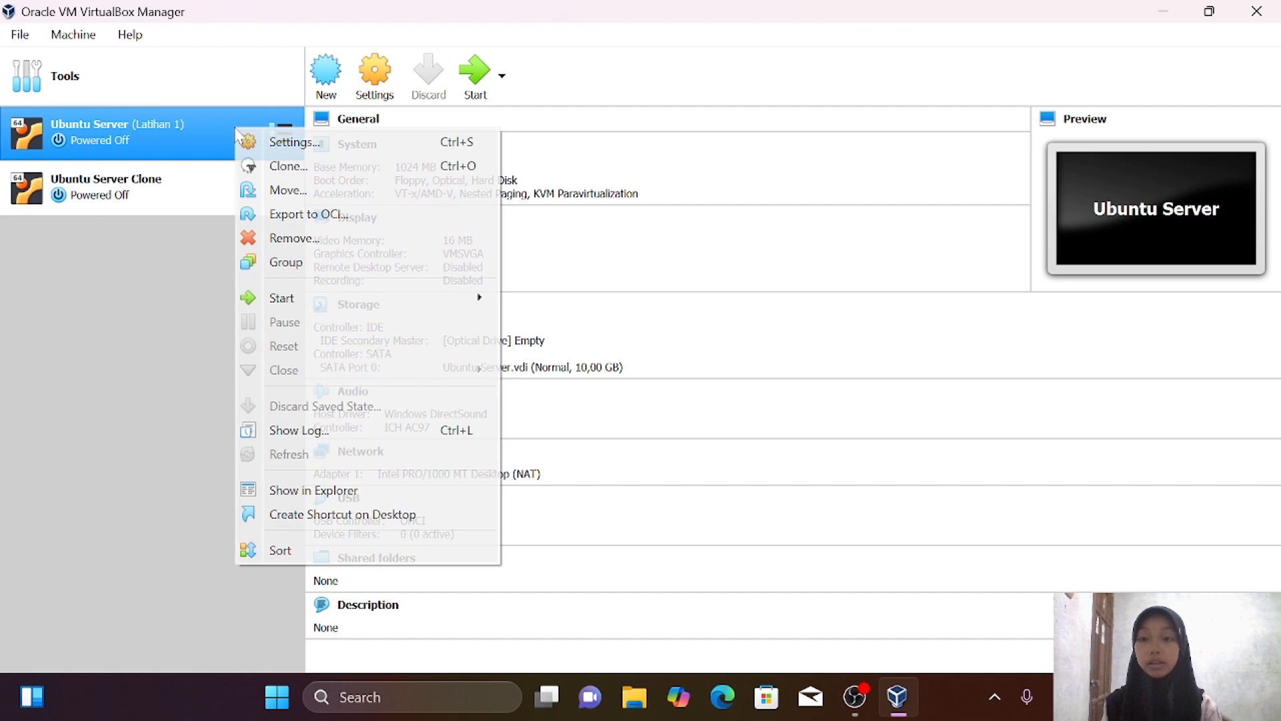
{"action": "left_click", "coordinate": [291, 143]}
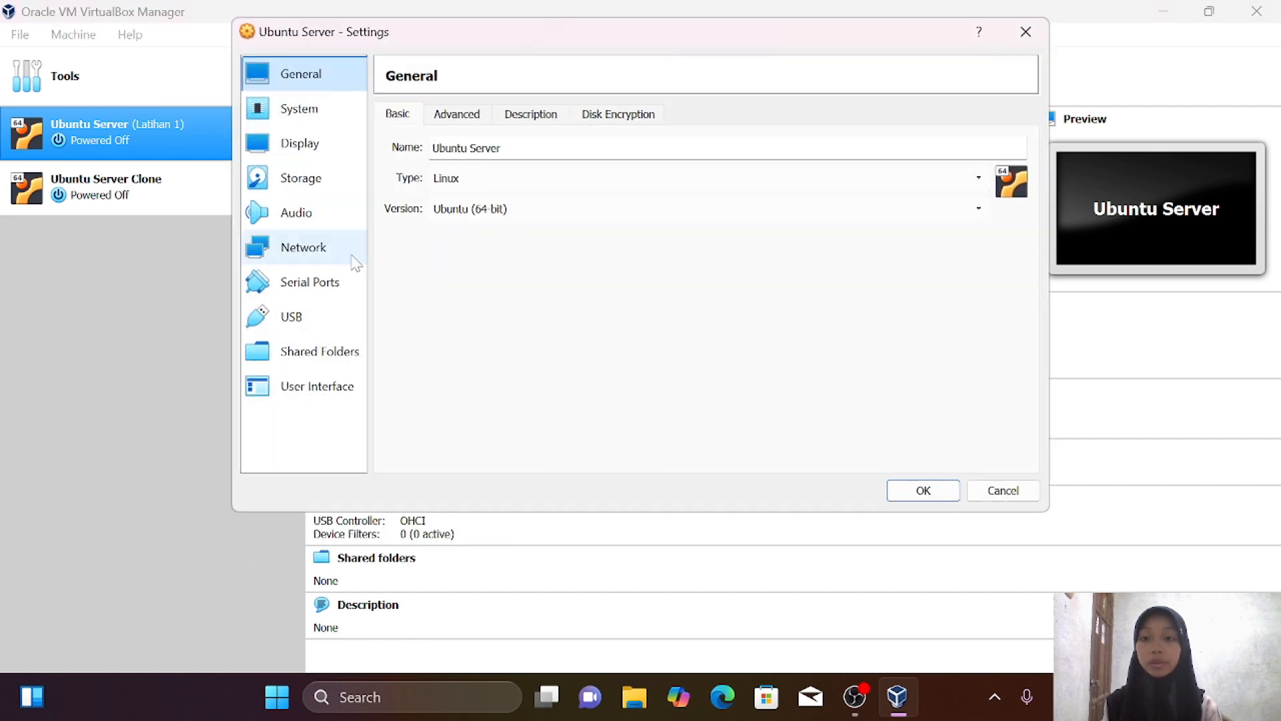
{"action": "left_click", "coordinate": [332, 254]}
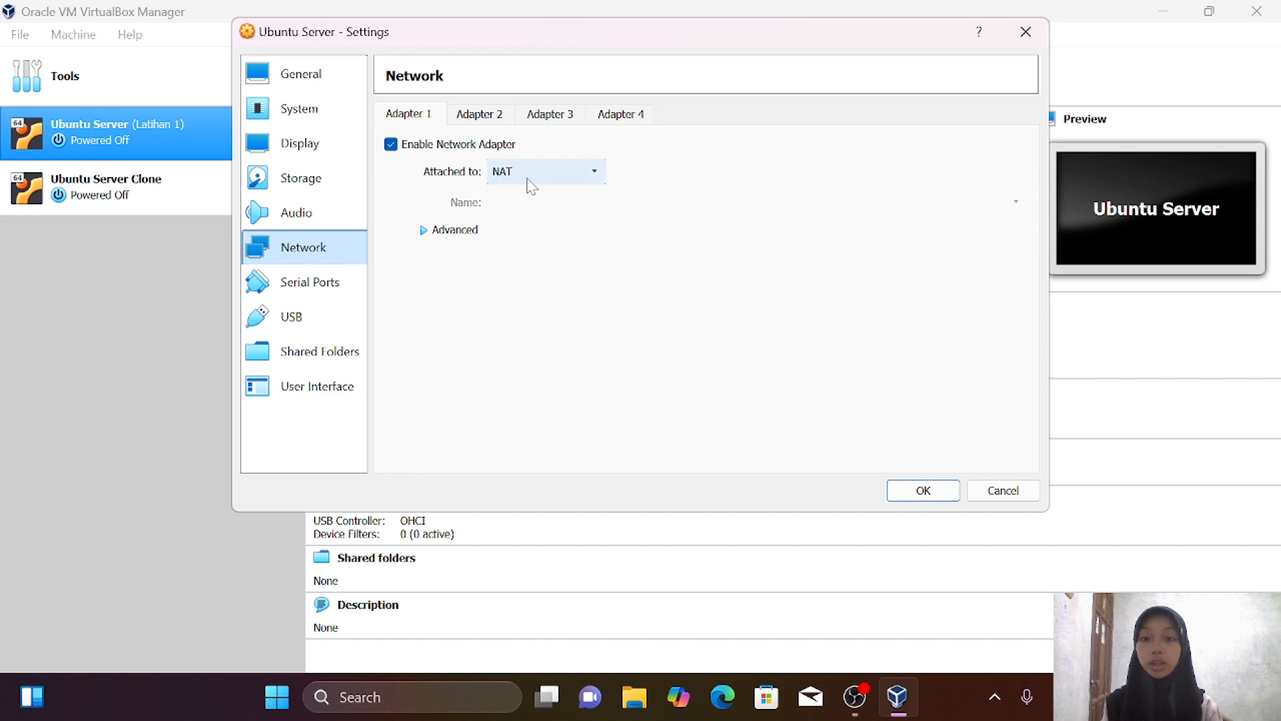
{"action": "left_click", "coordinate": [922, 497]}
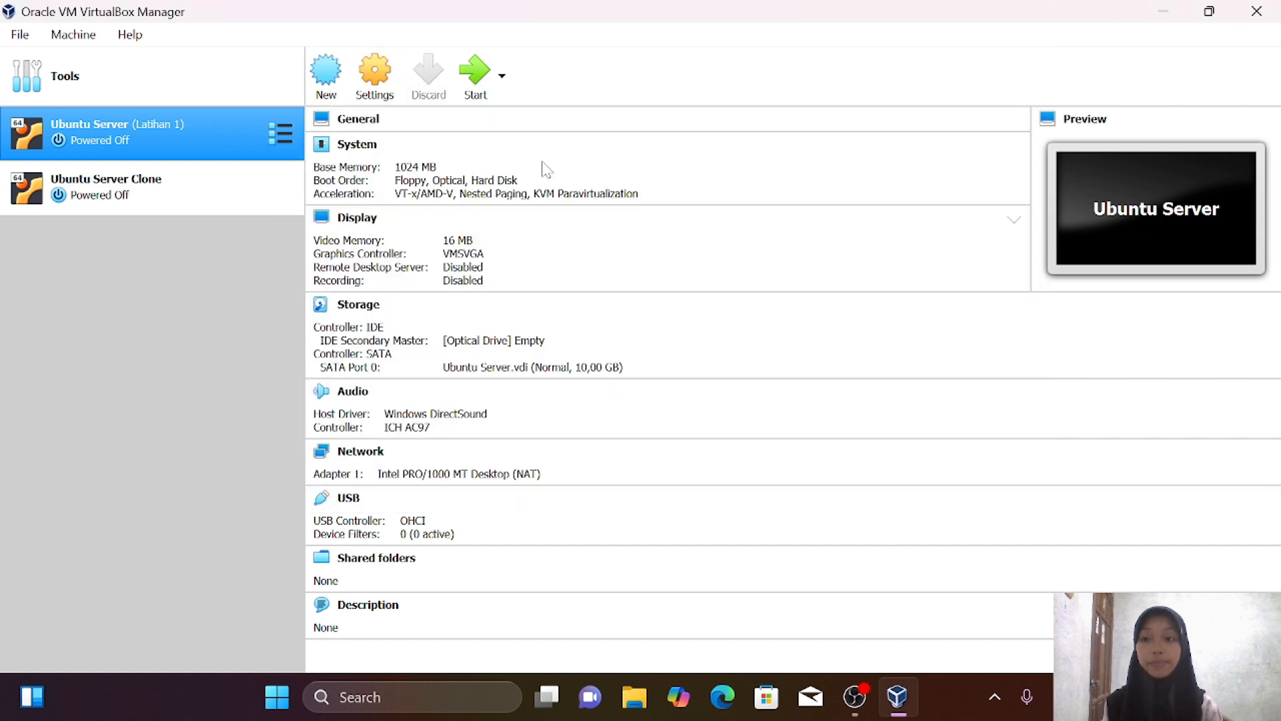
Check that Ubuntu Server Clone's Adapter 1 is attached to NAT, then close settings
{"action": "right_click", "coordinate": [191, 186]}
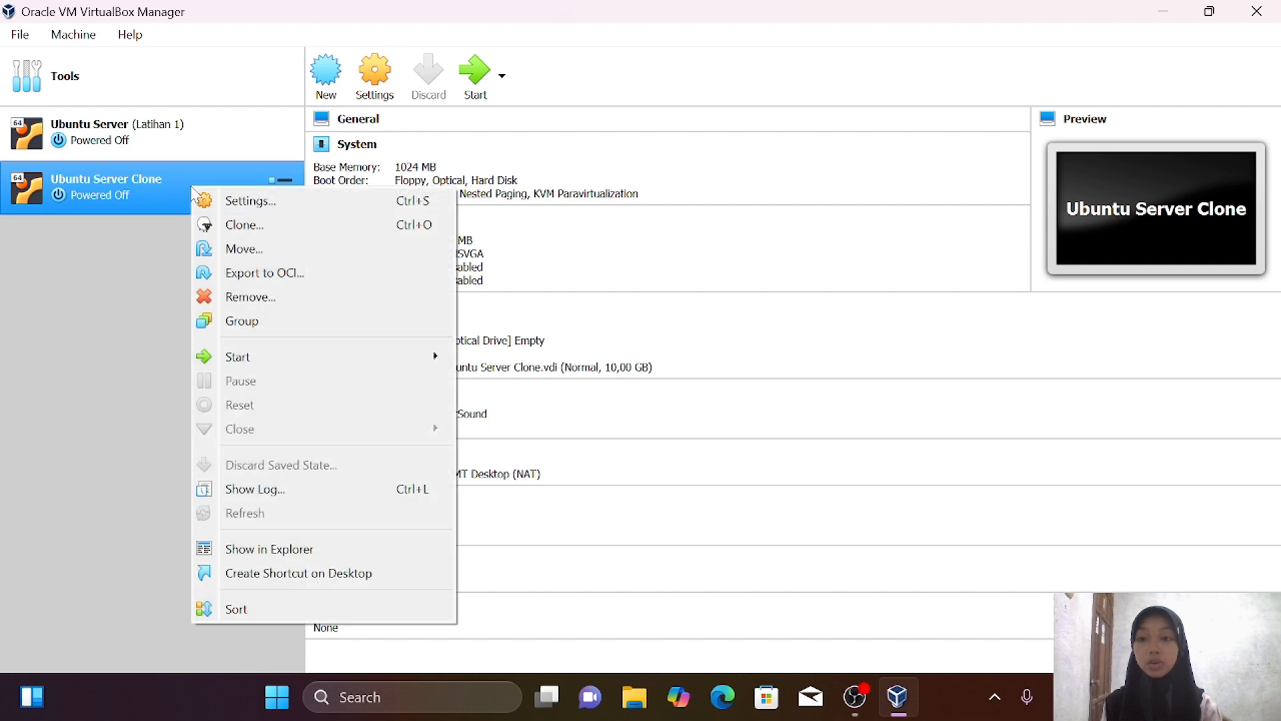
{"action": "left_click", "coordinate": [243, 210]}
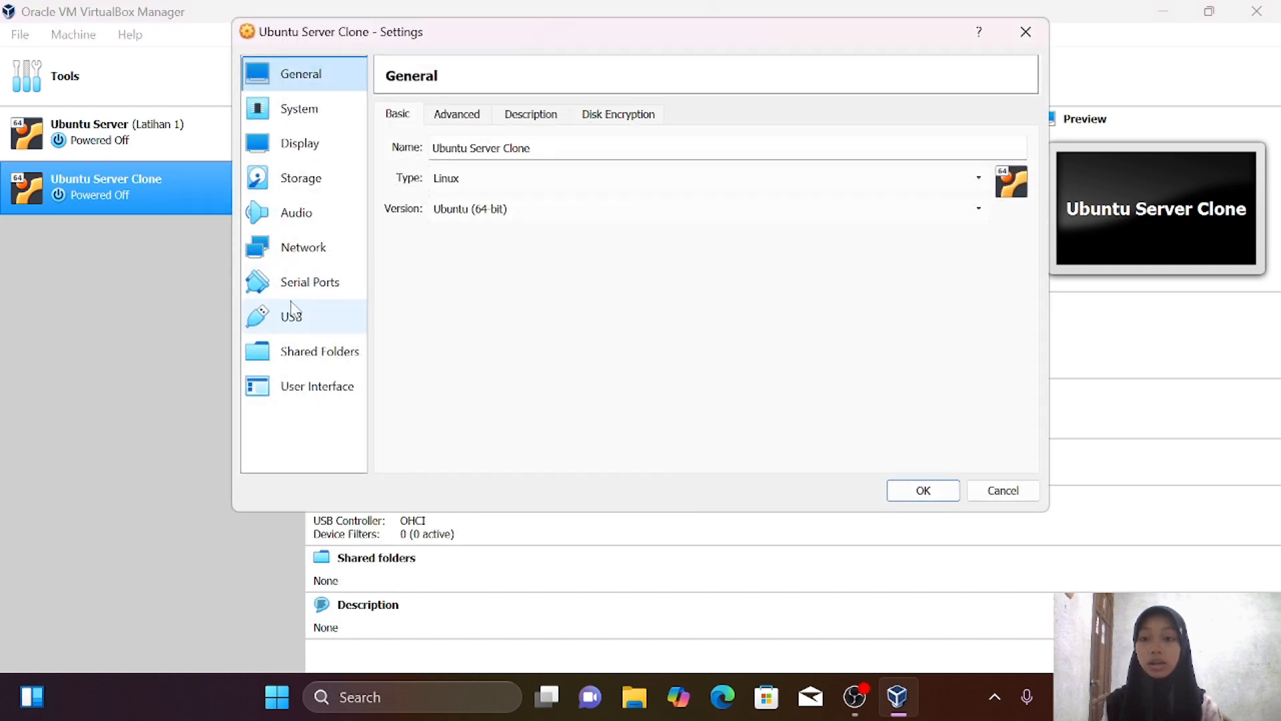
{"action": "left_click", "coordinate": [320, 253]}
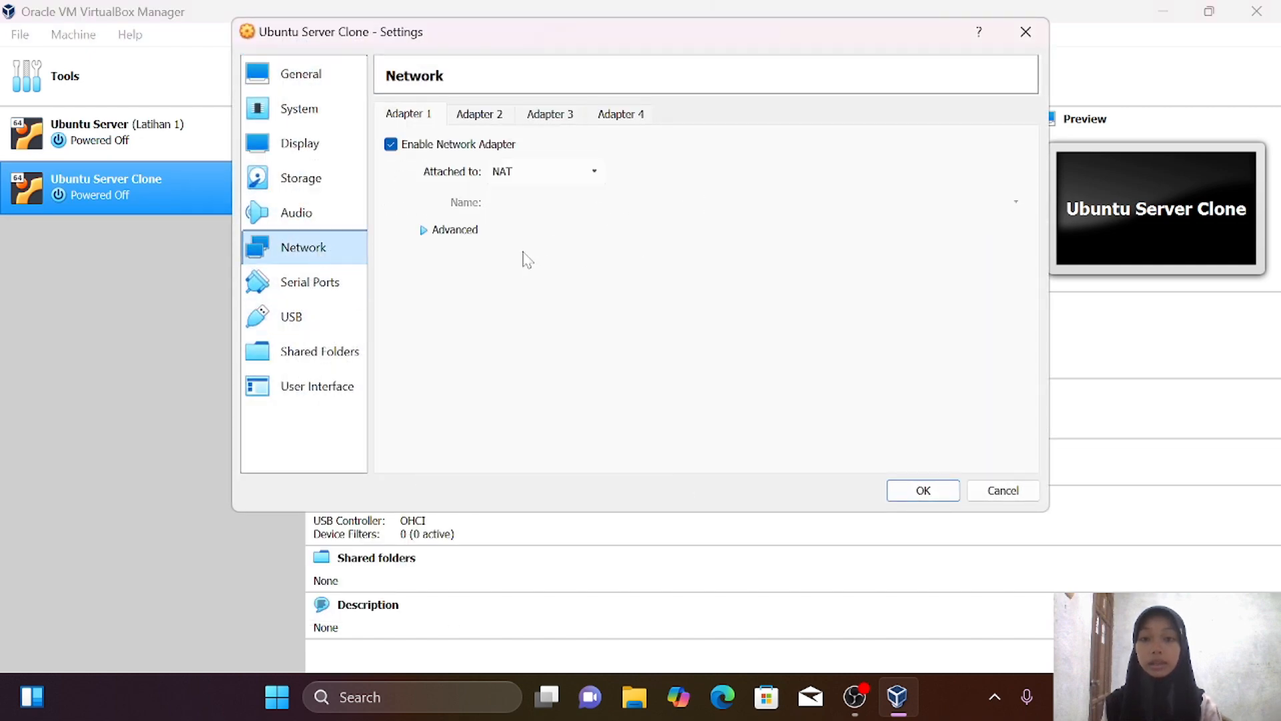
{"action": "left_click", "coordinate": [921, 489]}
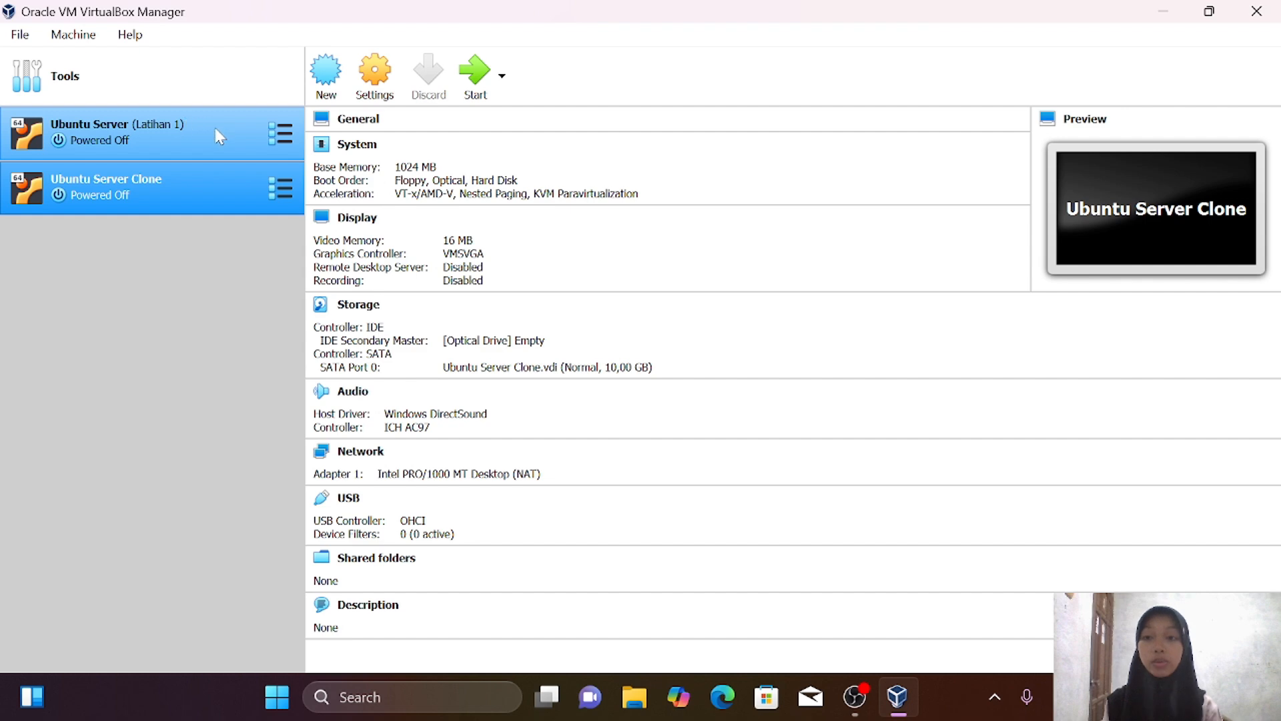
Start Ubuntu Server Clone and run ip address on Ubuntu Server, showing 10.0.2.15 on enp0s3
{"action": "left_click", "coordinate": [472, 72]}
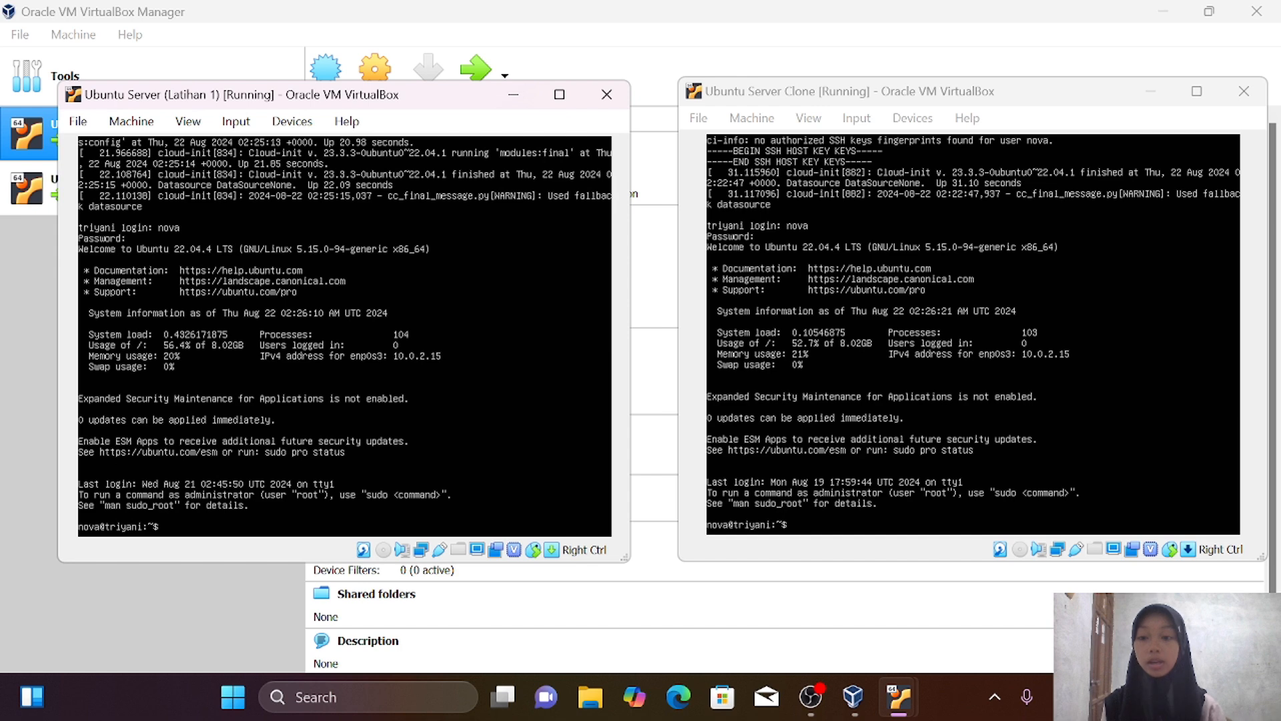
{"action": "type", "text": "p"}
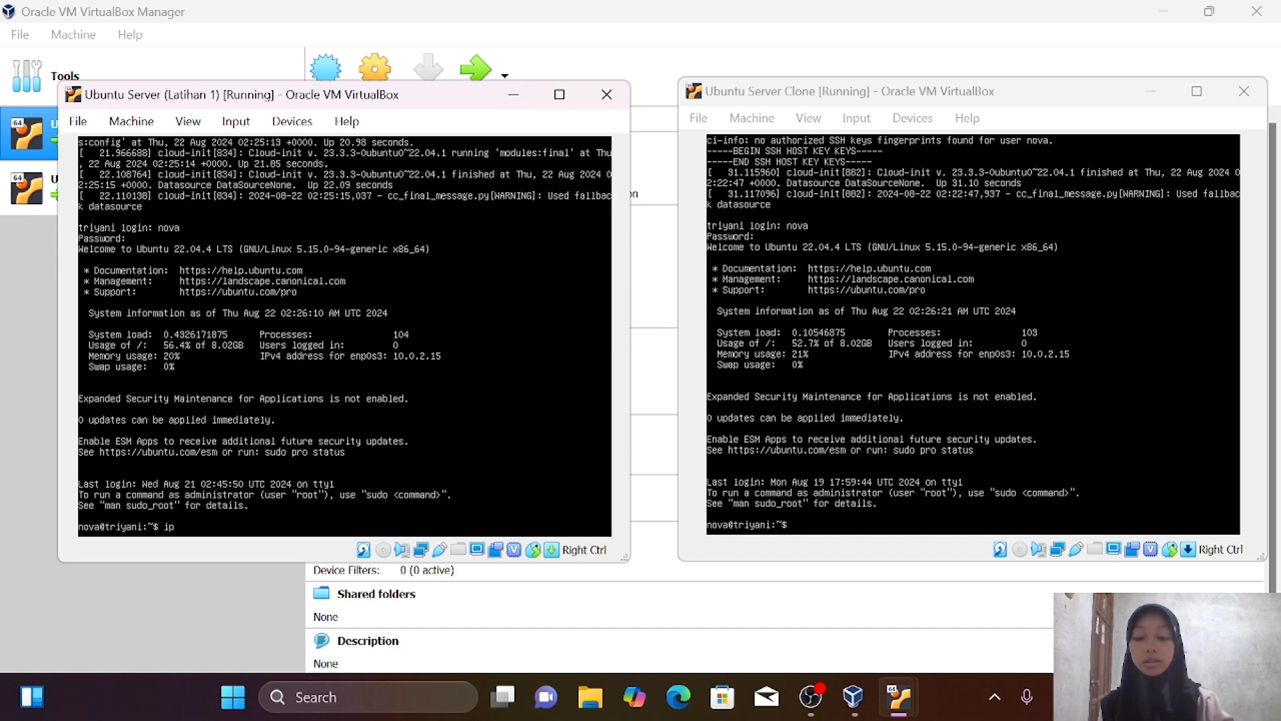
{"action": "type", "text": " address"}
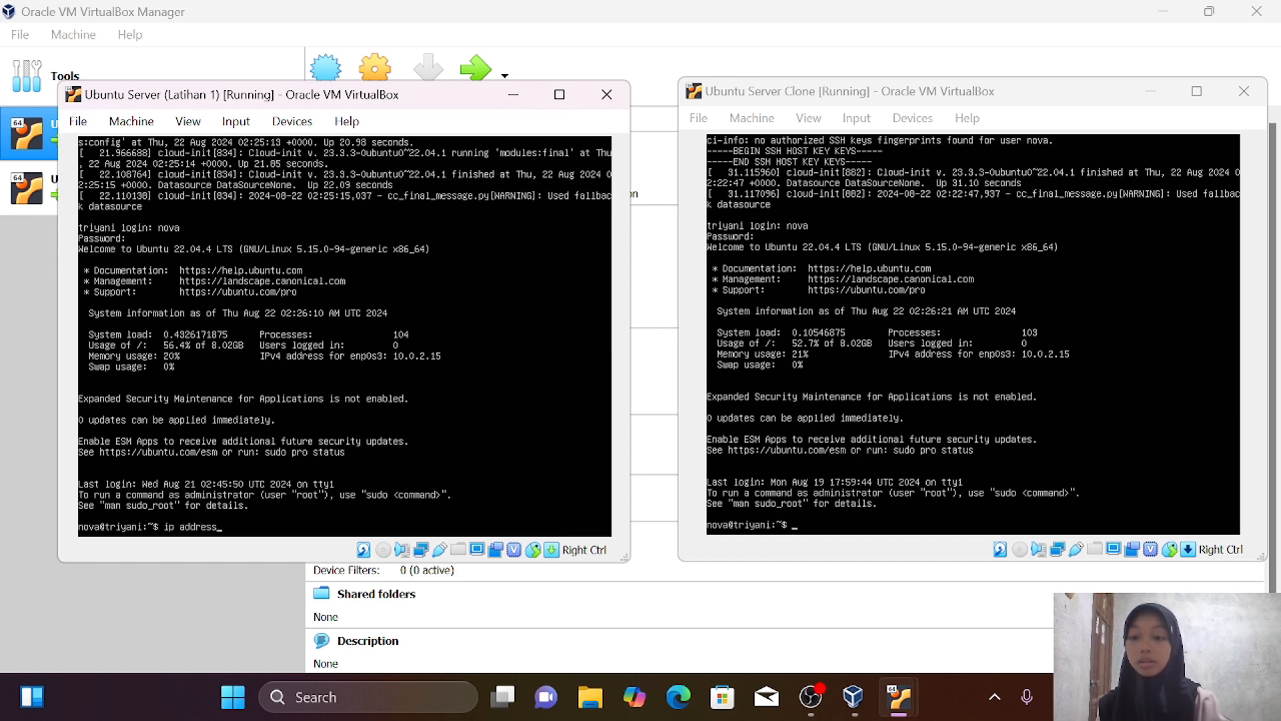
{"action": "key", "text": "Return"}
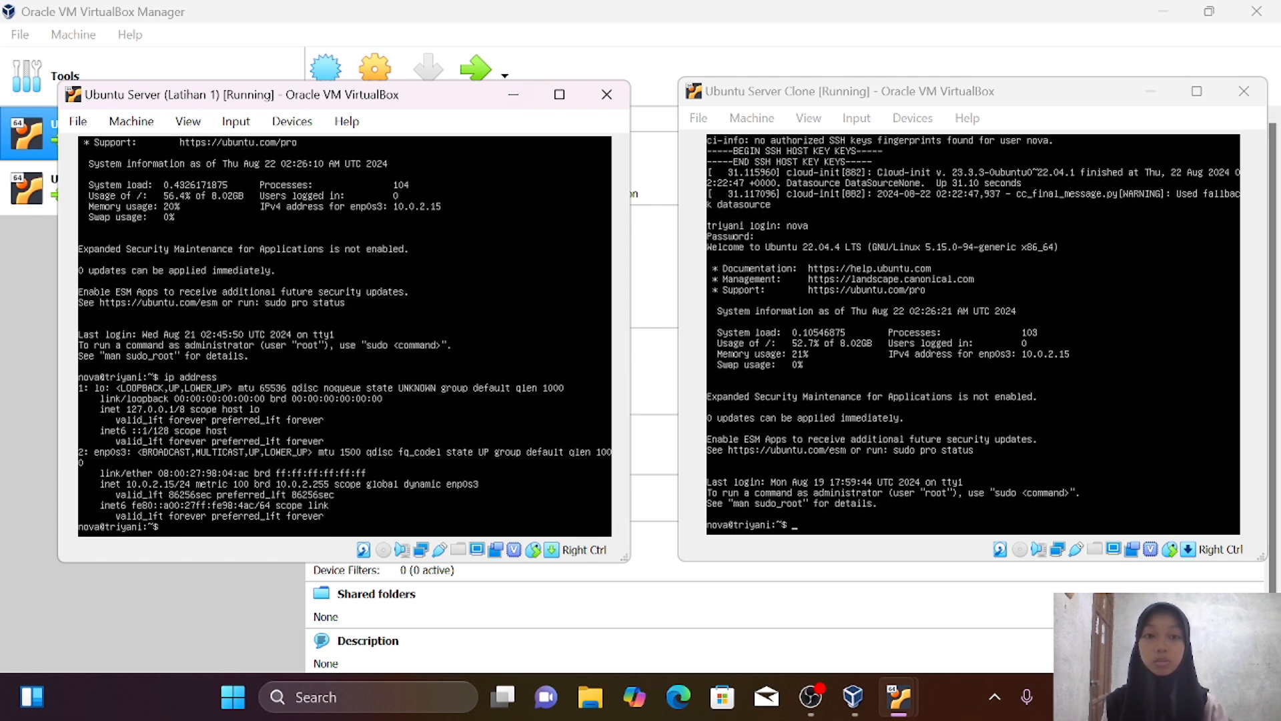
Run ip address in the clone's console, which also shows 10.0.2.15 on enp0s3
{"action": "left_click", "coordinate": [973, 334]}
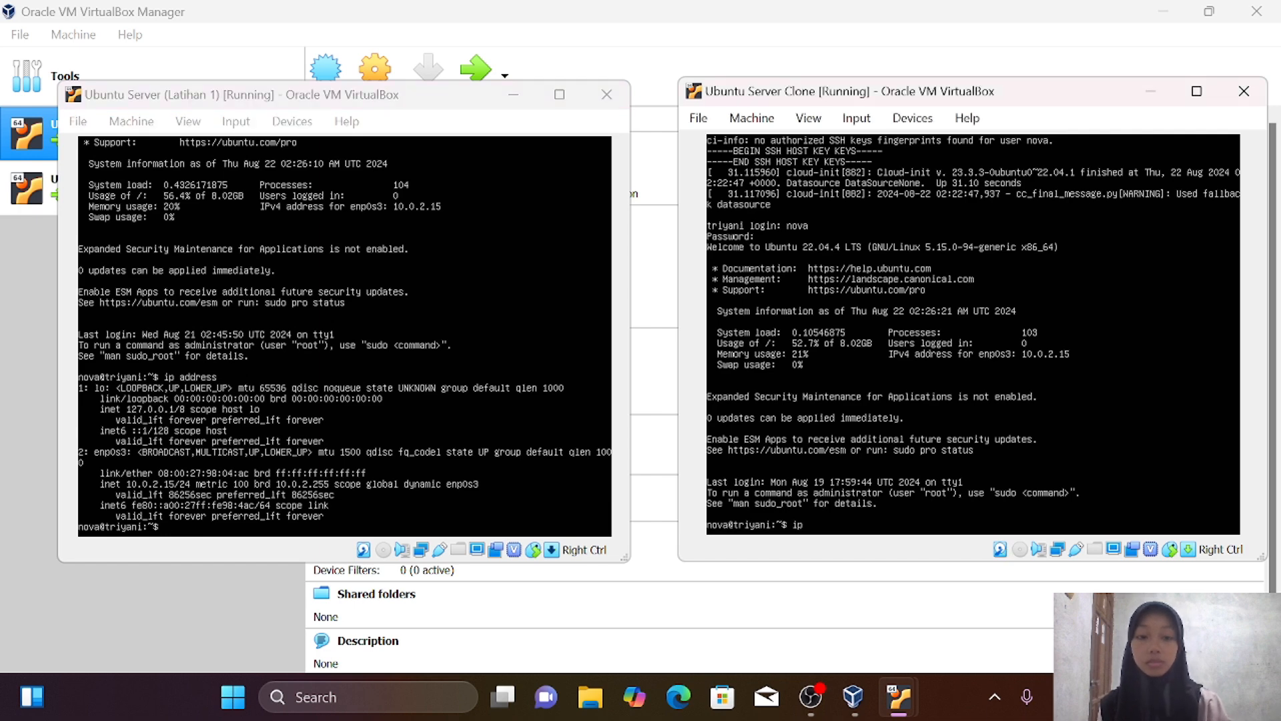
{"action": "type", "text": "ip addres"}
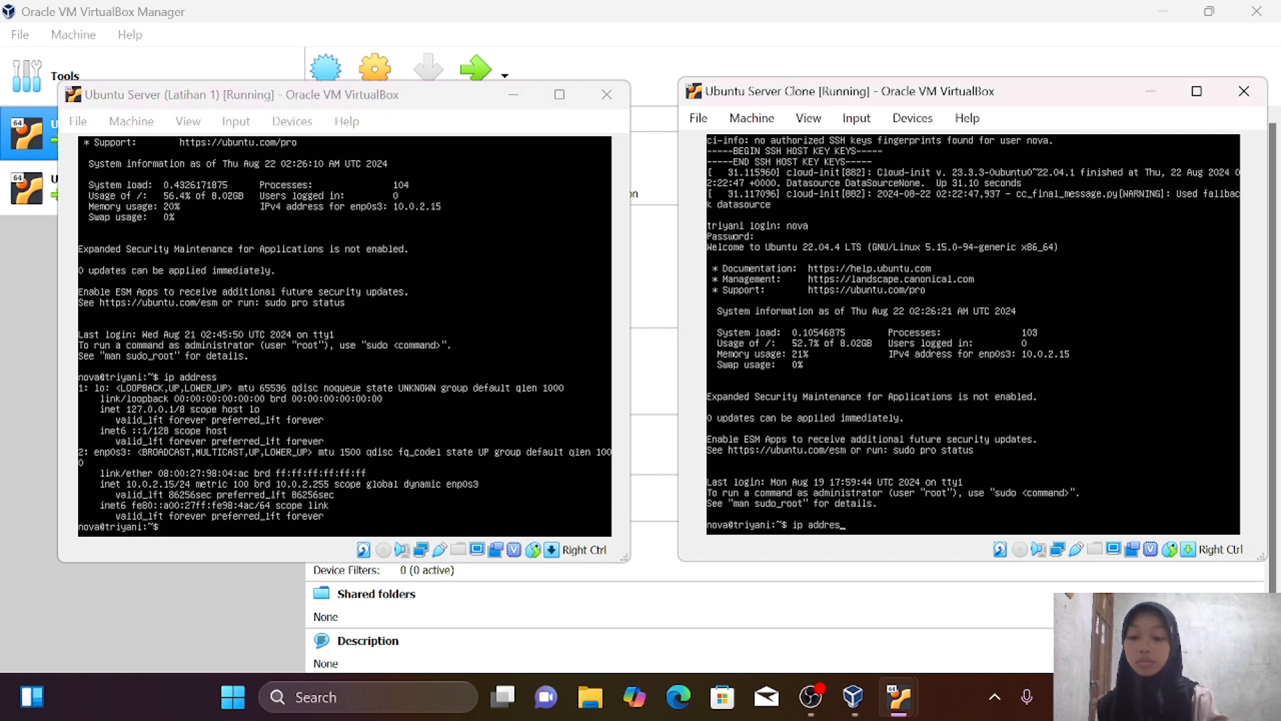
{"action": "type", "text": "s"}
{"action": "key", "text": "Return"}
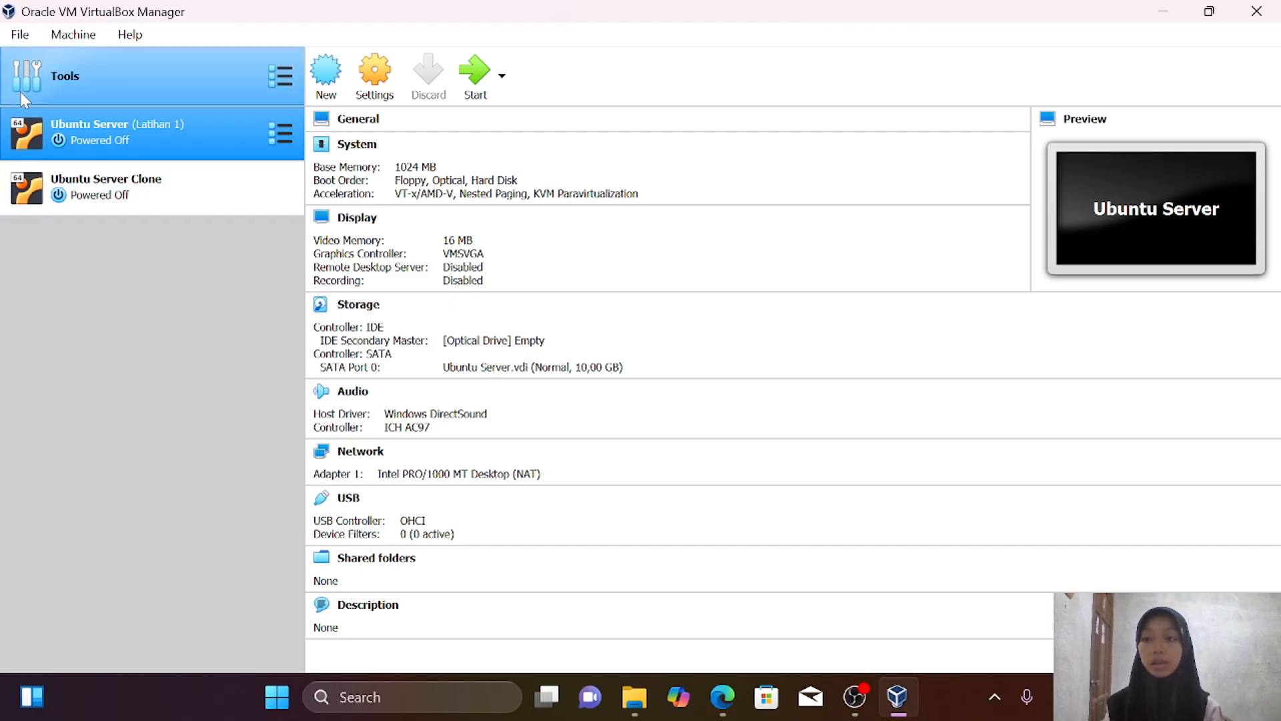
Add an active NAT network named NatNetwork under Preferences > Network and save
{"action": "left_click", "coordinate": [29, 42]}
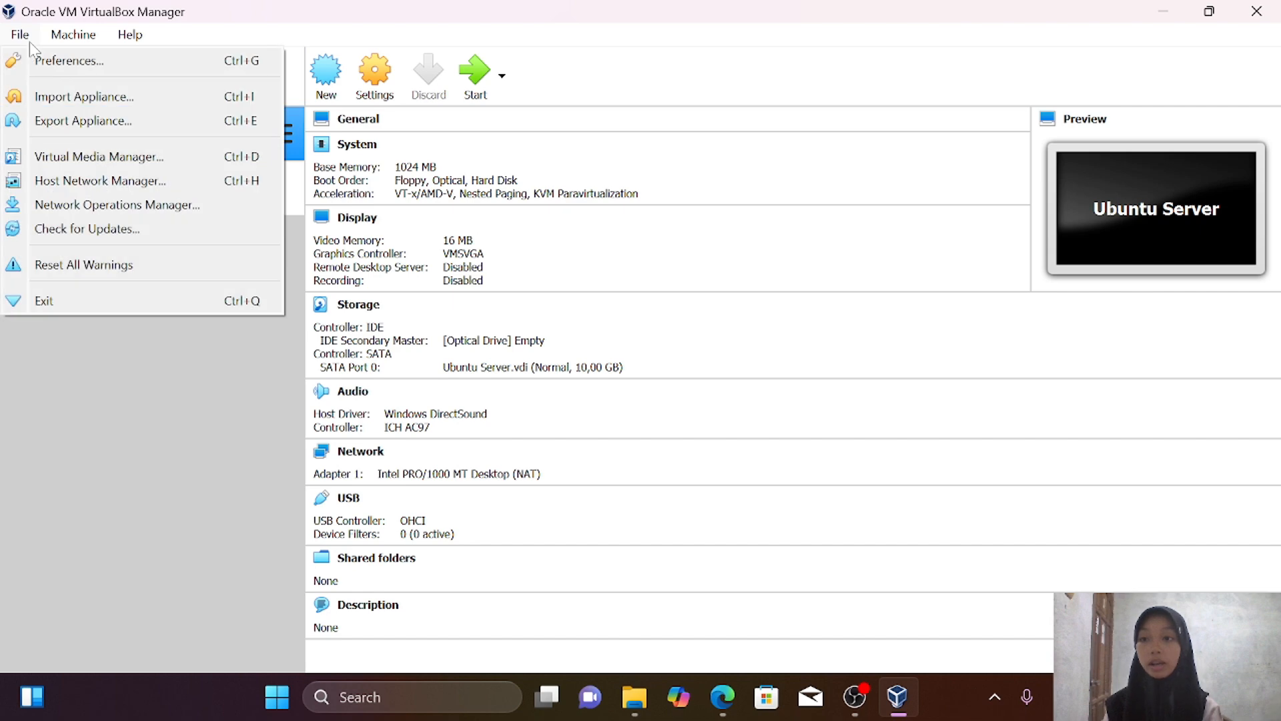
{"action": "left_click", "coordinate": [56, 64]}
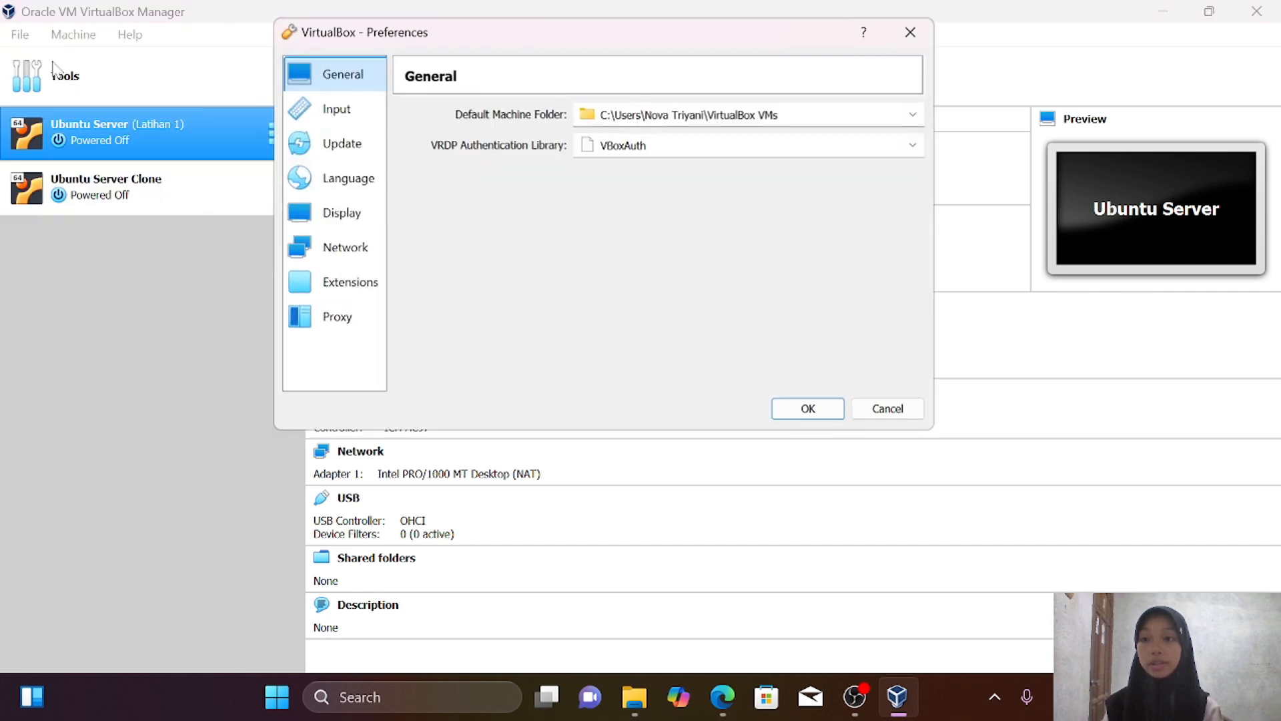
{"action": "left_click", "coordinate": [344, 252]}
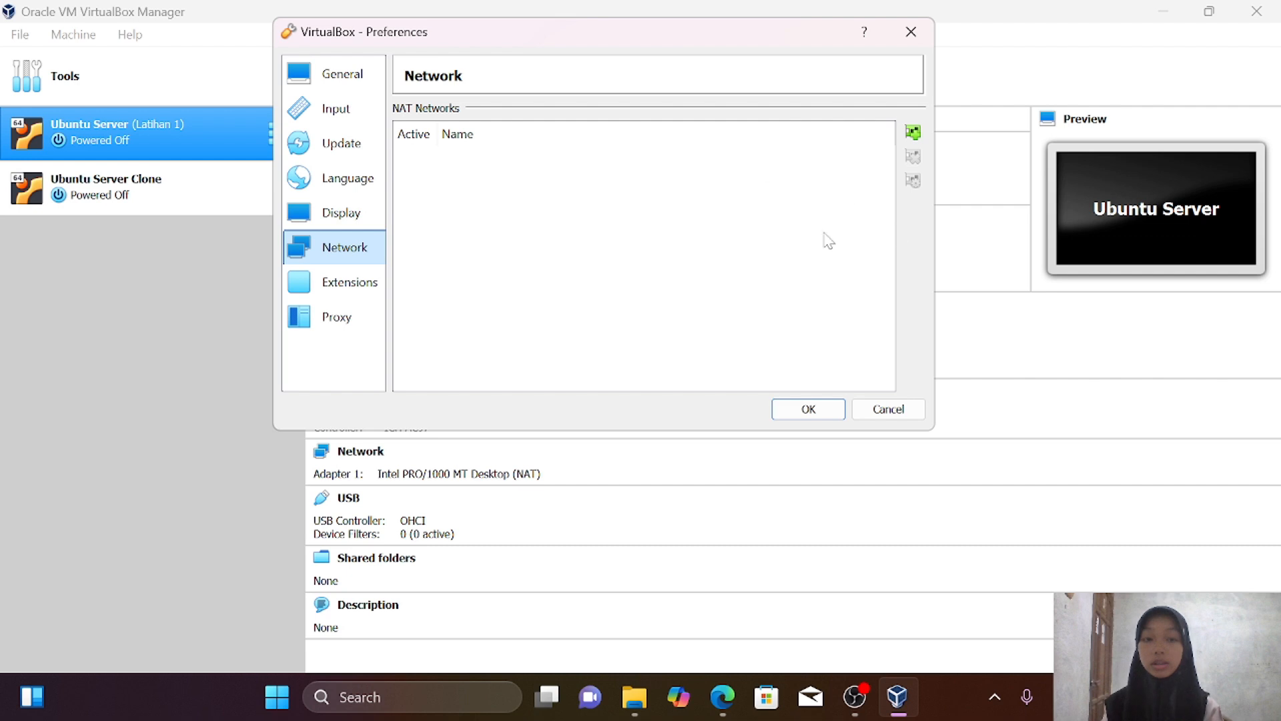
{"action": "left_click", "coordinate": [912, 132]}
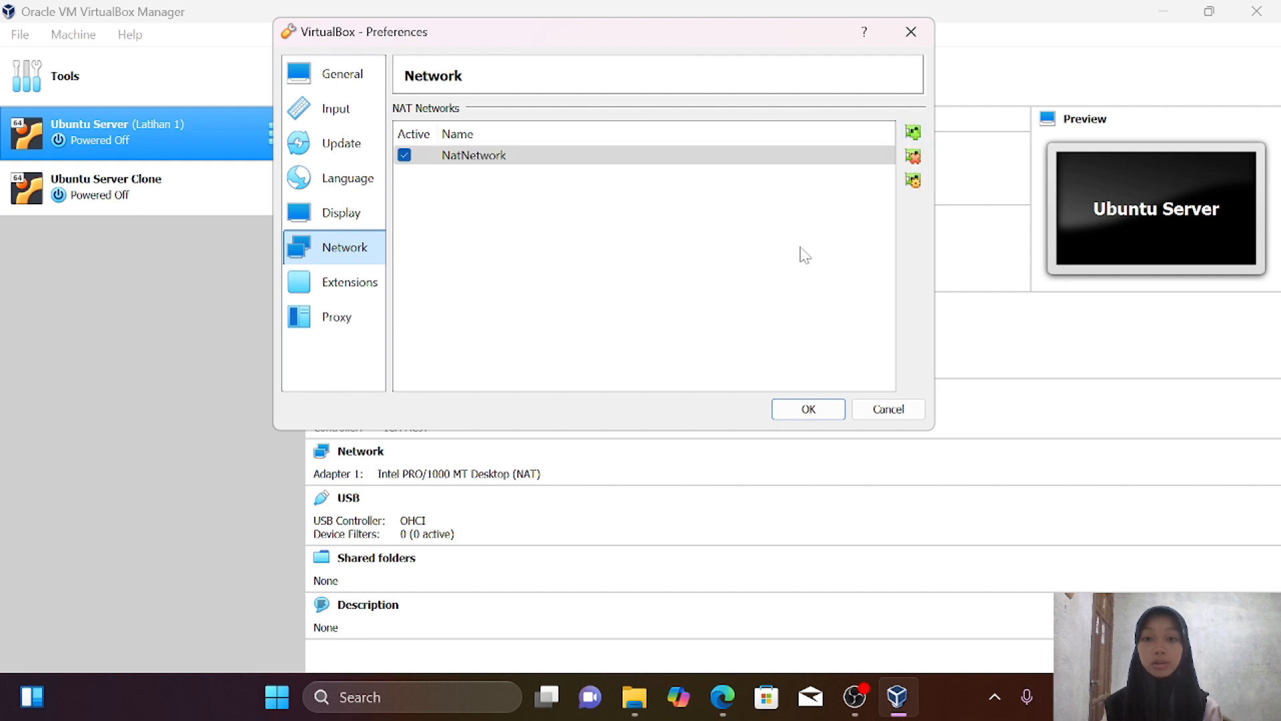
{"action": "left_click", "coordinate": [808, 408]}
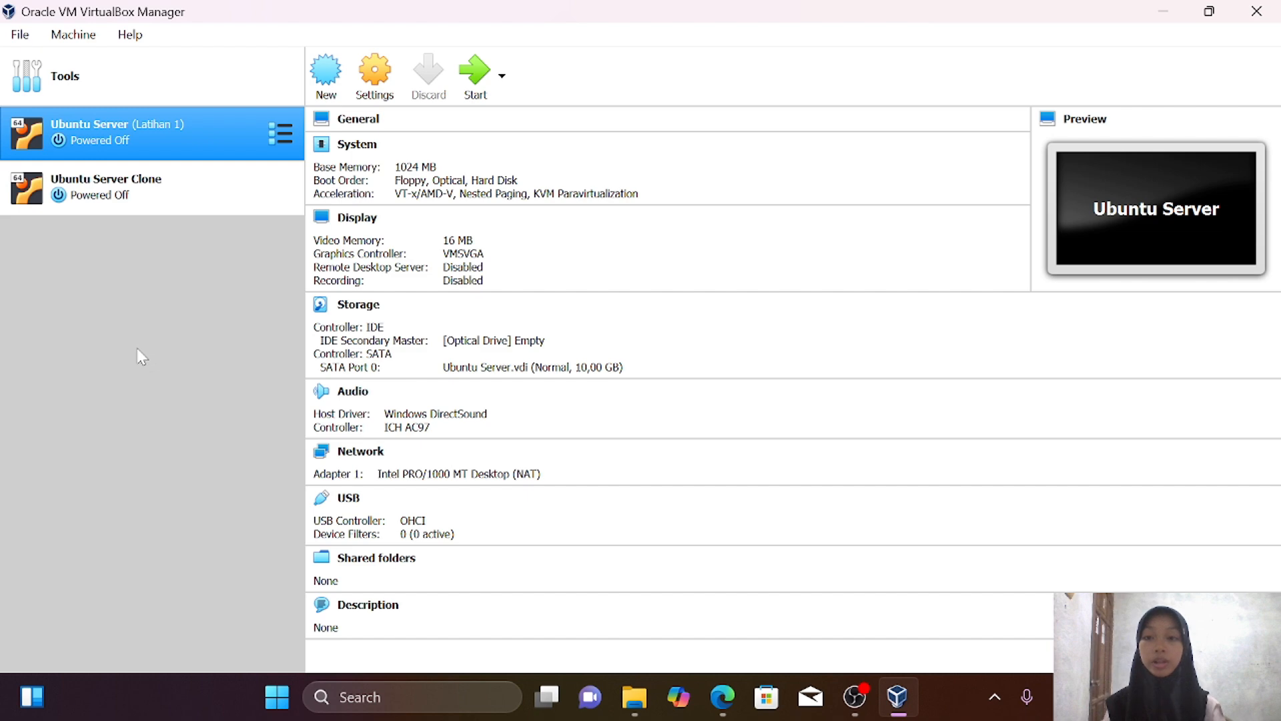
Set Ubuntu Server's Adapter 1 to NAT Network 'NatNetwork' and save the settings
{"action": "right_click", "coordinate": [190, 137]}
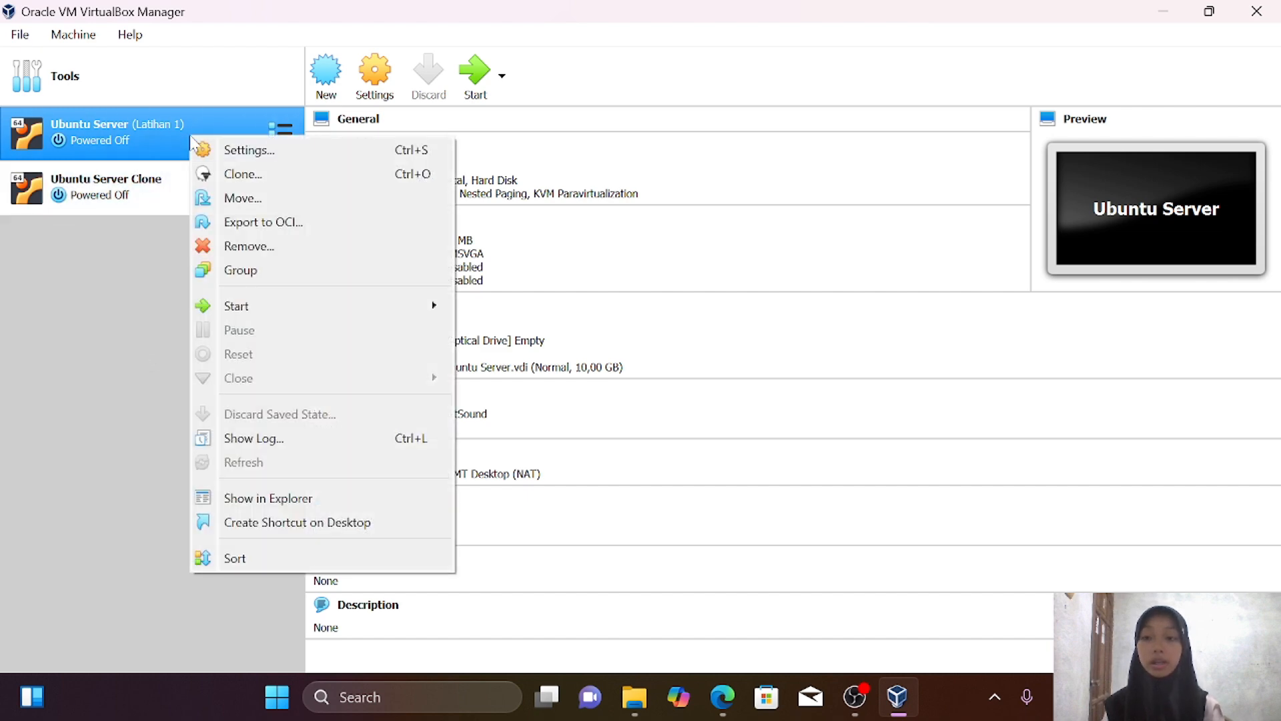
{"action": "left_click", "coordinate": [259, 150]}
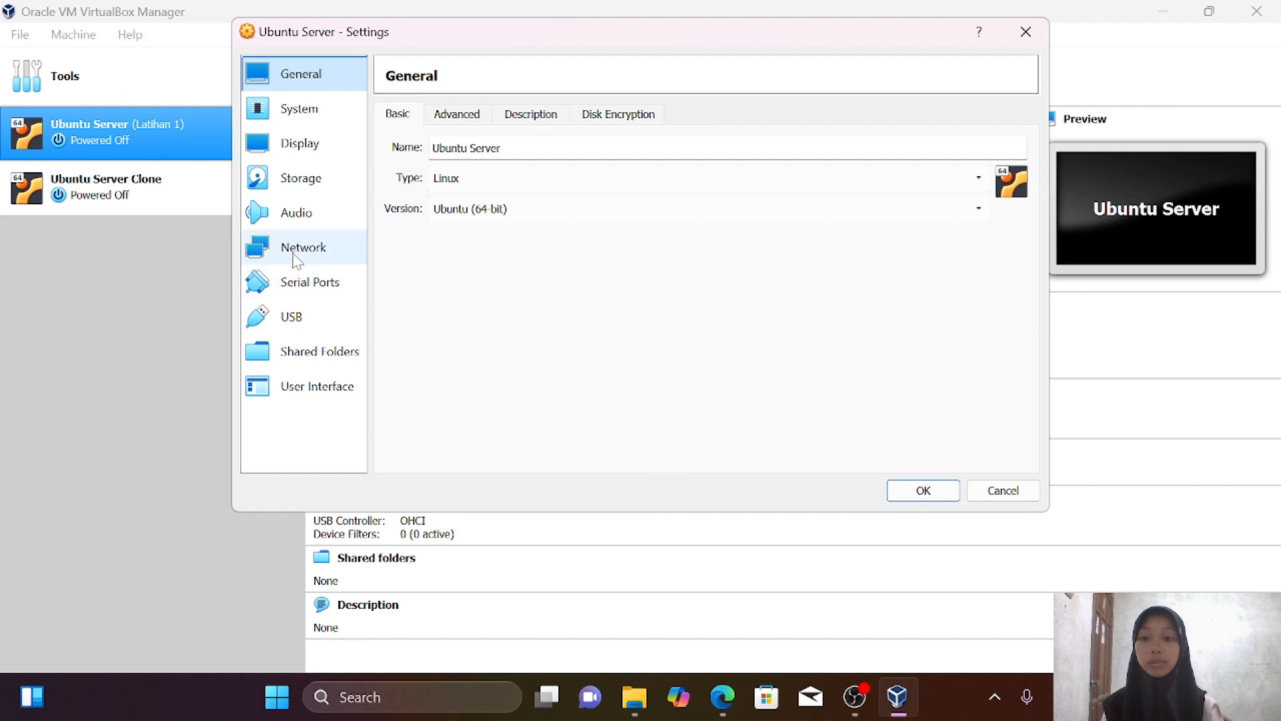
{"action": "left_click", "coordinate": [297, 253]}
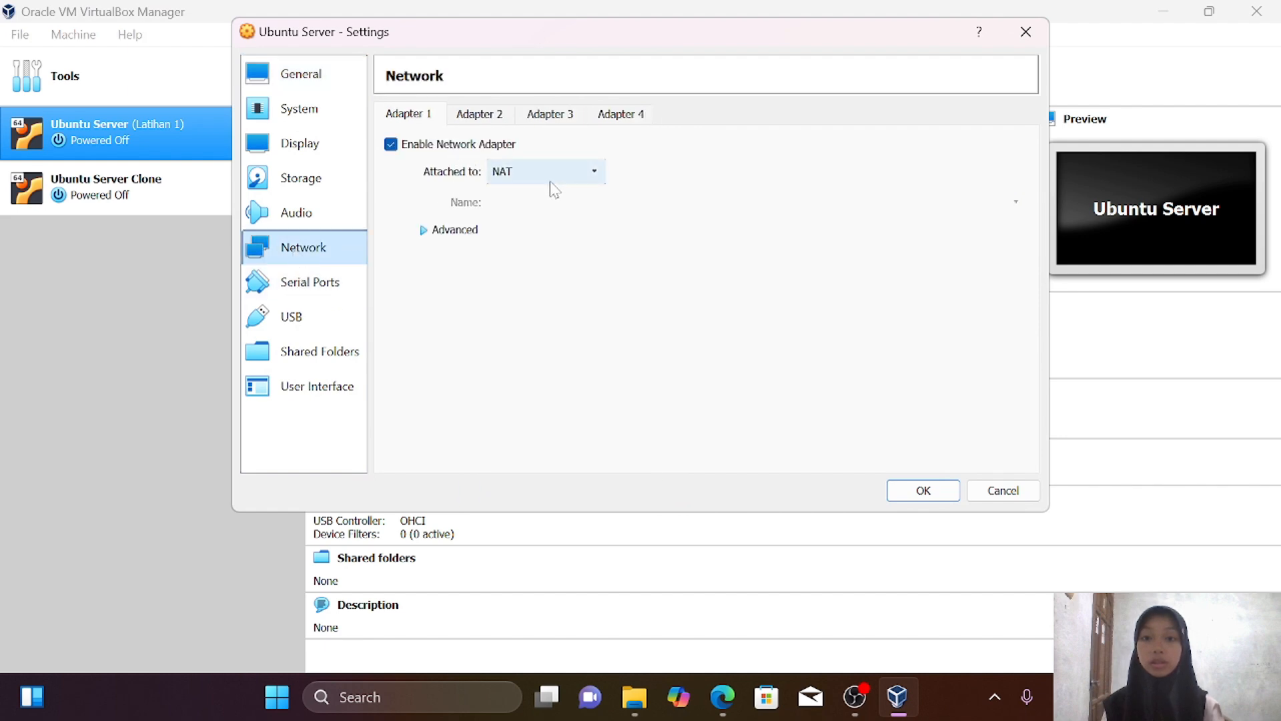
{"action": "left_click", "coordinate": [571, 175]}
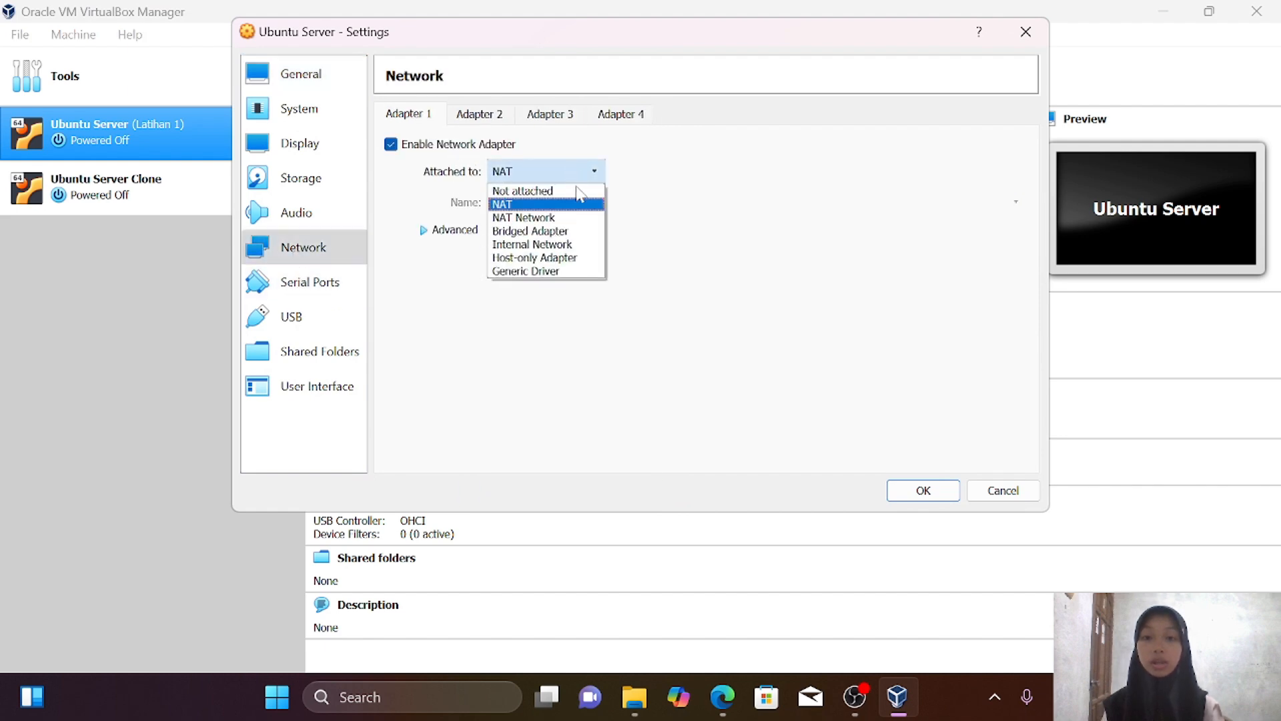
{"action": "left_click", "coordinate": [581, 223]}
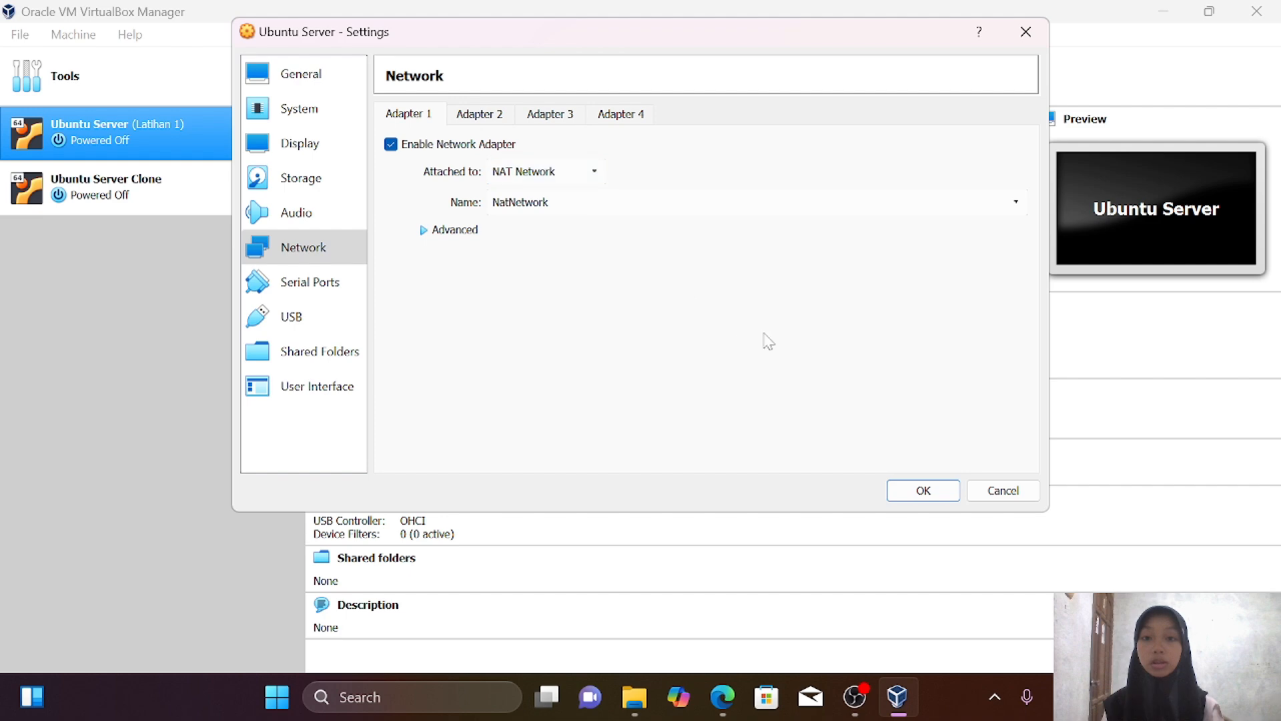
{"action": "left_click", "coordinate": [916, 494]}
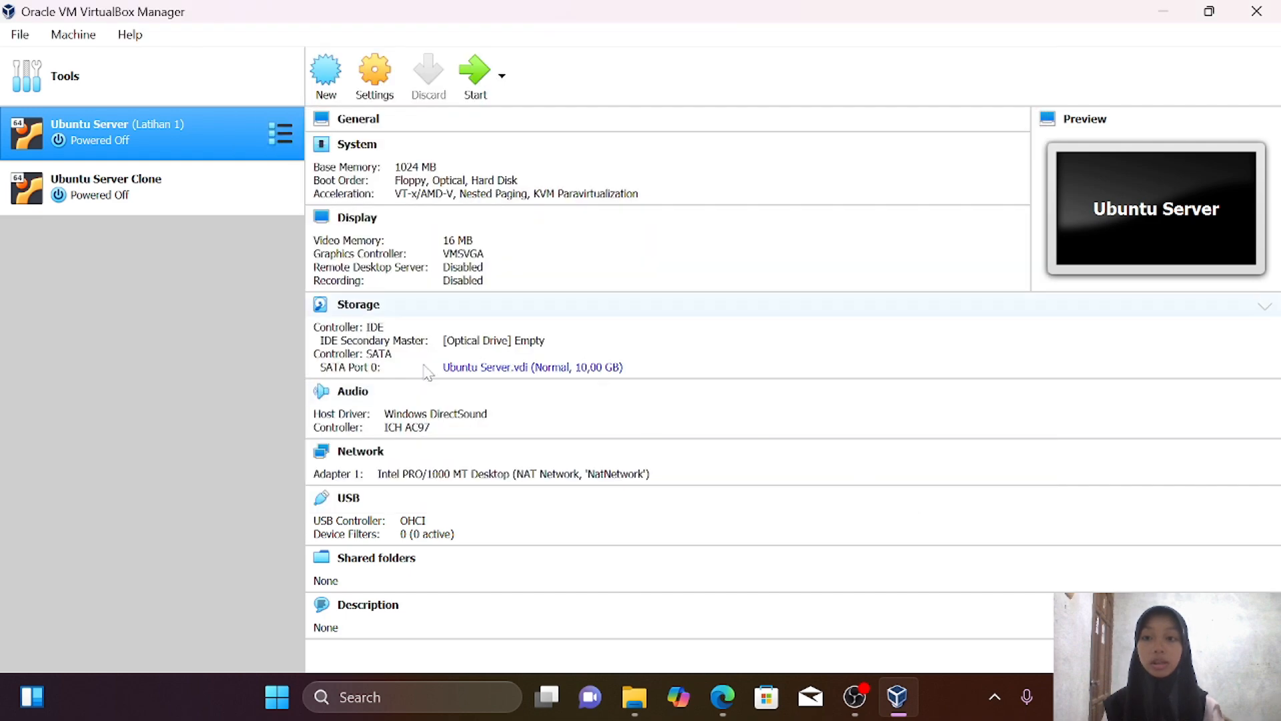
Set the Ubuntu Server Clone's Adapter 1 to NAT Network 'NatNetwork' and save
{"action": "left_click", "coordinate": [159, 194]}
{"action": "right_click", "coordinate": [158, 193]}
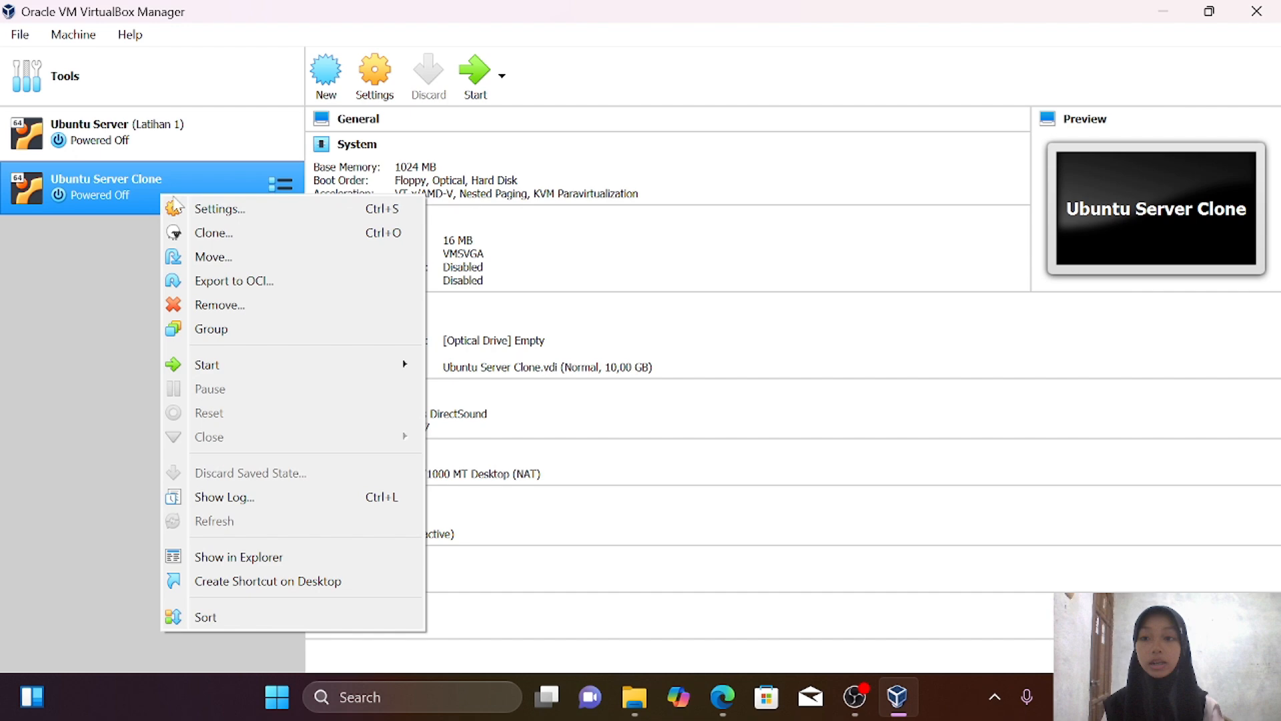
{"action": "left_click", "coordinate": [208, 209]}
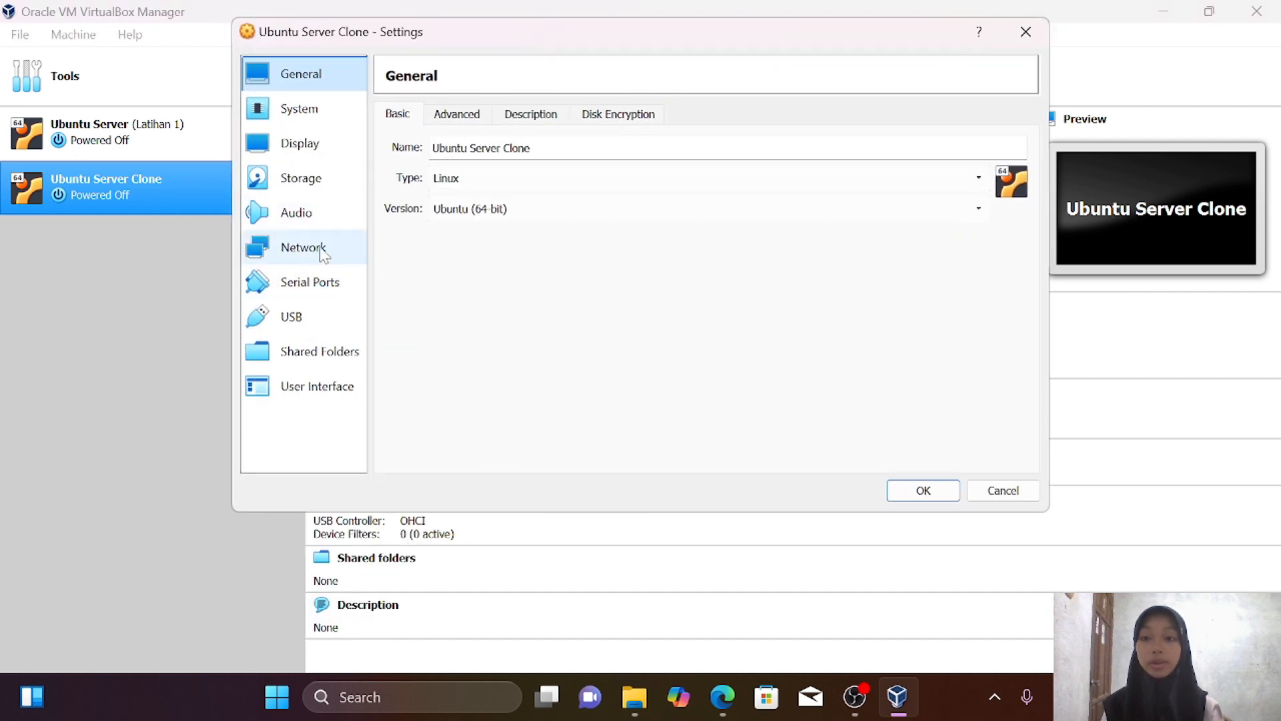
{"action": "left_click", "coordinate": [323, 251]}
{"action": "left_click", "coordinate": [593, 171]}
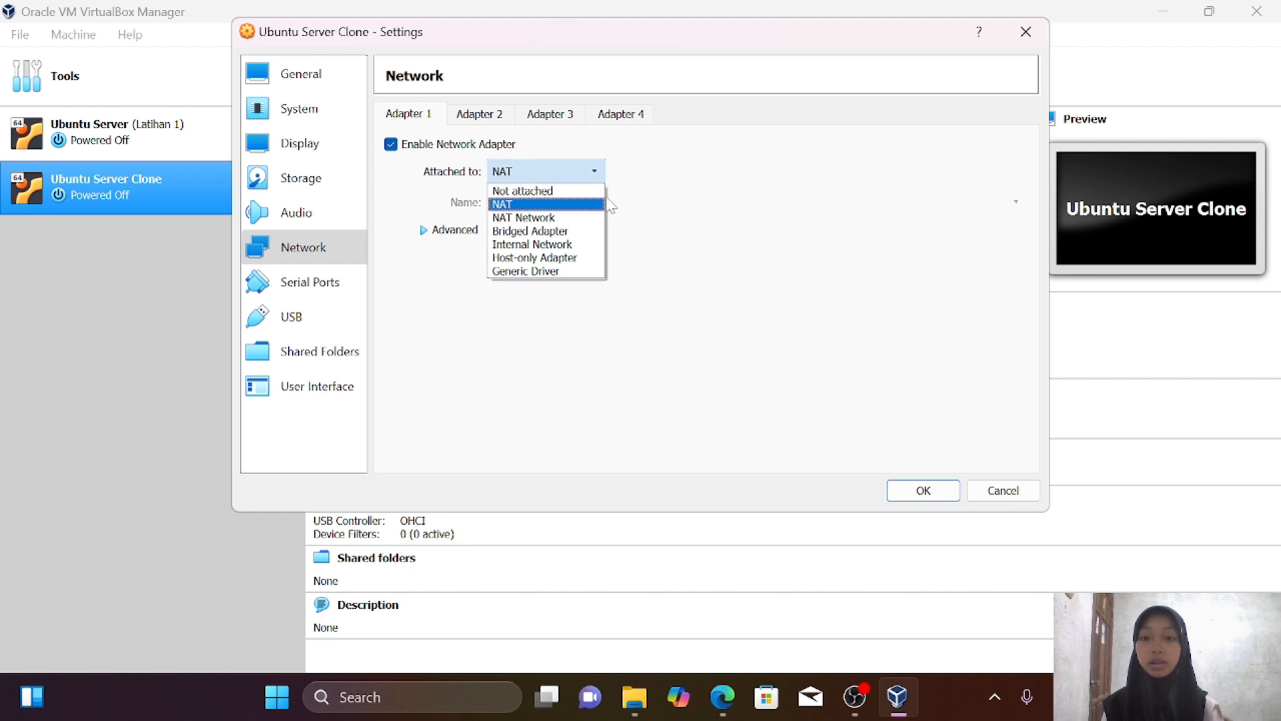
{"action": "left_click", "coordinate": [583, 218]}
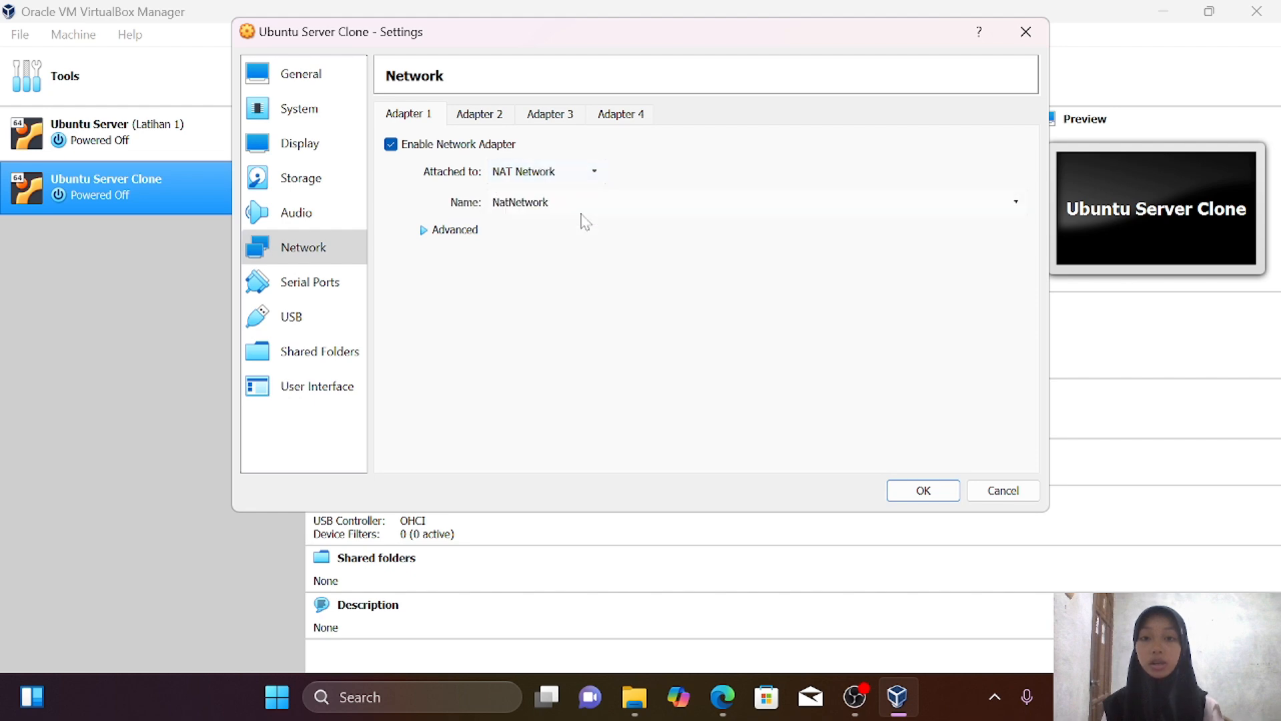
{"action": "left_click", "coordinate": [916, 483]}
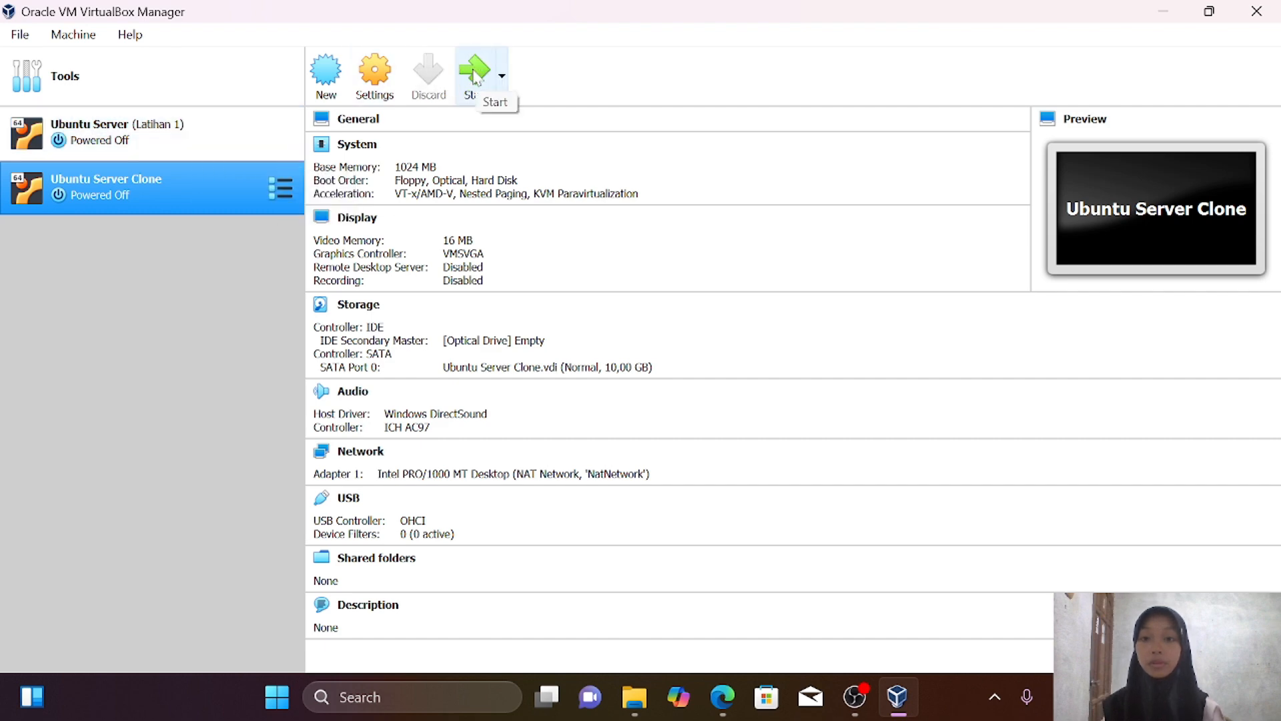
Start the Ubuntu Server Clone VM and then the Ubuntu Server VM
{"action": "left_click", "coordinate": [357, 91]}
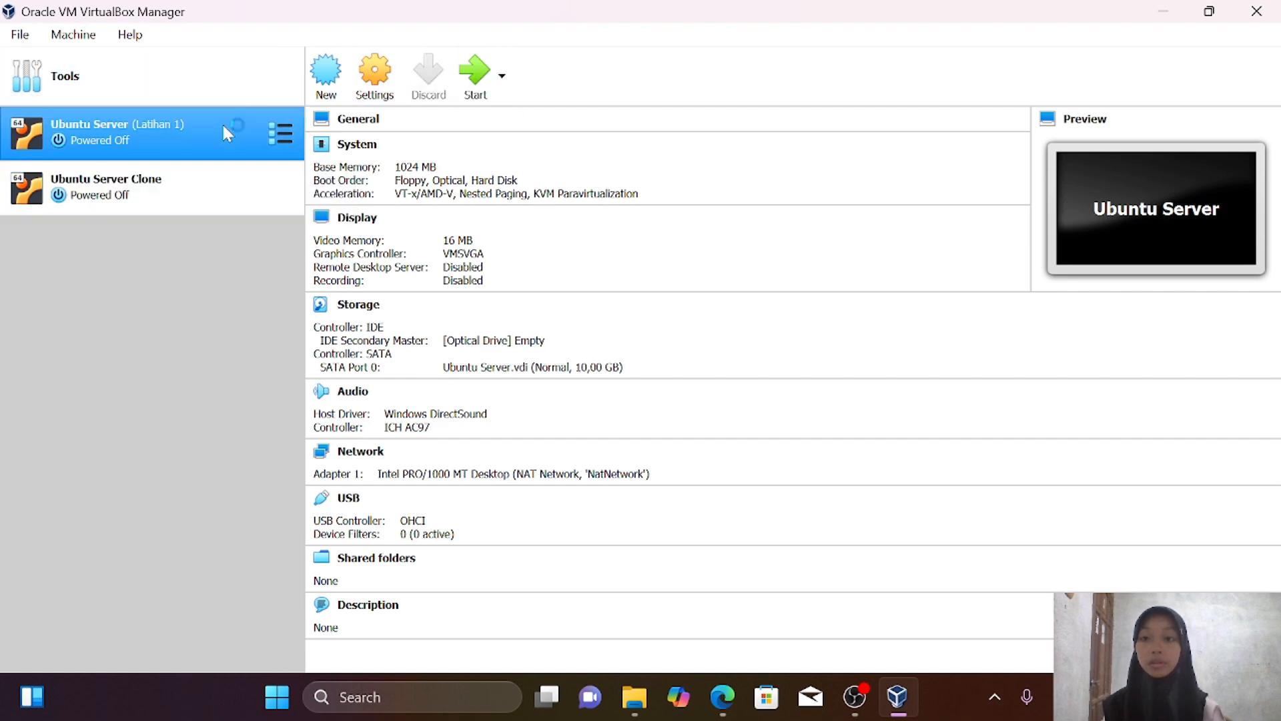
{"action": "left_click", "coordinate": [474, 69]}
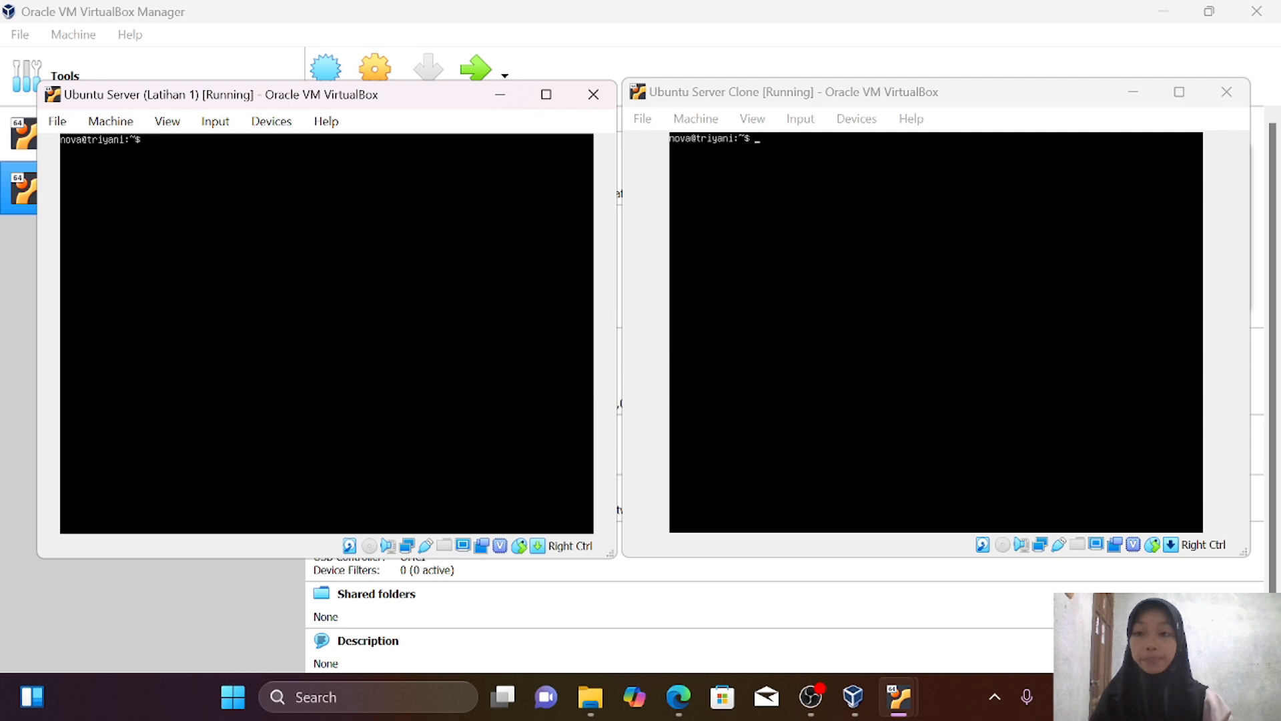
Release the enp0s3 DHCP lease in both VMs with 'sudo dhclient -r enp0s3'
{"action": "type", "text": "sudo dhclient -r enp0s3"}
{"action": "key", "text": "Return"}
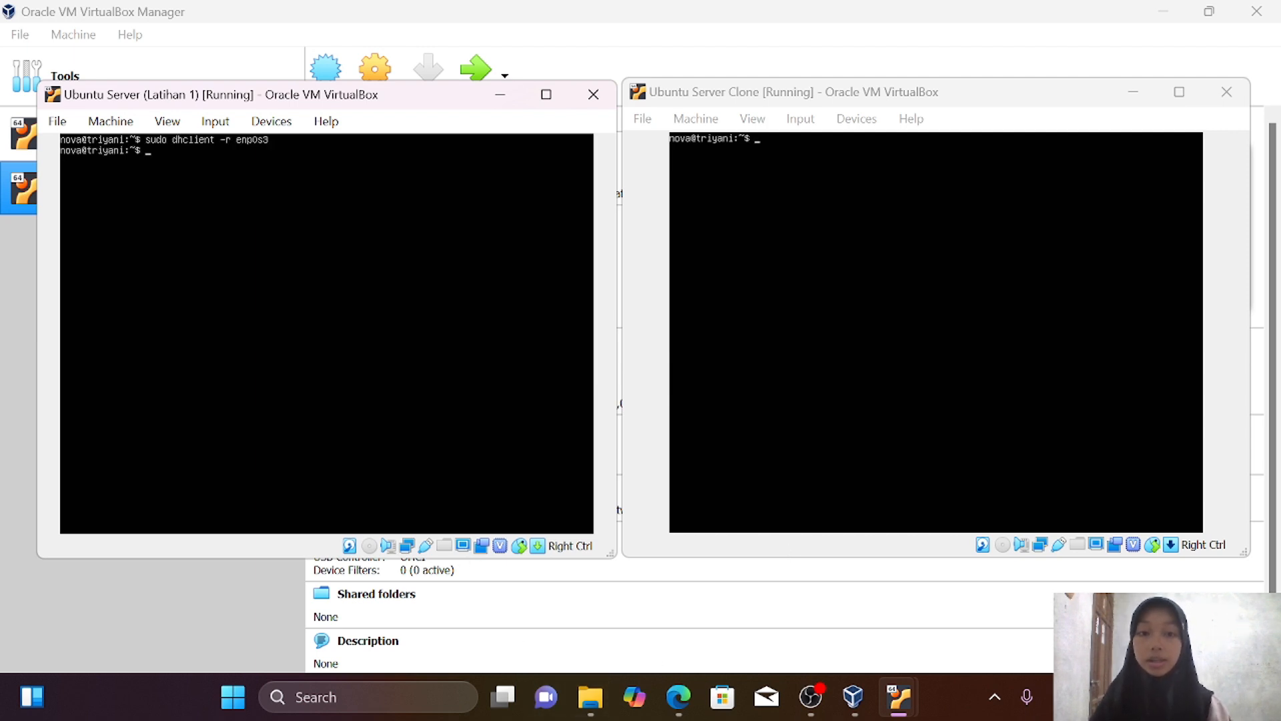
{"action": "left_click", "coordinate": [867, 441]}
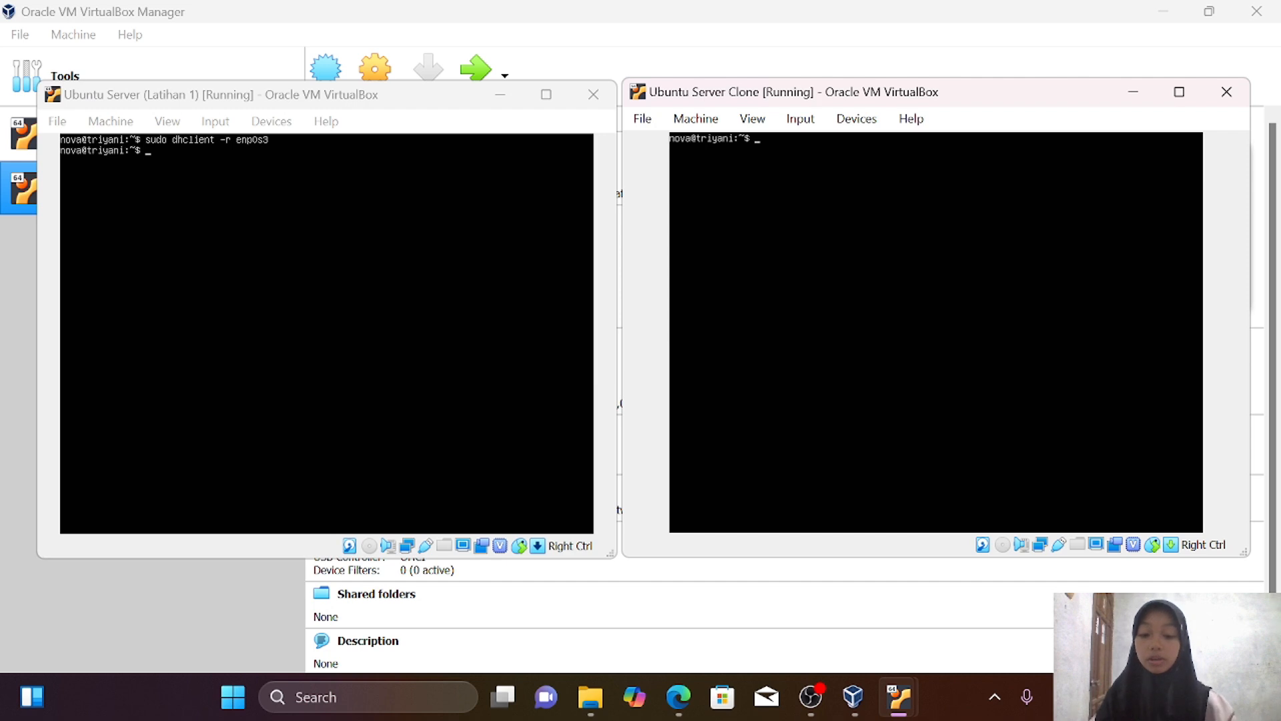
{"action": "type", "text": "sudo dhclient -r enp0s3"}
{"action": "key", "text": "Return"}
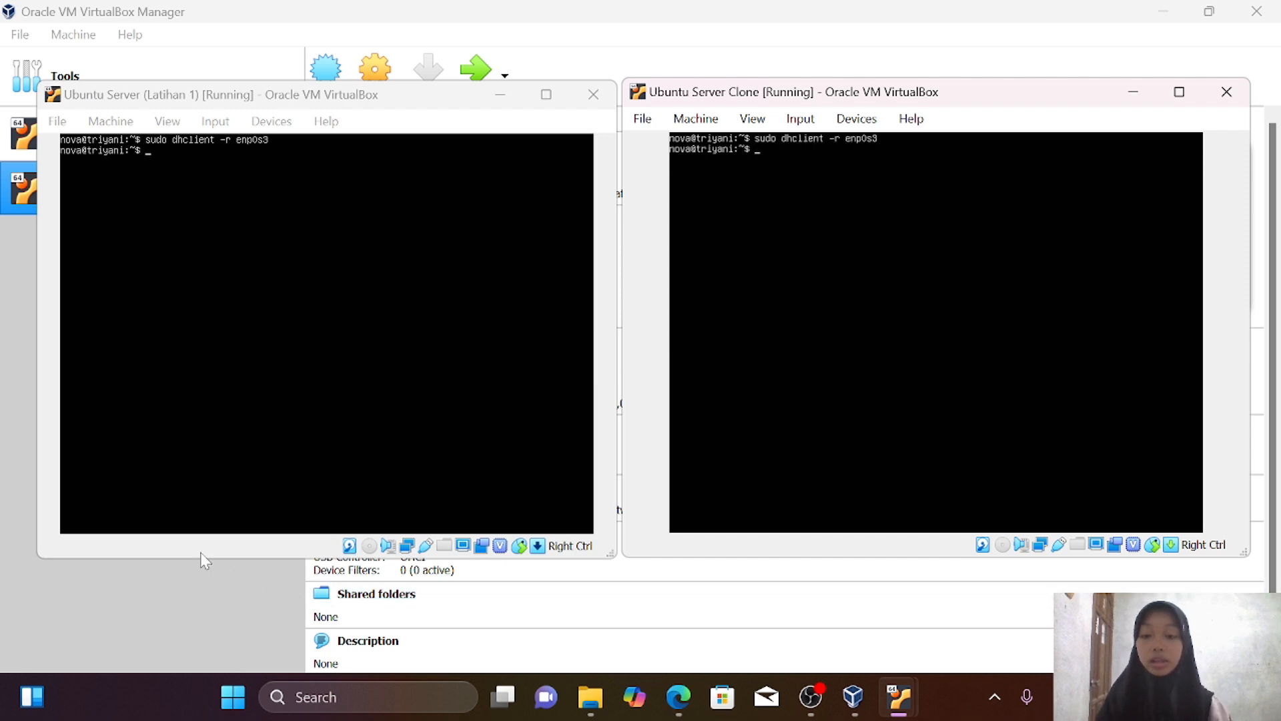
Run 'ip address' in both VM consoles to confirm enp0s3 has no IPv4 address
{"action": "left_click", "coordinate": [326, 333]}
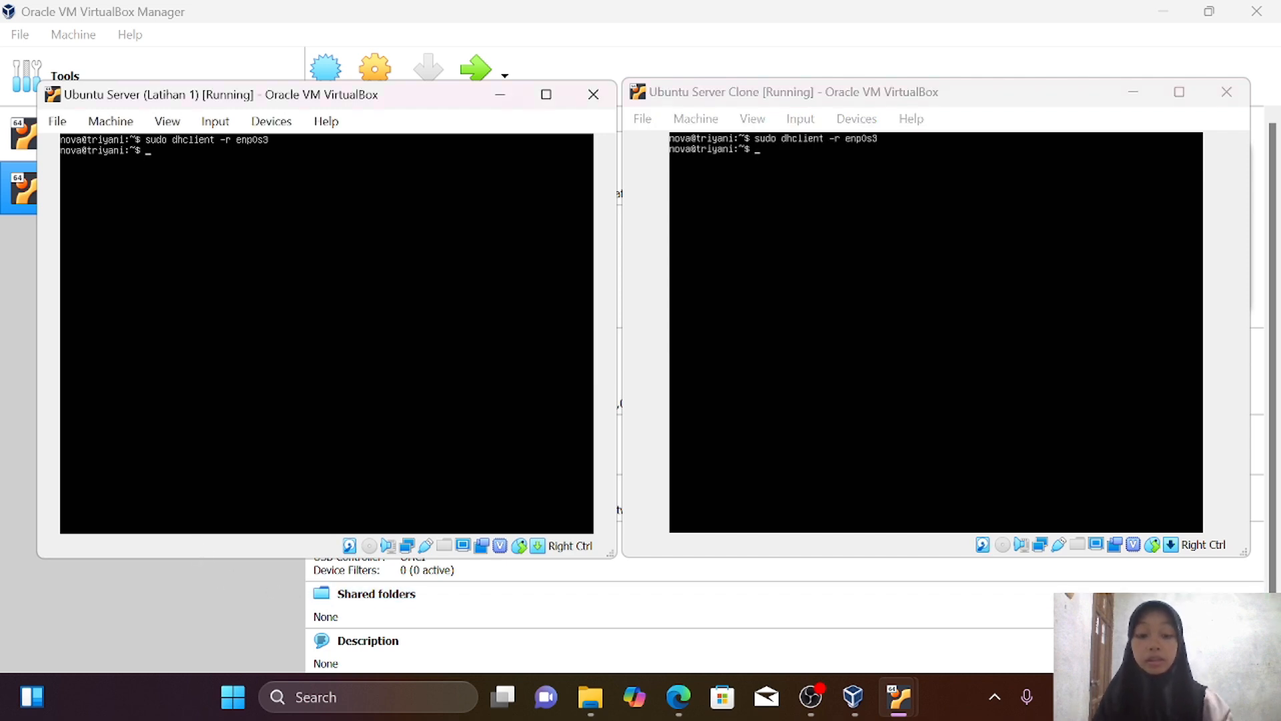
{"action": "type", "text": "ip address"}
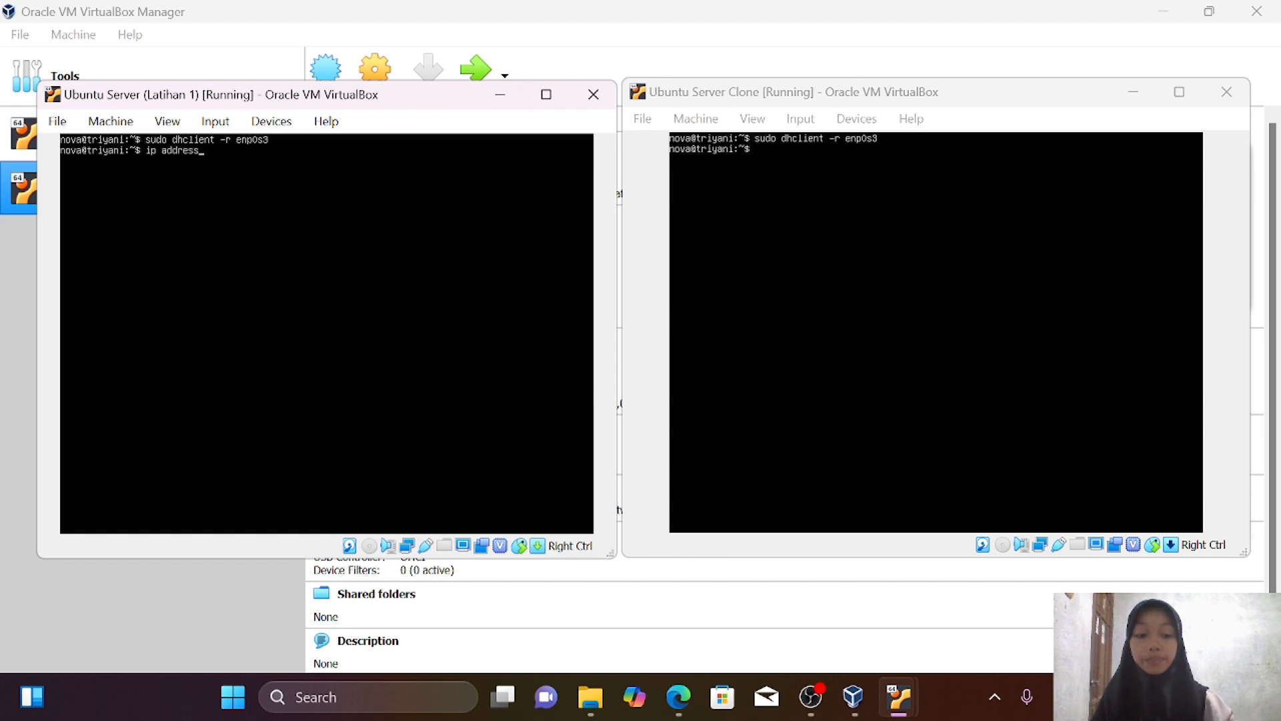
{"action": "key", "text": "Return"}
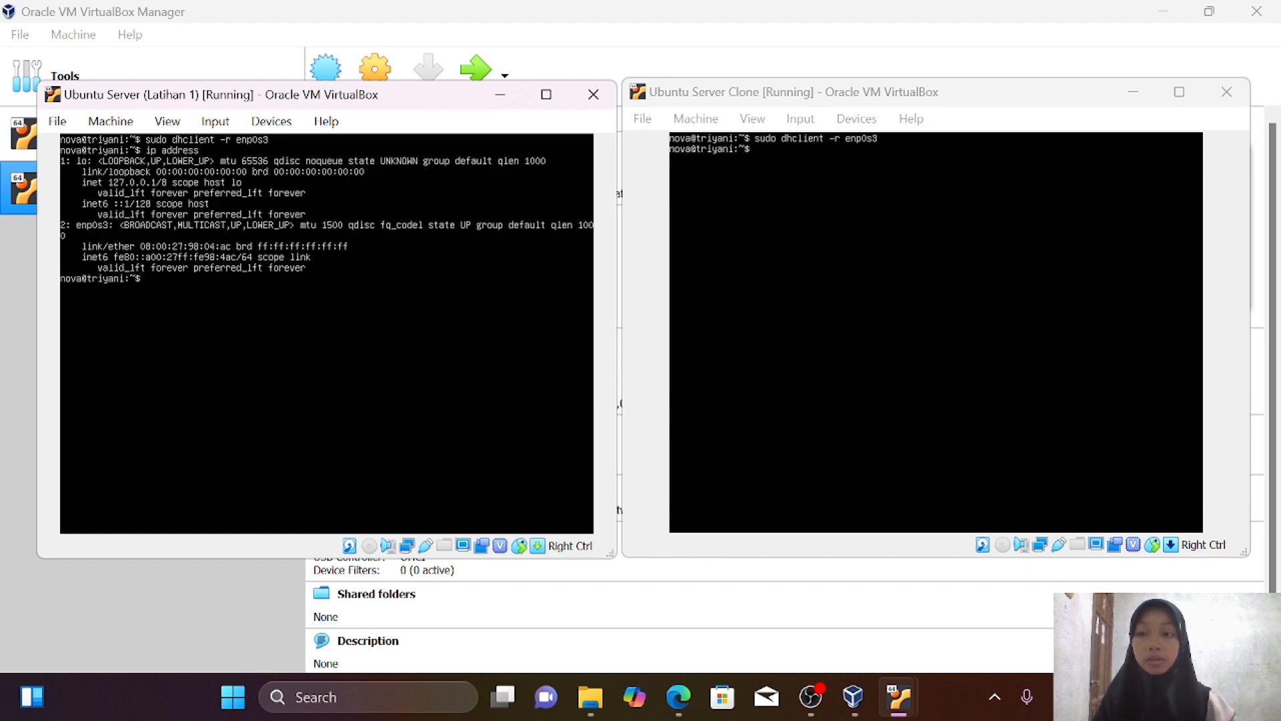
{"action": "left_click", "coordinate": [827, 467]}
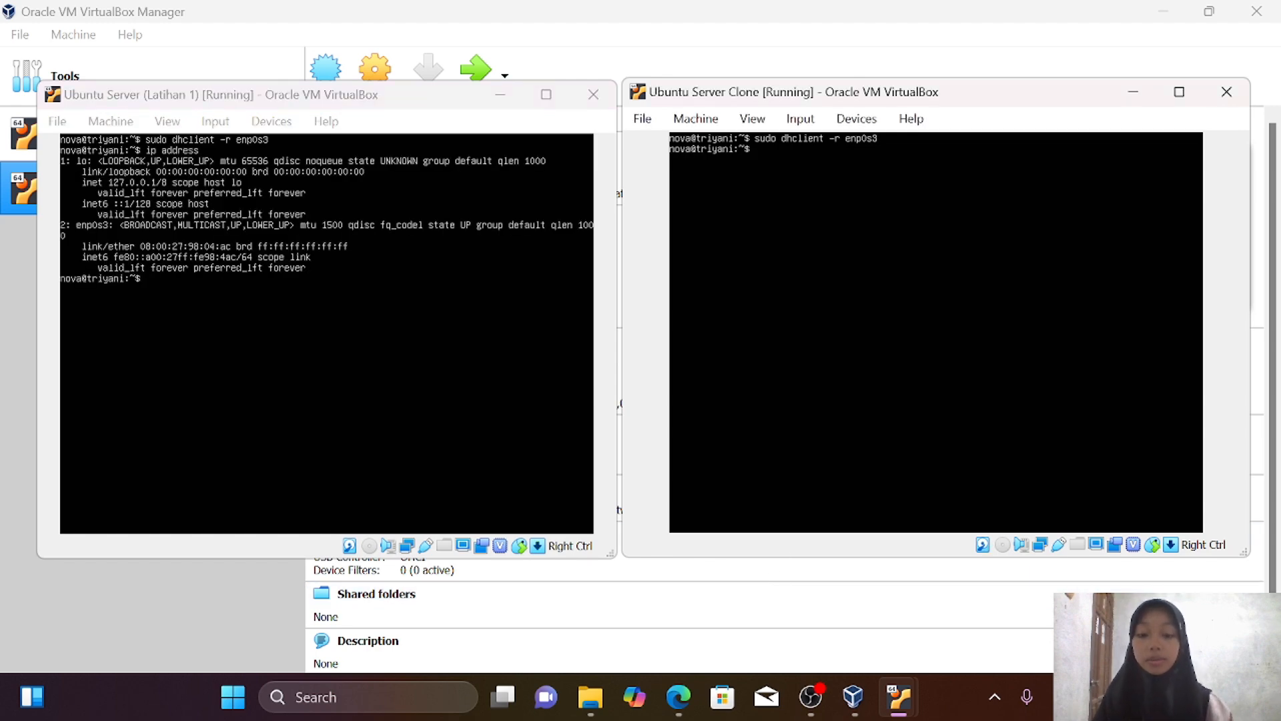
{"action": "type", "text": "ip address"}
{"action": "key", "text": "Return"}
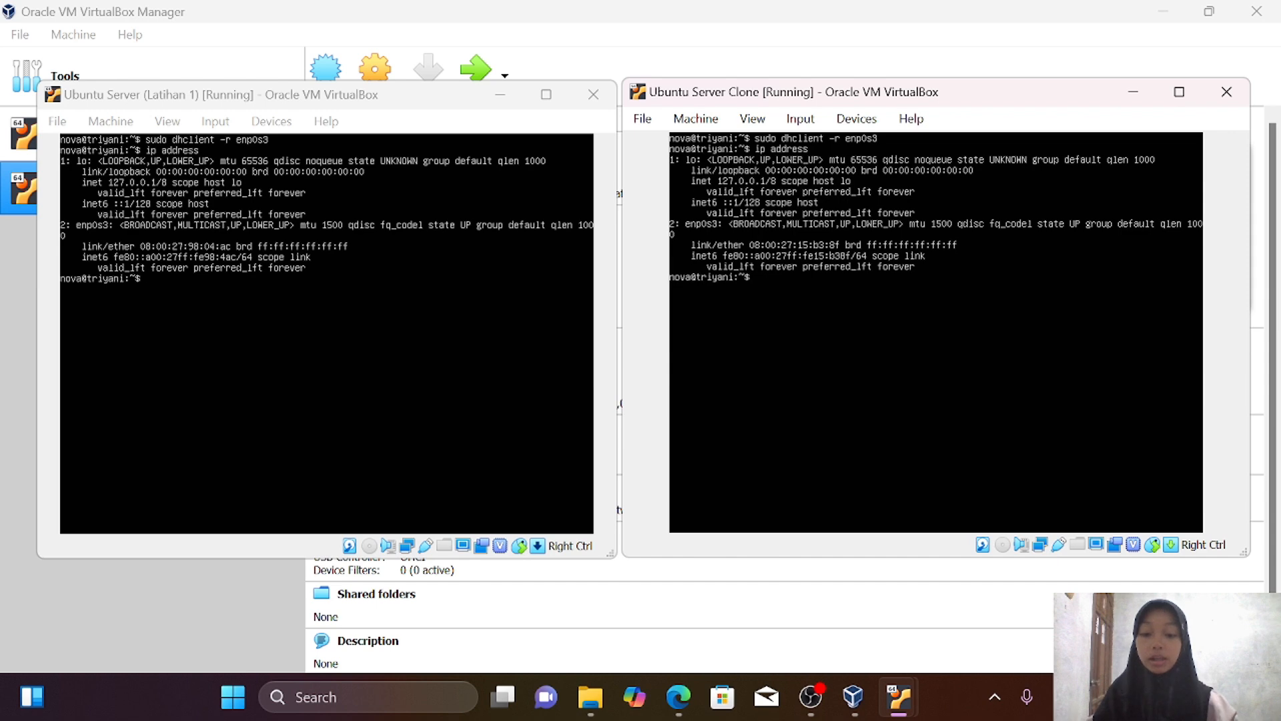
Request a DHCP address on enp0s3 in Latihan 1 and confirm it received 10.0.2.6
{"action": "type", "text": "ent"}
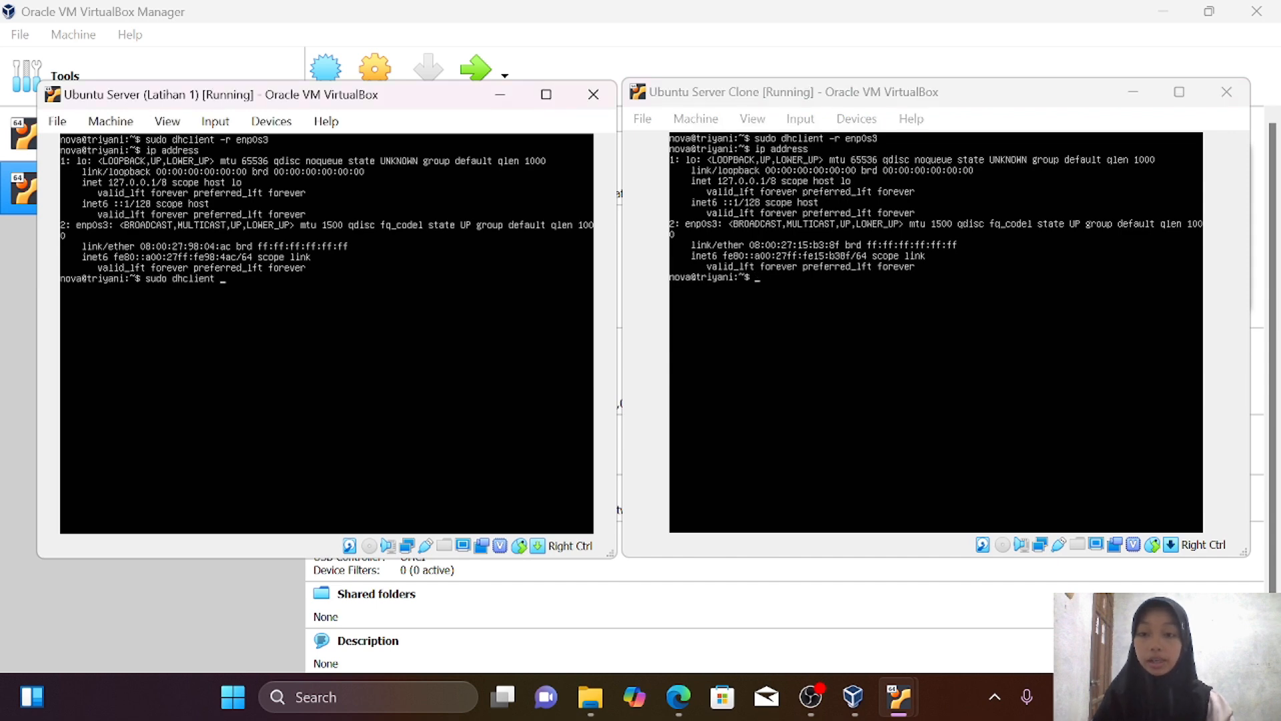
{"action": "type", "text": "enp0s3"}
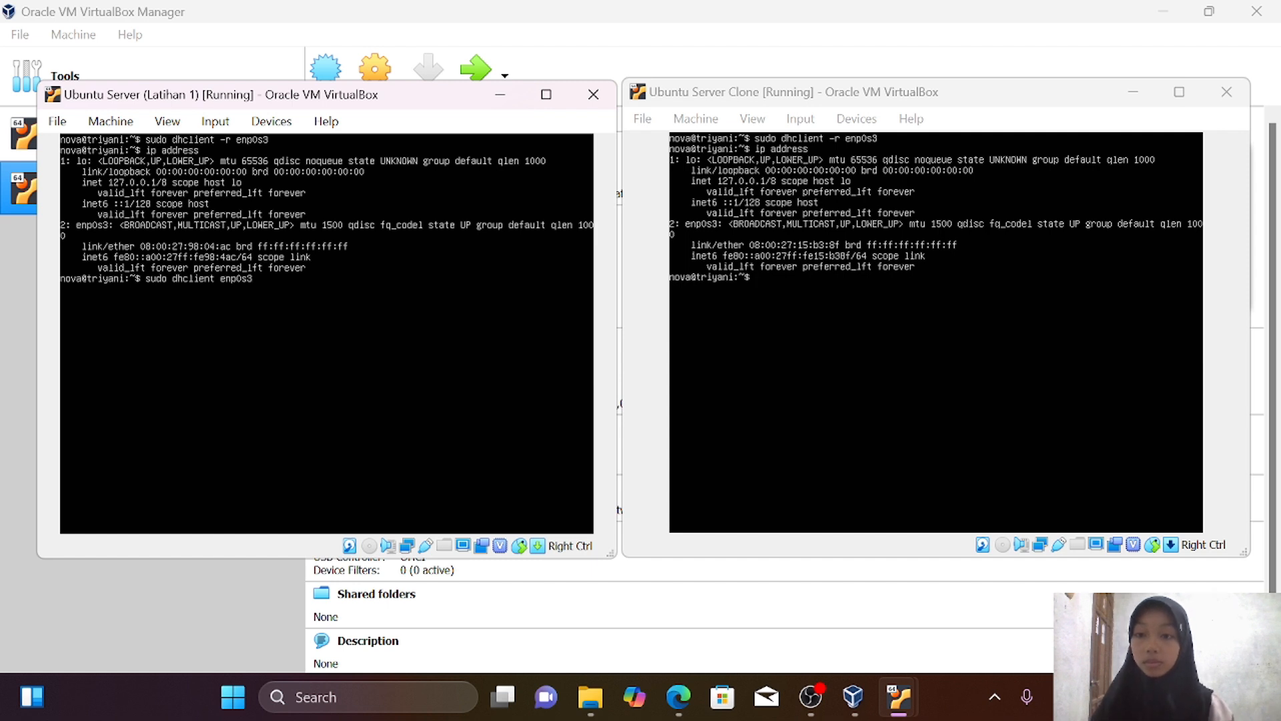
{"action": "key", "text": "Return"}
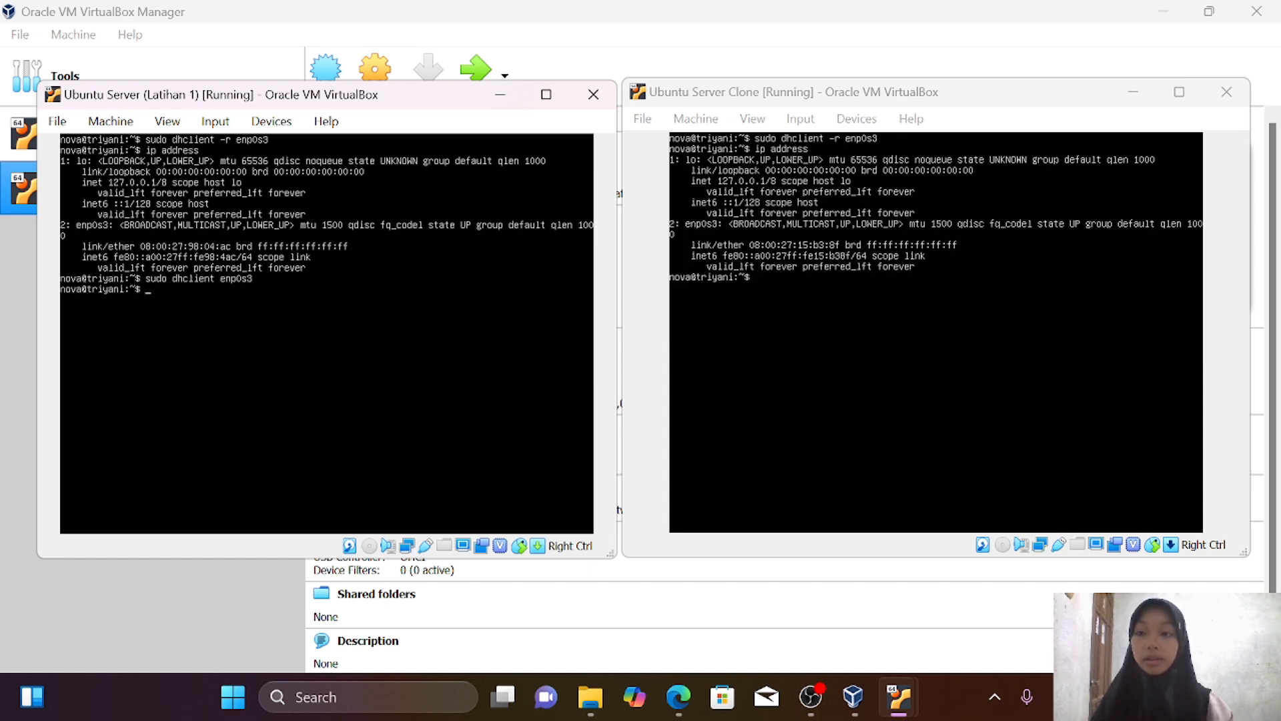
{"action": "type", "text": "i"}
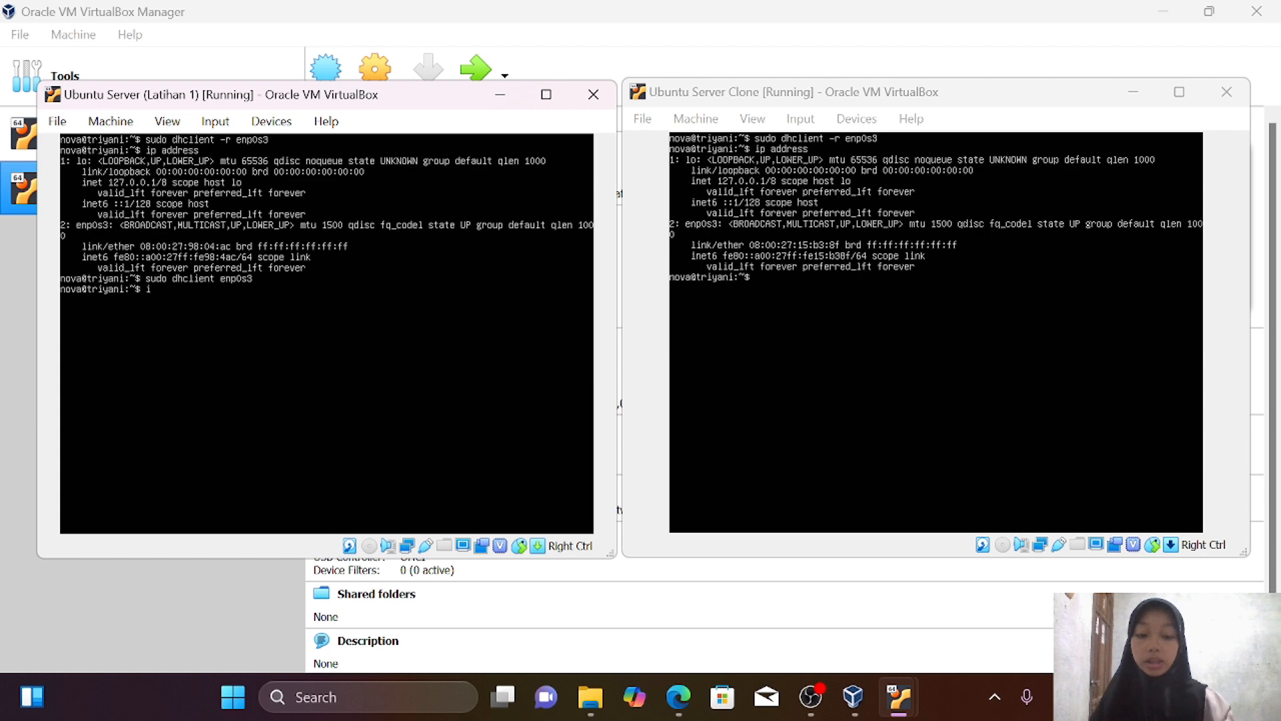
{"action": "type", "text": "p ad"}
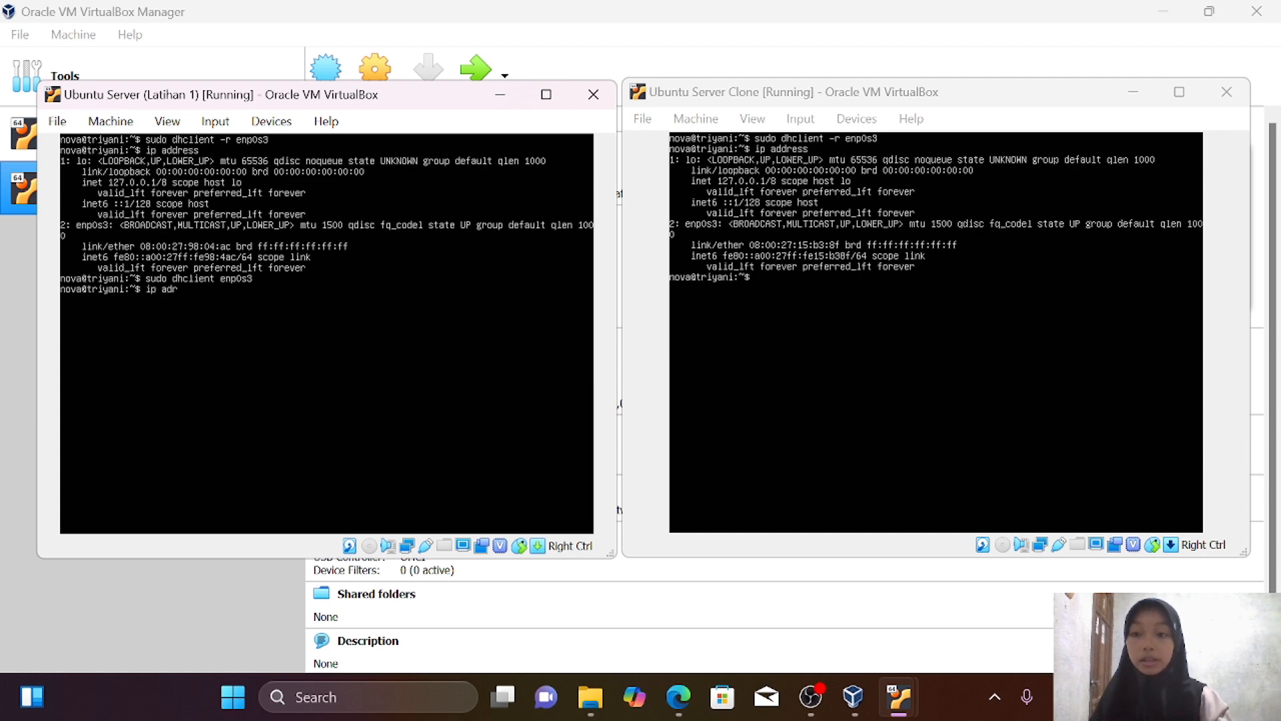
{"action": "type", "text": "r"}
{"action": "key", "text": "BackSpace"}
{"action": "type", "text": "dres"}
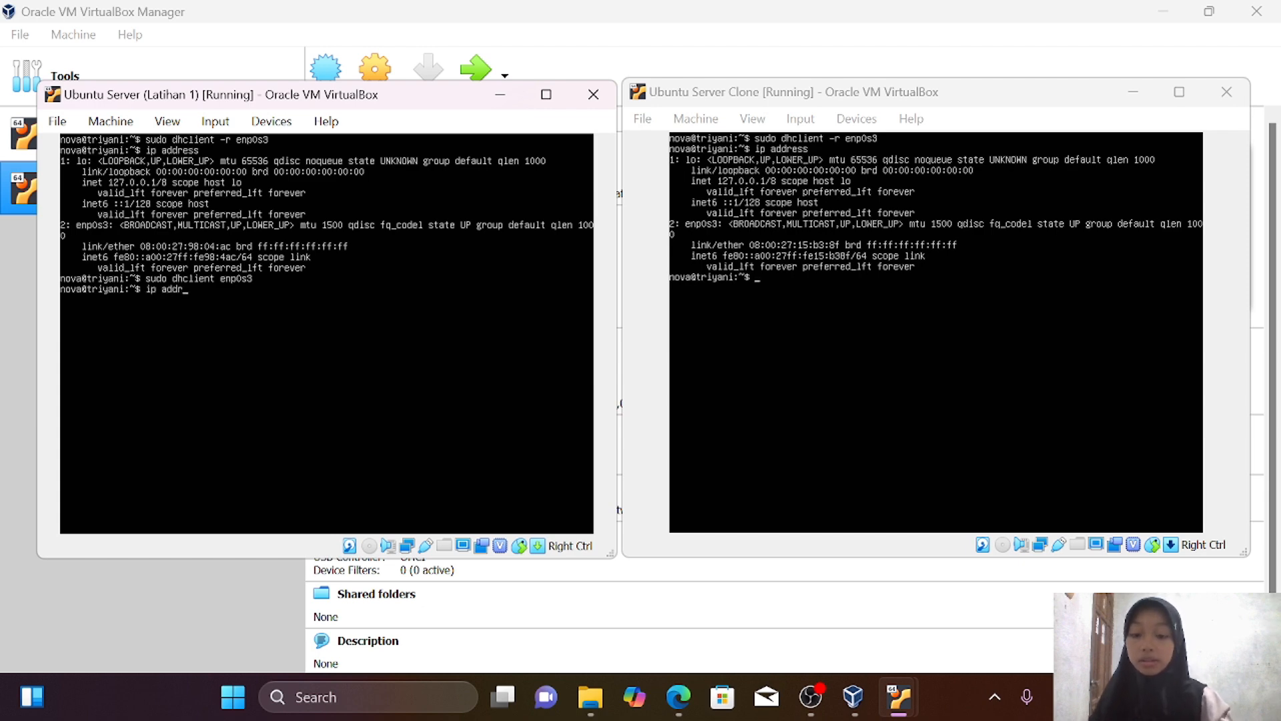
{"action": "type", "text": "s"}
{"action": "key", "text": "Return"}
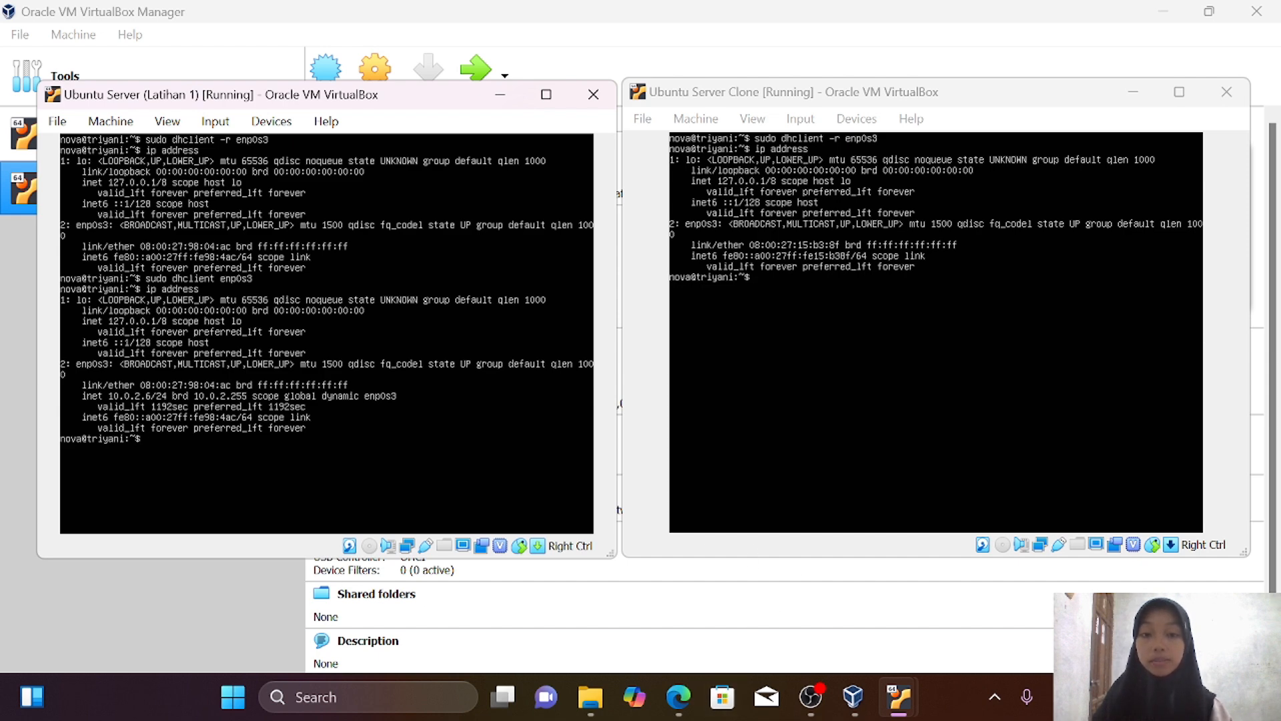
{"action": "left_click", "coordinate": [936, 333]}
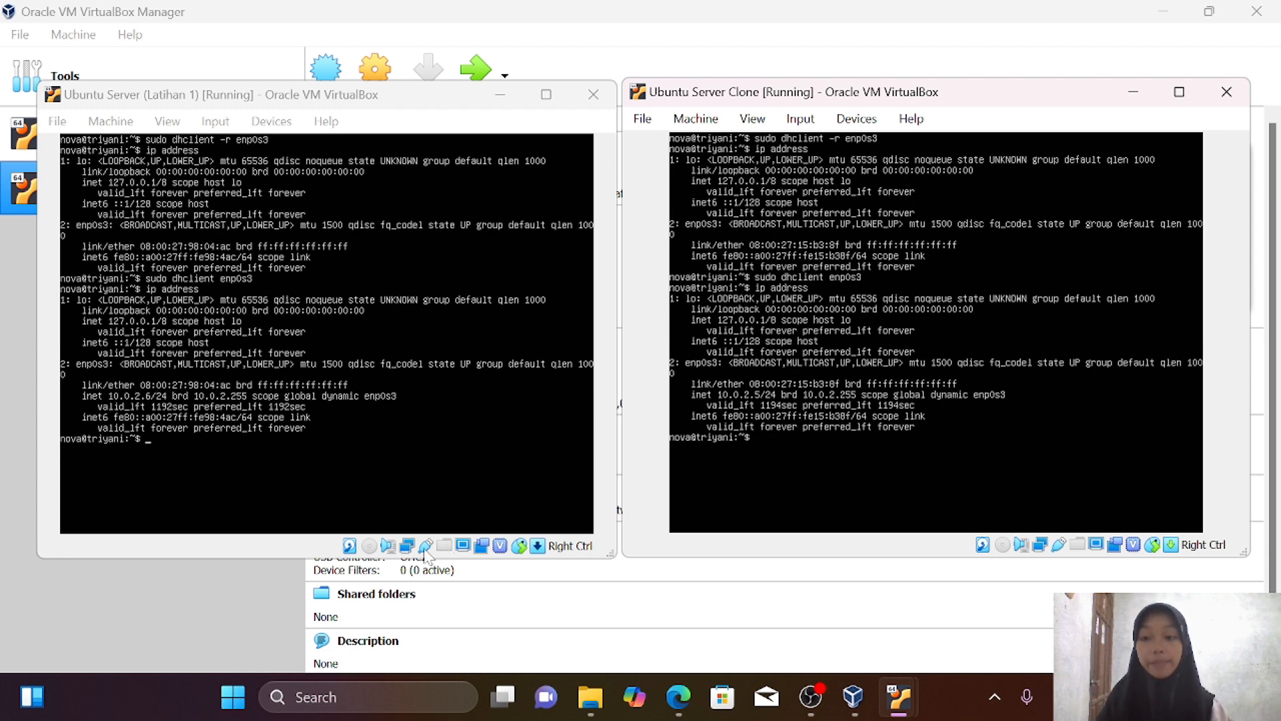
Ping the Clone at 10.0.2.5 from Latihan 1, then ping 10.0.2.6 from the Clone
{"action": "left_click", "coordinate": [327, 374]}
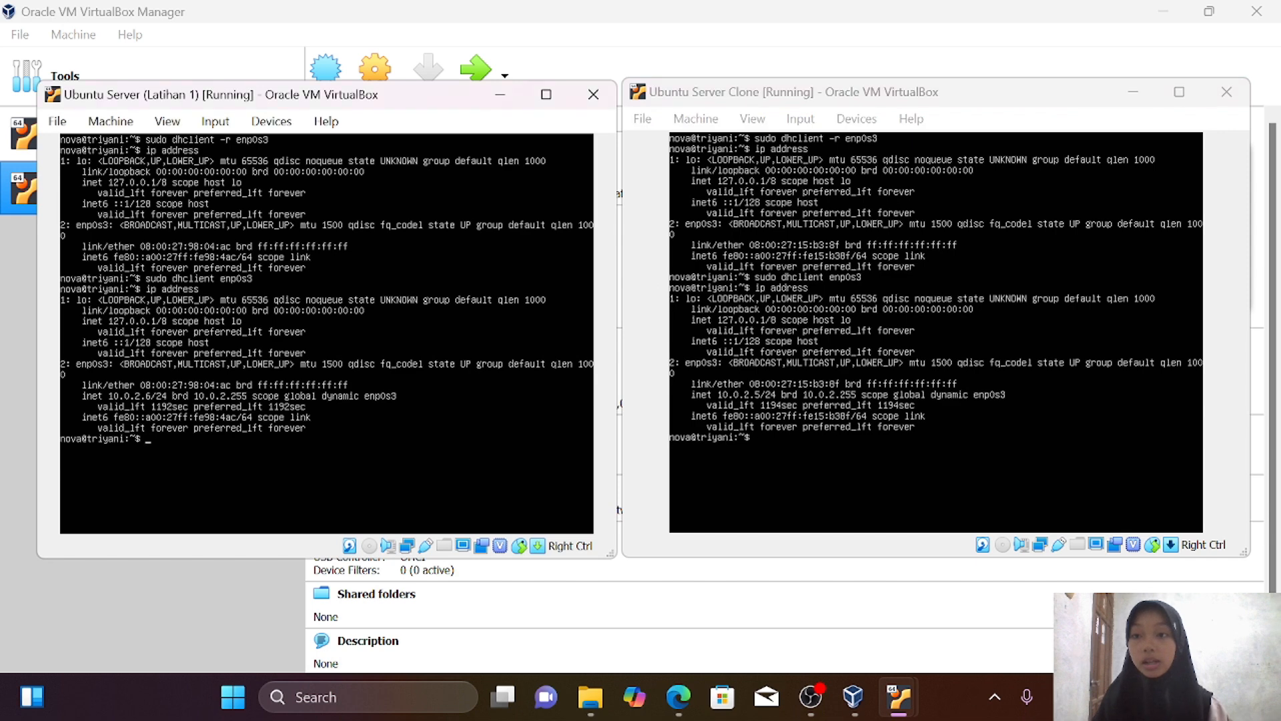
{"action": "type", "text": "ping"}
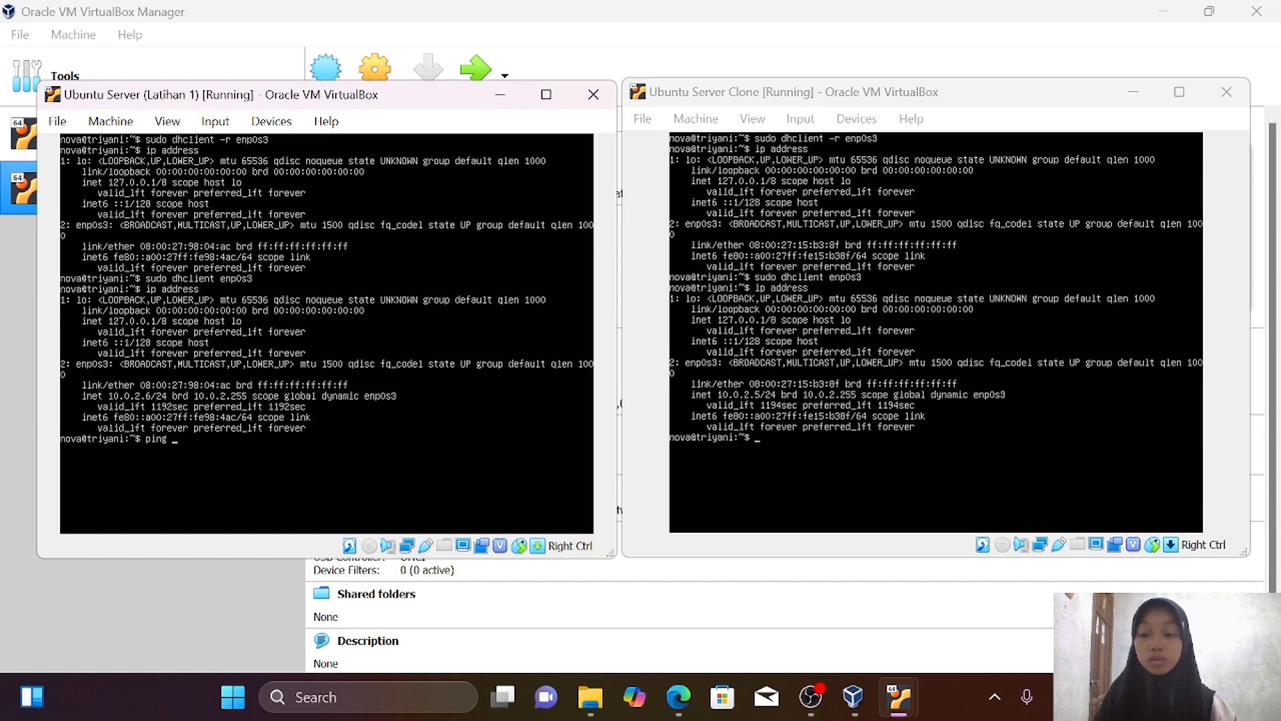
{"action": "type", "text": "1"}
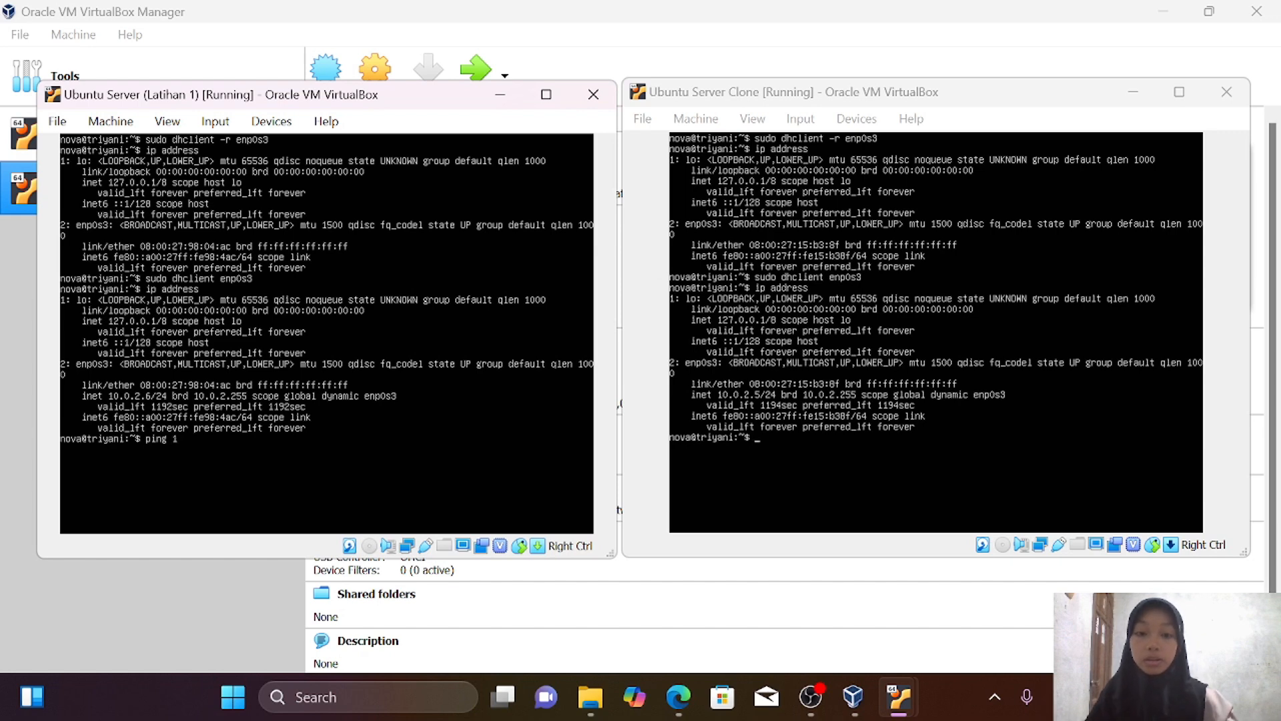
{"action": "type", "text": "0.2.5"}
{"action": "key", "text": "Return"}
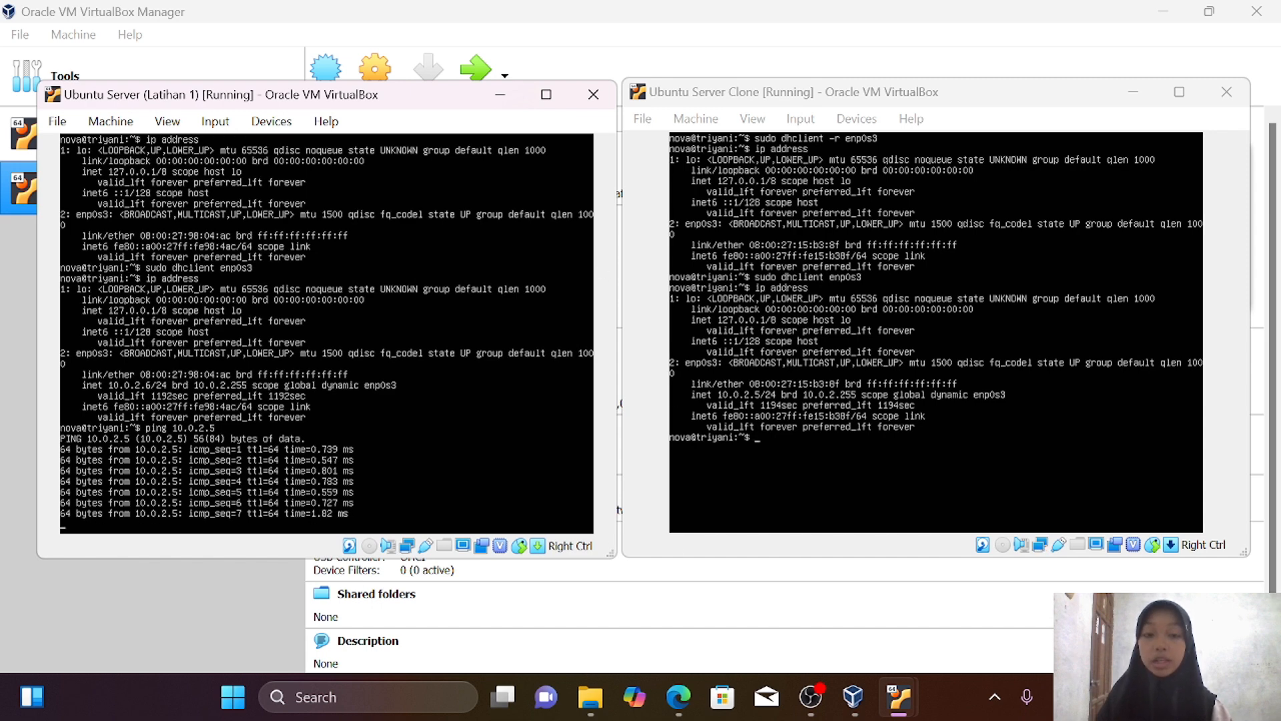
{"action": "left_click", "coordinate": [936, 332]}
{"action": "type", "text": "ping 10.0.2.6"}
{"action": "key", "text": "Return"}
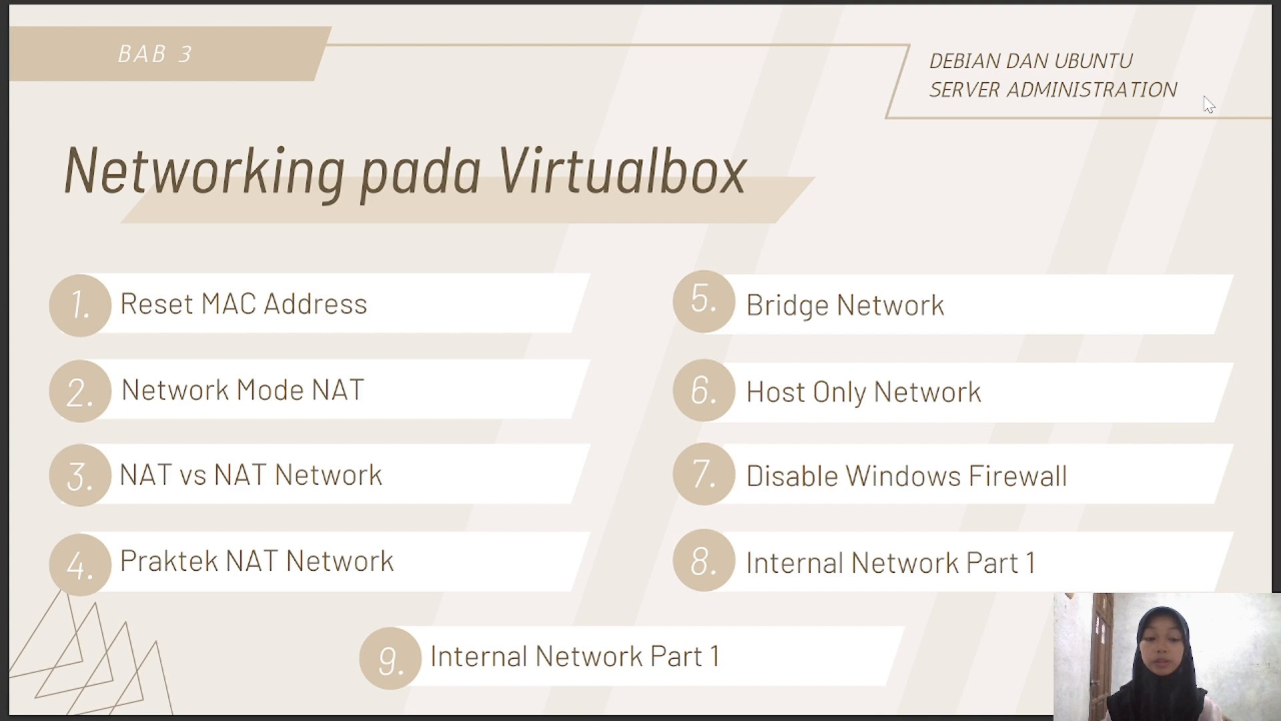
Advance the presentation to the 'Simulasi Bridge Network' slide
{"action": "key", "text": "Right"}
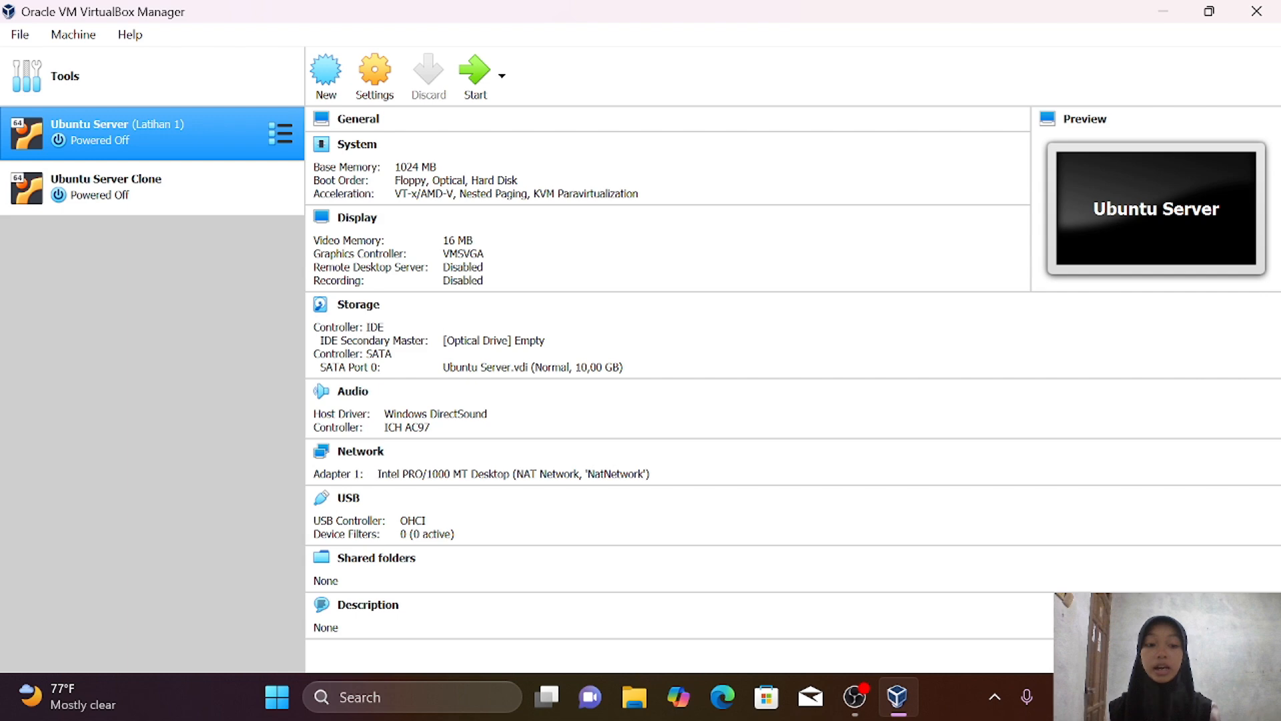
{"action": "left_click", "coordinate": [1084, 696]}
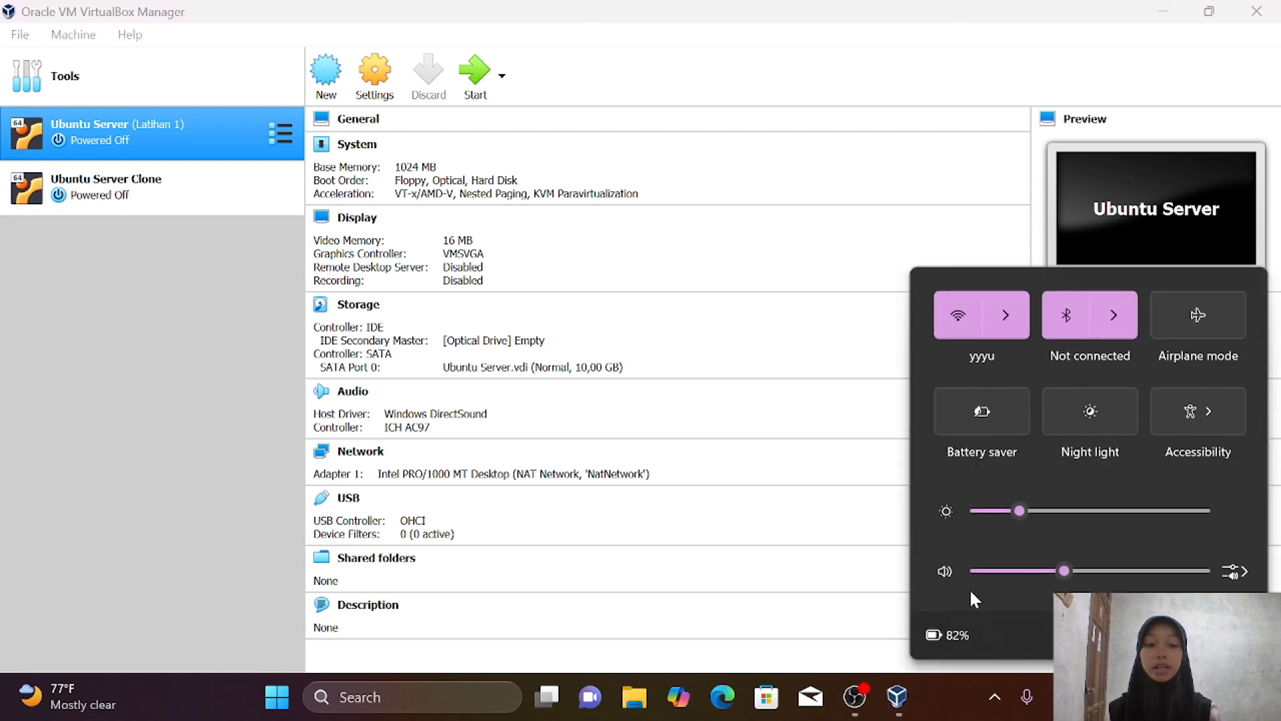
{"action": "left_click", "coordinate": [990, 333]}
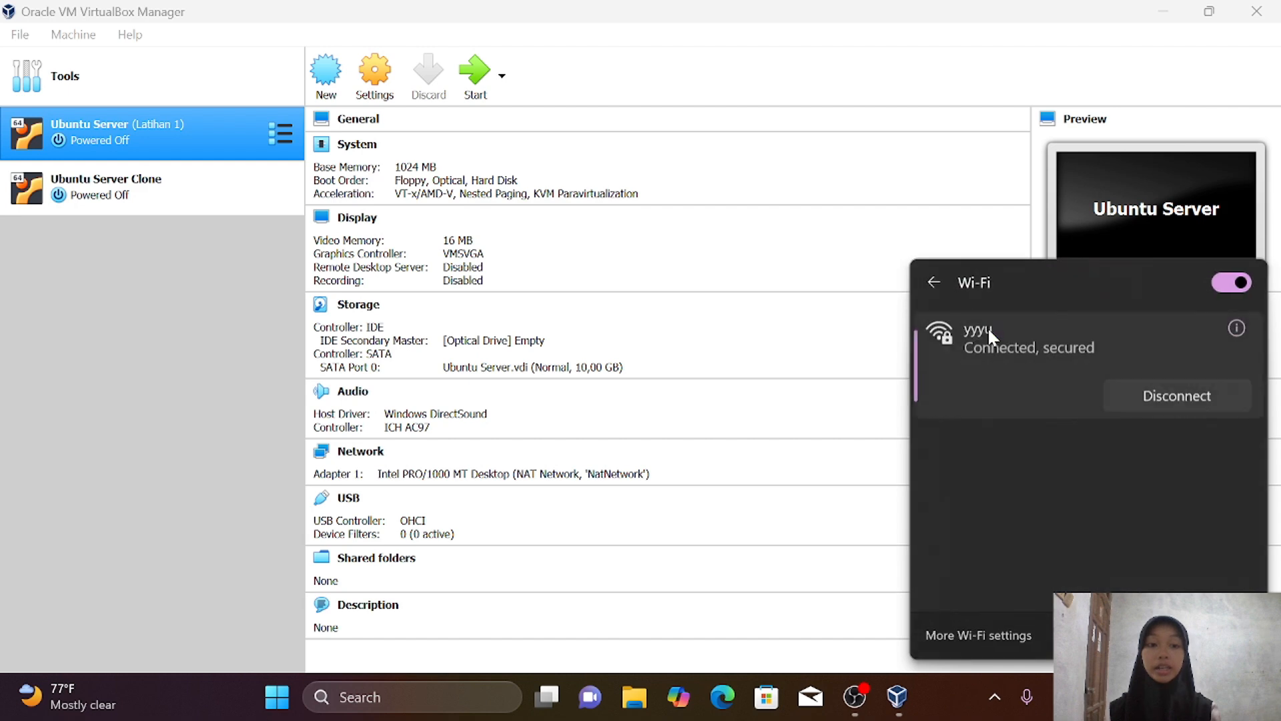
{"action": "left_click", "coordinate": [933, 283]}
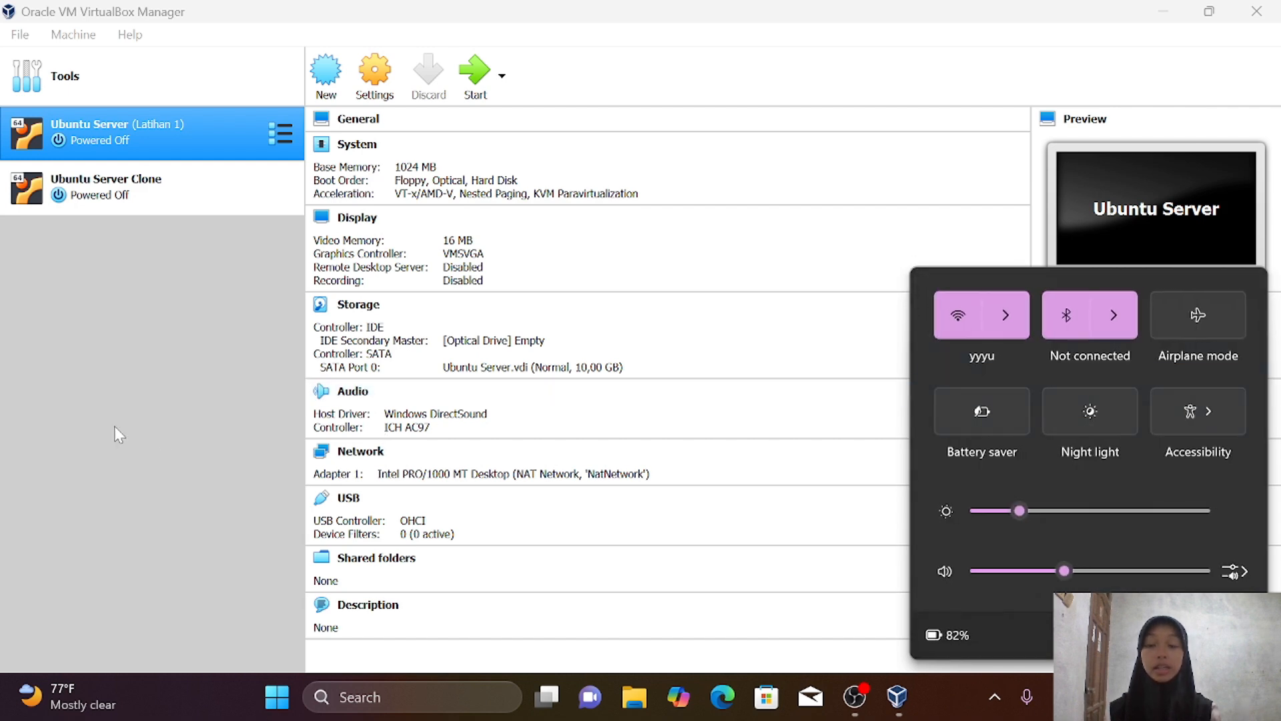
{"action": "left_click", "coordinate": [98, 422]}
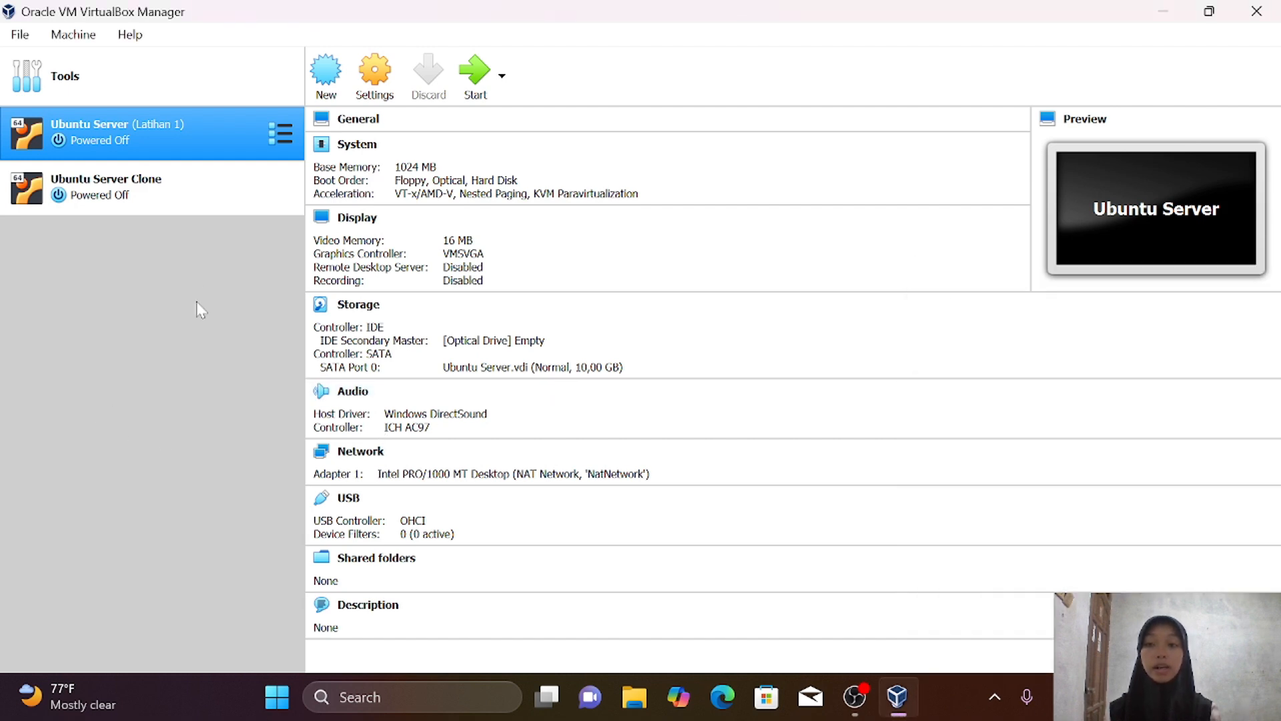
Make Ubuntu Server's Adapter 1 a Bridged Adapter on Intel(R) Dual Band Wireless-AC 8265 and save
{"action": "right_click", "coordinate": [230, 135]}
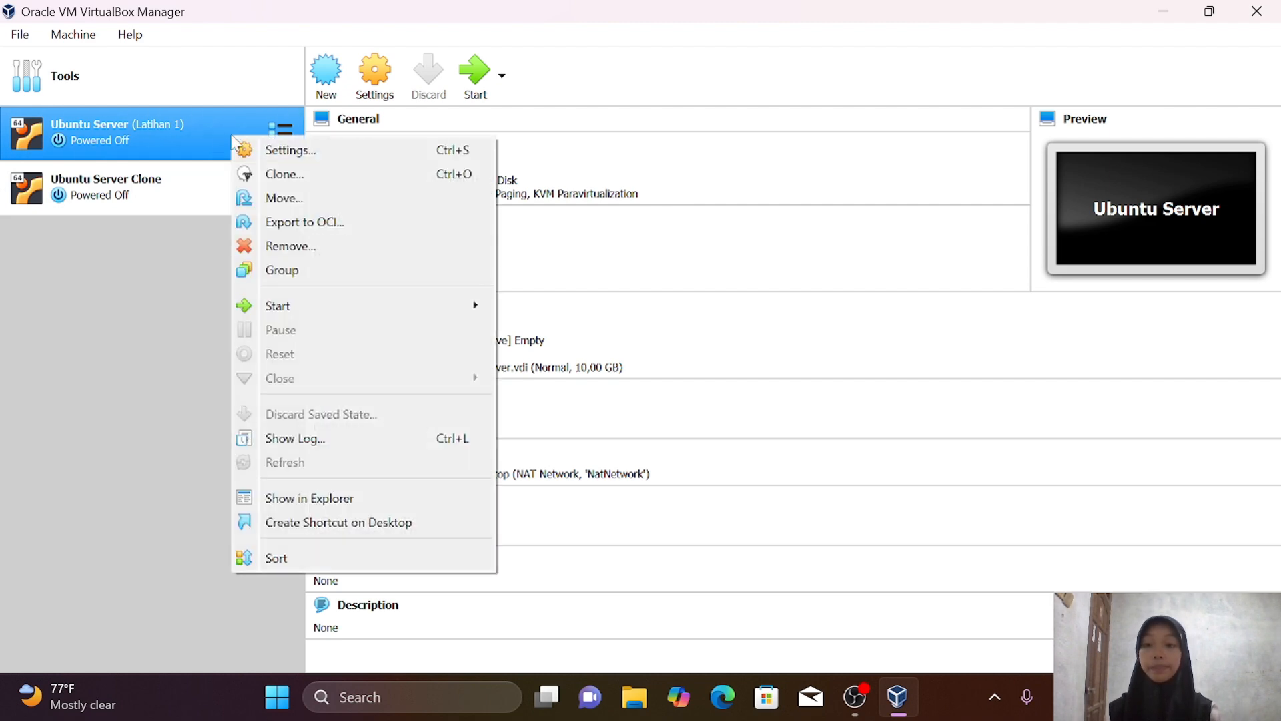
{"action": "left_click", "coordinate": [294, 158]}
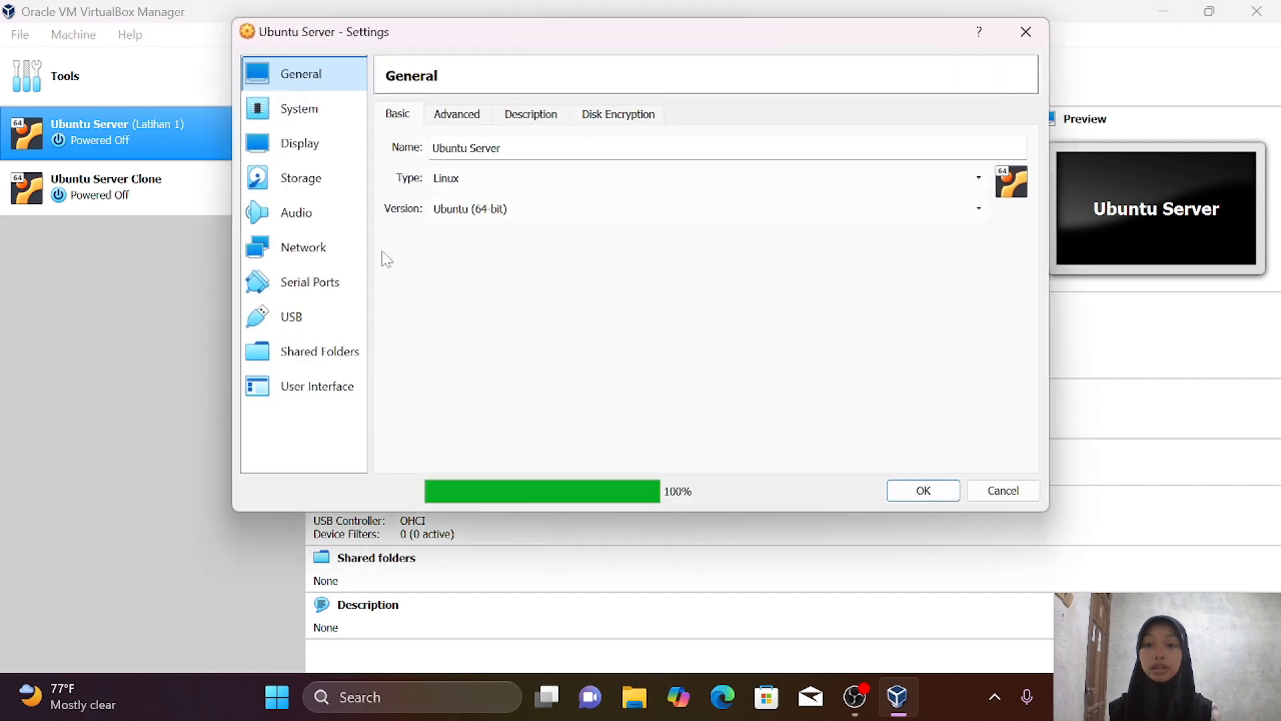
{"action": "left_click", "coordinate": [336, 248]}
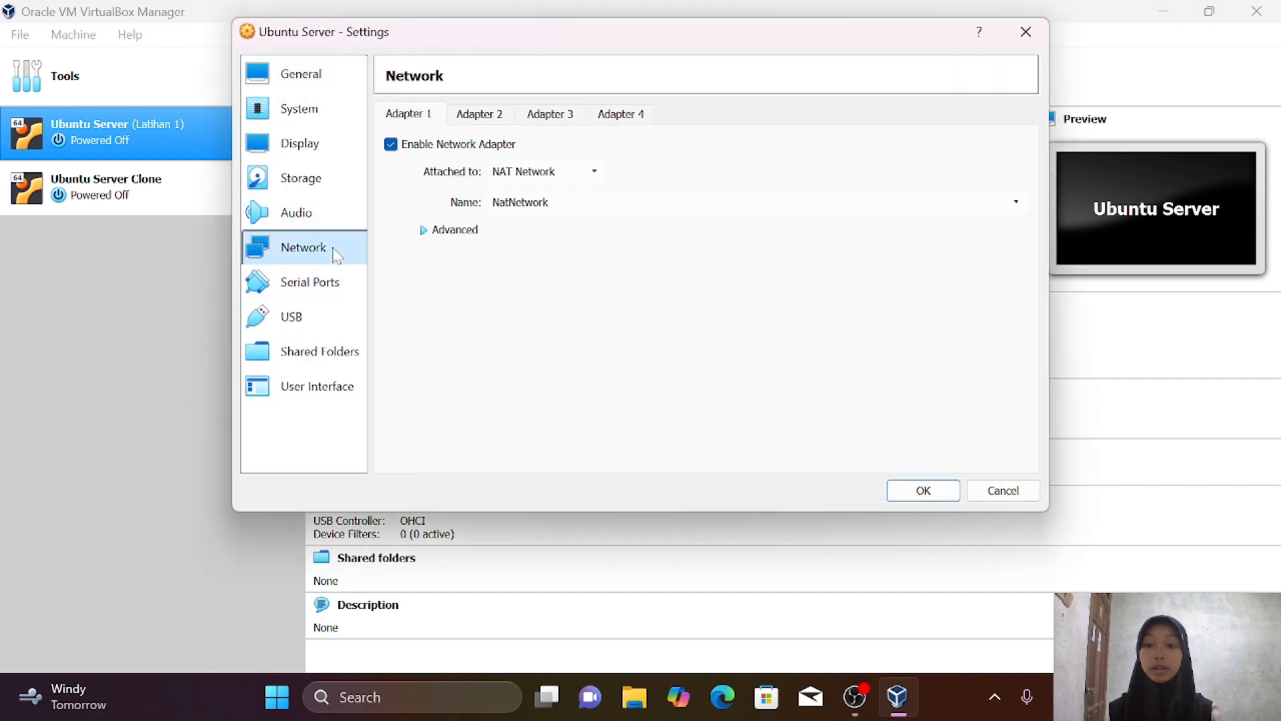
{"action": "left_click", "coordinate": [547, 172]}
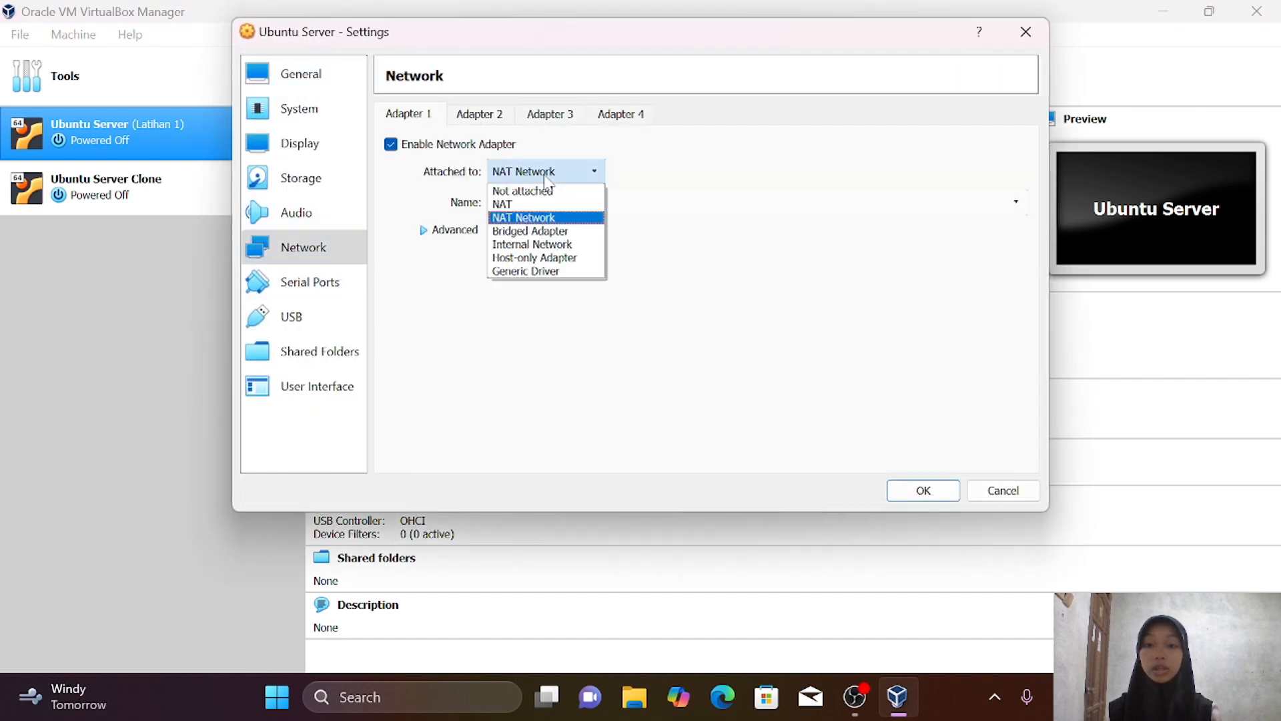
{"action": "left_click", "coordinate": [575, 230]}
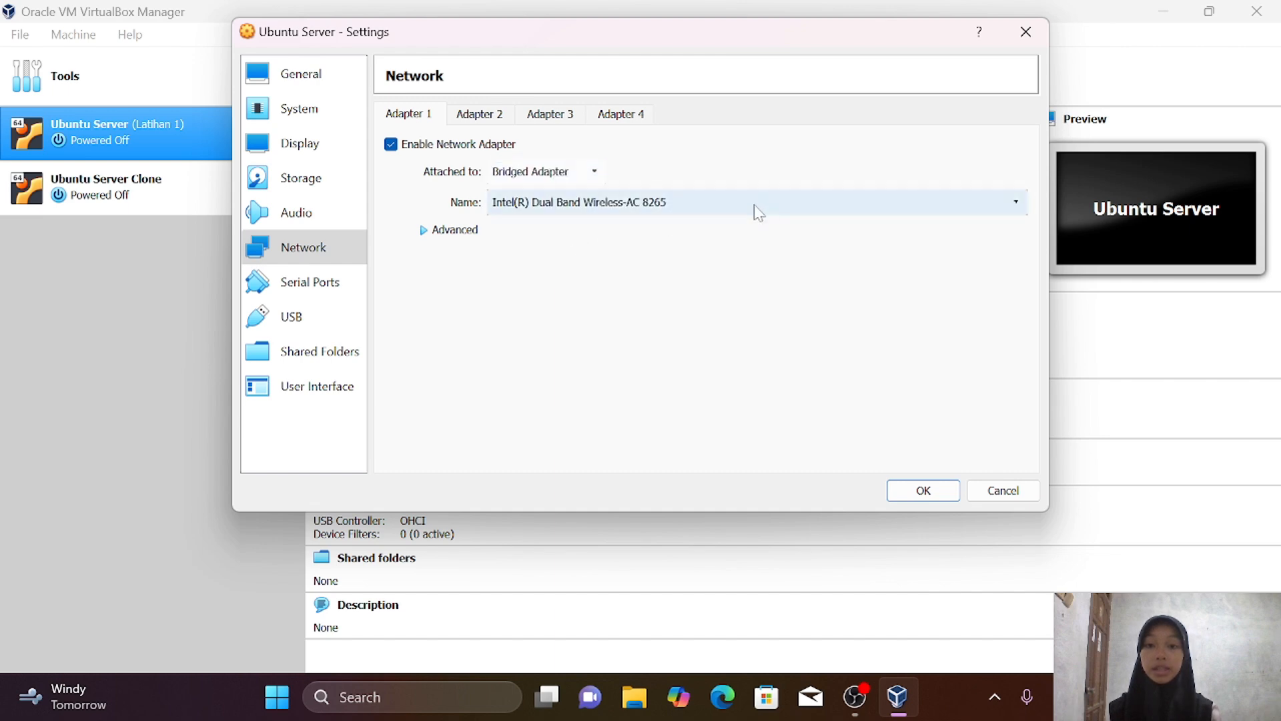
{"action": "left_click", "coordinate": [720, 211]}
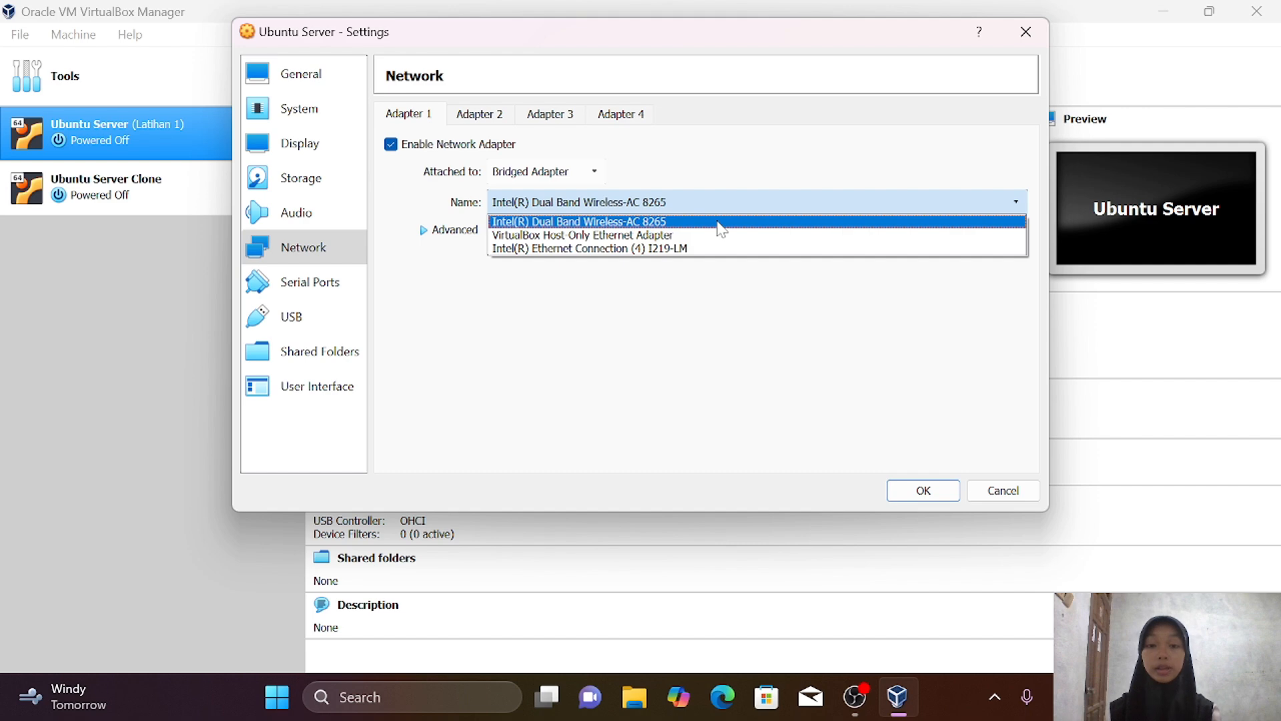
{"action": "left_click", "coordinate": [721, 229]}
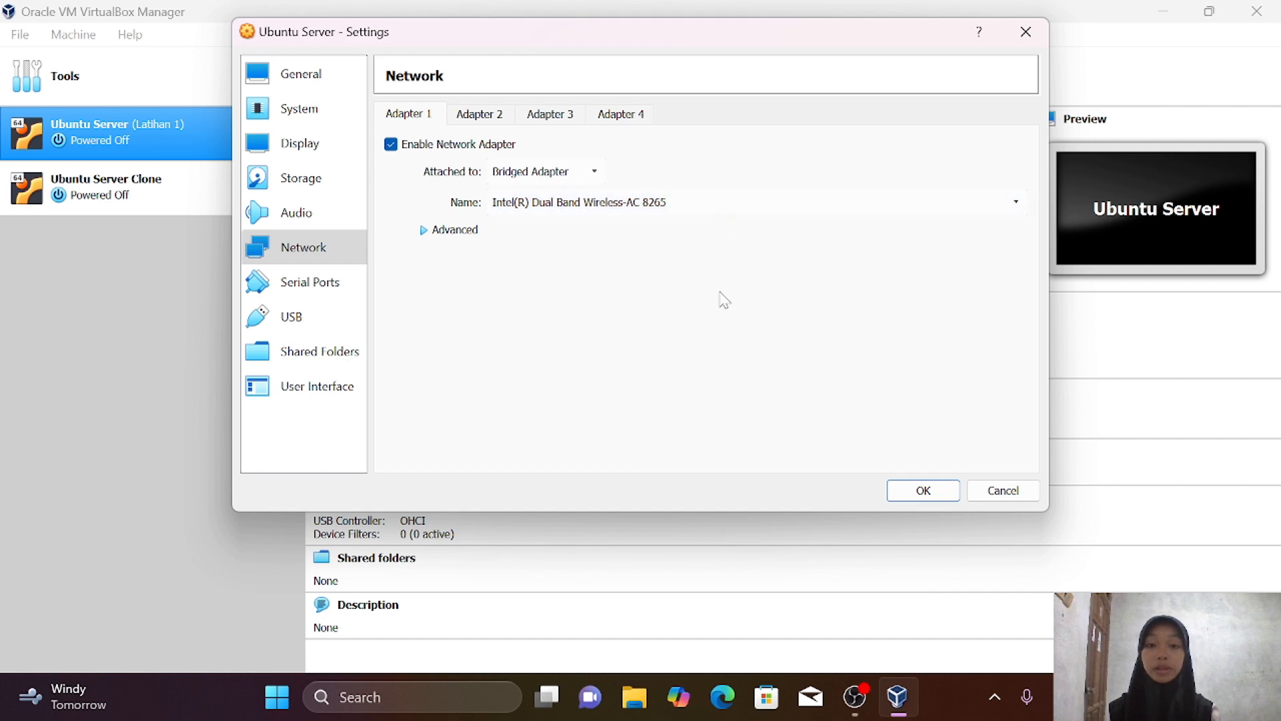
{"action": "left_click", "coordinate": [921, 491]}
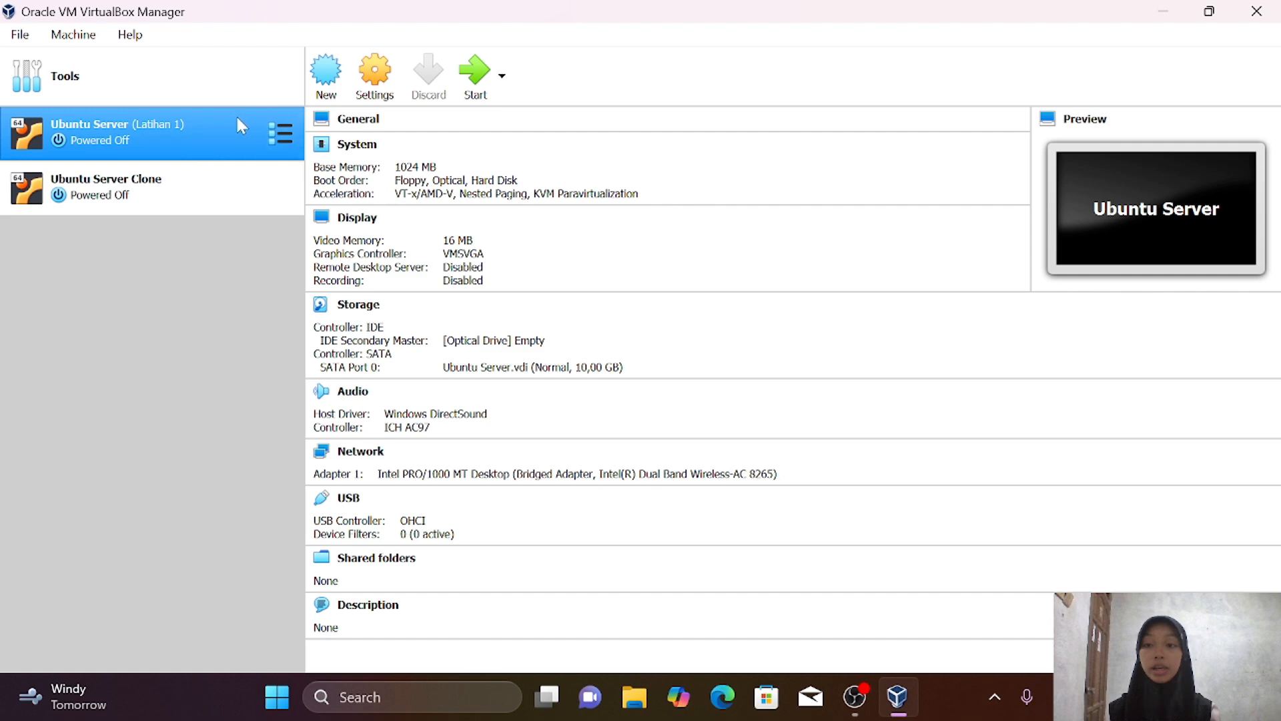
Start Ubuntu Server and list its addresses, showing 192.168.116.119/24 on enp0s3
{"action": "left_click", "coordinate": [471, 81]}
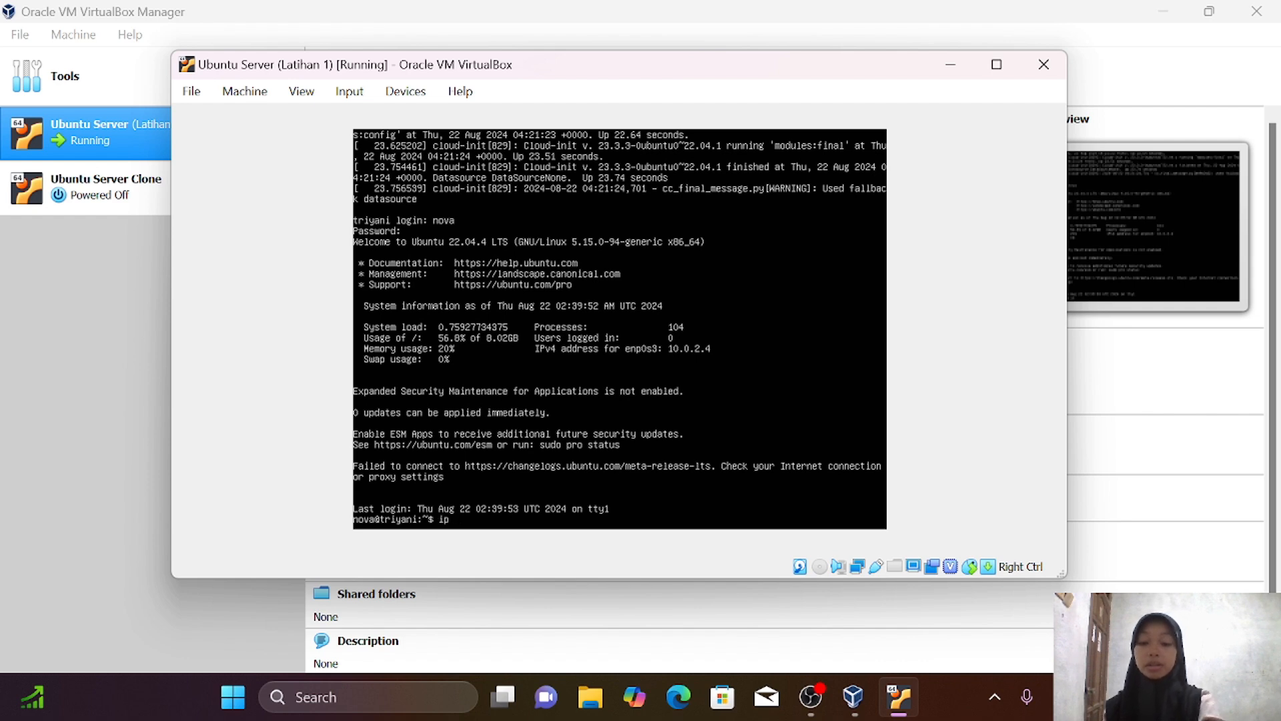
{"action": "type", "text": "address"}
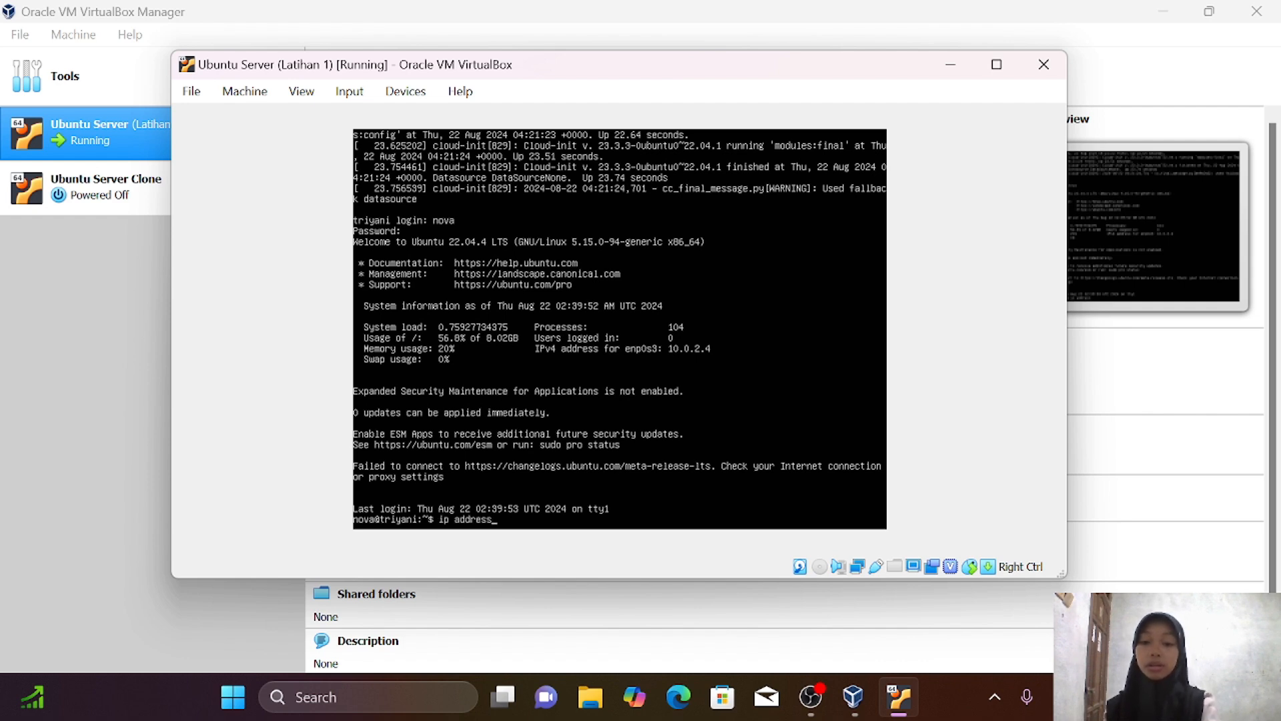
{"action": "key", "text": "Return"}
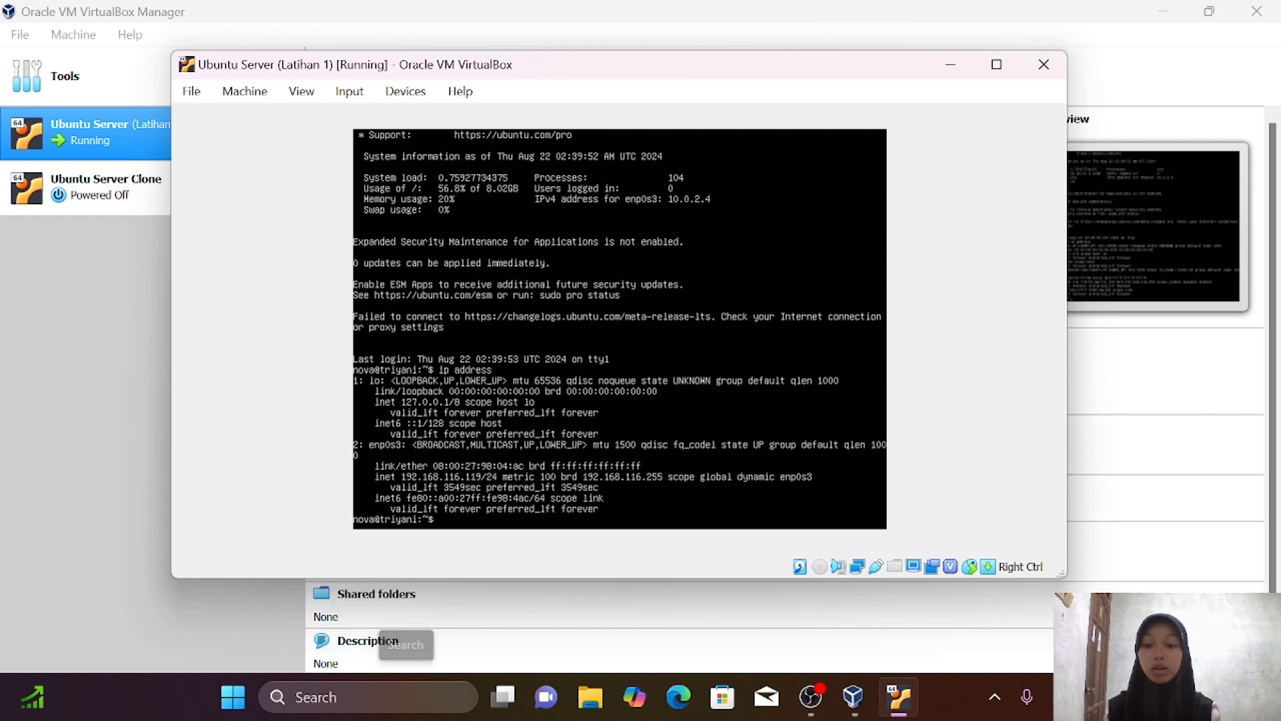
Open the host's Wi-Fi Status via Control Panel's Network and Sharing Center adapter settings
{"action": "left_click", "coordinate": [406, 691]}
{"action": "type", "text": "control"}
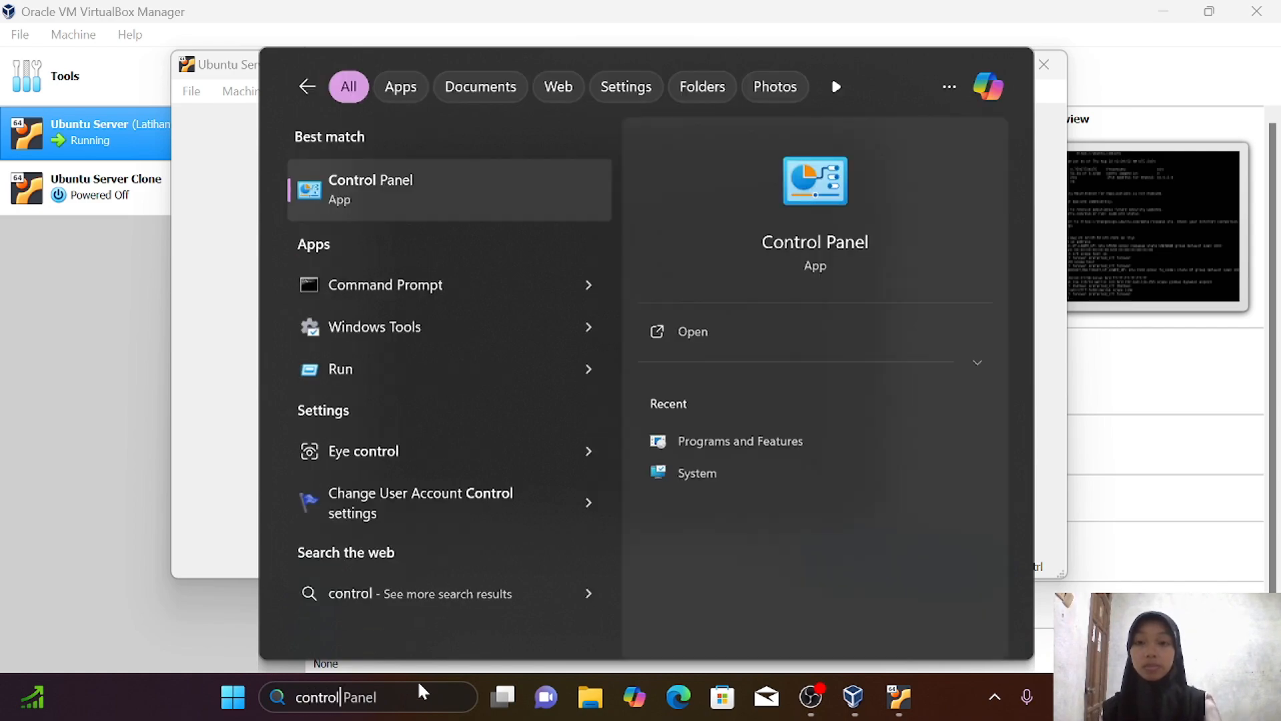
{"action": "left_click", "coordinate": [470, 179]}
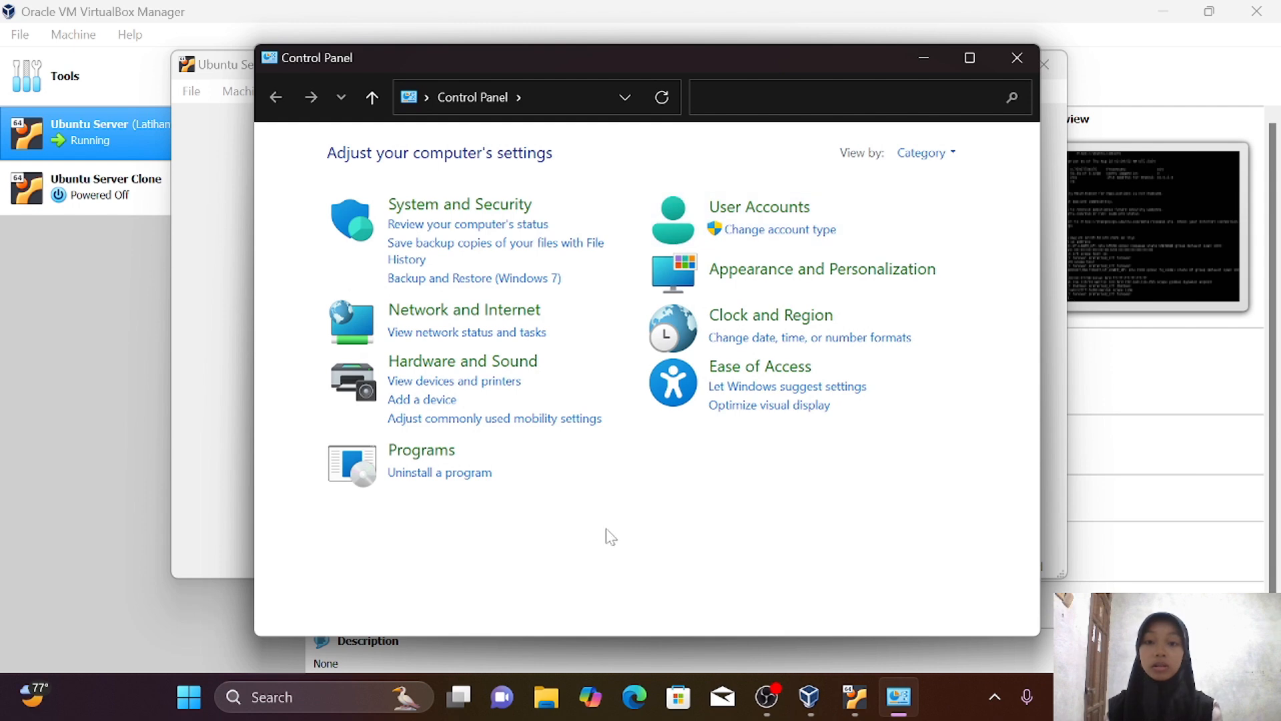
{"action": "left_click", "coordinate": [513, 319]}
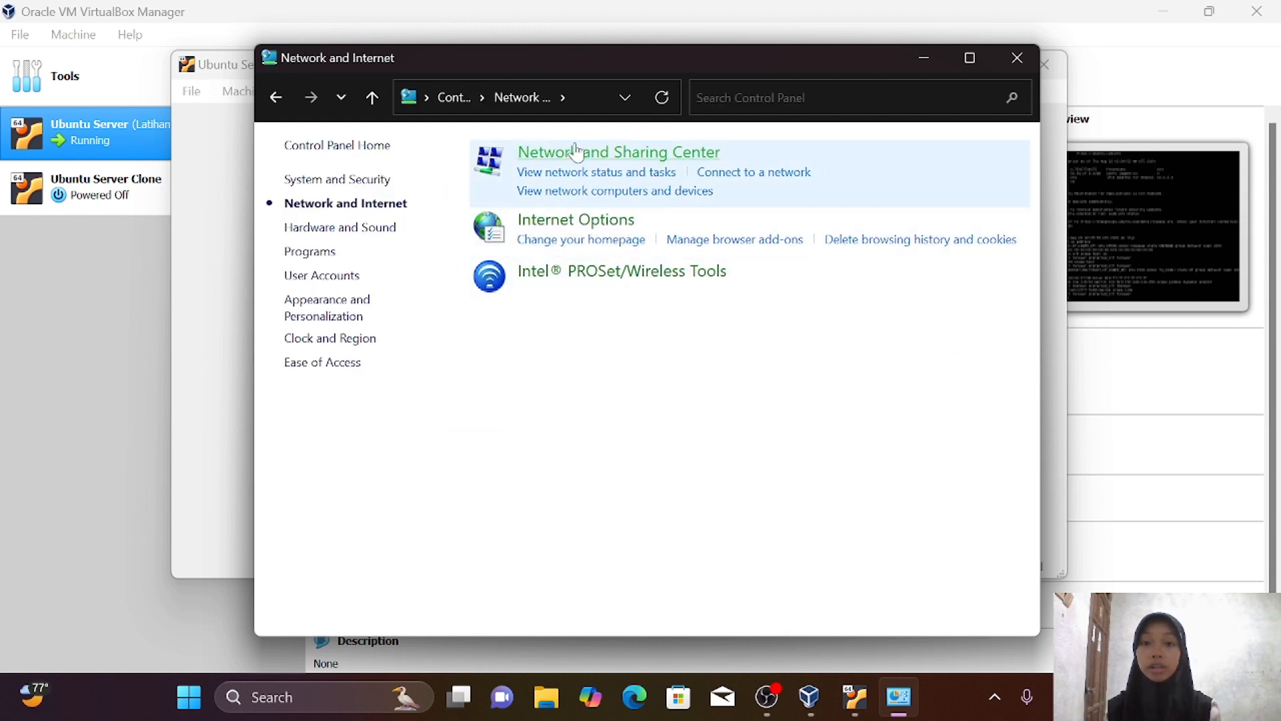
{"action": "left_click", "coordinate": [571, 154]}
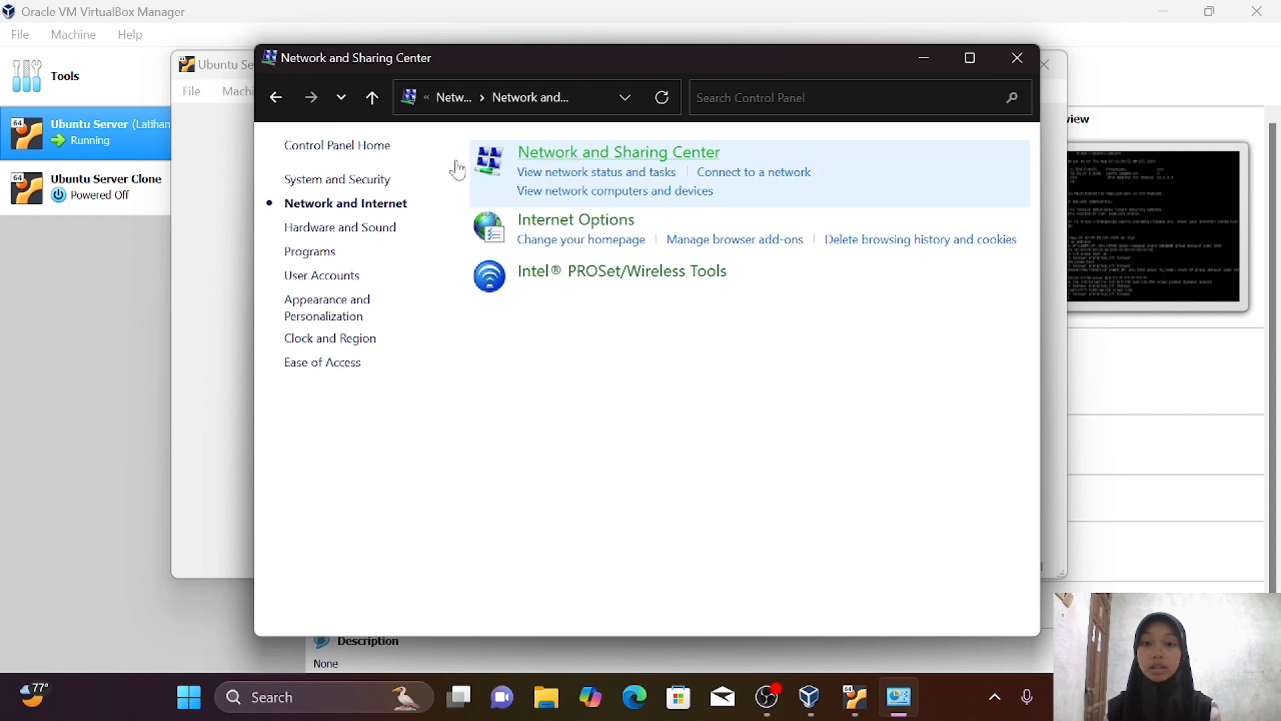
{"action": "left_click", "coordinate": [364, 181]}
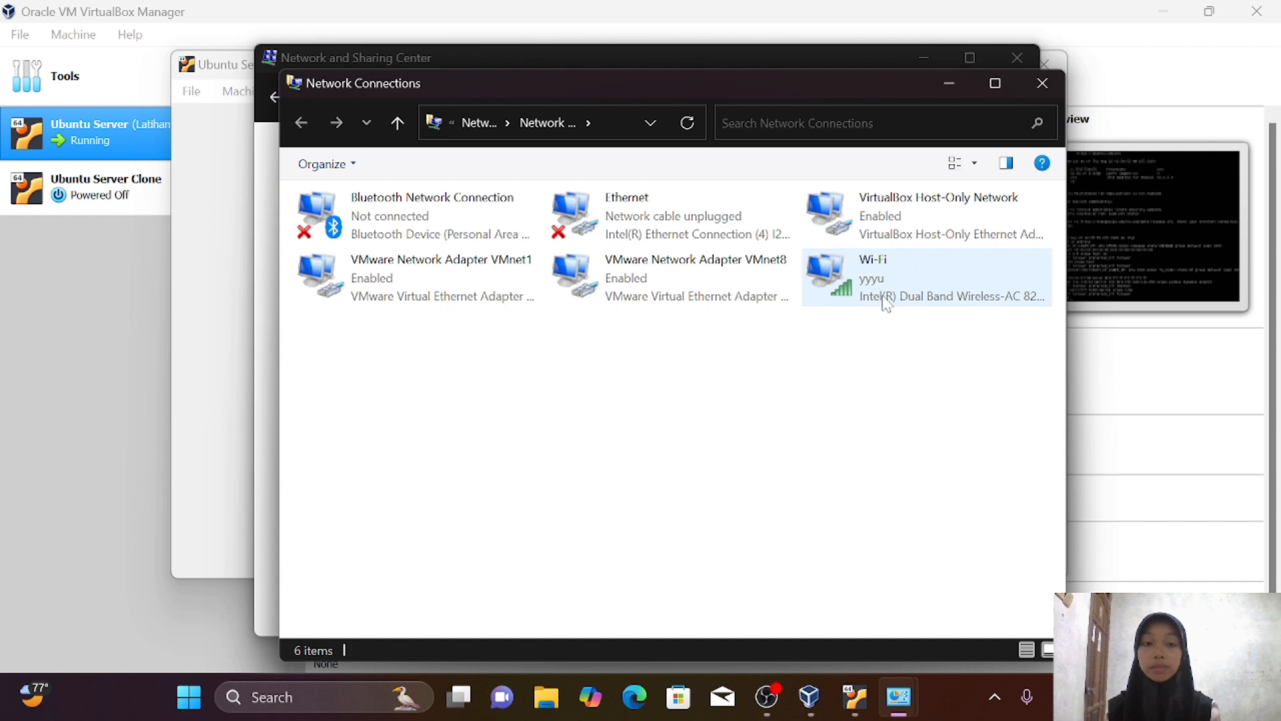
{"action": "double_click", "coordinate": [908, 279]}
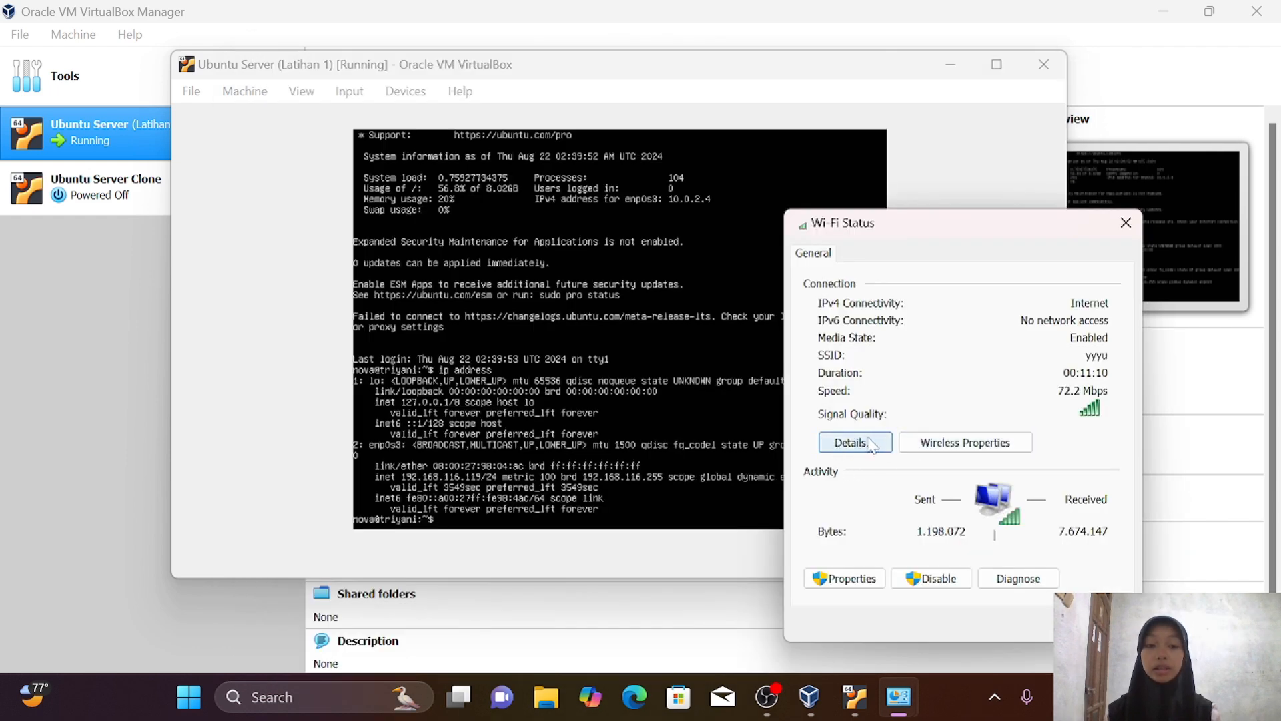
Show the Wi-Fi connection's network details from its Status dialog
{"action": "left_click", "coordinate": [869, 443]}
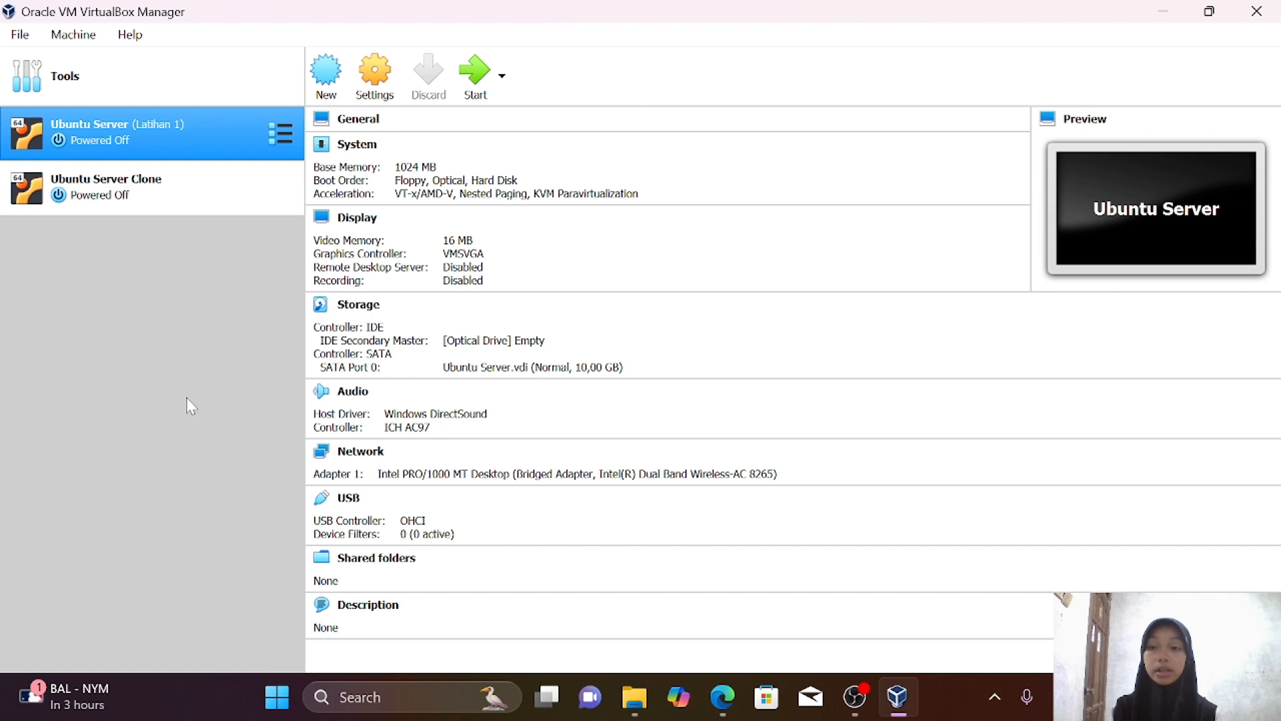
{"action": "left_click", "coordinate": [20, 37]}
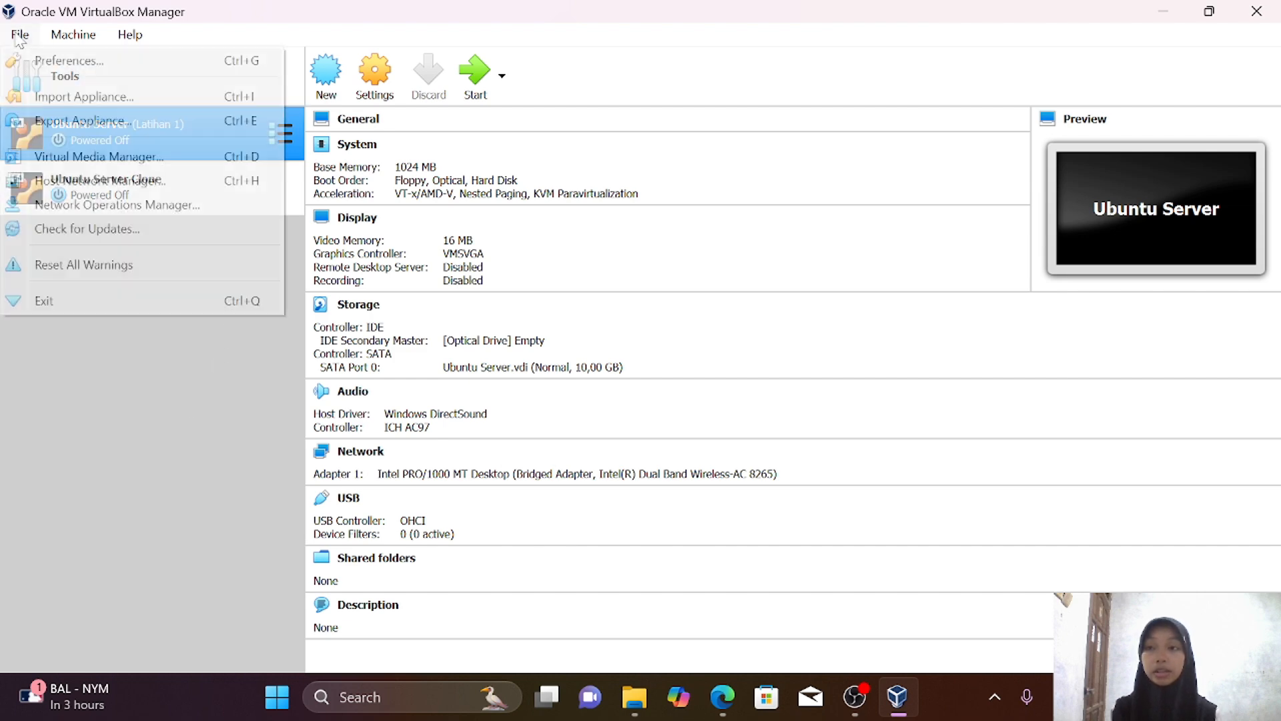
{"action": "left_click", "coordinate": [122, 187]}
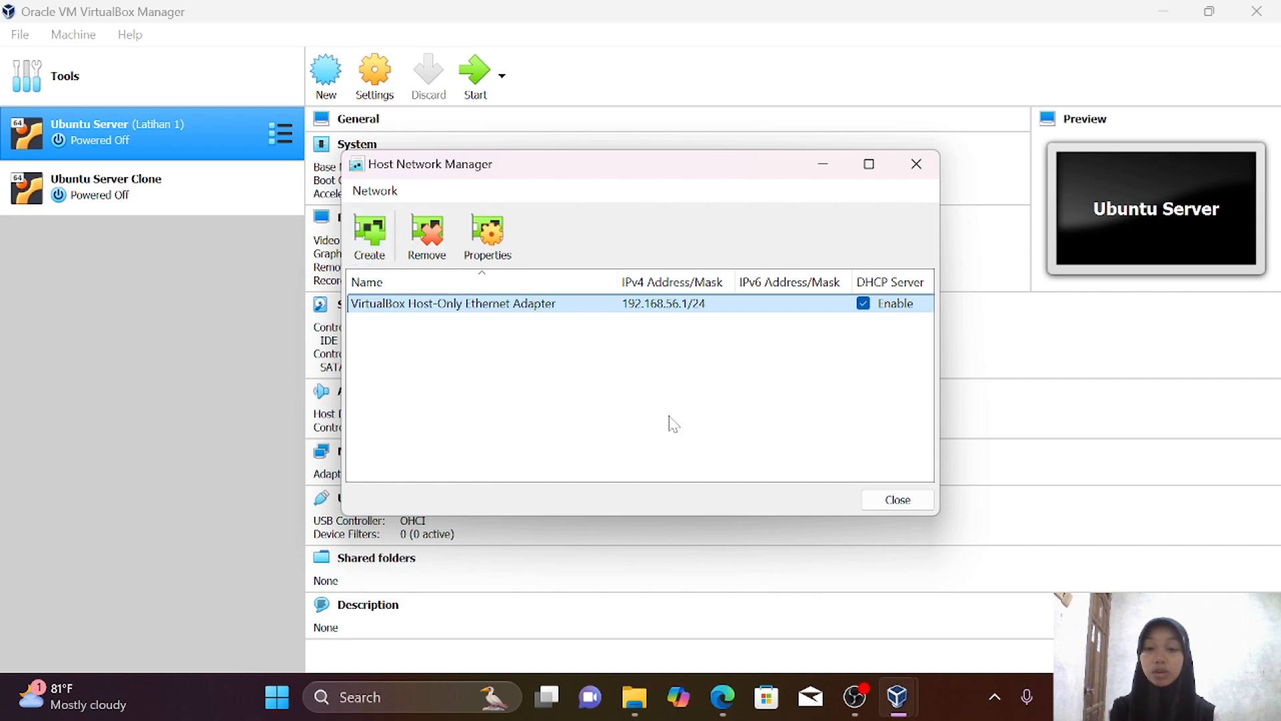
{"action": "left_click", "coordinate": [913, 506]}
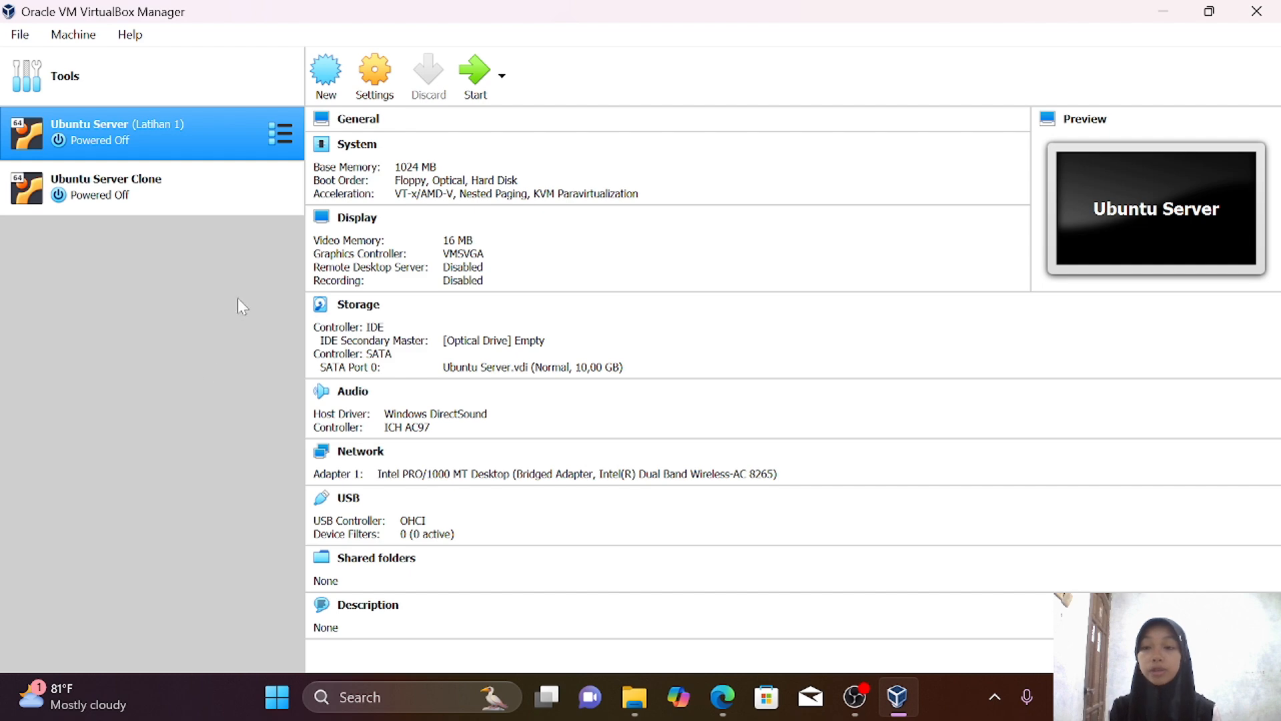
Attach Ubuntu Server's Adapter 1 to the VirtualBox Host-Only Ethernet Adapter, save, and start the VM
{"action": "right_click", "coordinate": [199, 128]}
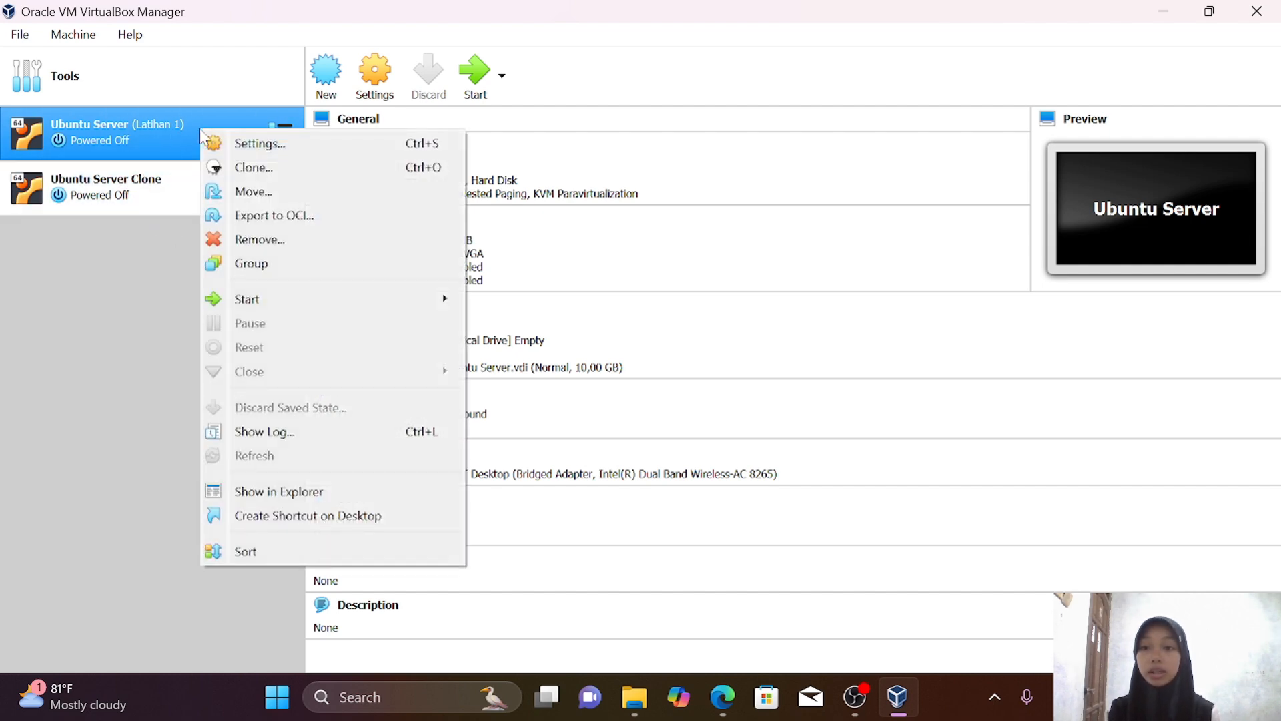
{"action": "left_click", "coordinate": [231, 142]}
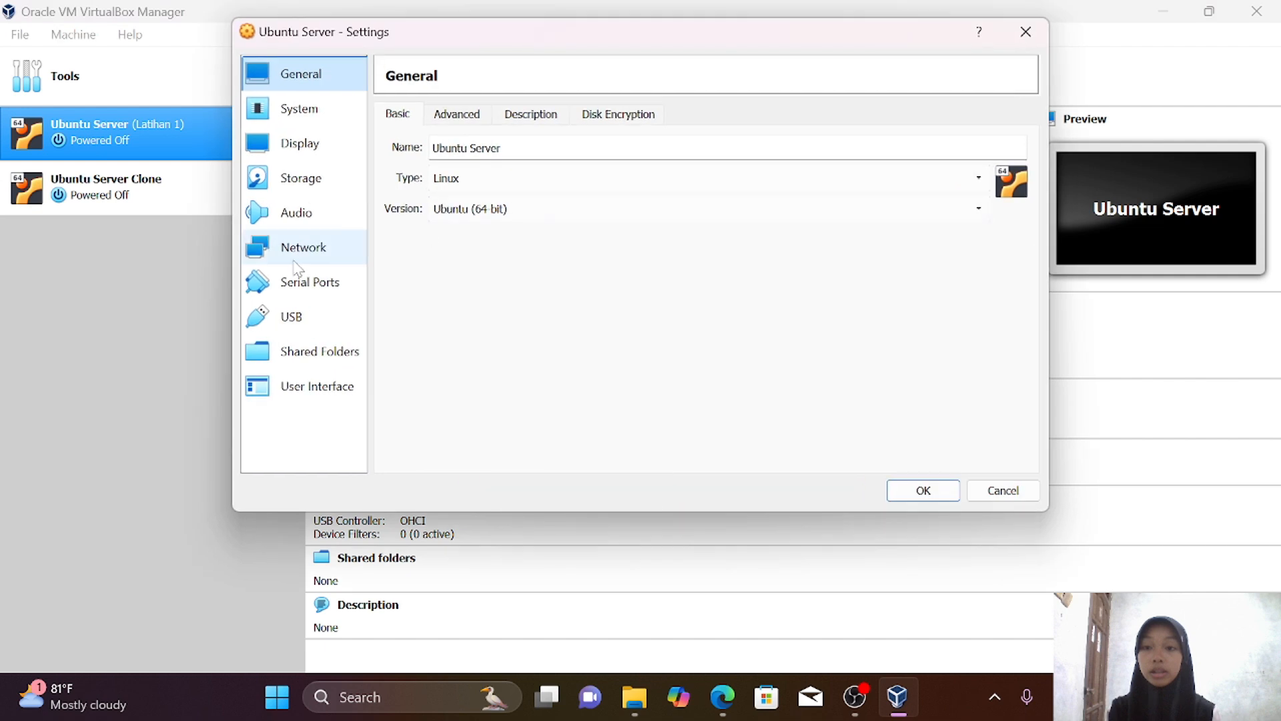
{"action": "left_click", "coordinate": [291, 259]}
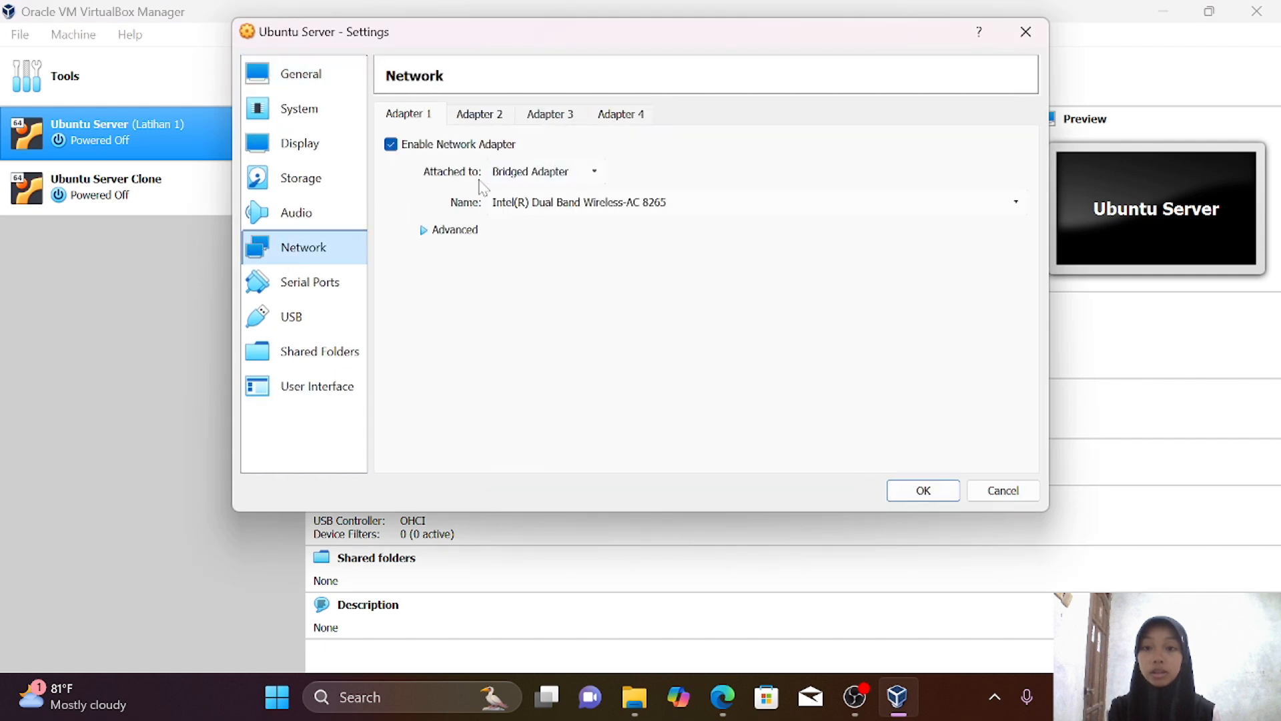
{"action": "left_click", "coordinate": [549, 175]}
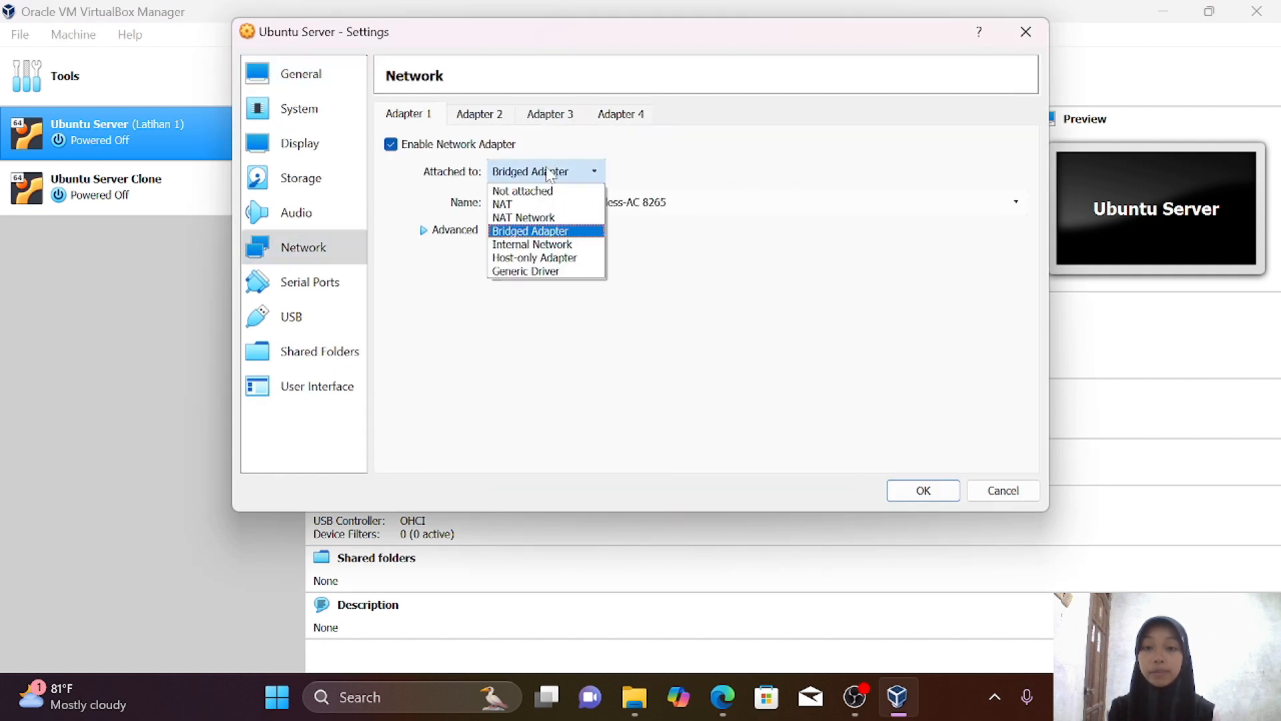
{"action": "left_click", "coordinate": [551, 258]}
{"action": "left_click", "coordinate": [644, 206]}
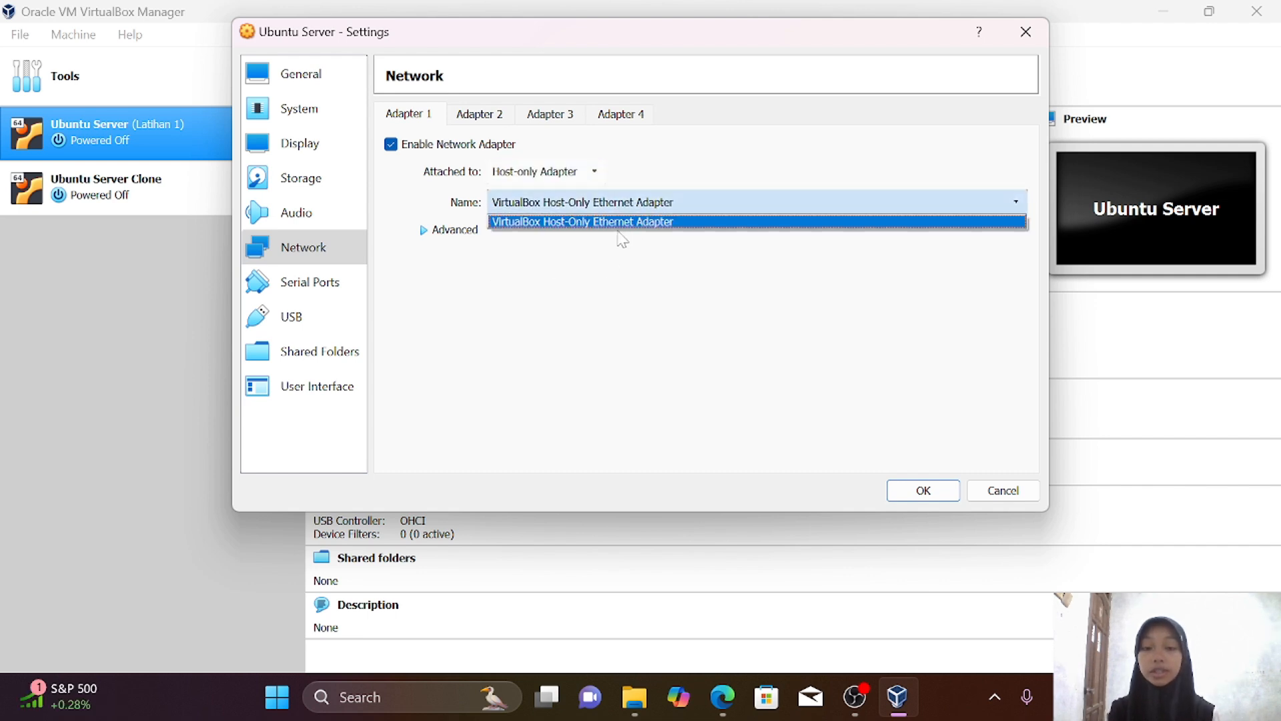
{"action": "left_click", "coordinate": [664, 223]}
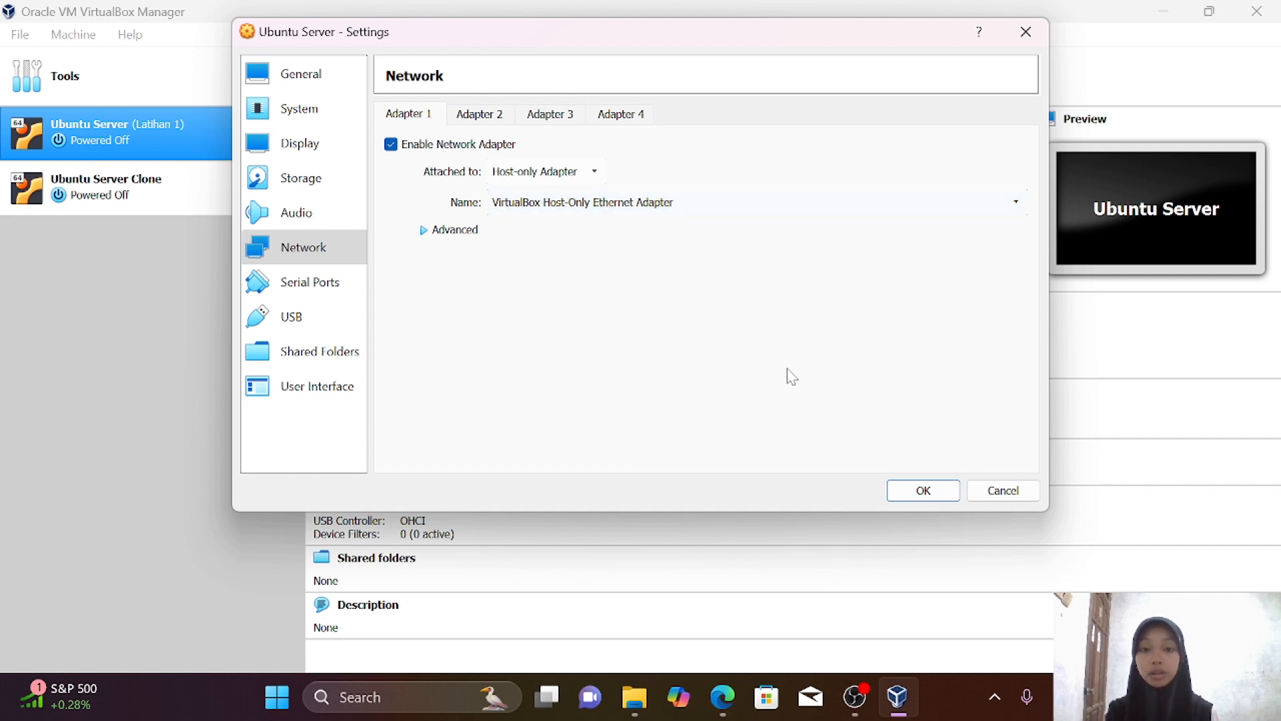
{"action": "left_click", "coordinate": [917, 493]}
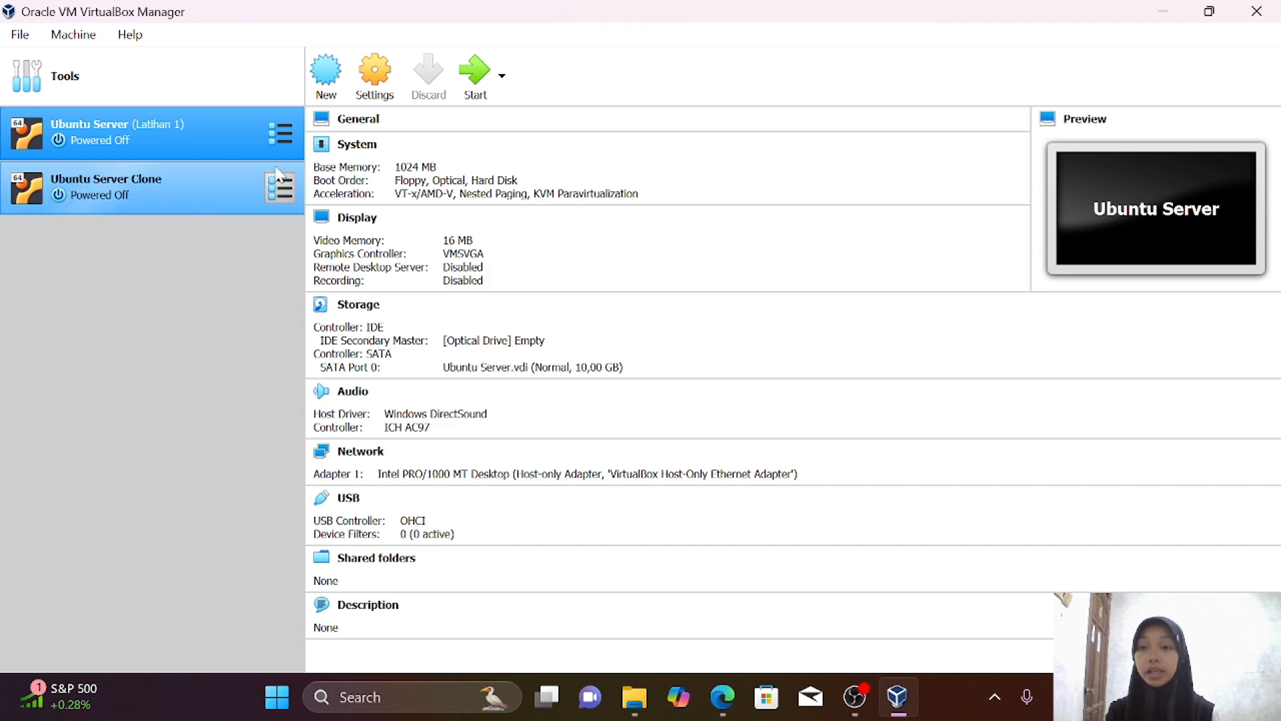
{"action": "left_click", "coordinate": [474, 77]}
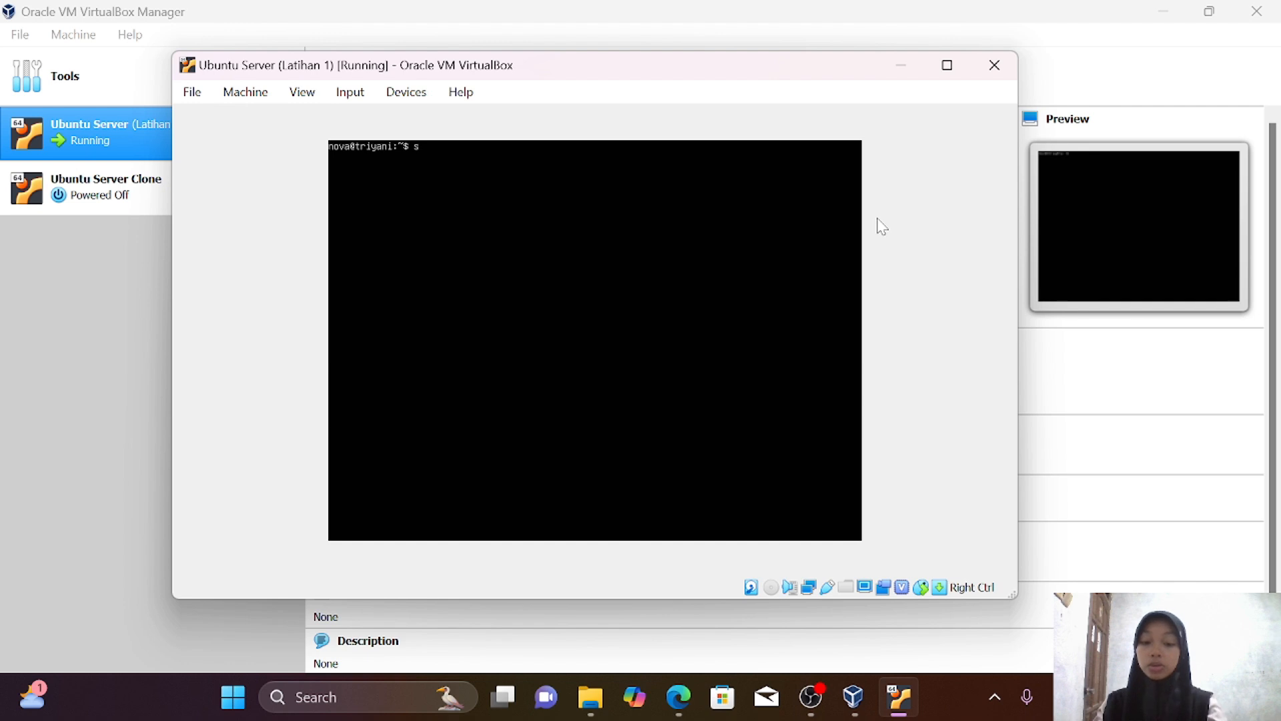
Release enp0s3's DHCP lease with sudo dhclient -r enp0s3 and list interfaces with ip address
{"action": "type", "text": "udo dh"}
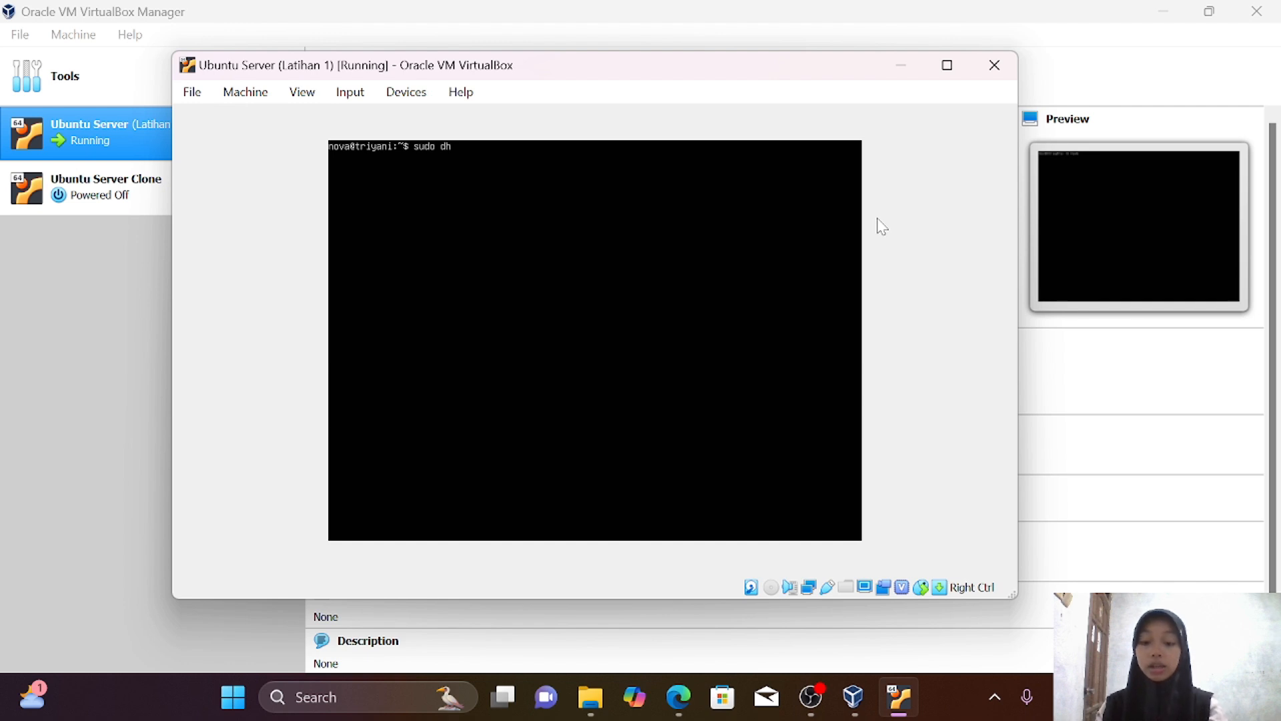
{"action": "type", "text": "client "}
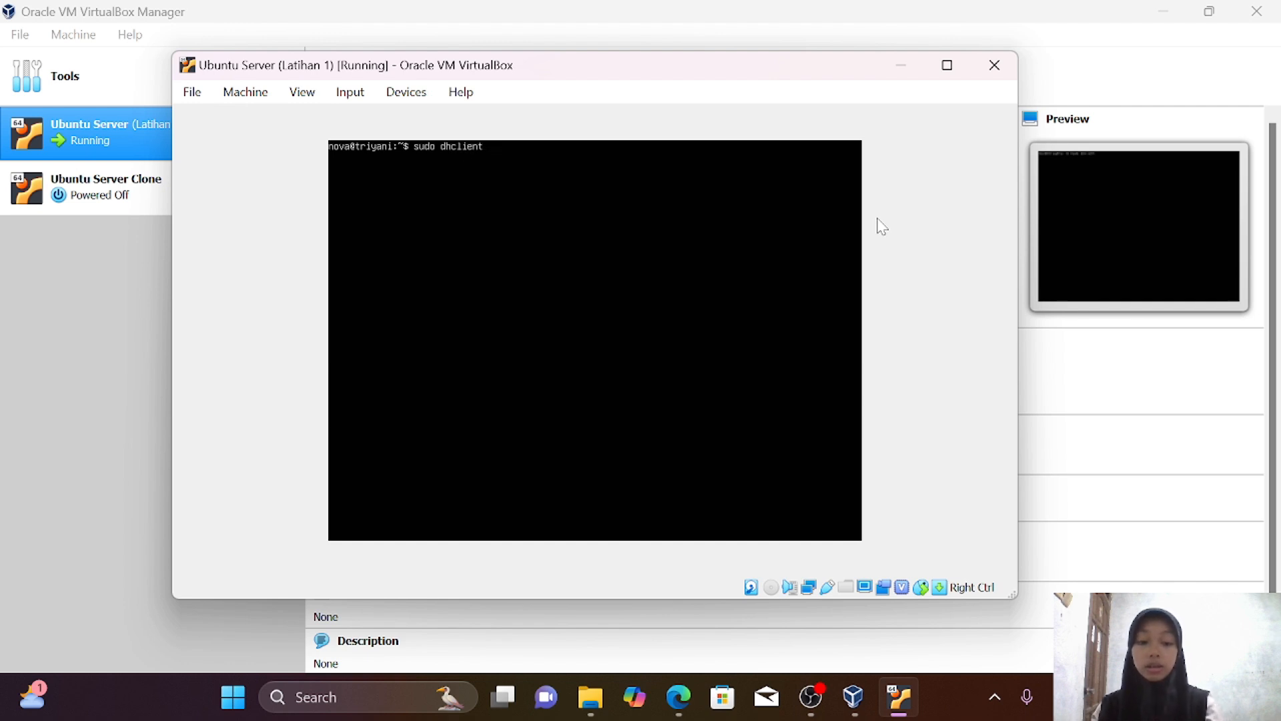
{"action": "type", "text": "-r enp"}
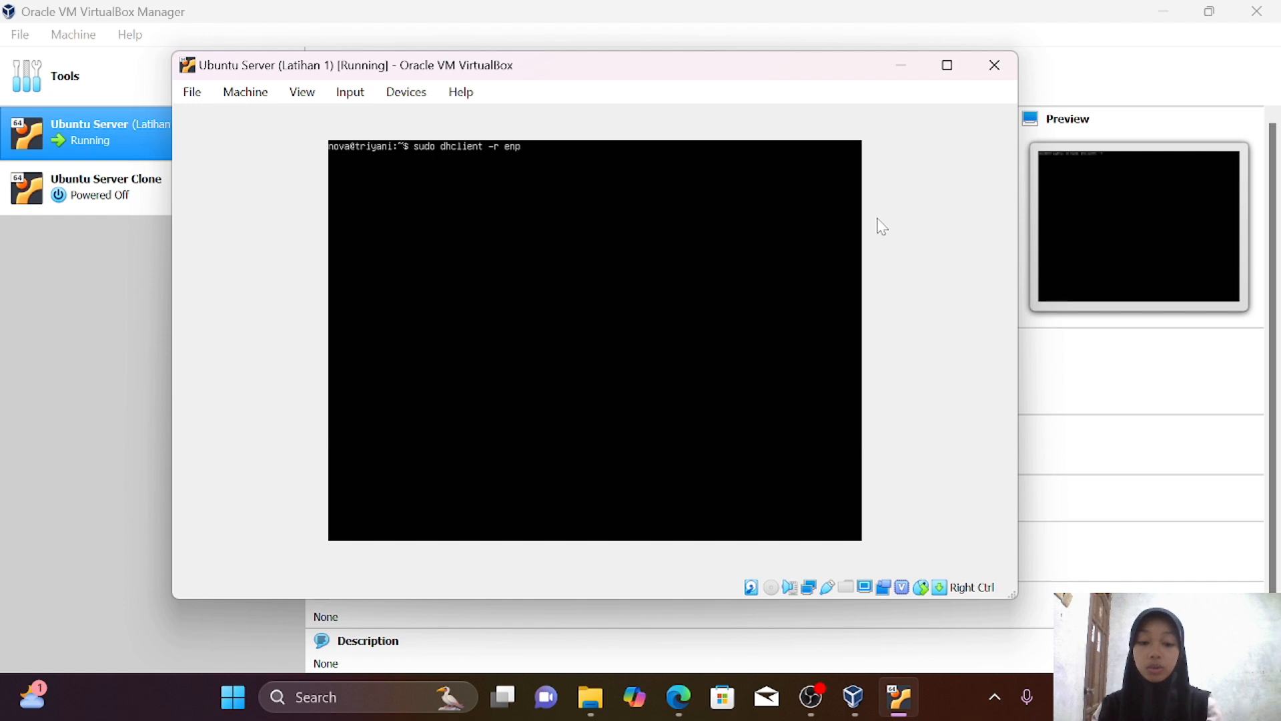
{"action": "type", "text": "0s3"}
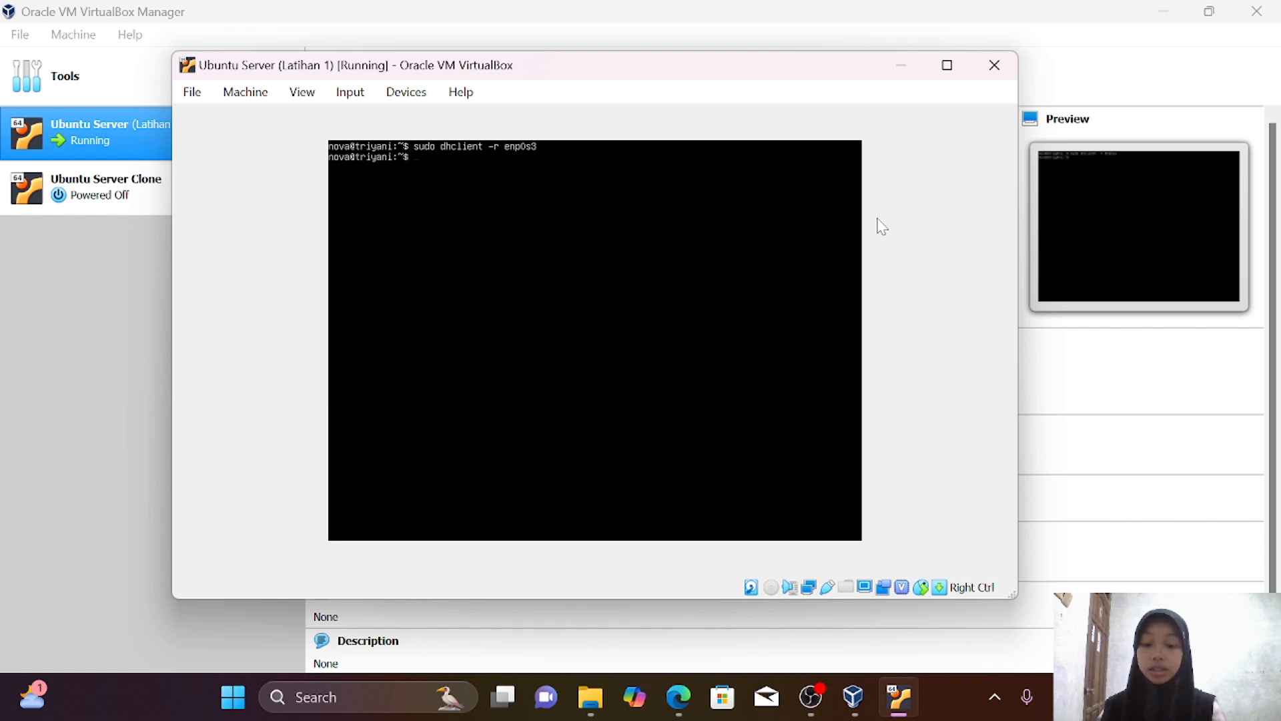
{"action": "type", "text": "ip"}
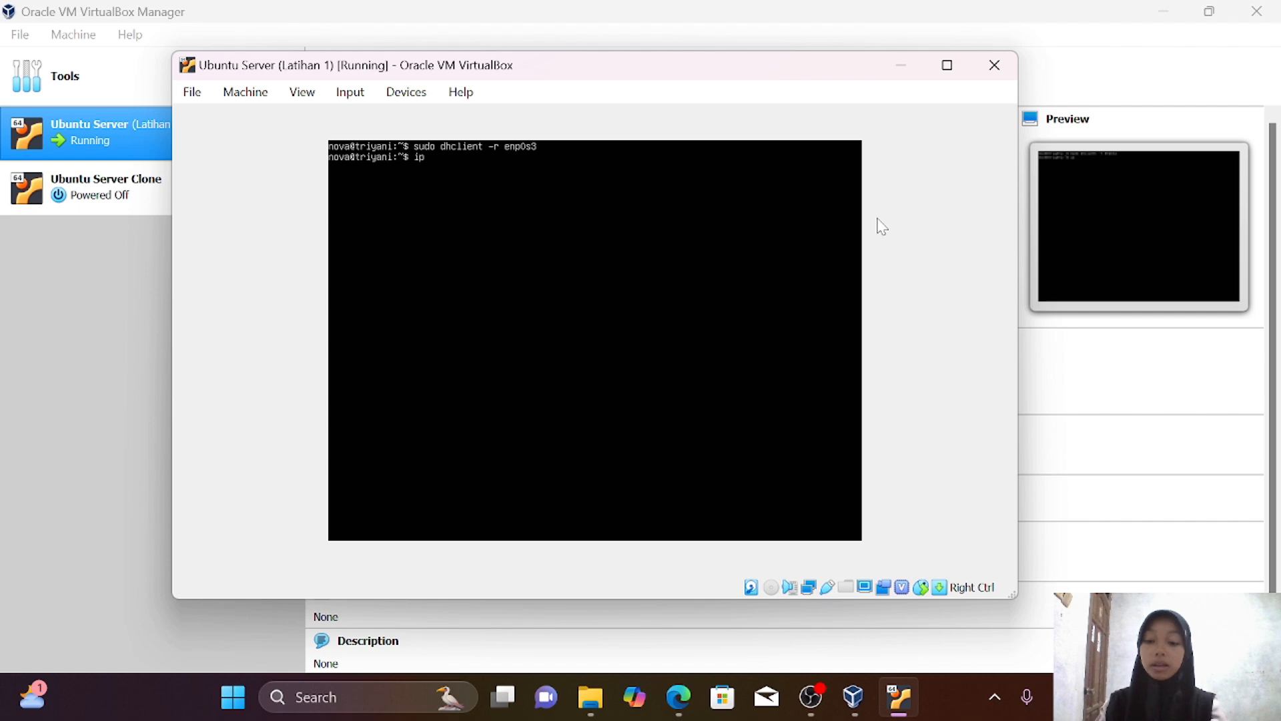
{"action": "type", "text": " address"}
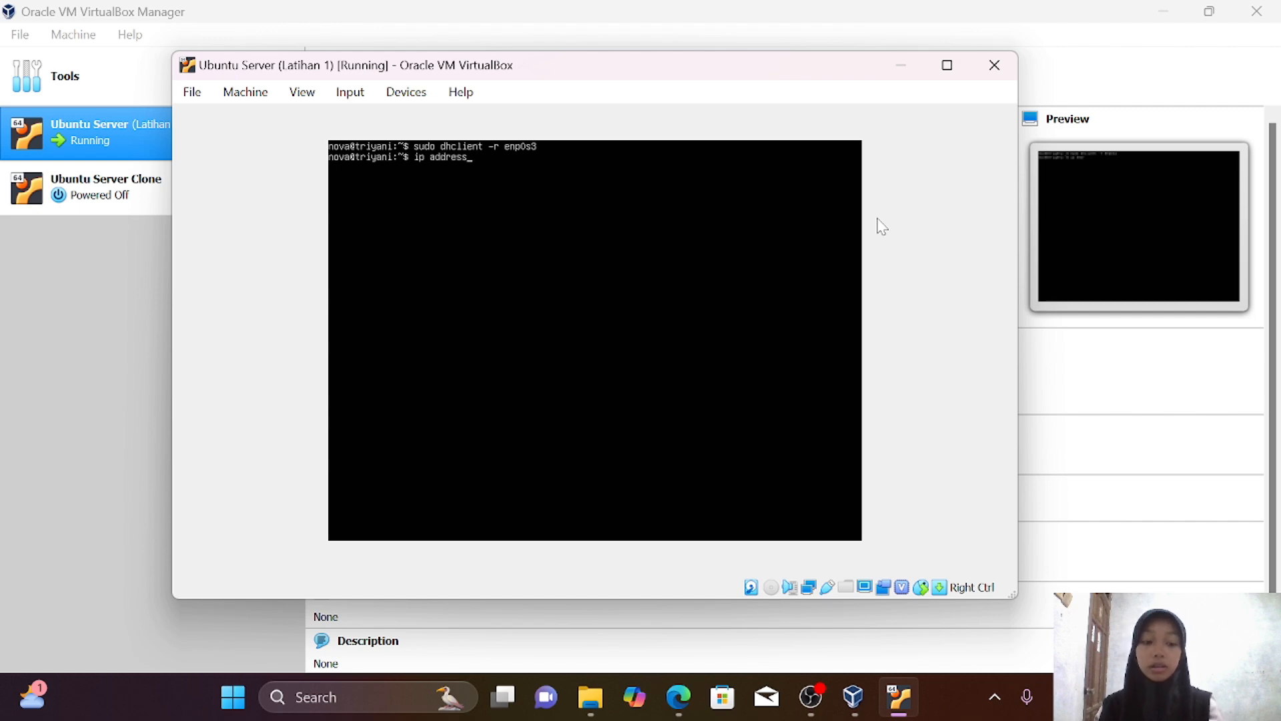
{"action": "key", "text": "Return"}
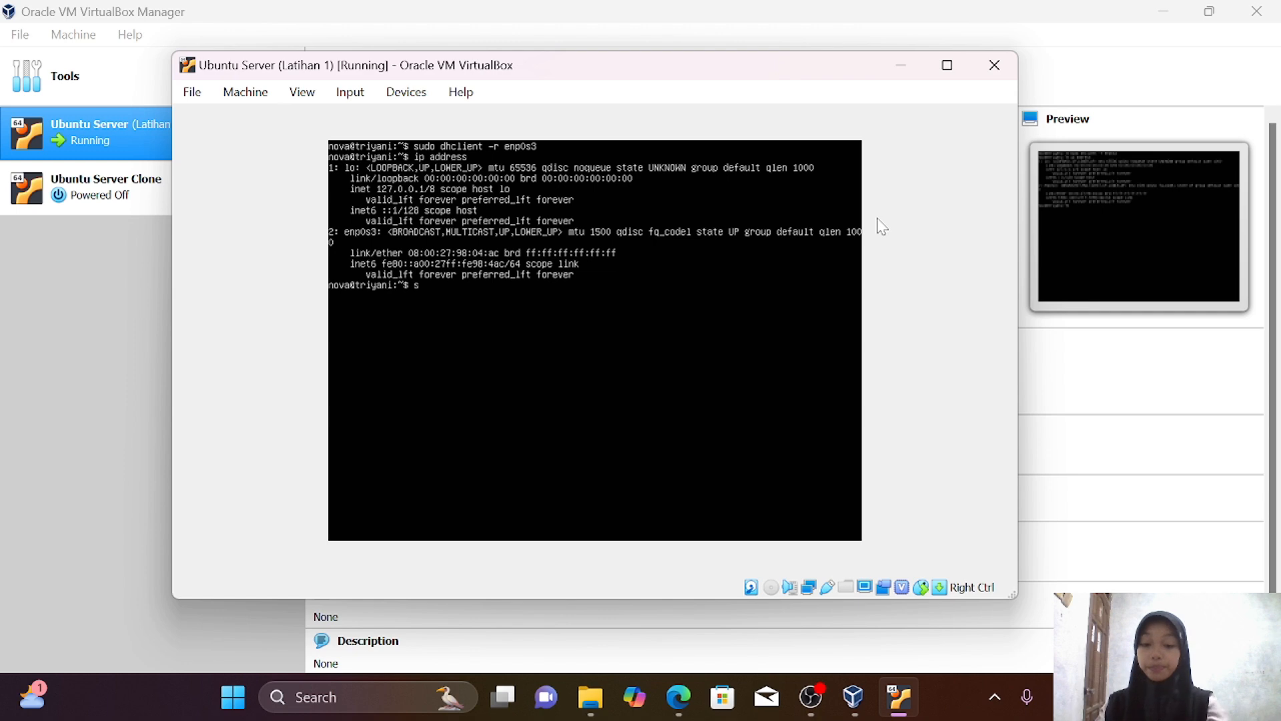
Request a fresh lease with sudo dhclient enp0s3 and confirm enp0s3 now has 192.168.56.102/24
{"action": "type", "text": "udo d"}
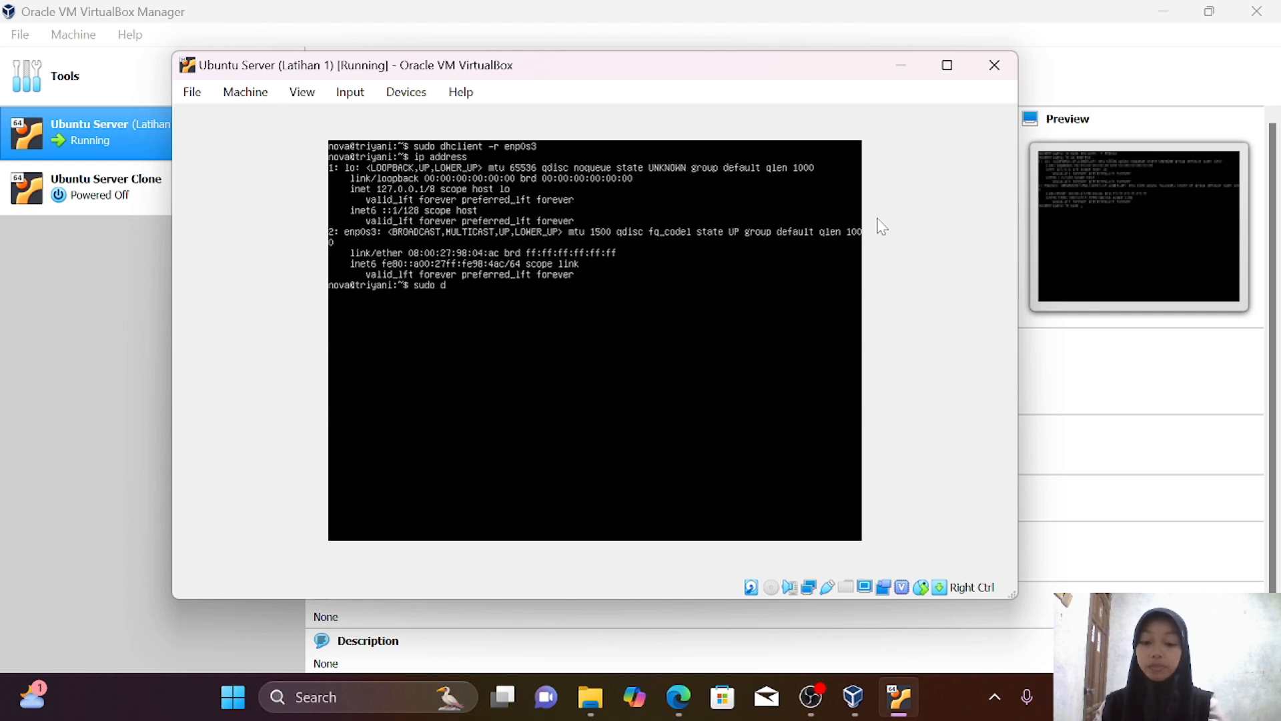
{"action": "type", "text": "hclient"}
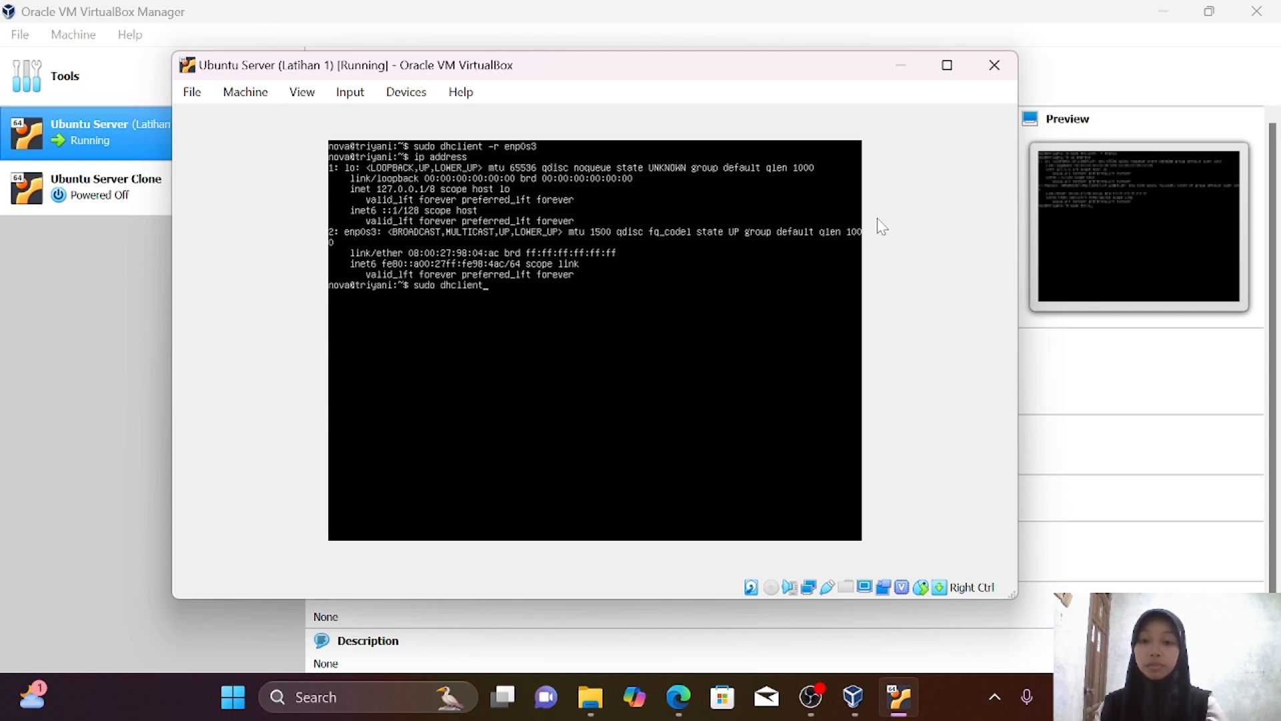
{"action": "type", "text": " enp0s"}
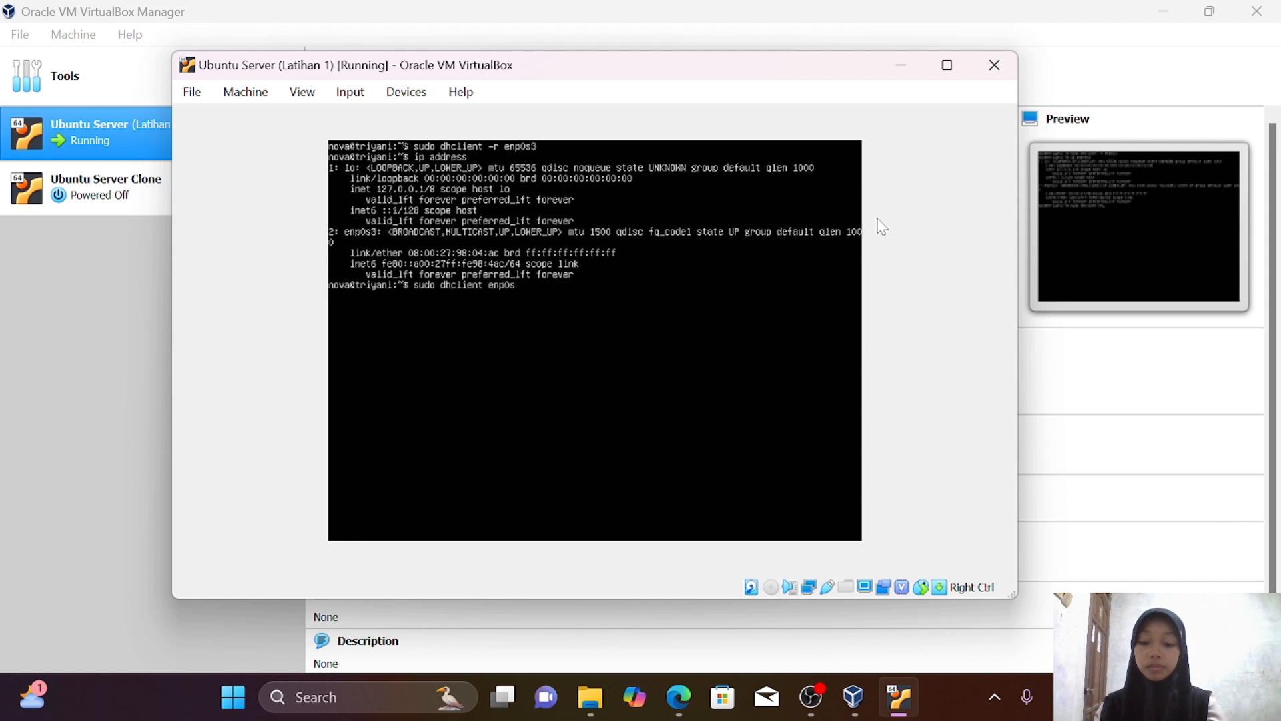
{"action": "type", "text": "3"}
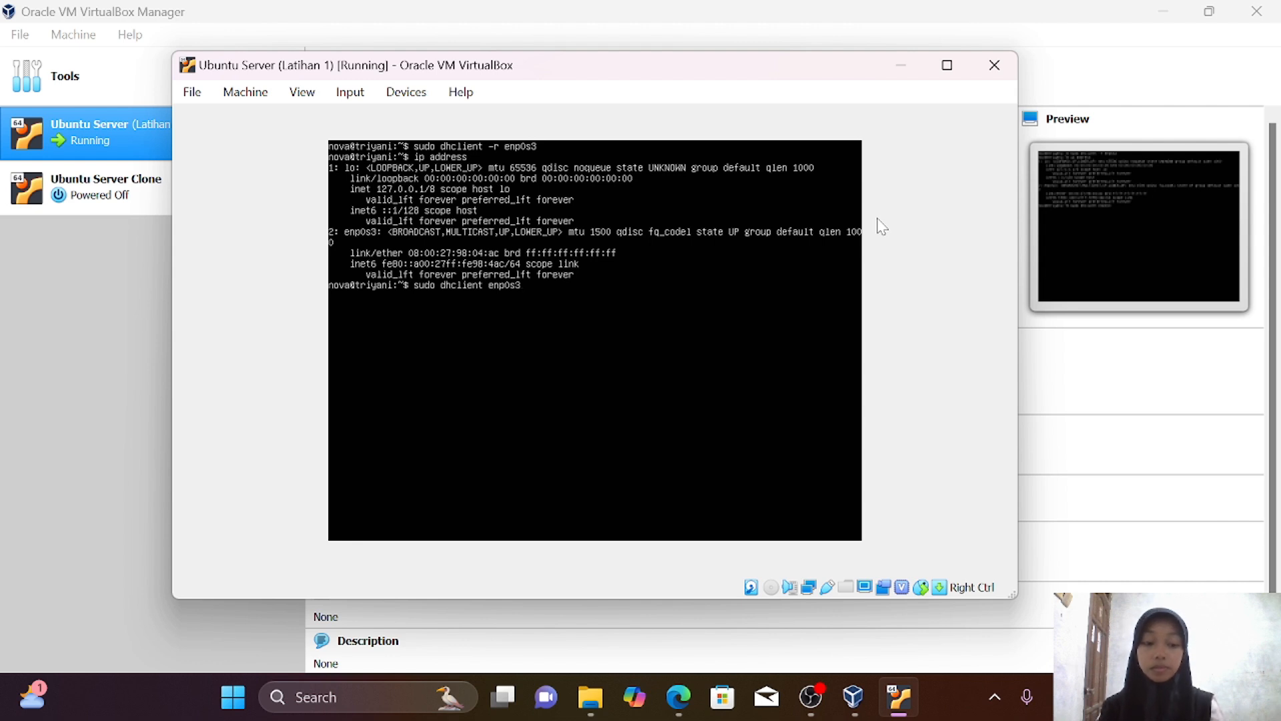
{"action": "key", "text": "Return"}
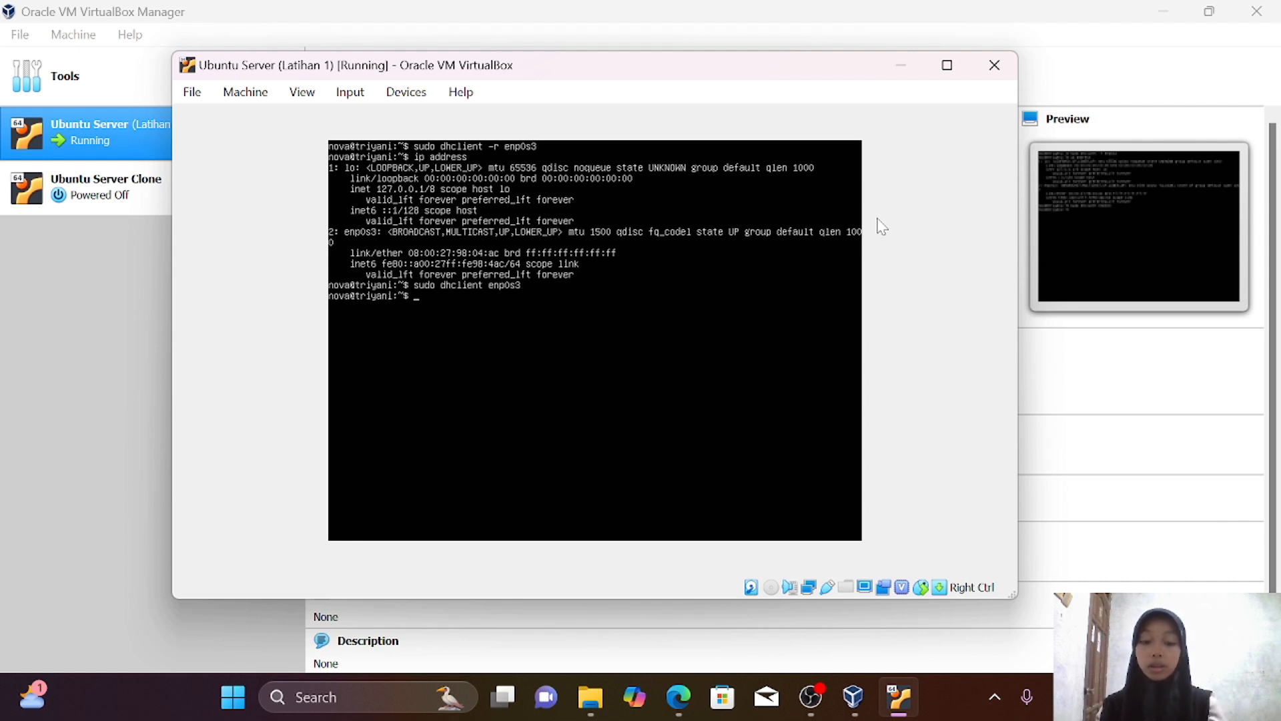
{"action": "type", "text": "ip addre"}
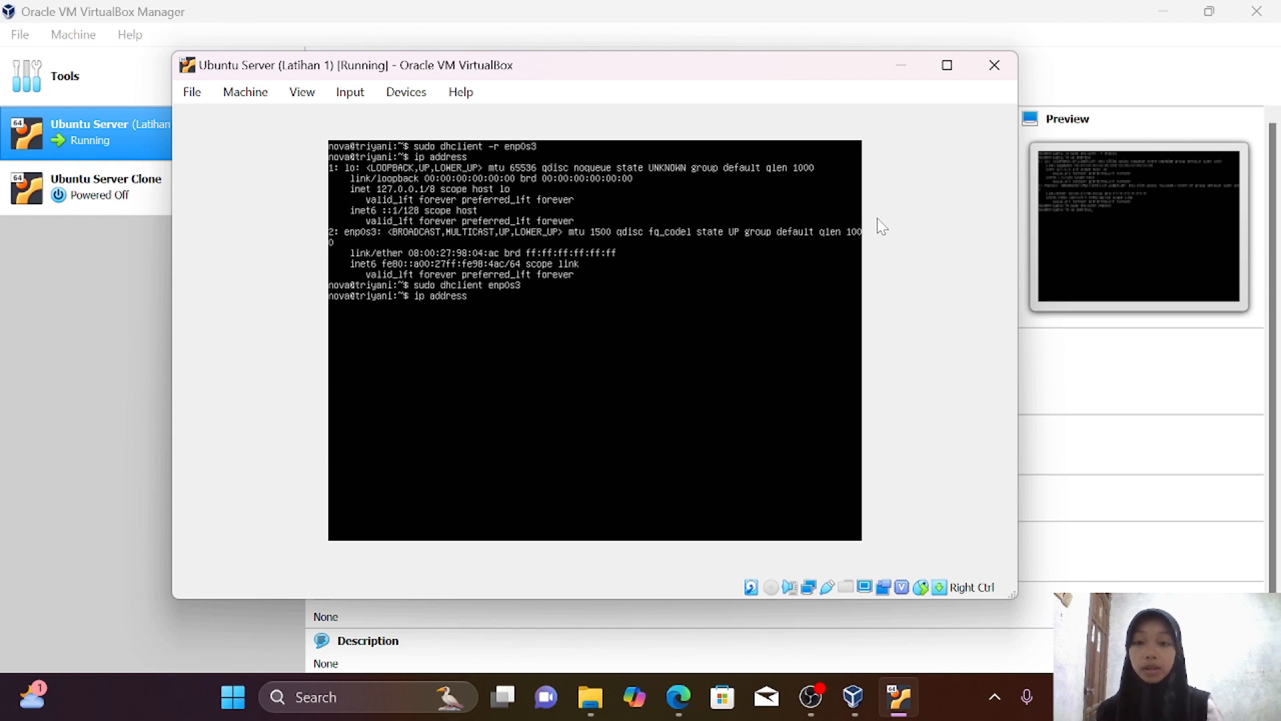
{"action": "type", "text": "ss"}
{"action": "key", "text": "Return"}
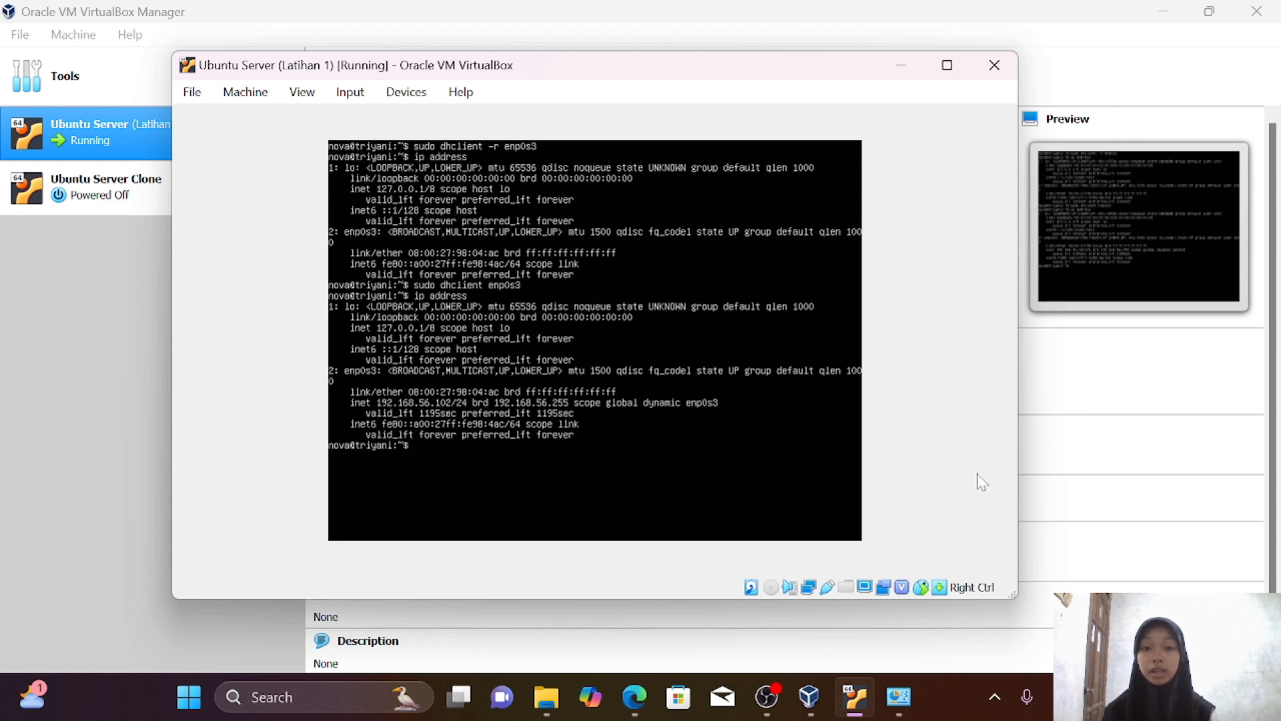
Show the VirtualBox Host-Only Network details: IPv4 192.168.56.1, subnet mask 255.255.255.0
{"action": "left_click", "coordinate": [898, 695]}
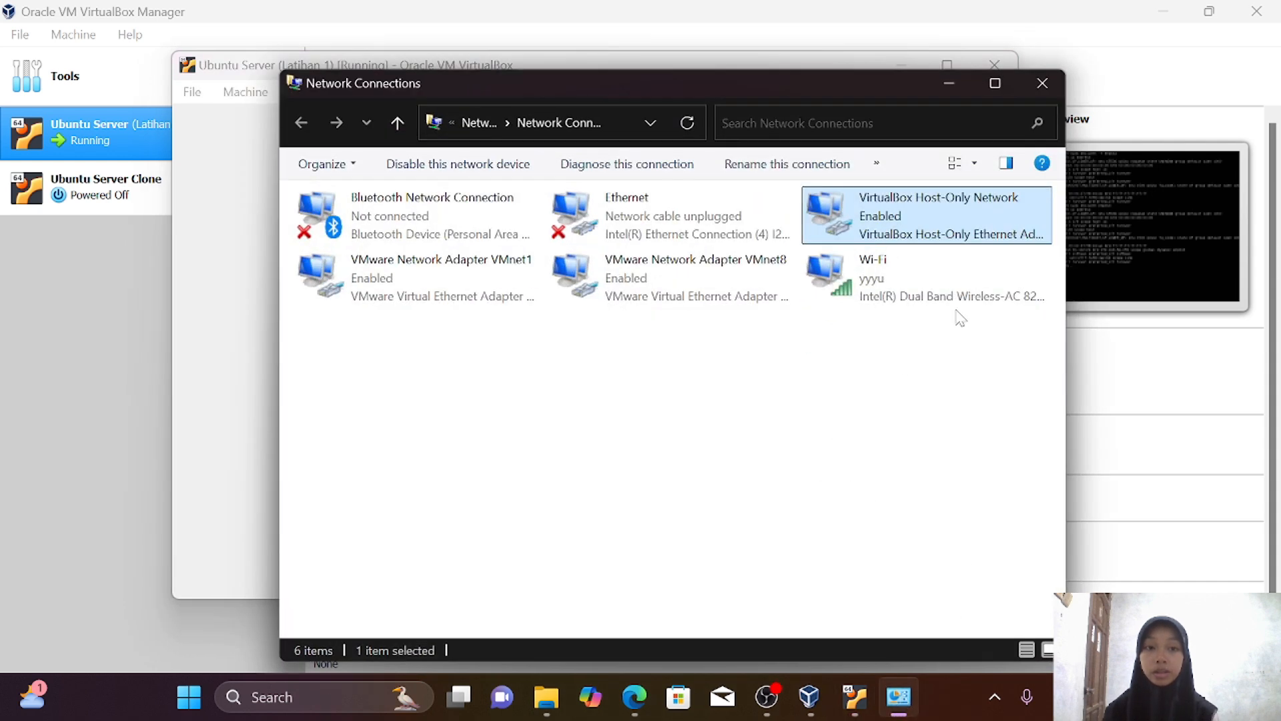
{"action": "double_click", "coordinate": [912, 235]}
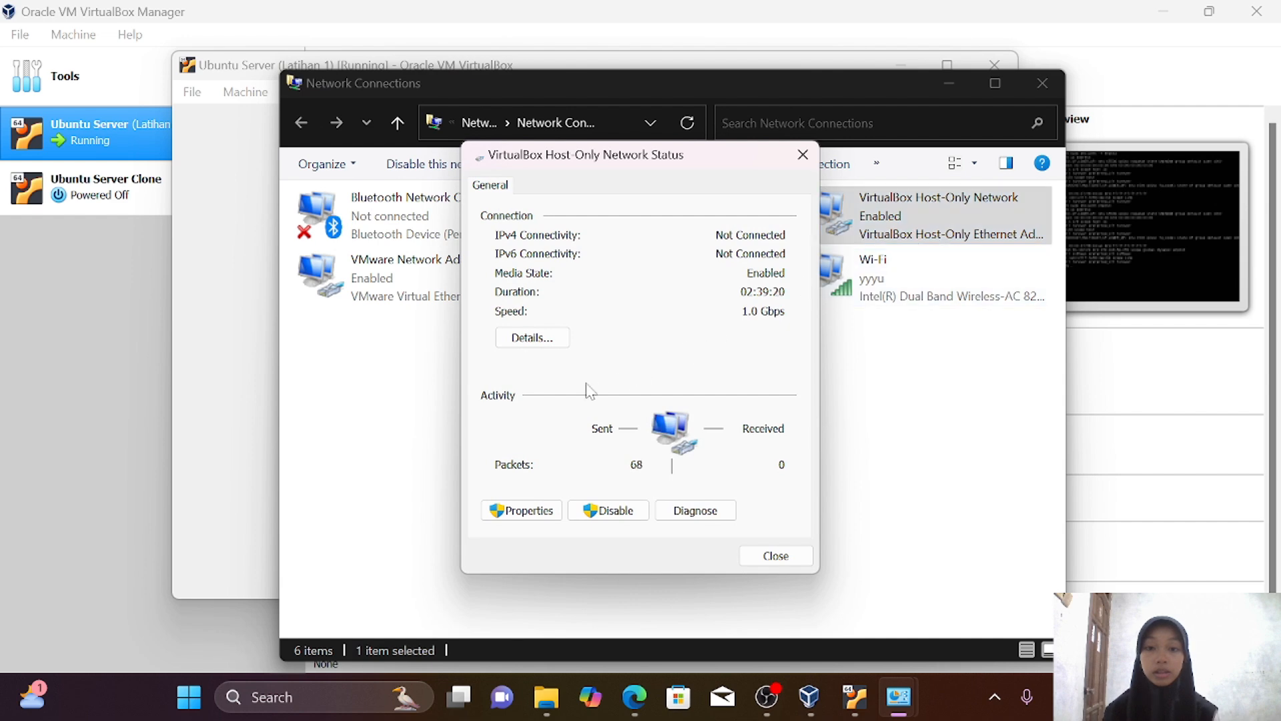
{"action": "left_click", "coordinate": [531, 340]}
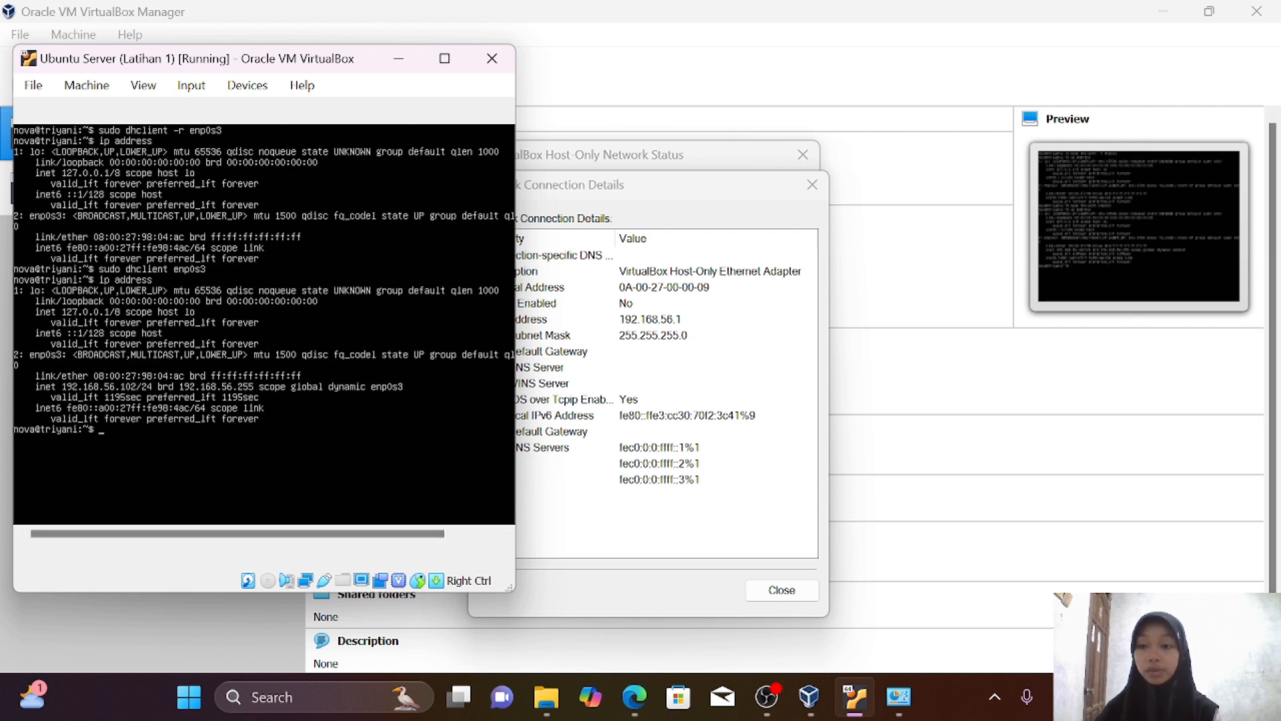
Run ping 192.168.56.1 from the Ubuntu Server terminal
{"action": "type", "text": "p"}
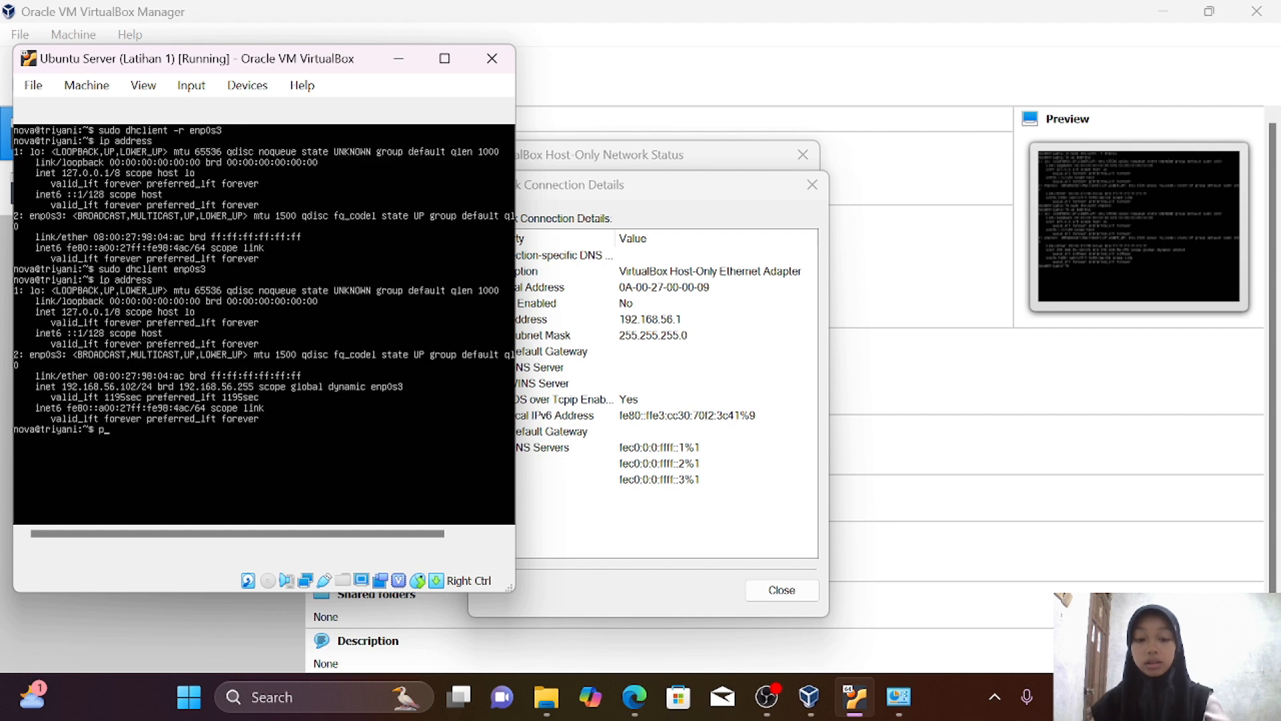
{"action": "type", "text": "ing"}
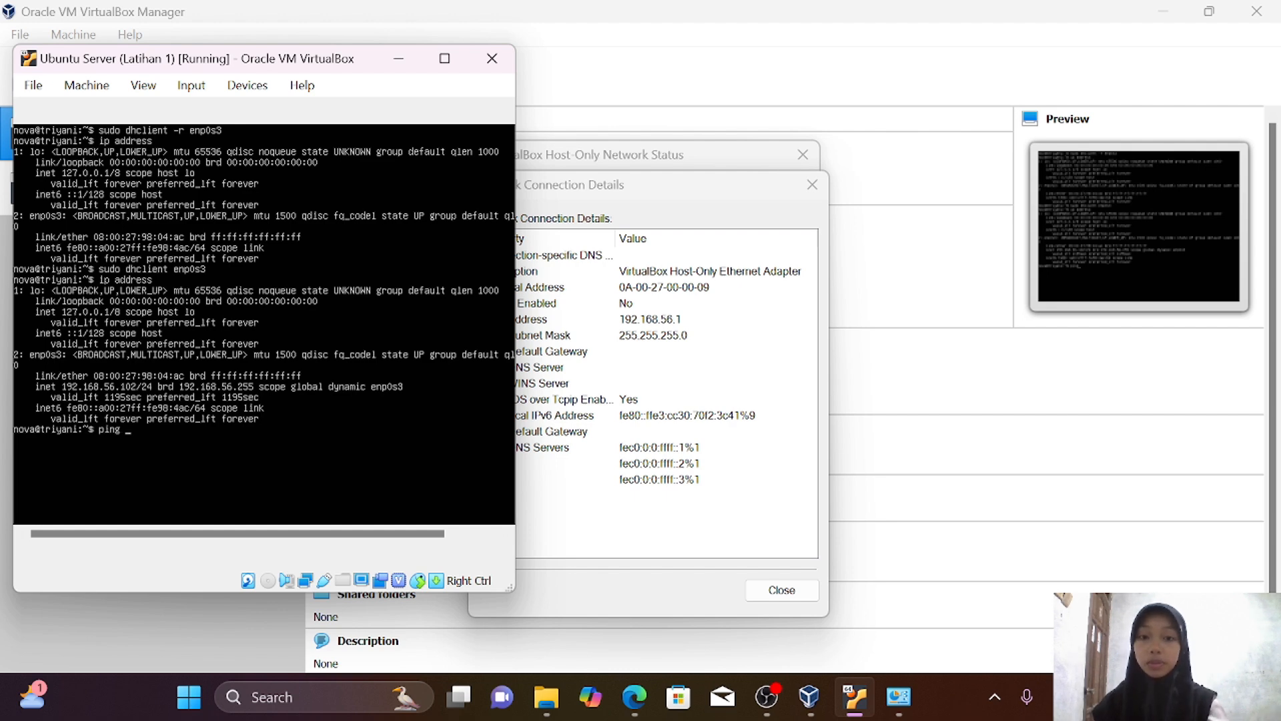
{"action": "type", "text": " 192"}
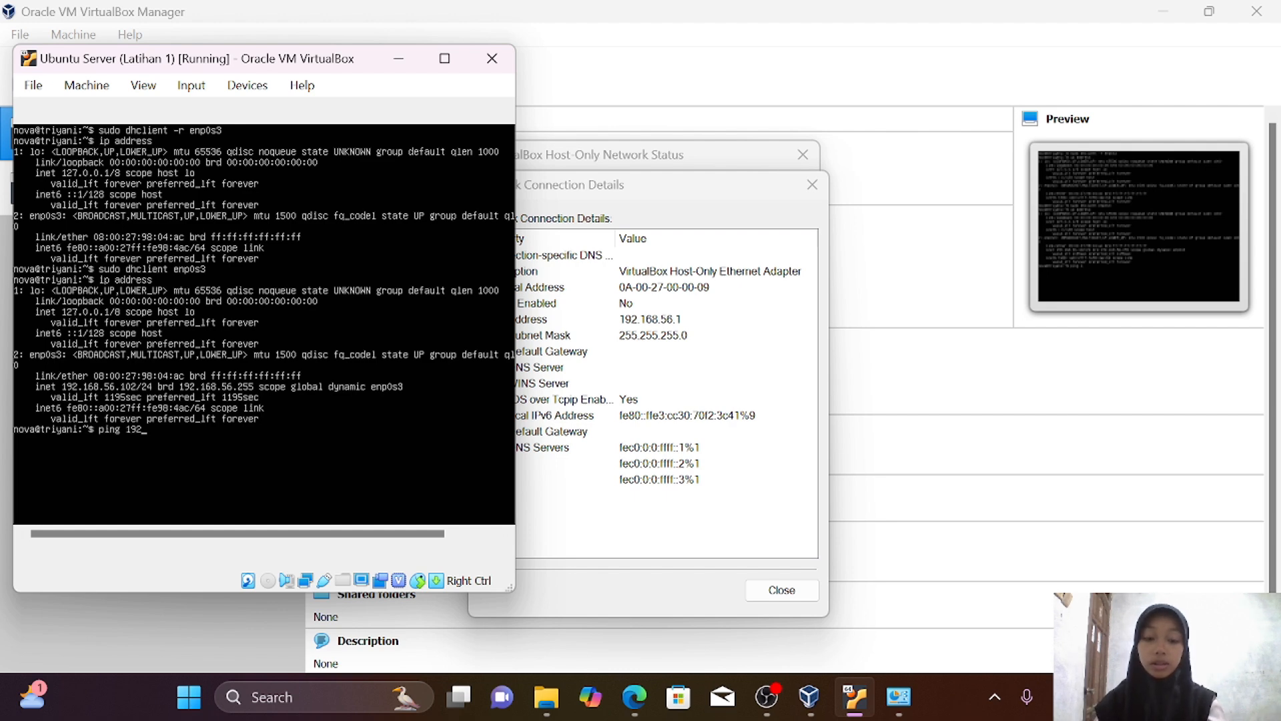
{"action": "type", "text": ".168.56.1"}
{"action": "key", "text": "Return"}
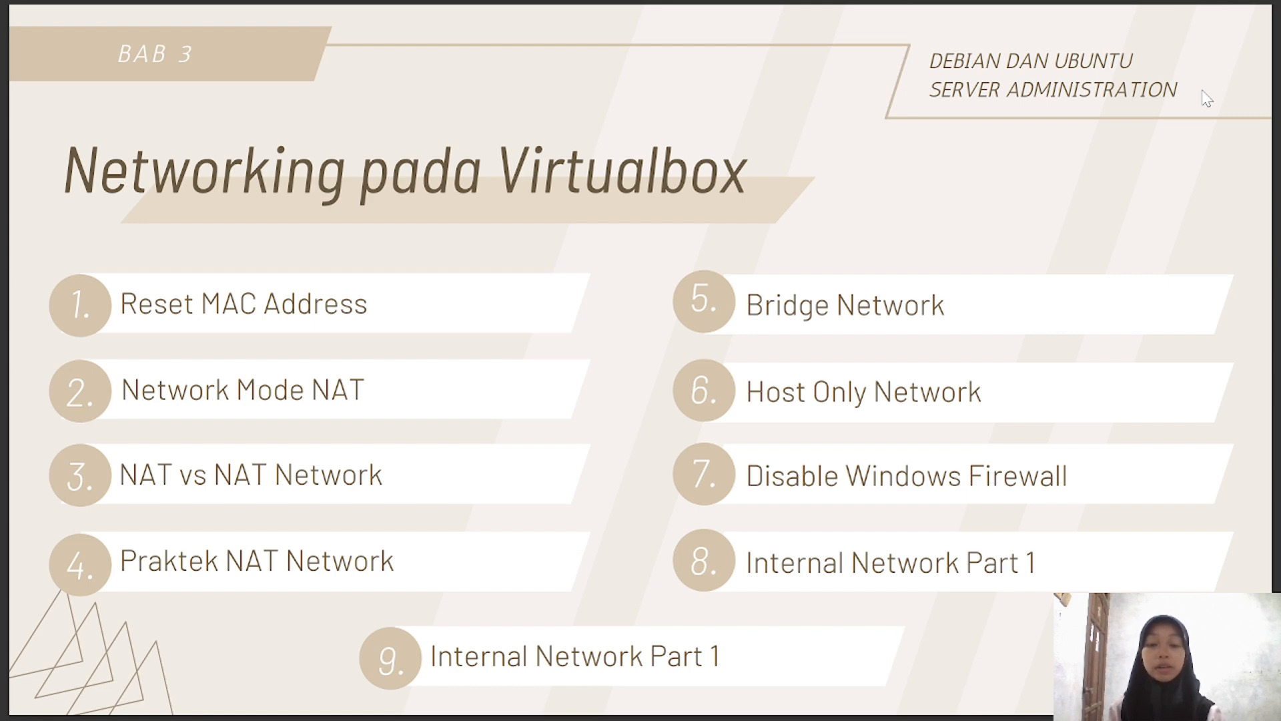
Find Windows Defender Firewall through search and switch it off for private and public networks
{"action": "left_click", "coordinate": [433, 691]}
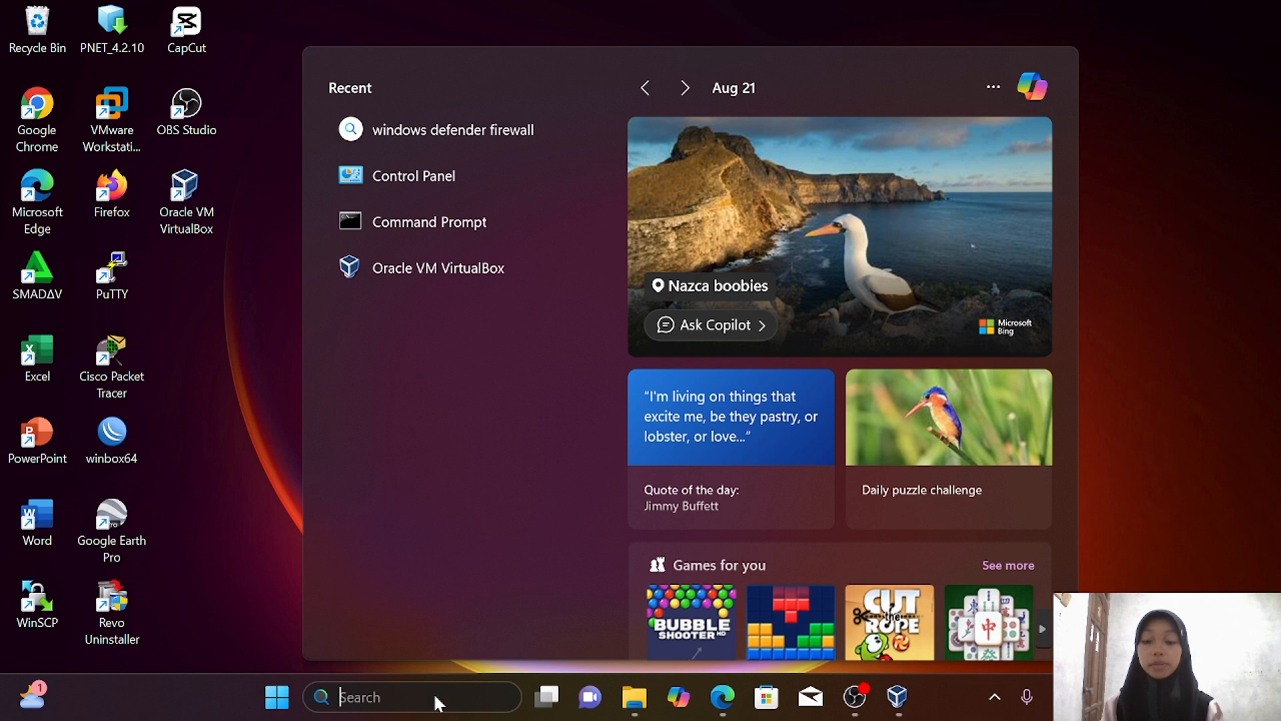
{"action": "type", "text": "wind"}
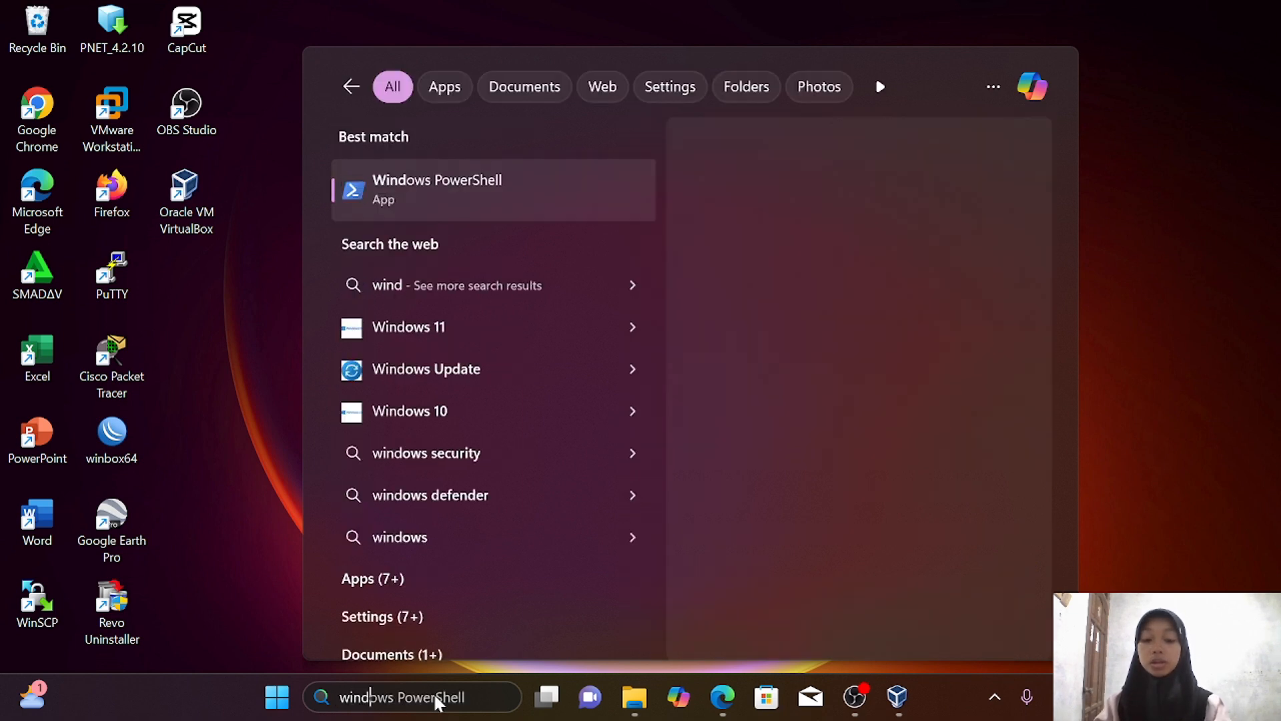
{"action": "type", "text": "ows defend"}
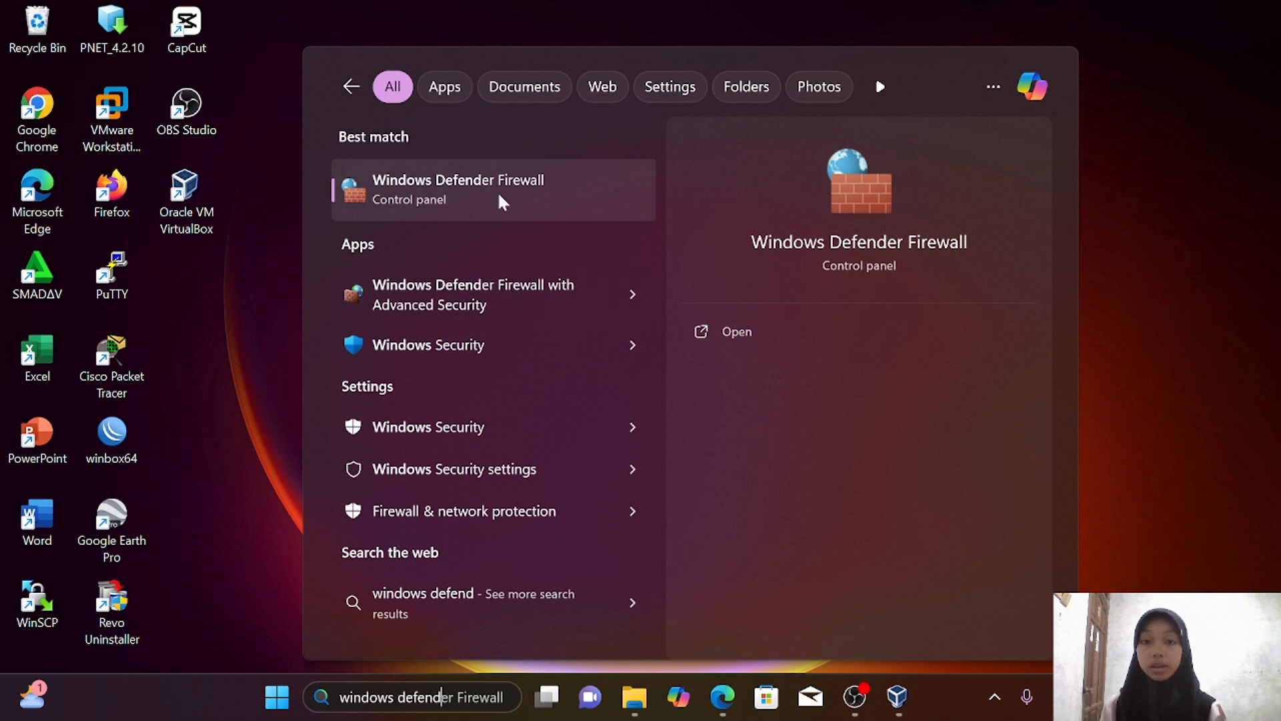
{"action": "left_click", "coordinate": [548, 178]}
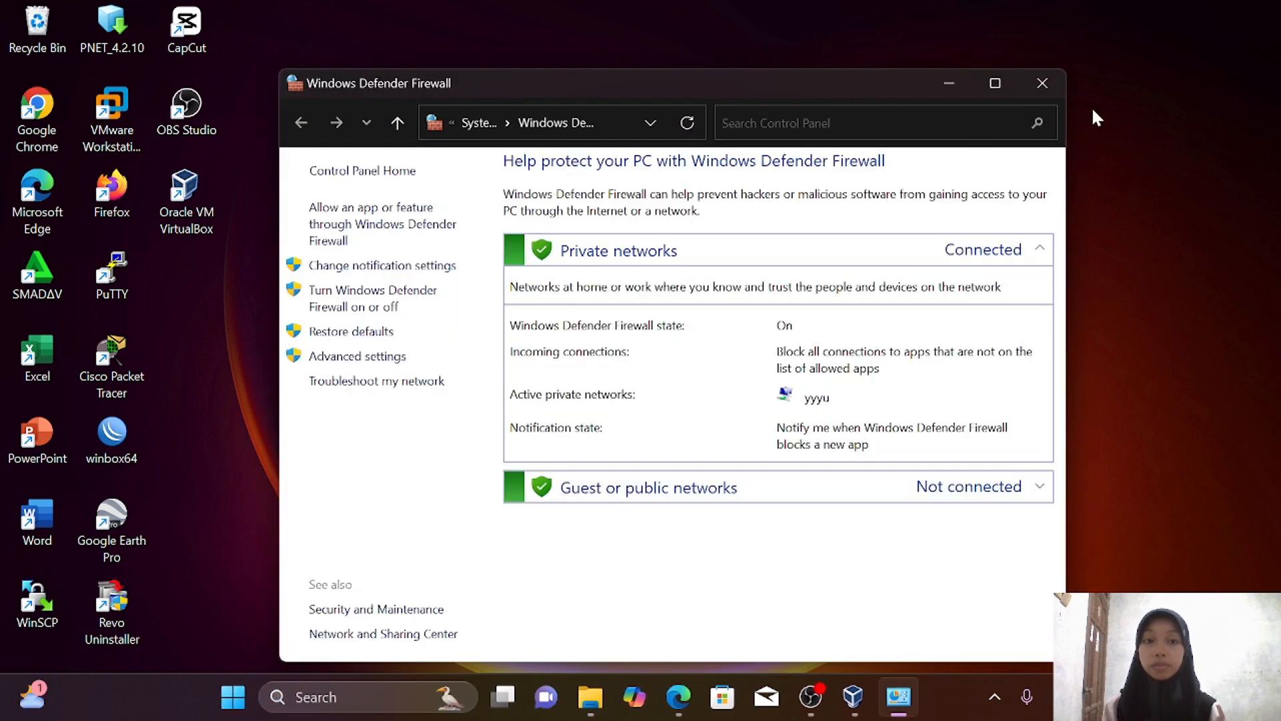
{"action": "left_click", "coordinate": [995, 84]}
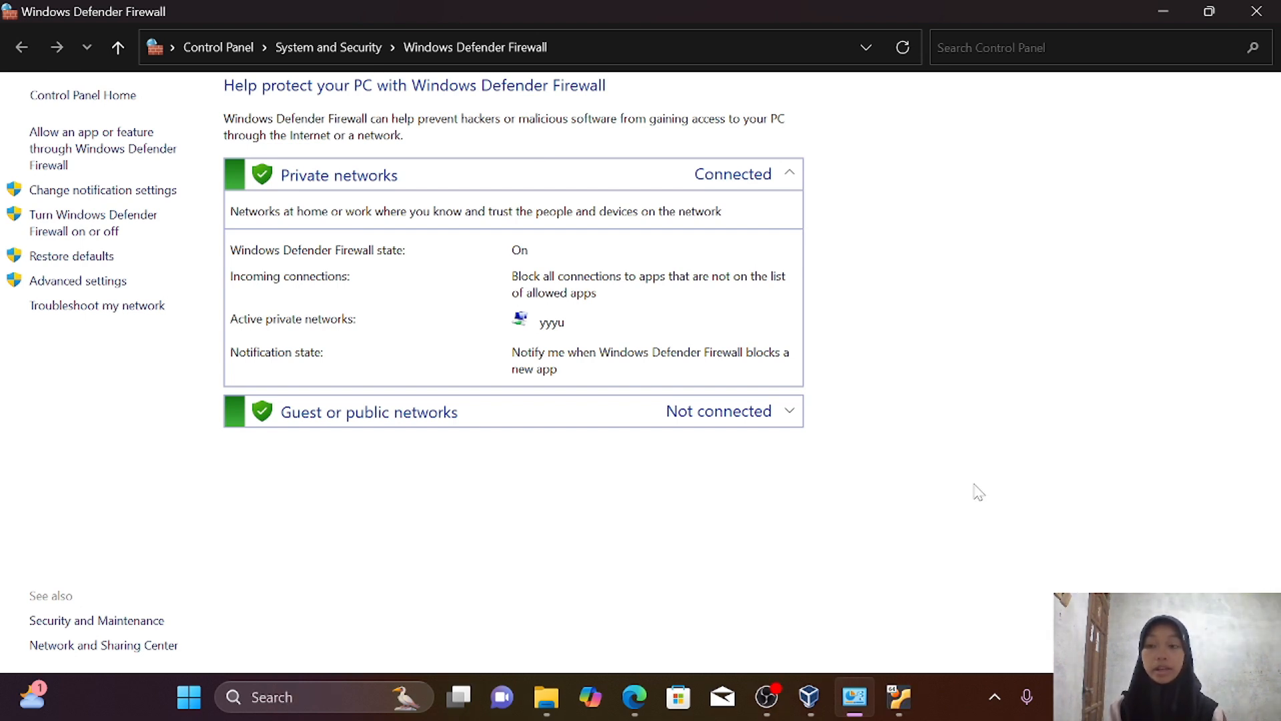
{"action": "left_click", "coordinate": [108, 226]}
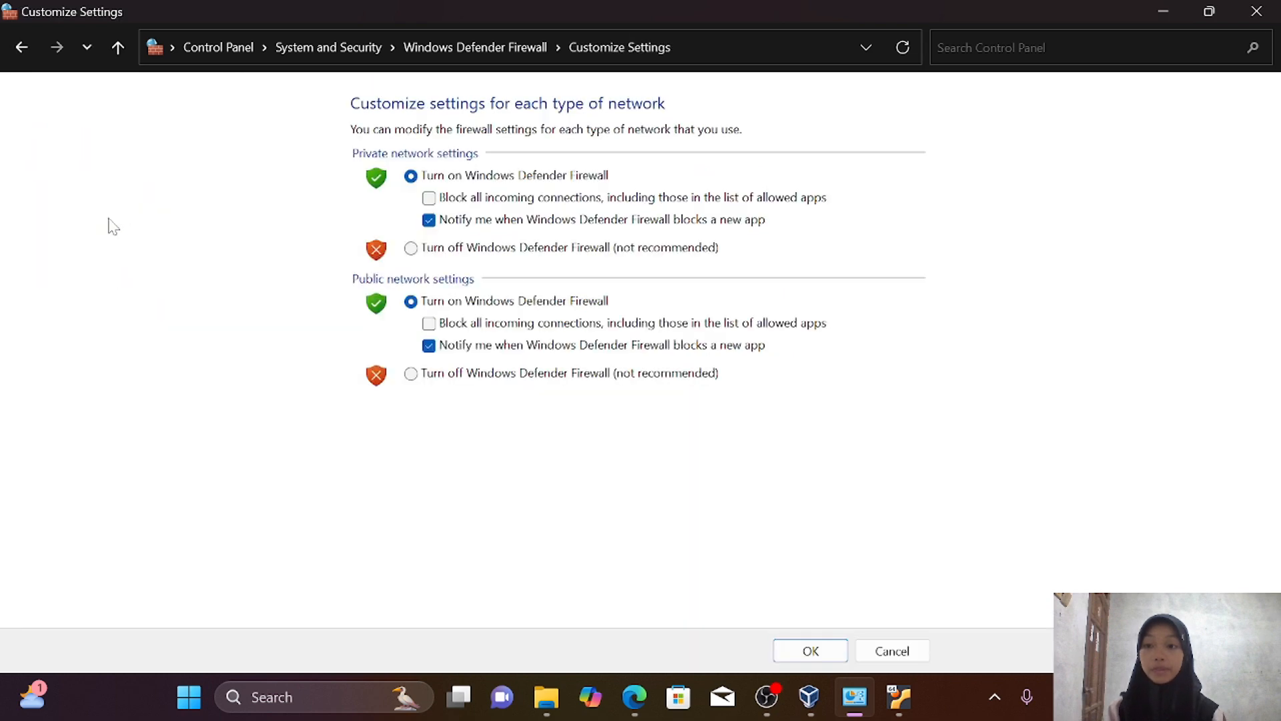
{"action": "left_click", "coordinate": [410, 253]}
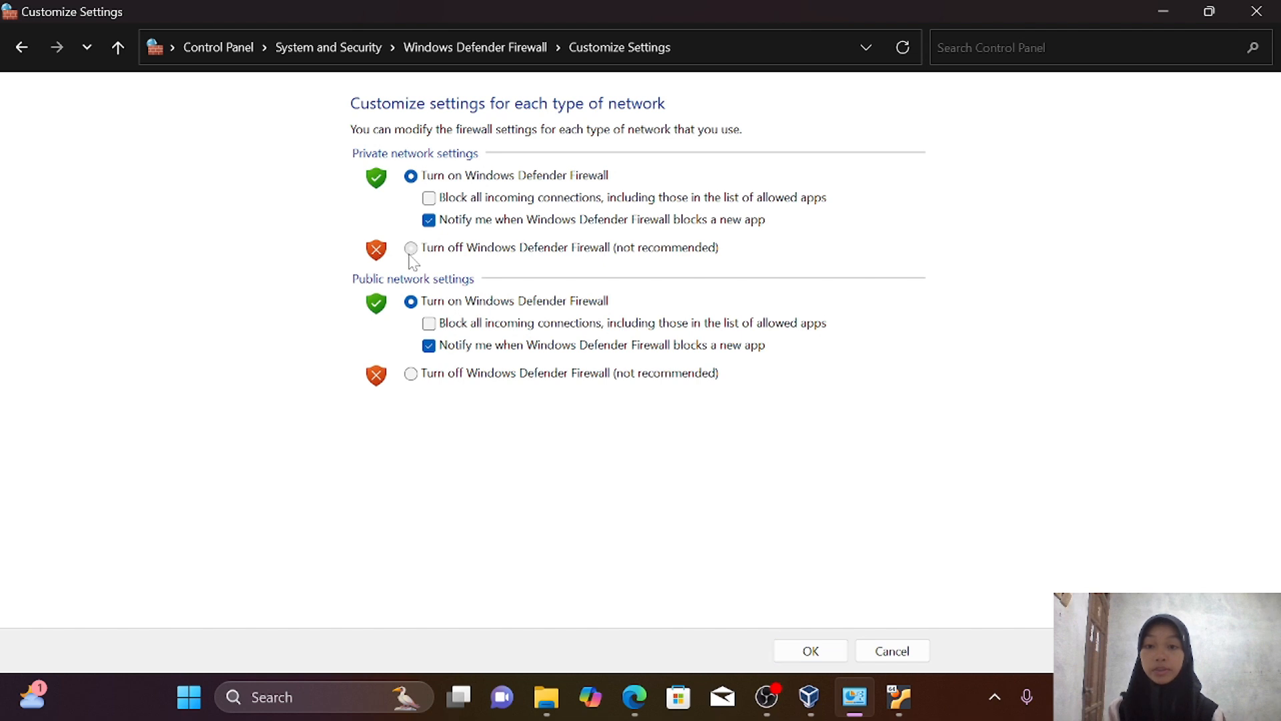
{"action": "left_click", "coordinate": [411, 374]}
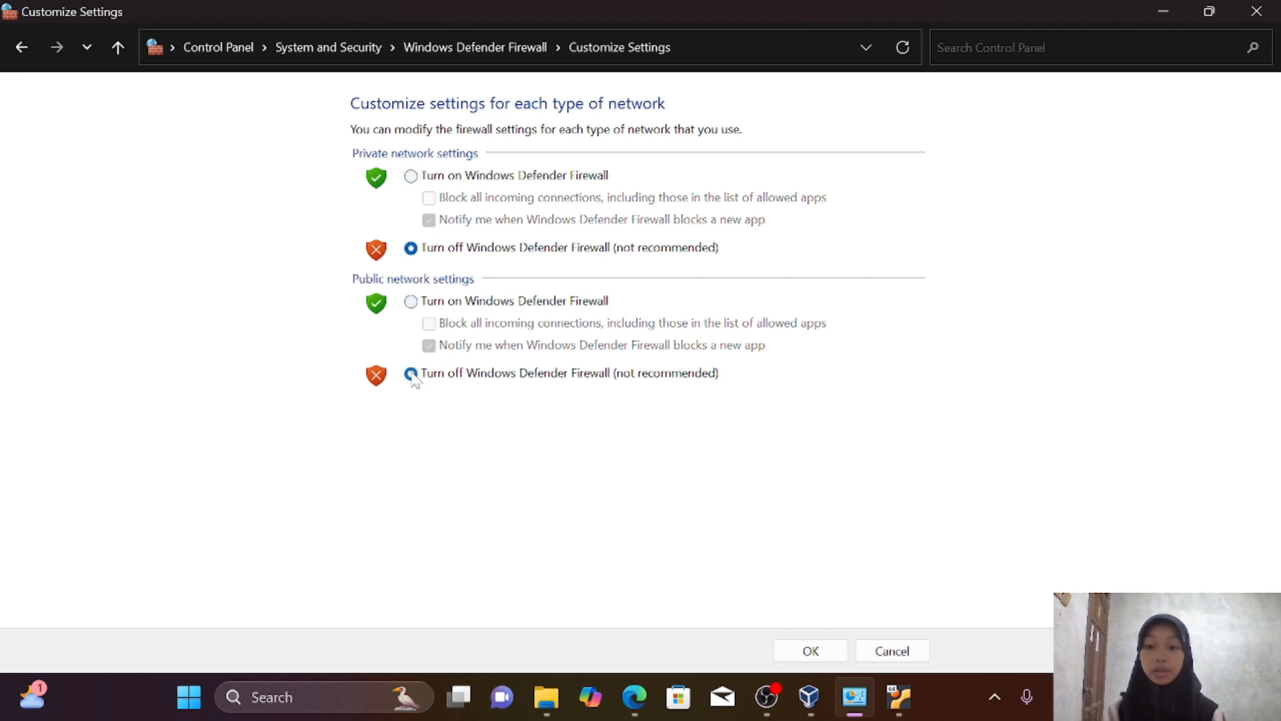
{"action": "left_click", "coordinate": [824, 657]}
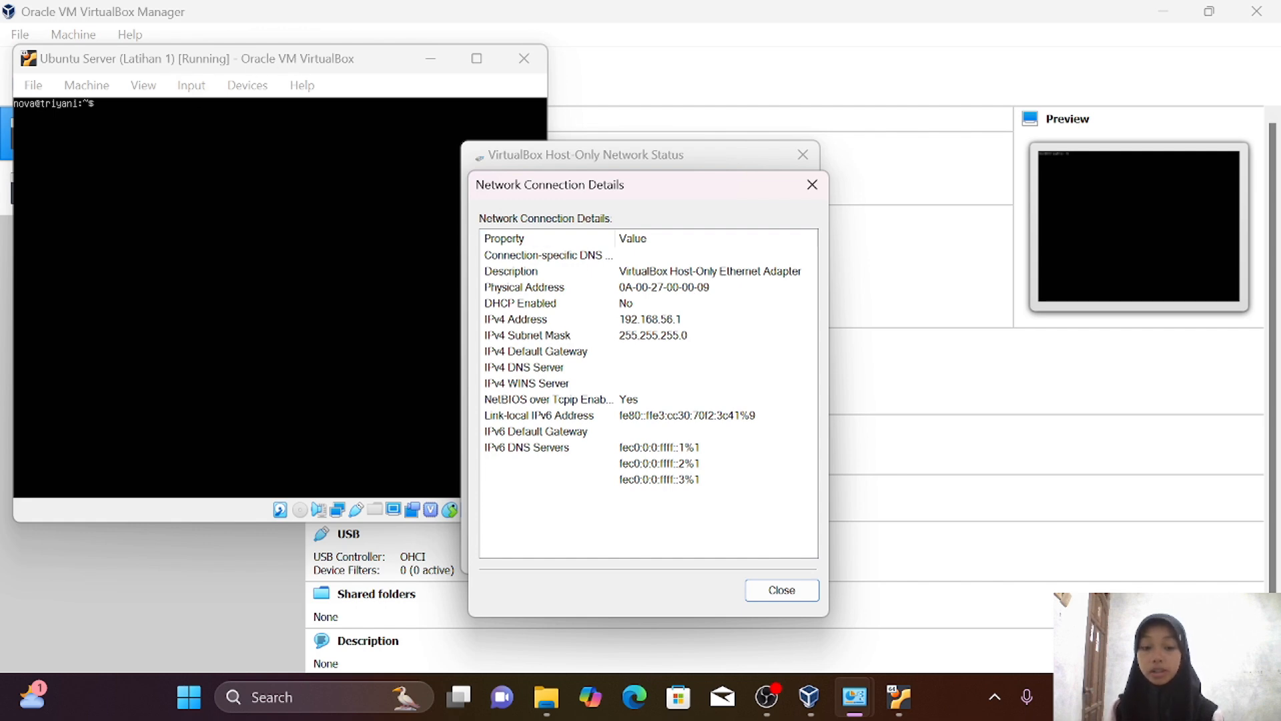
Rerun ping 192.168.56.1 in the Ubuntu Server terminal, now getting continuous replies
{"action": "key", "text": "p"}
{"action": "left_click", "coordinate": [167, 373]}
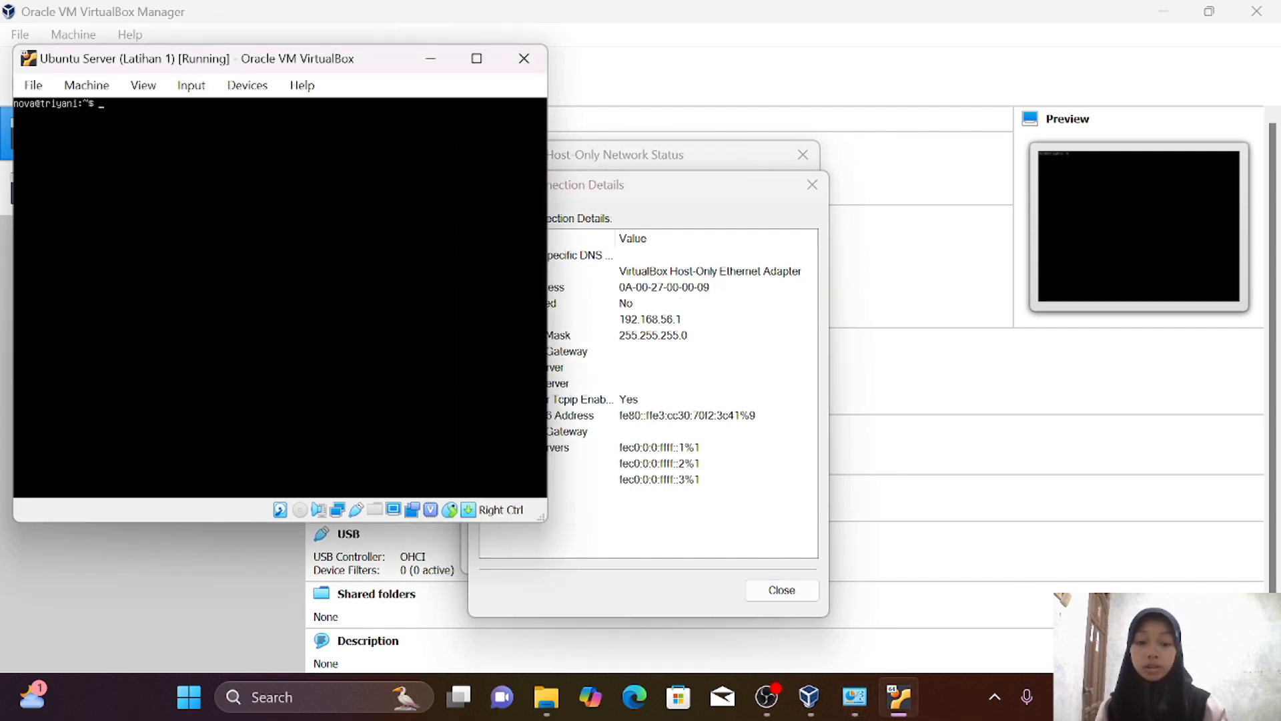
{"action": "type", "text": "ping"}
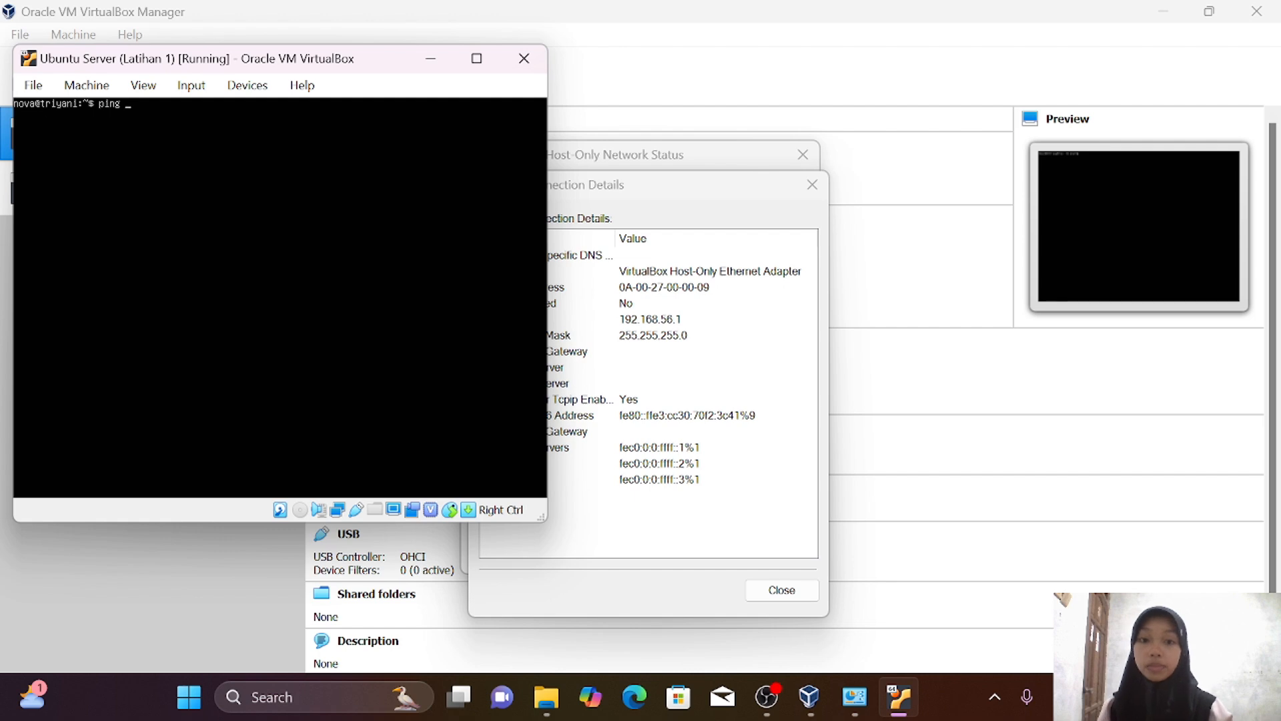
{"action": "type", "text": " 192"}
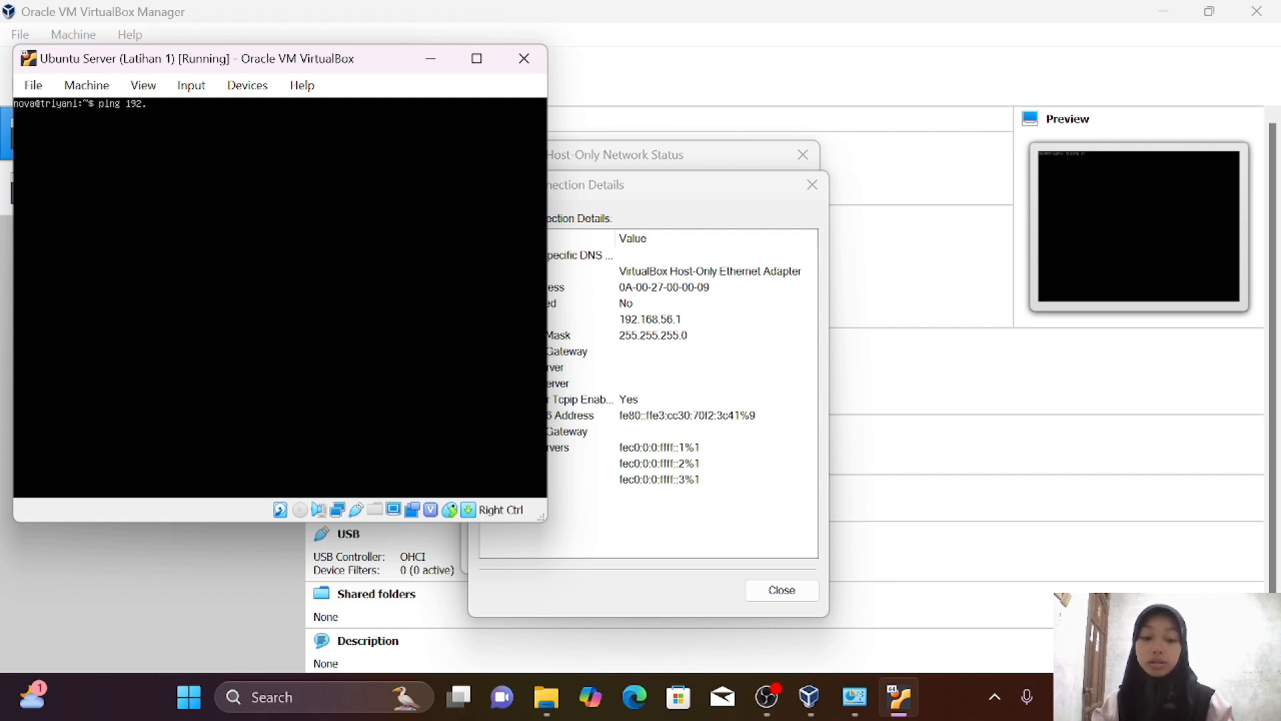
{"action": "type", "text": ".168"}
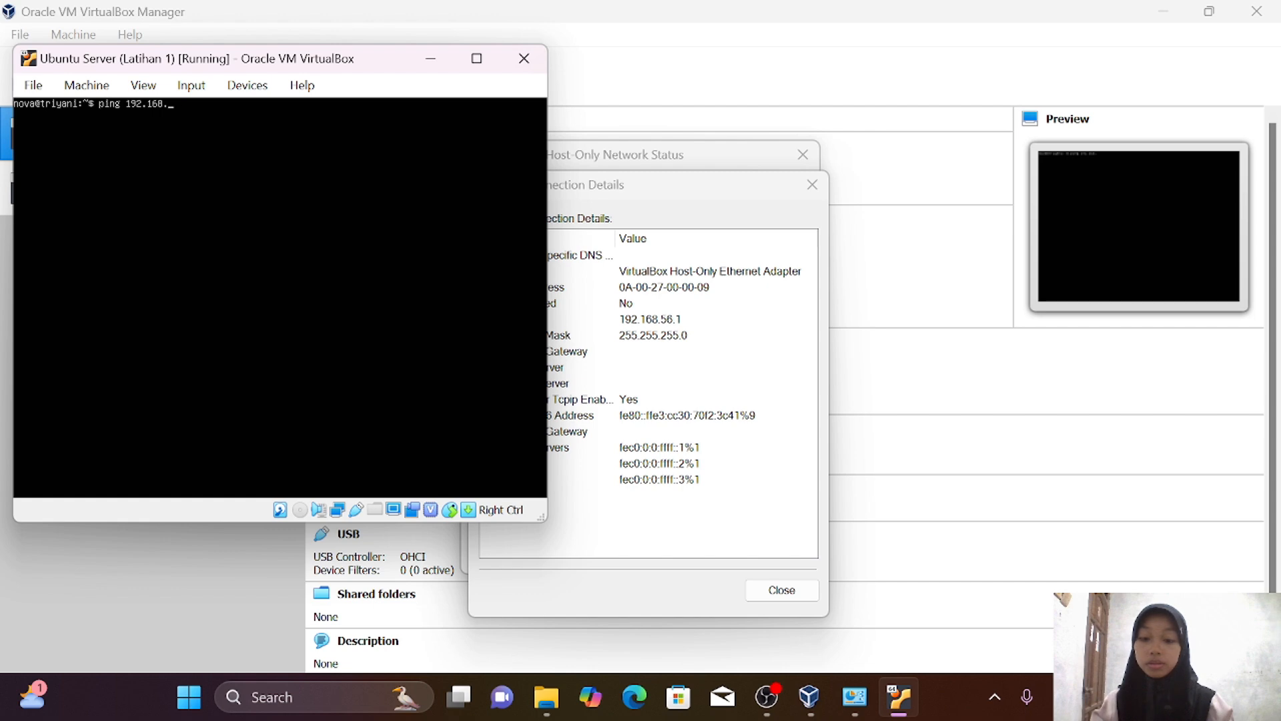
{"action": "type", "text": ".56"}
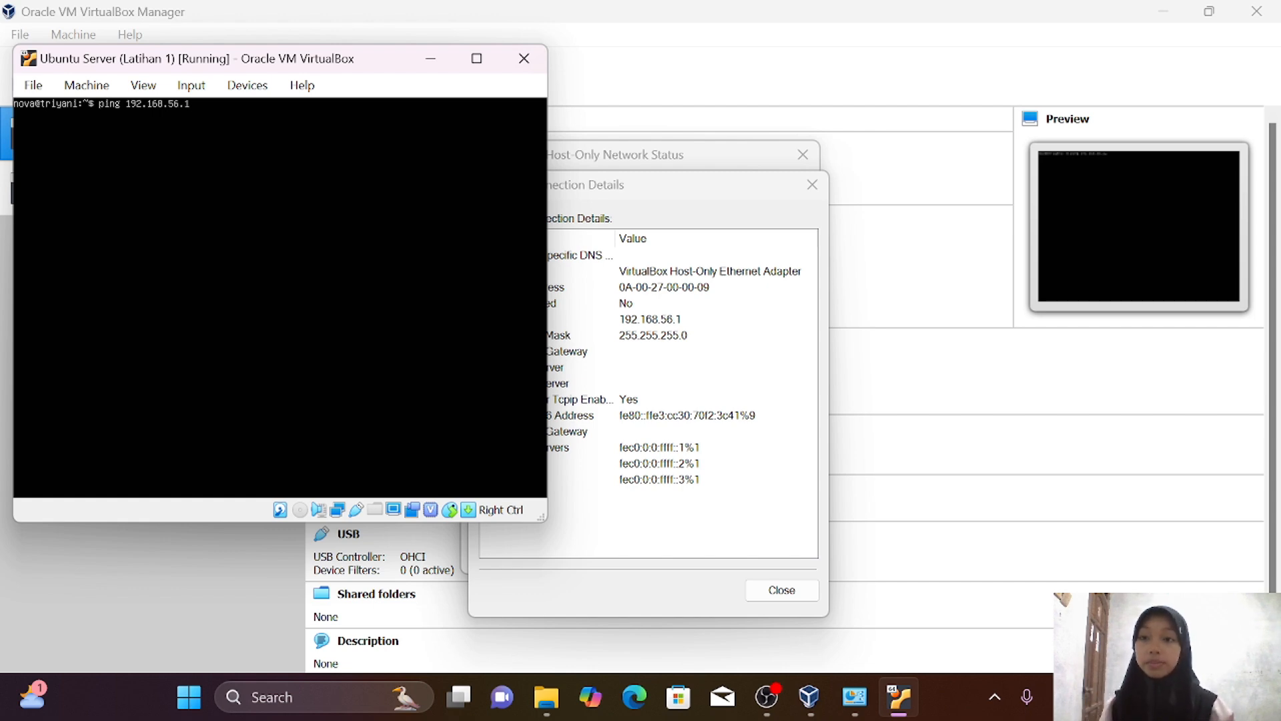
{"action": "type", "text": ".1"}
{"action": "key", "text": "Return"}
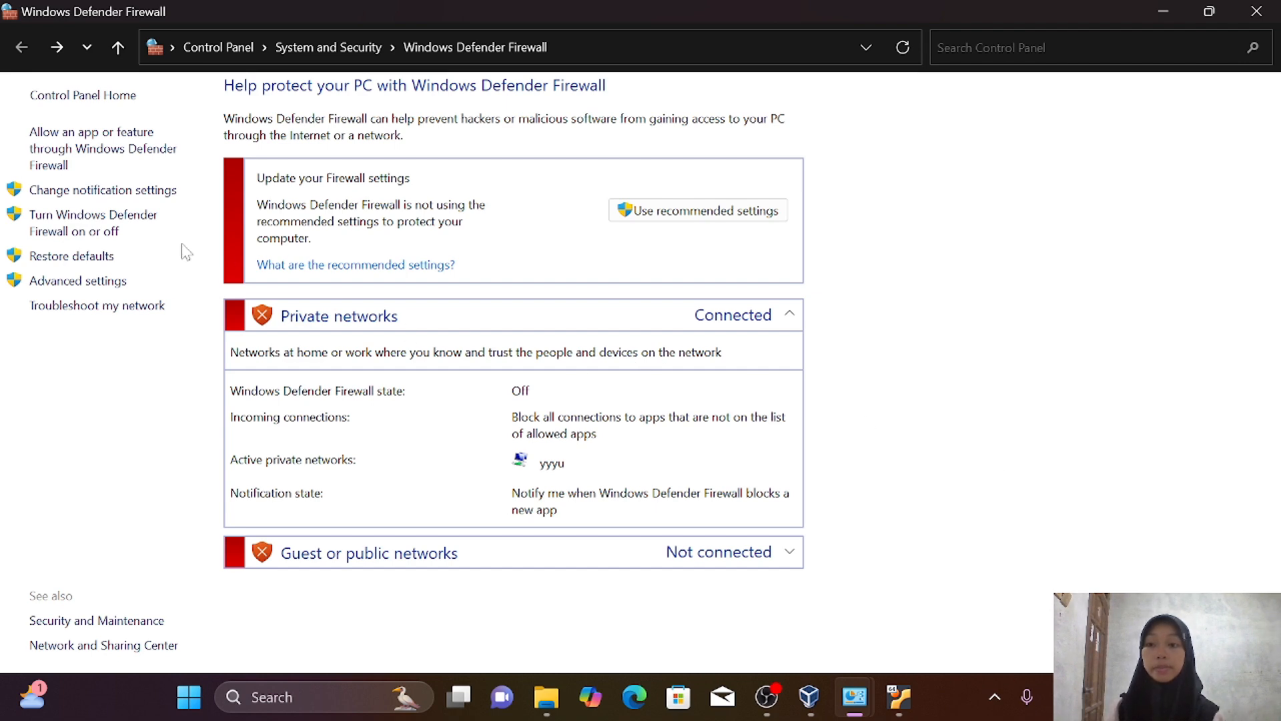
Select Turn on for both private and public network firewall settings and apply with OK
{"action": "left_click", "coordinate": [124, 231]}
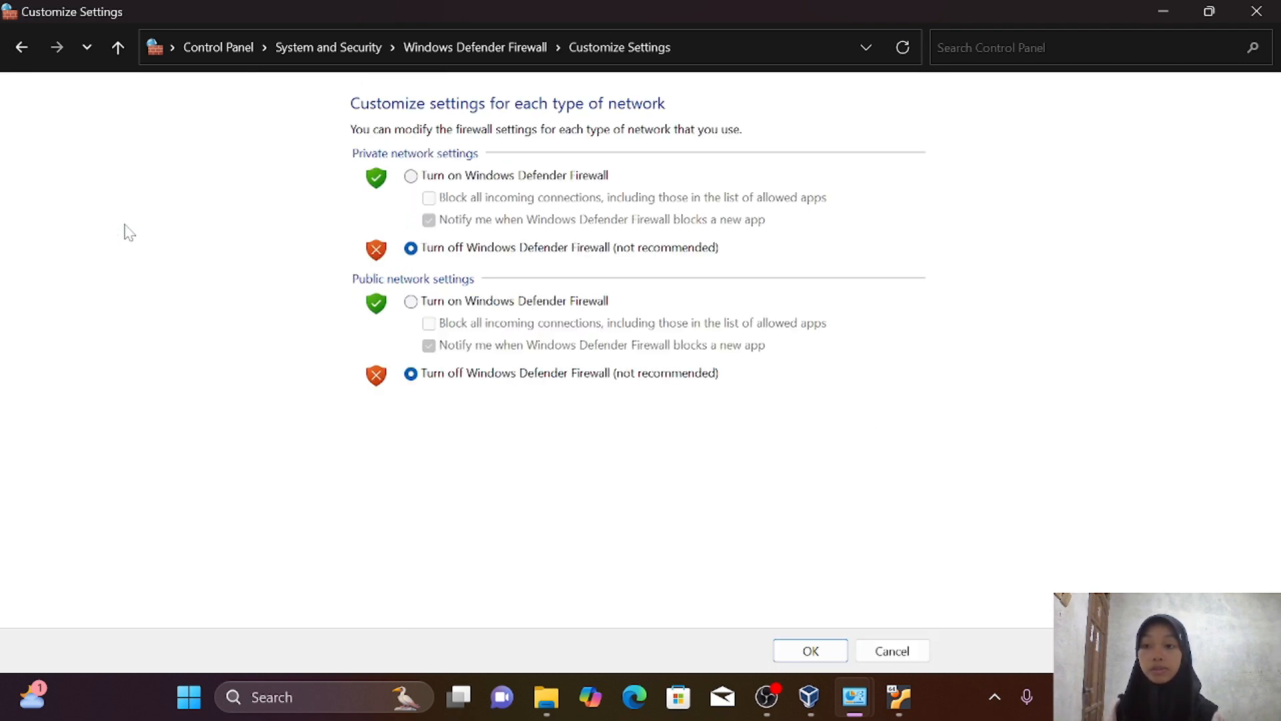
{"action": "left_click", "coordinate": [427, 179]}
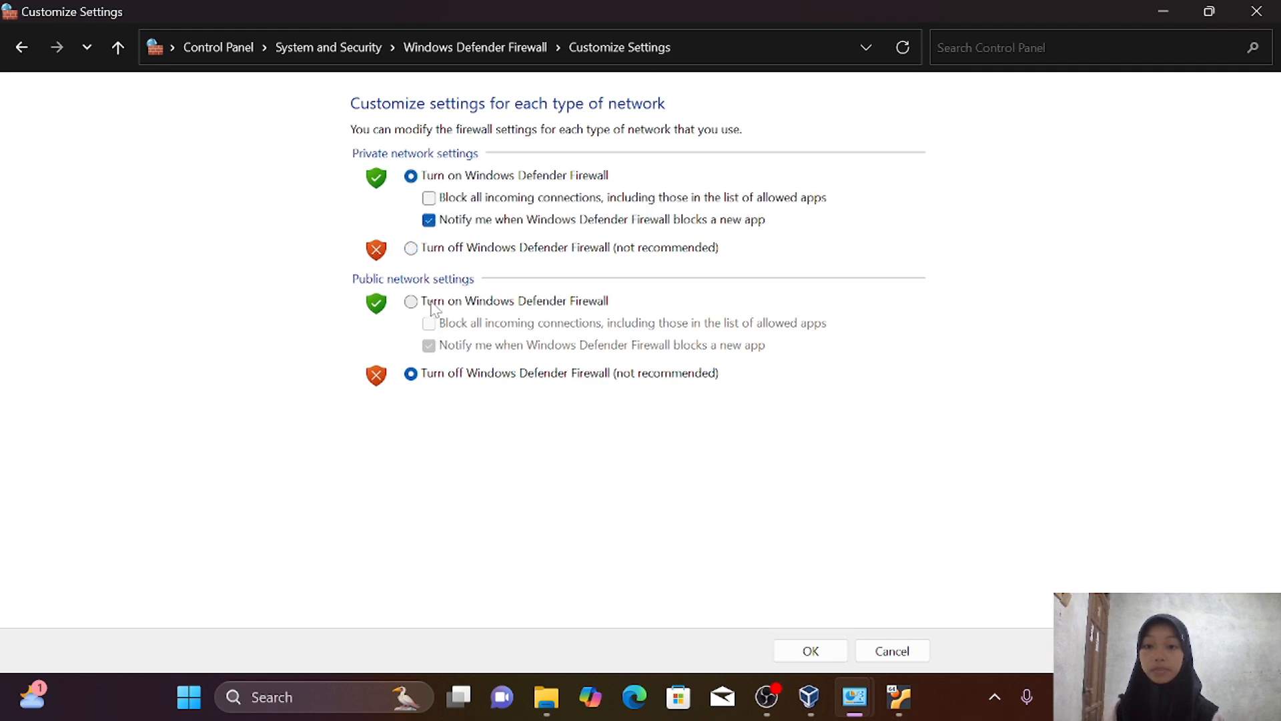
{"action": "left_click", "coordinate": [431, 303]}
{"action": "left_click", "coordinate": [798, 656]}
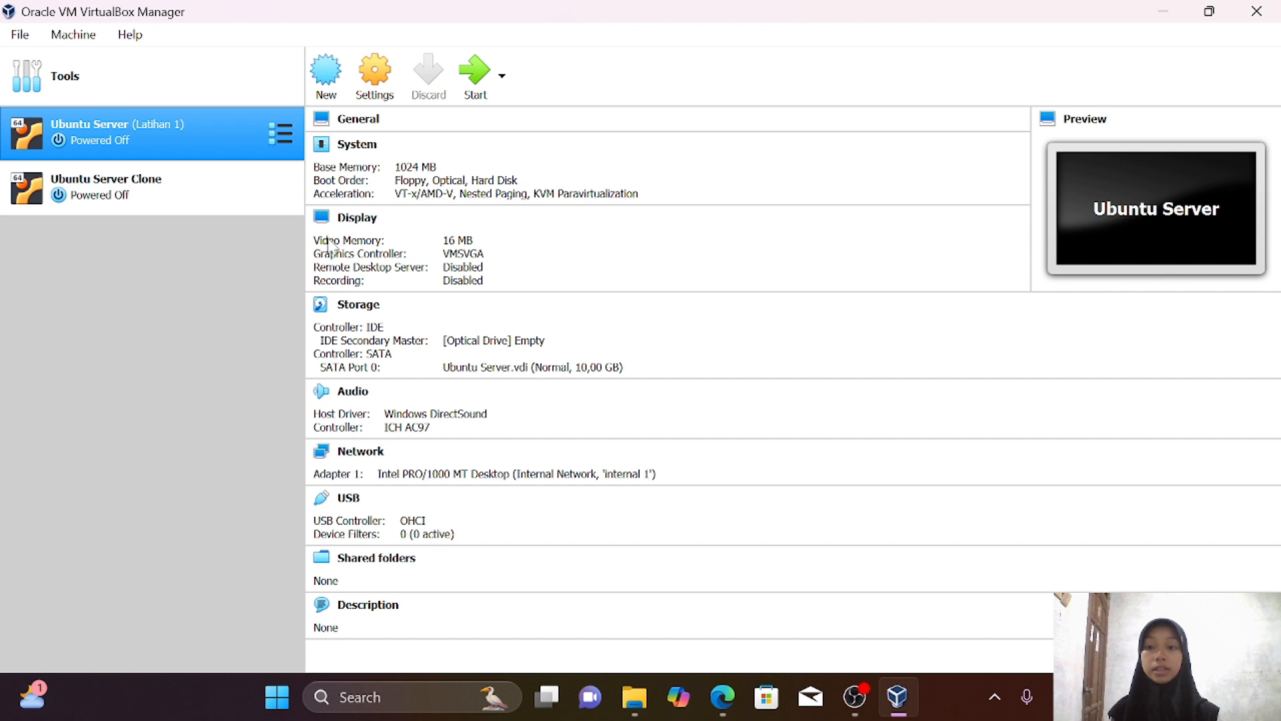
Switch Ubuntu Server's Adapter 1 to Bridged Adapter and save
{"action": "left_click", "coordinate": [374, 90]}
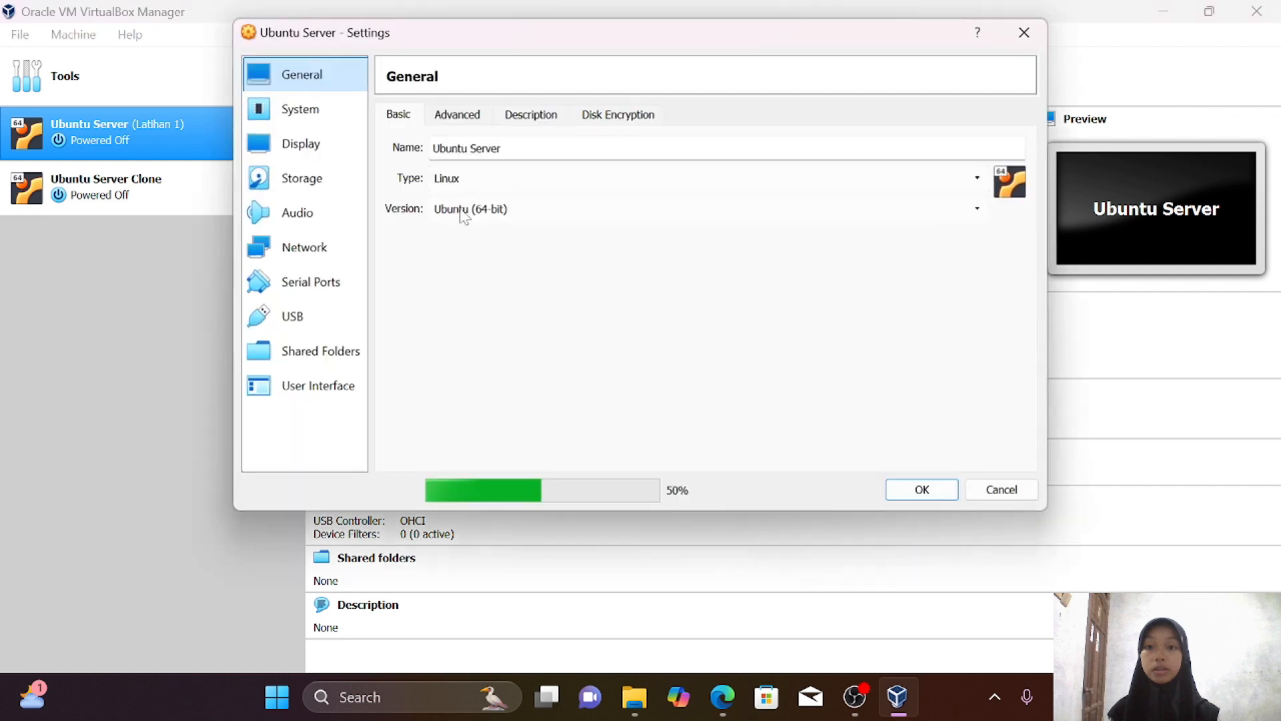
{"action": "left_click", "coordinate": [308, 253]}
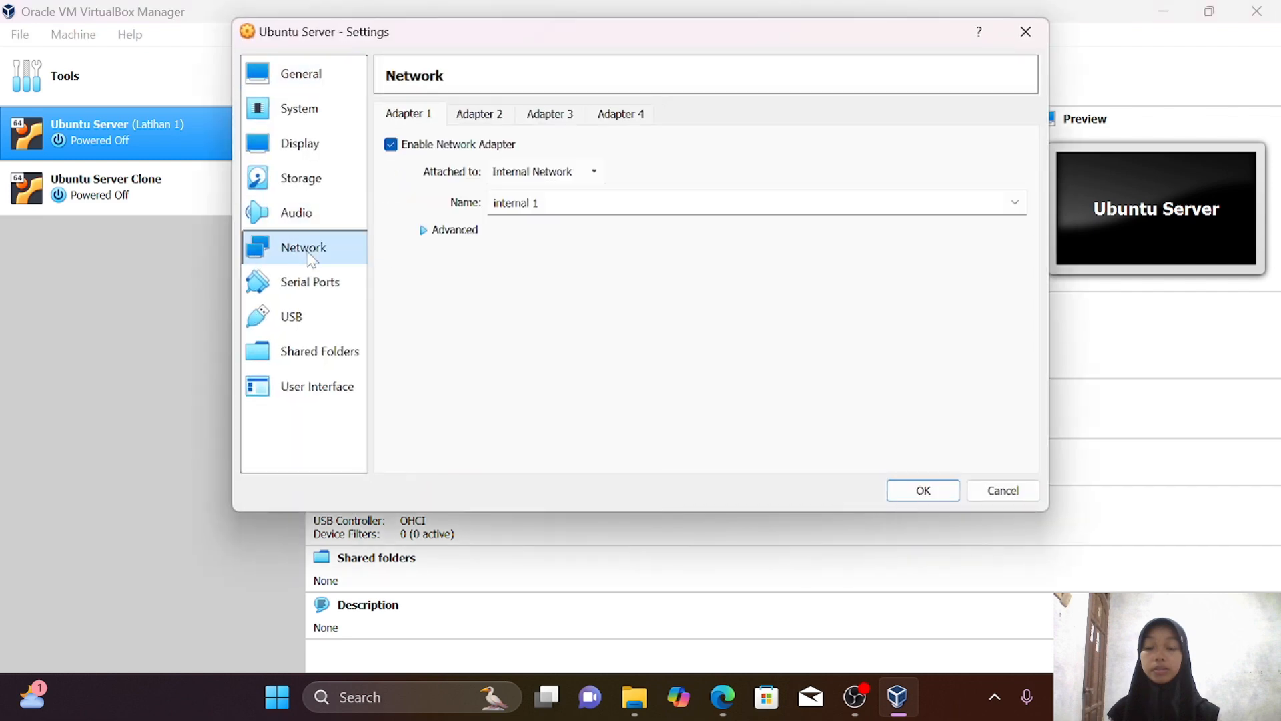
{"action": "left_click", "coordinate": [578, 171]}
{"action": "left_click", "coordinate": [554, 231]}
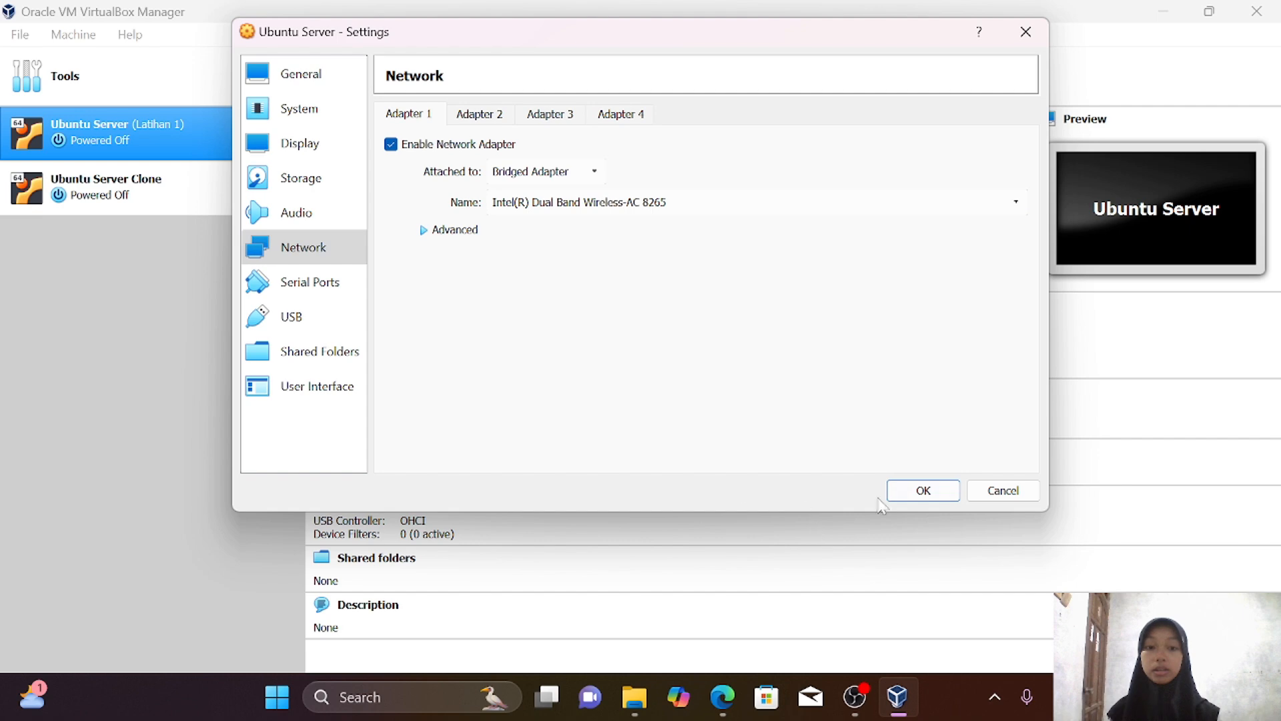
{"action": "left_click", "coordinate": [908, 497]}
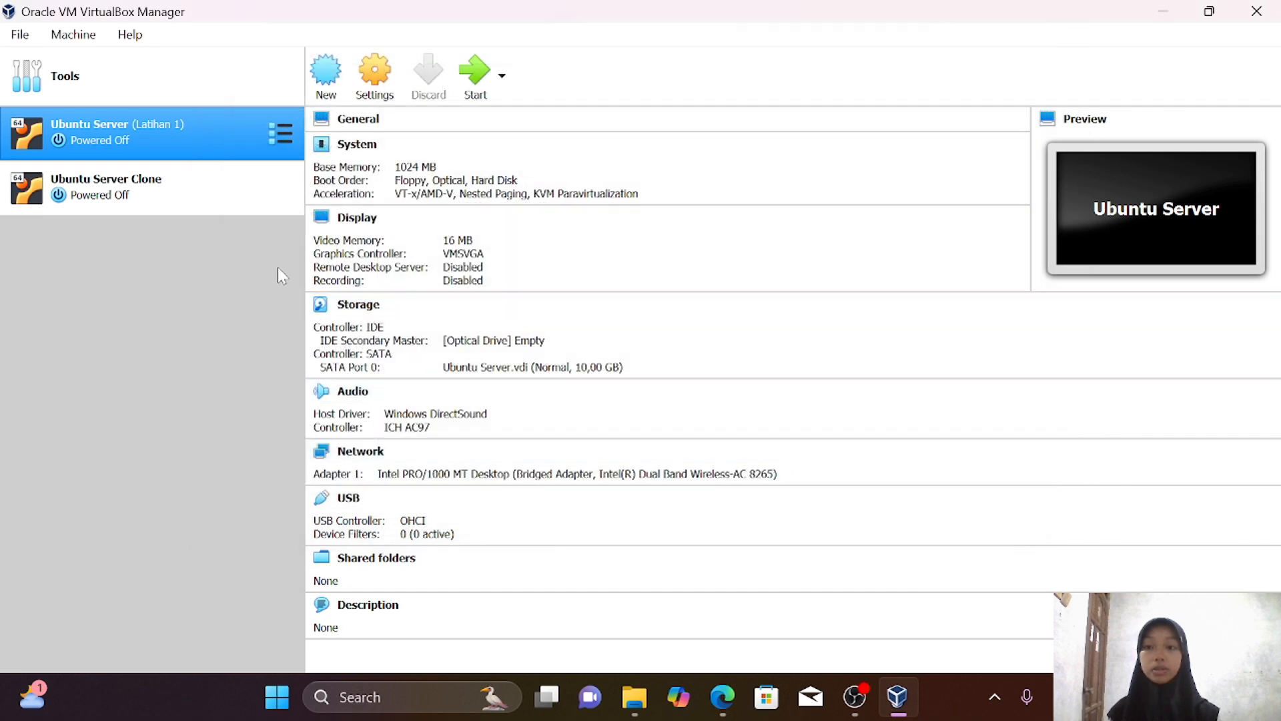
Switch Ubuntu Server Clone's Adapter 1 to Bridged Adapter on the Intel Wireless-AC 8265 card
{"action": "left_click", "coordinate": [232, 212]}
{"action": "left_click", "coordinate": [374, 71]}
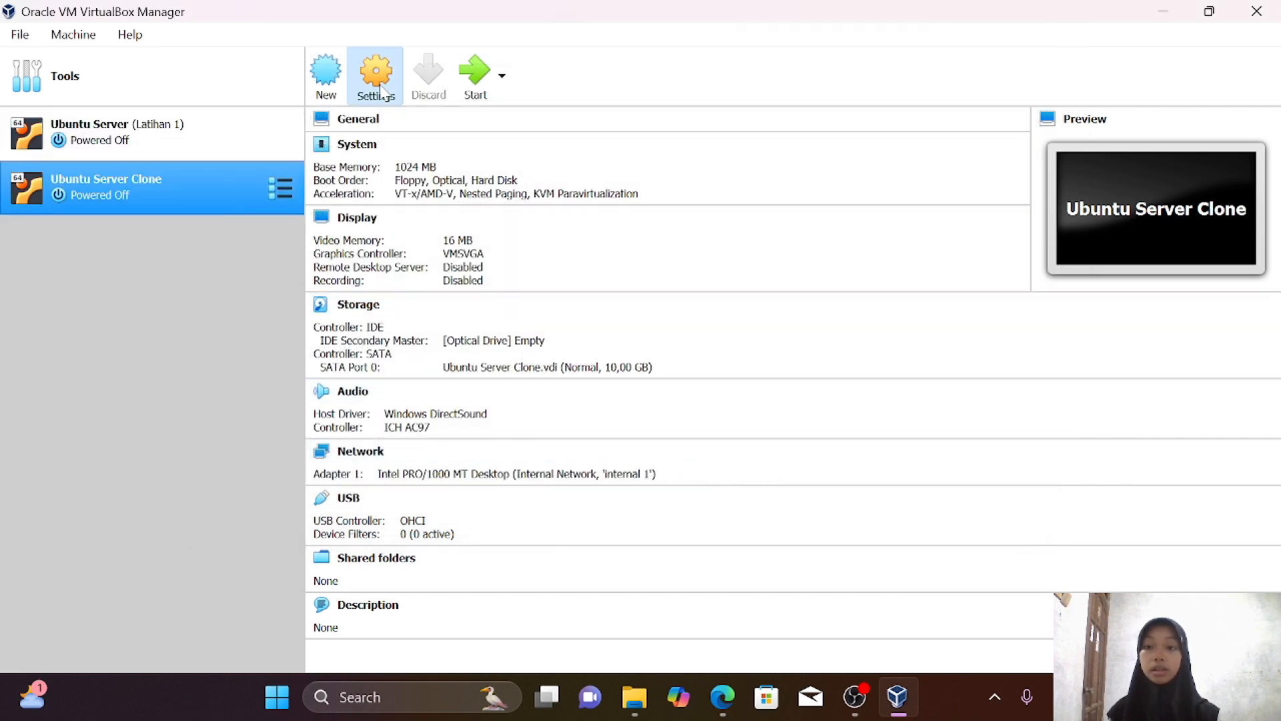
{"action": "left_click", "coordinate": [329, 260]}
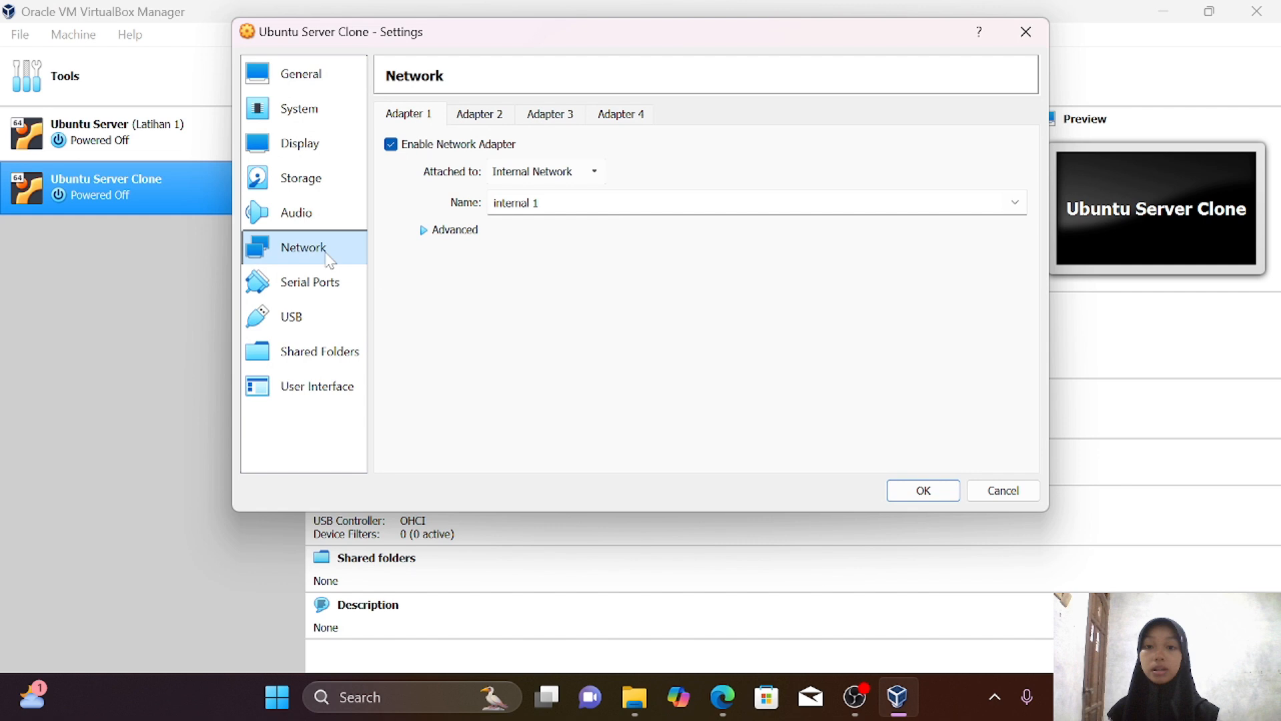
{"action": "left_click", "coordinate": [577, 170]}
{"action": "left_click", "coordinate": [601, 231]}
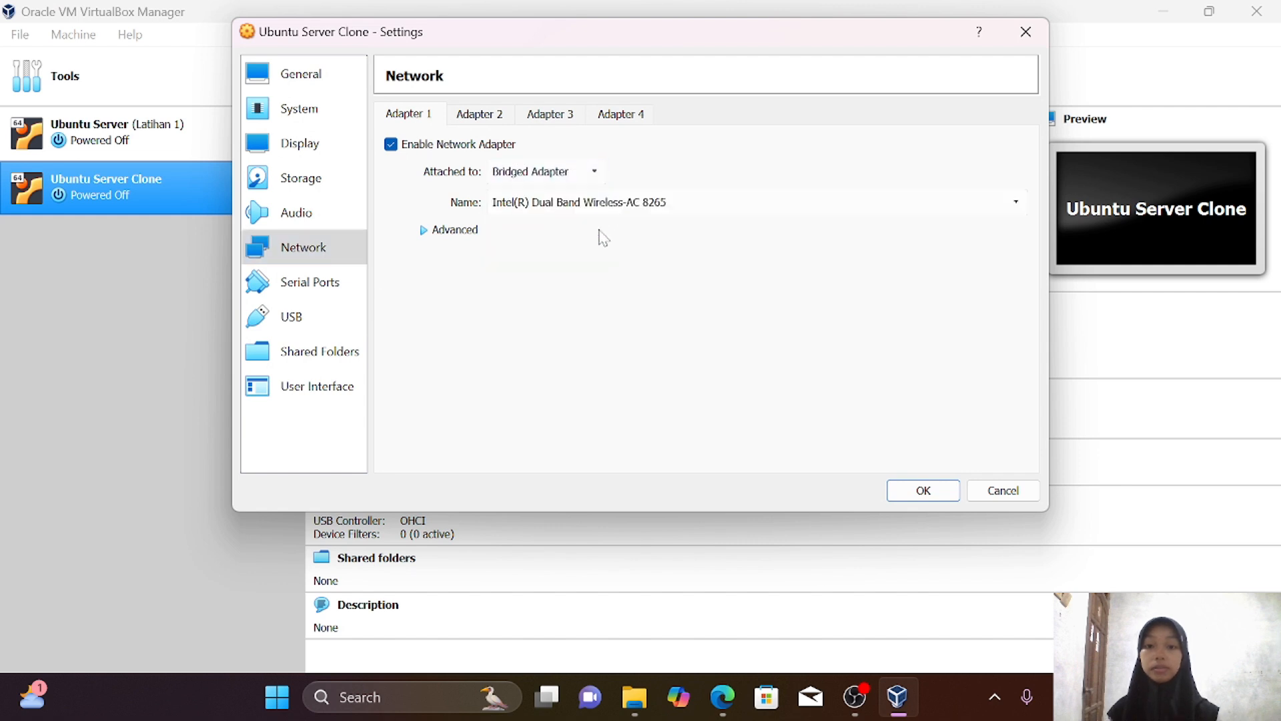
{"action": "left_click", "coordinate": [925, 494]}
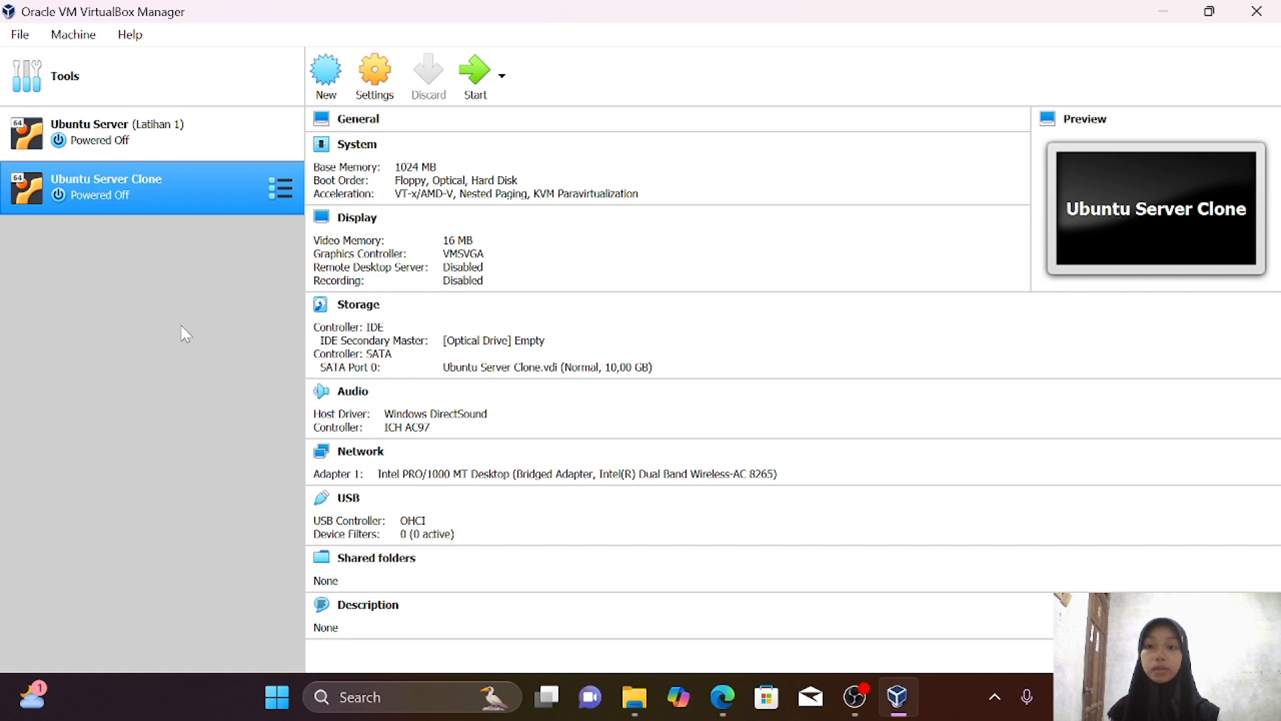
{"action": "left_click", "coordinate": [190, 151]}
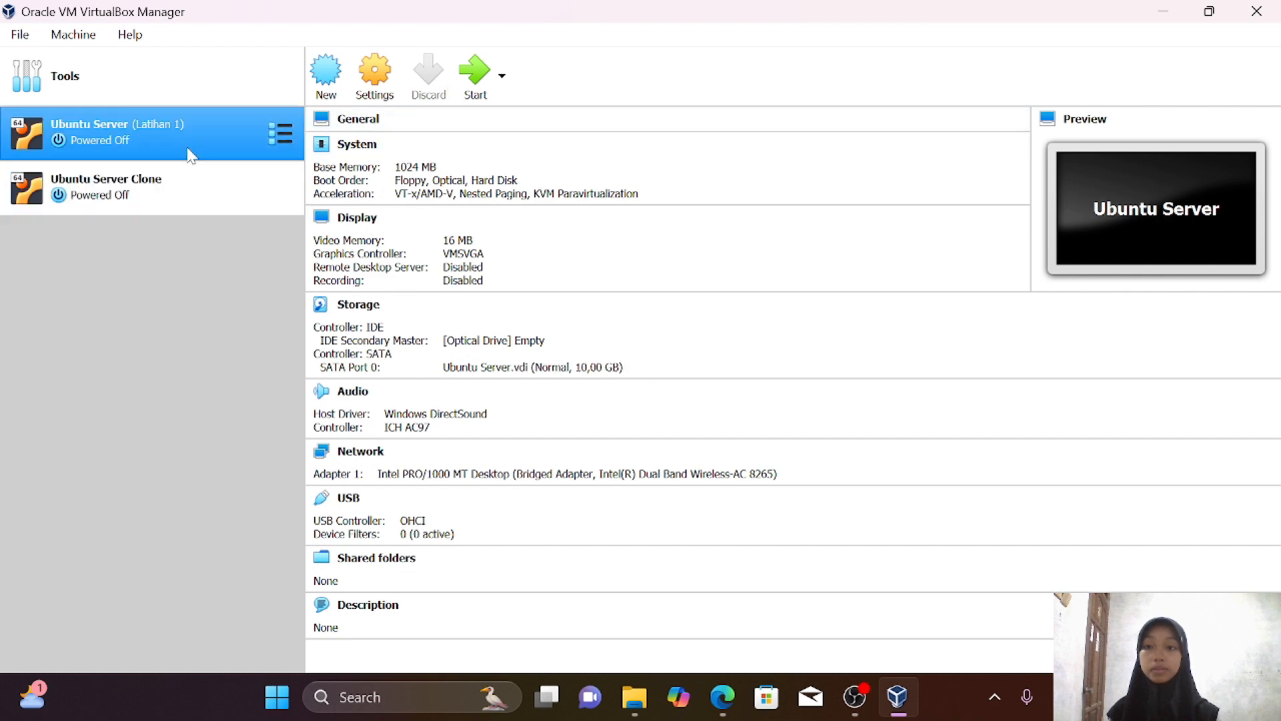
Start Latihan 1 and run sudo nano /etc/netplan/00-installer-config.yaml, entering the password
{"action": "left_click", "coordinate": [471, 74]}
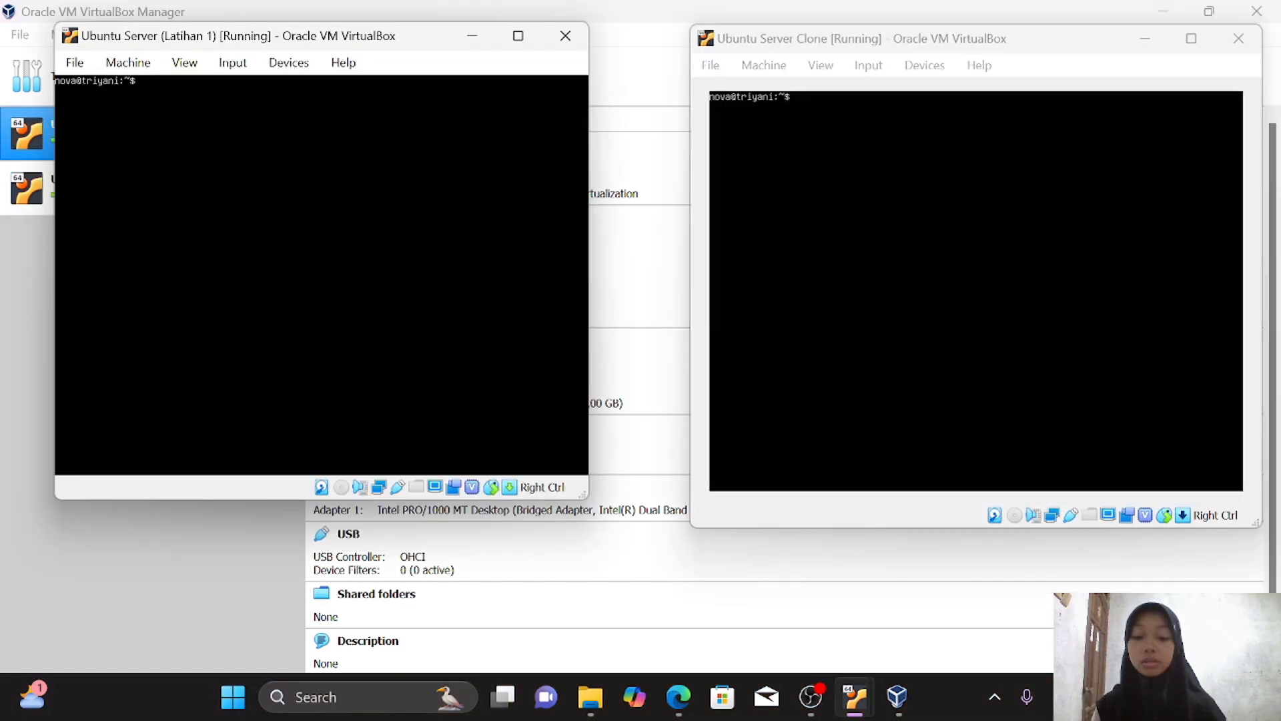
{"action": "type", "text": "sudo nano"}
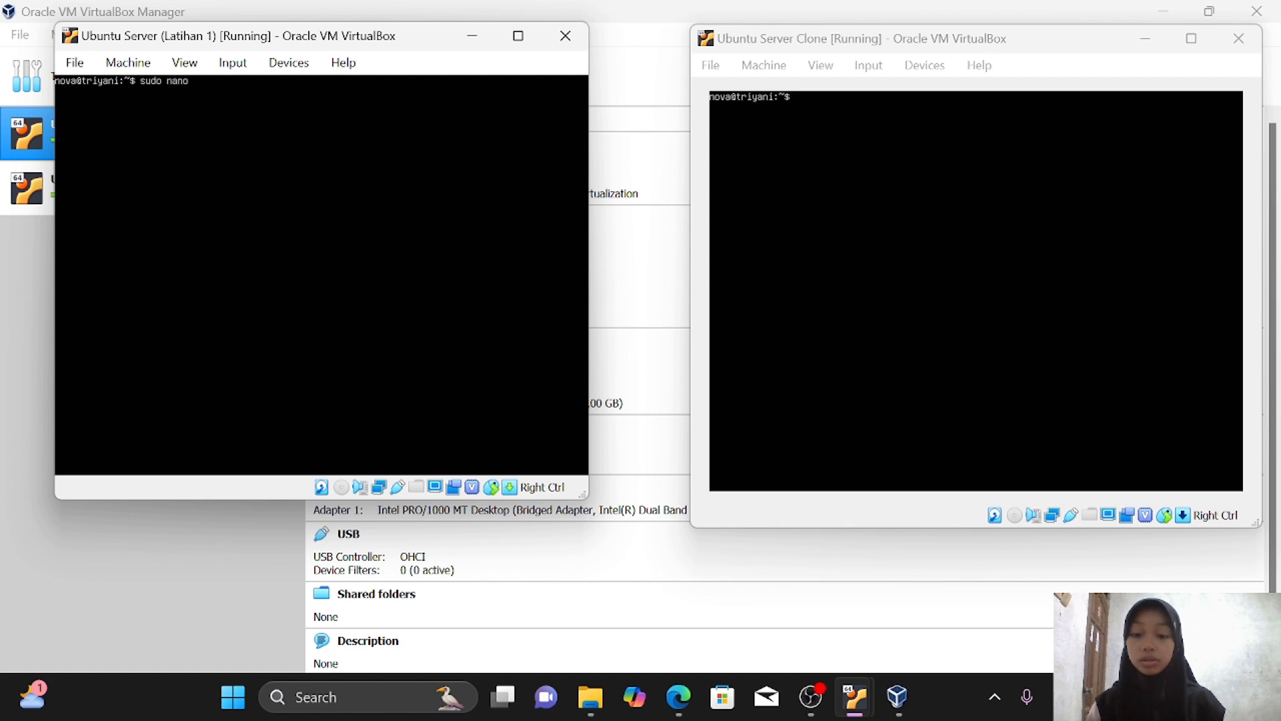
{"action": "type", "text": " /etct"}
{"action": "key", "text": "BackSpace"}
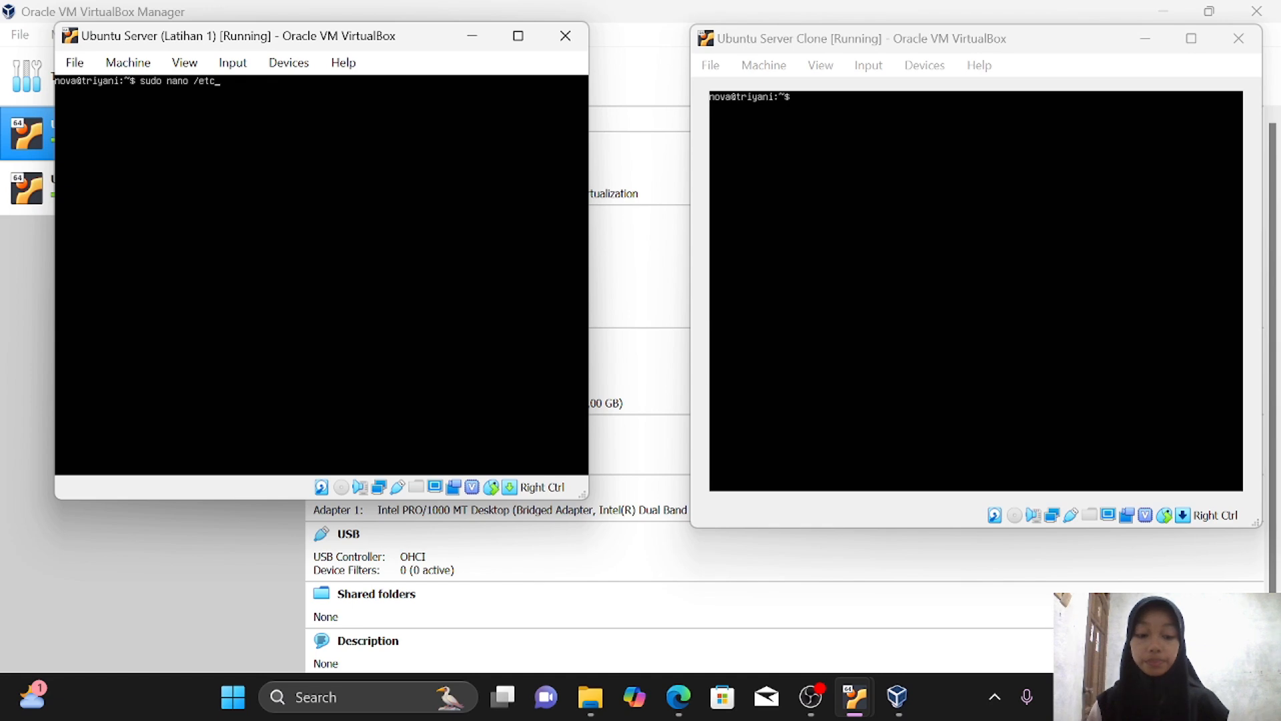
{"action": "type", "text": "/ne"}
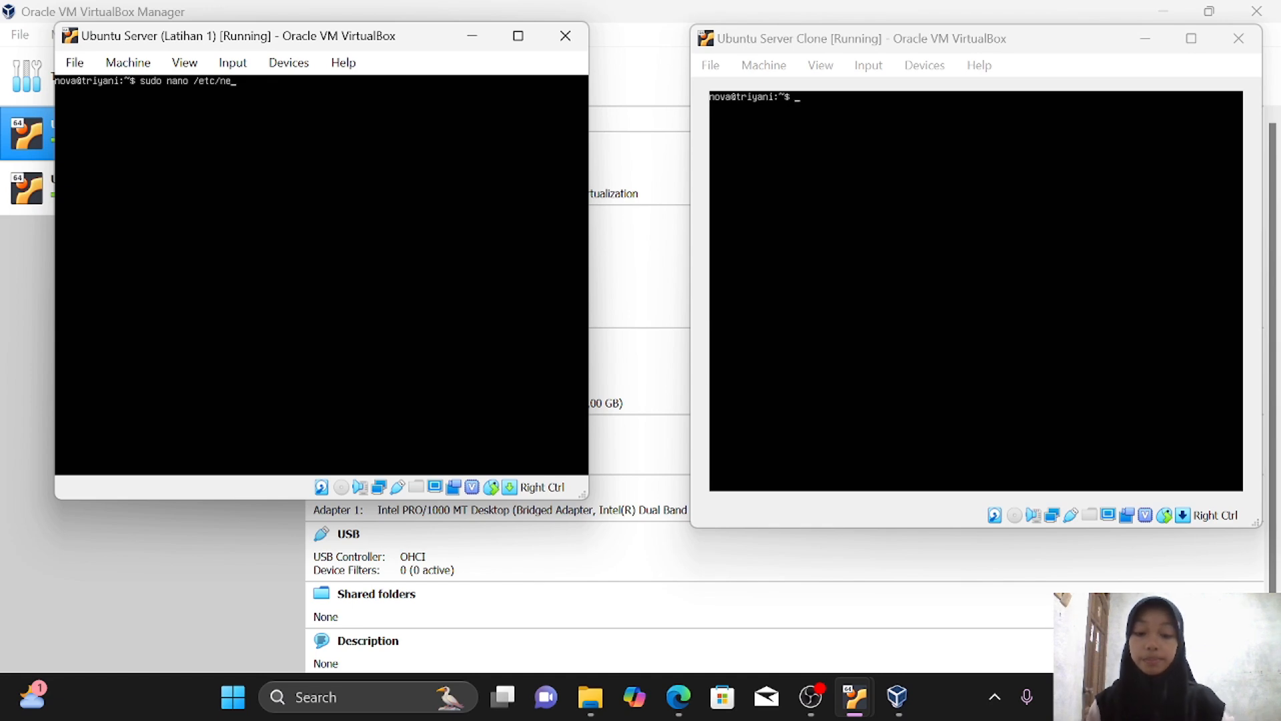
{"action": "type", "text": "tplan"}
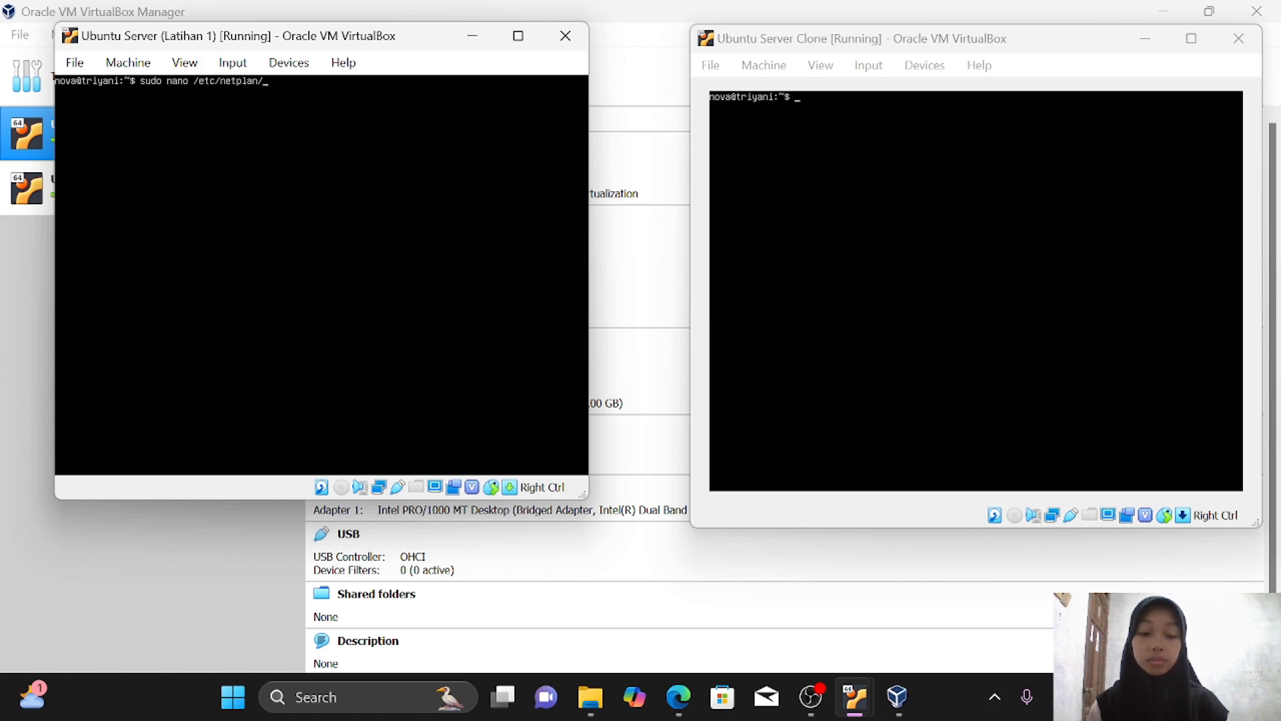
{"action": "type", "text": "/"}
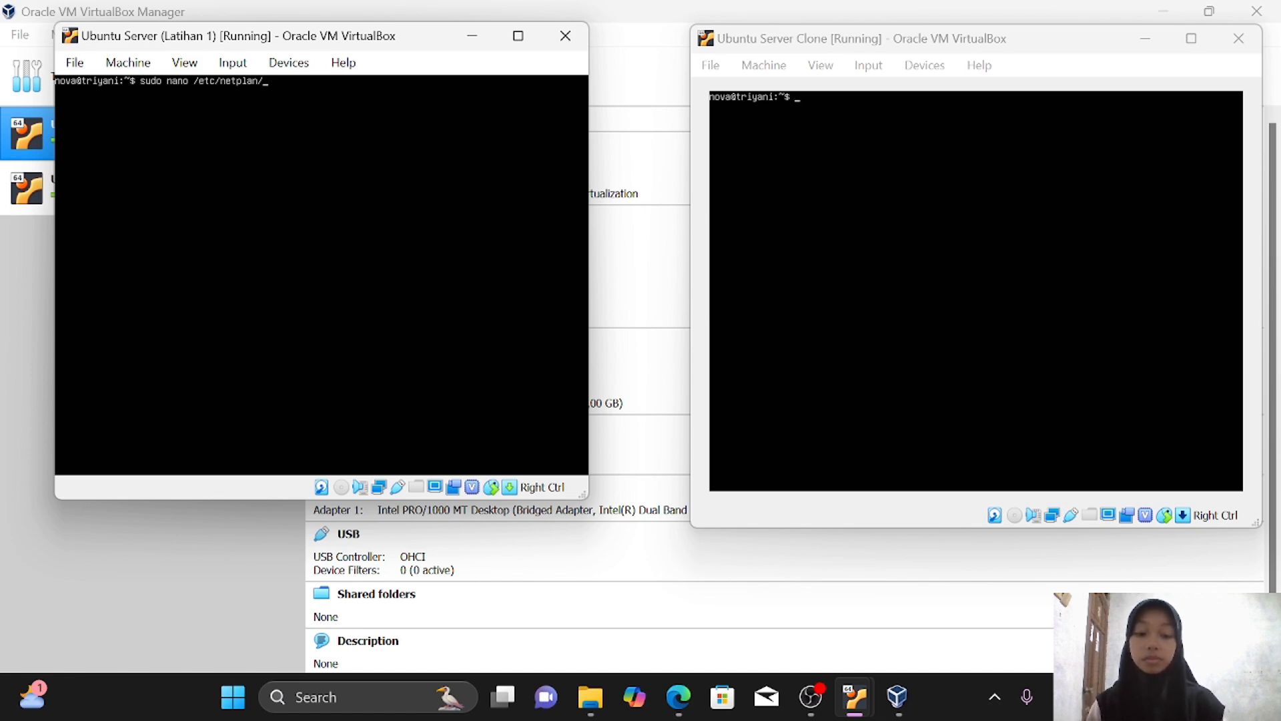
{"action": "type", "text": "00"}
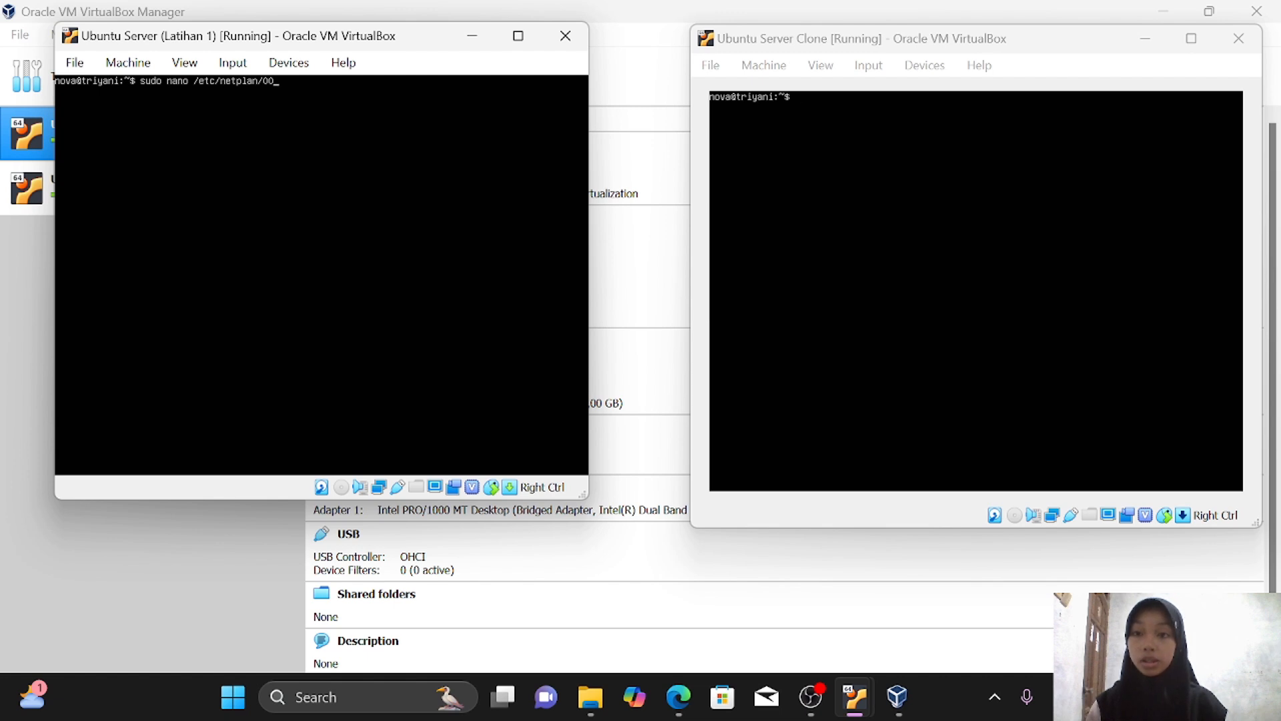
{"action": "key", "text": "Tab"}
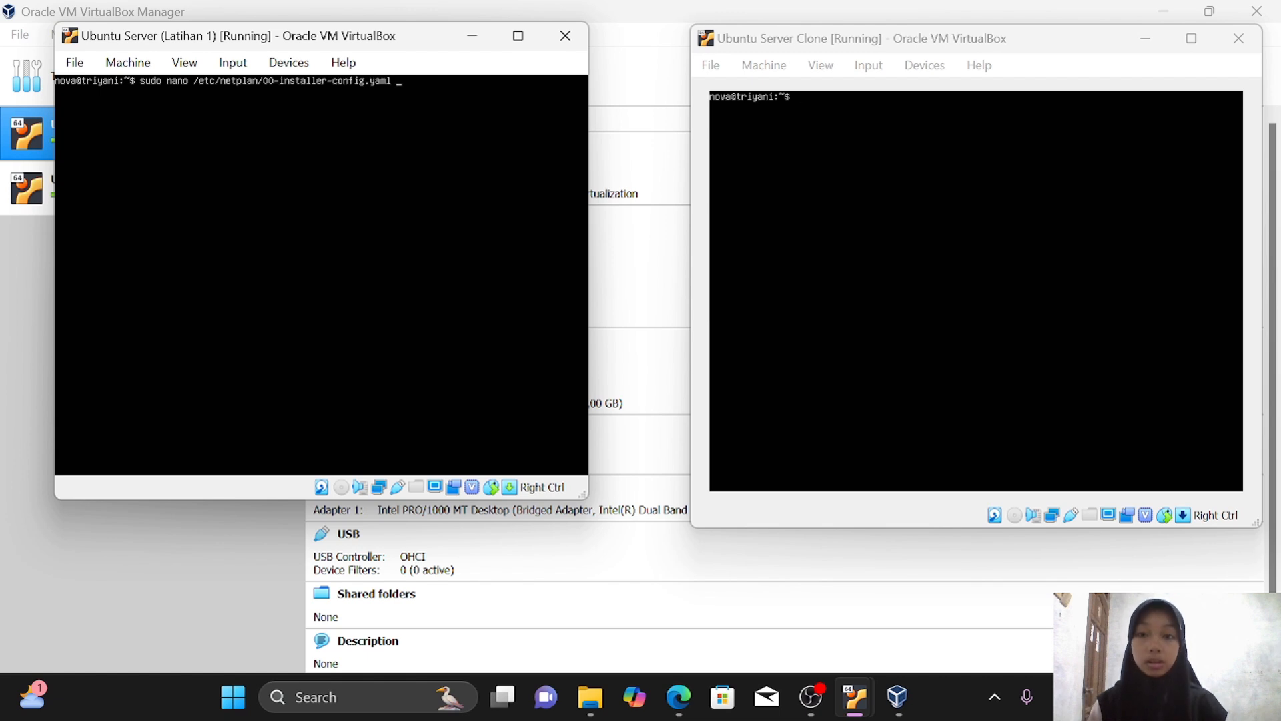
{"action": "key", "text": "Return"}
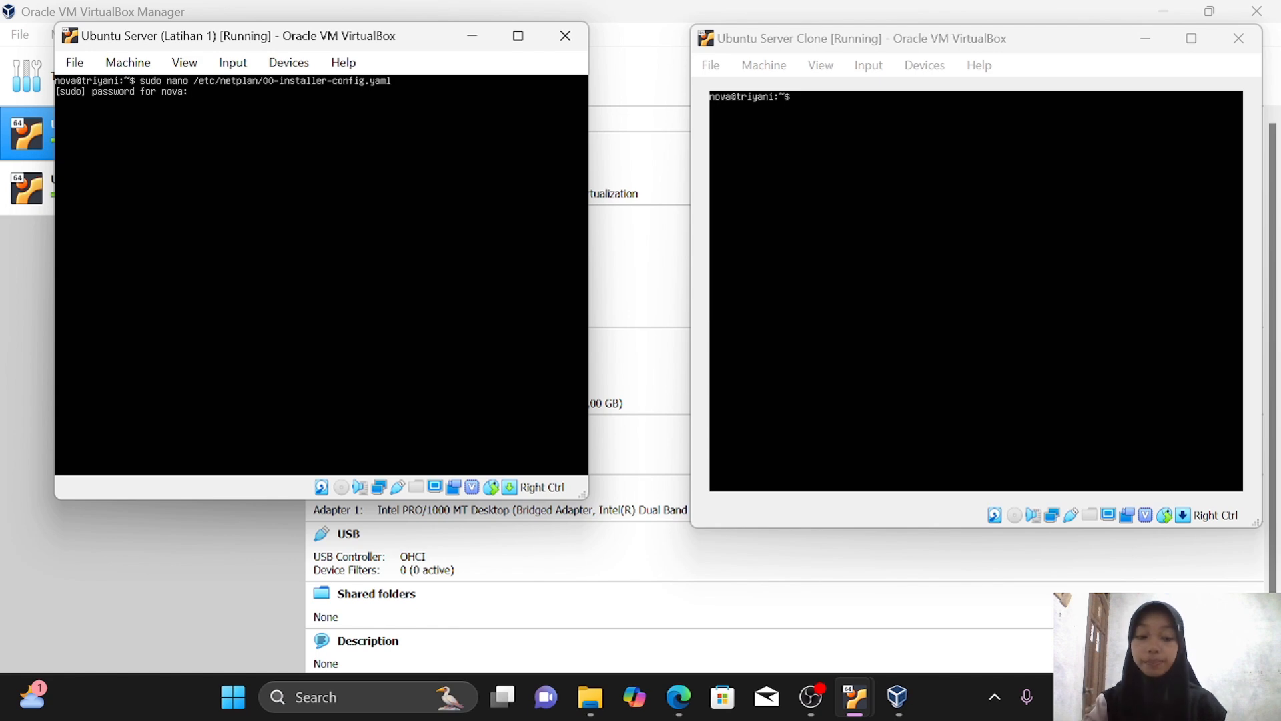
{"action": "key", "text": "Return"}
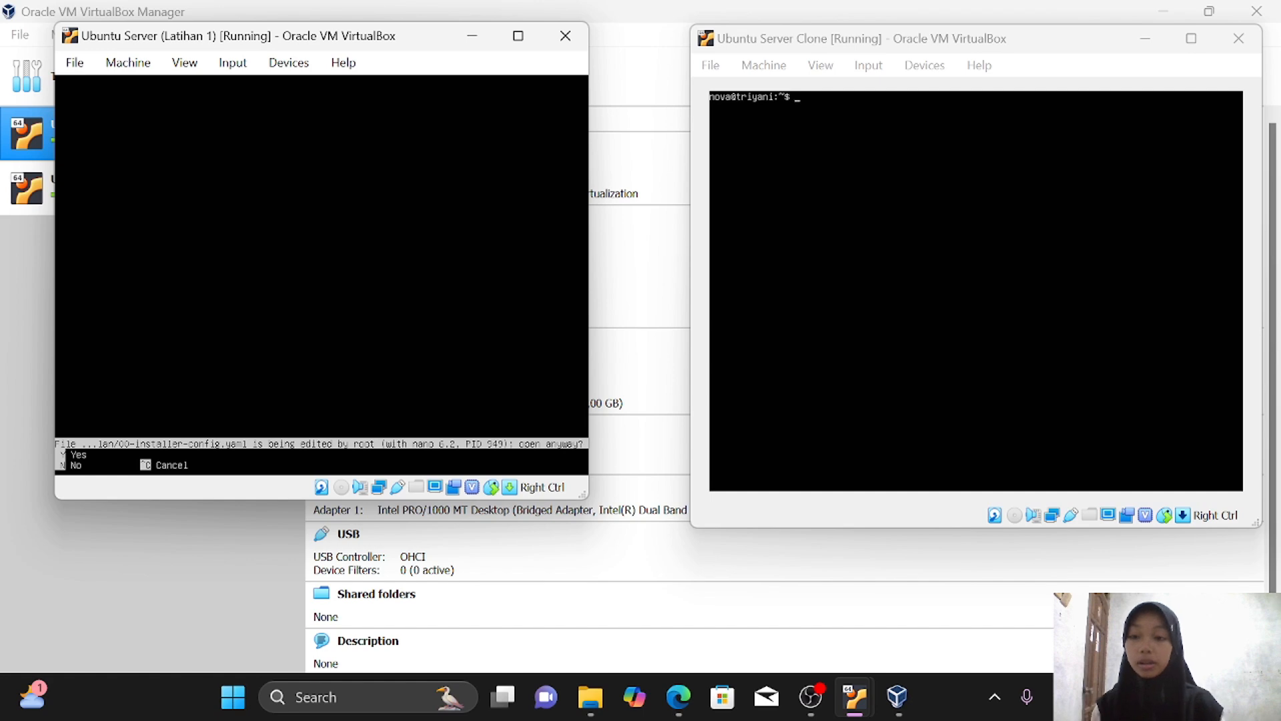
{"action": "key", "text": "y"}
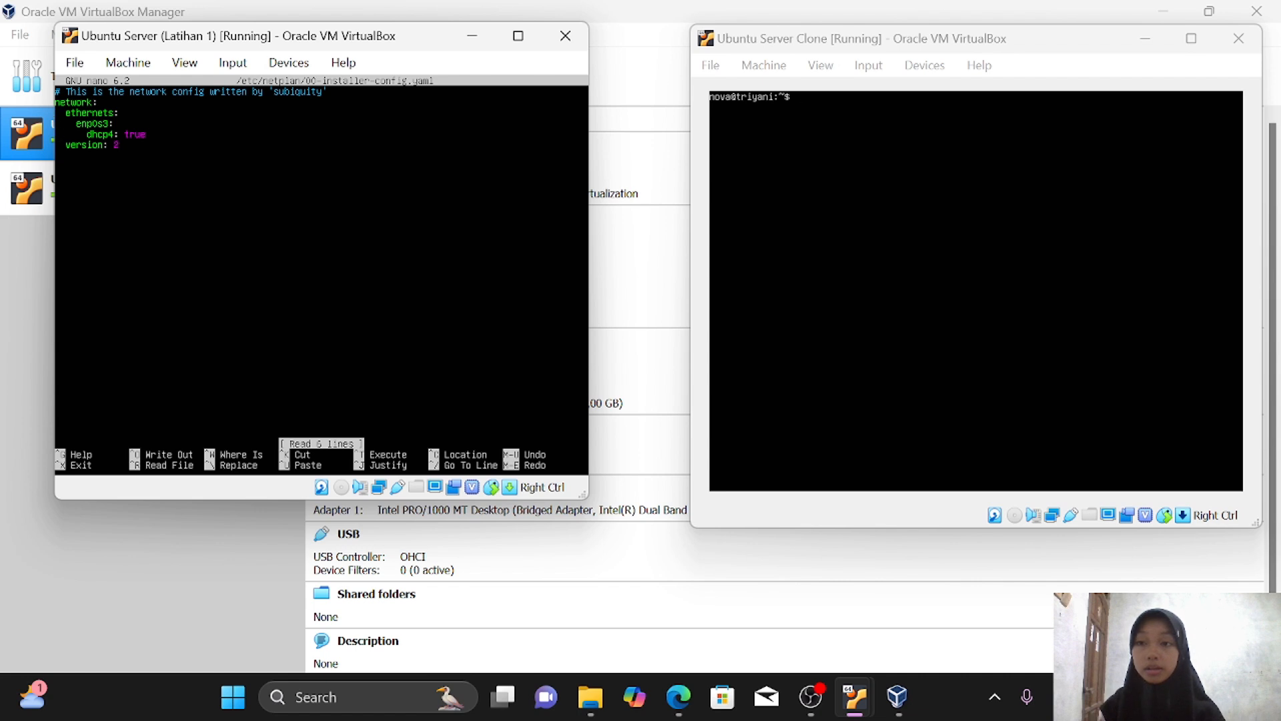
Change dhcp4 from true to no and add 'addresses: [192.168.1.1/24]' below it
{"action": "key", "text": "Right"}
{"action": "key", "text": "Right"}
{"action": "key", "text": "Right"}
{"action": "key", "text": "Right"}
{"action": "key", "text": "Right"}
{"action": "key", "text": "Right"}
{"action": "key", "text": "Right"}
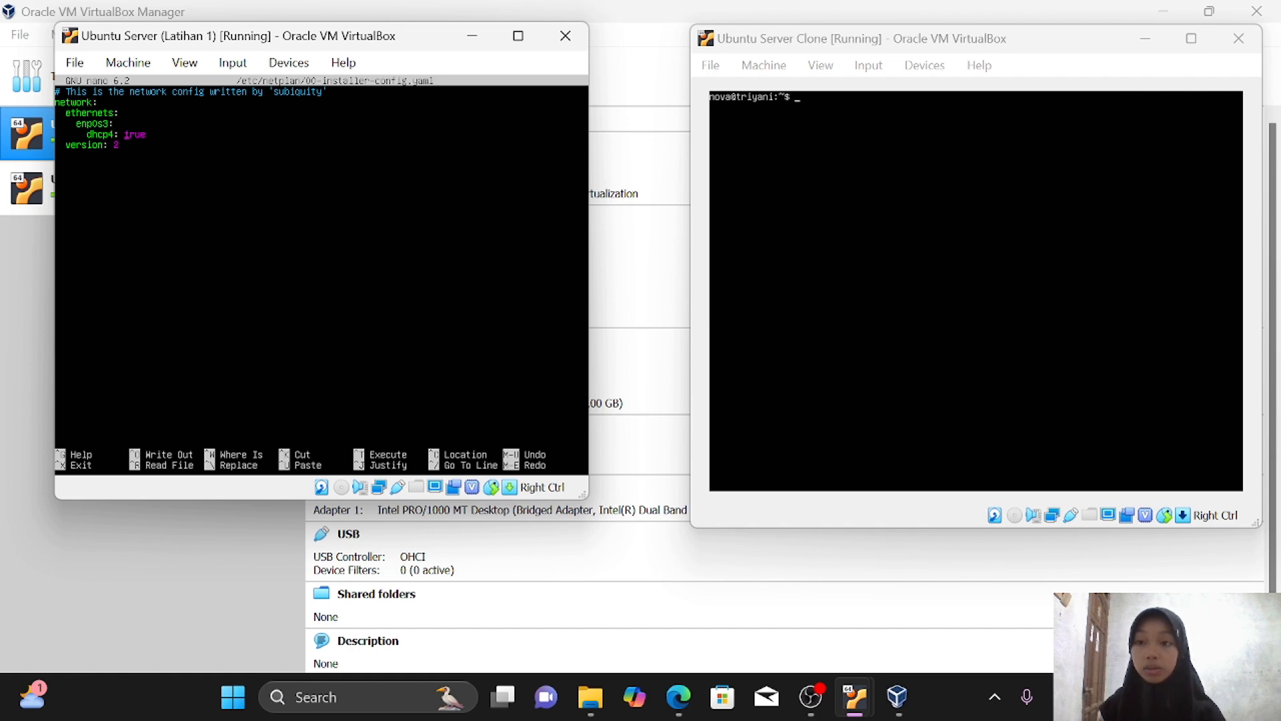
{"action": "key", "text": "BackSpace"}
{"action": "key", "text": "BackSpace"}
{"action": "key", "text": "BackSpace"}
{"action": "key", "text": "BackSpace"}
{"action": "type", "text": "no"}
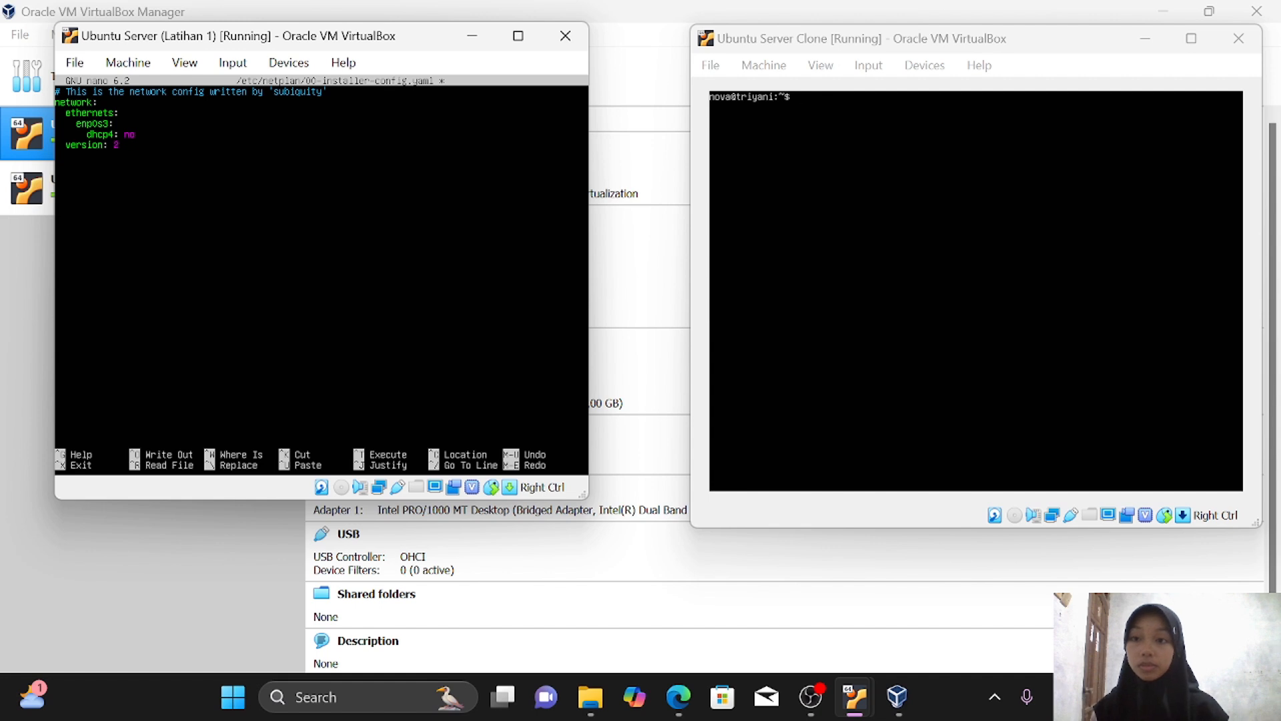
{"action": "key", "text": "Return"}
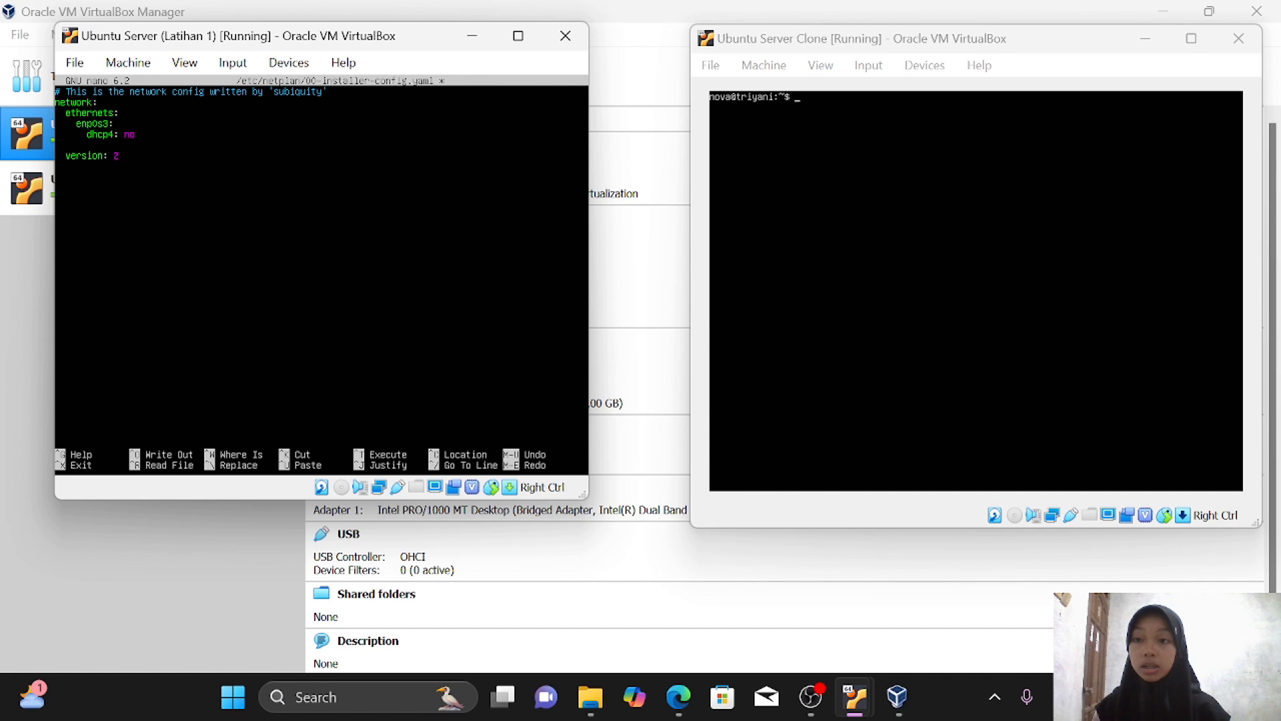
{"action": "type", "text": "addresses: [192.168.1.1/24]"}
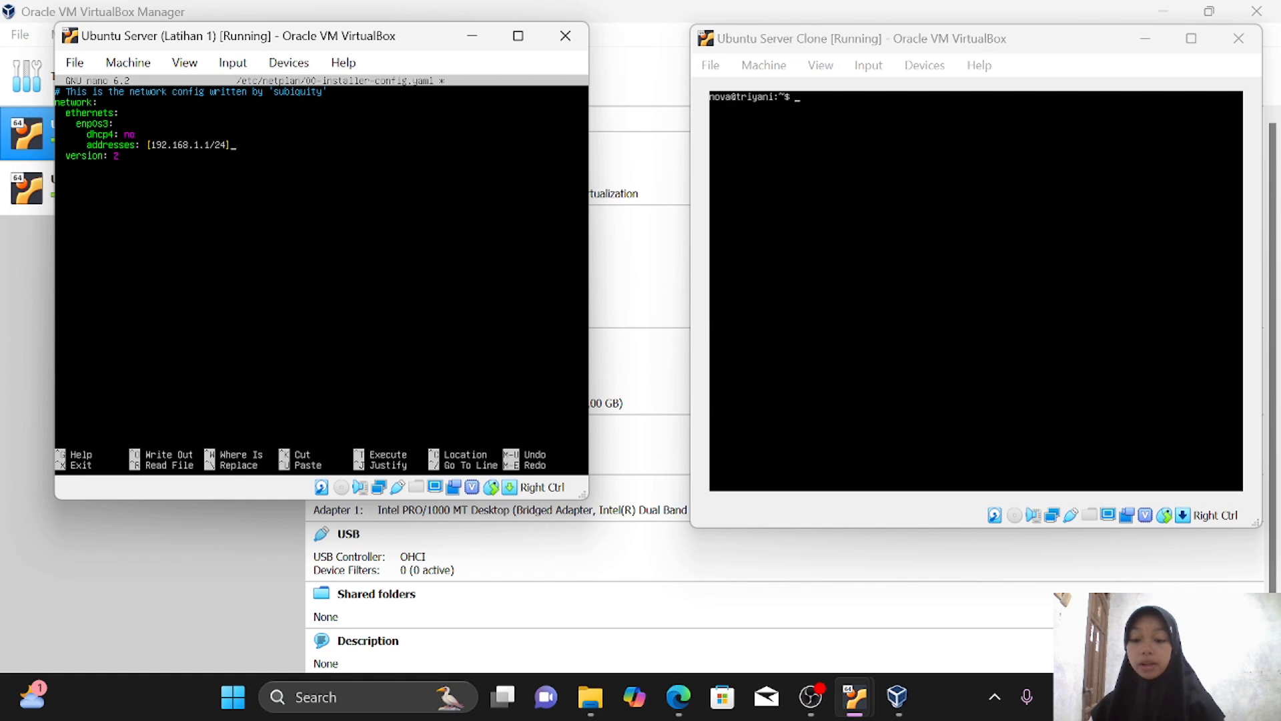
Save the edited netplan file under its existing name and exit nano
{"action": "key", "text": "ctrl+x"}
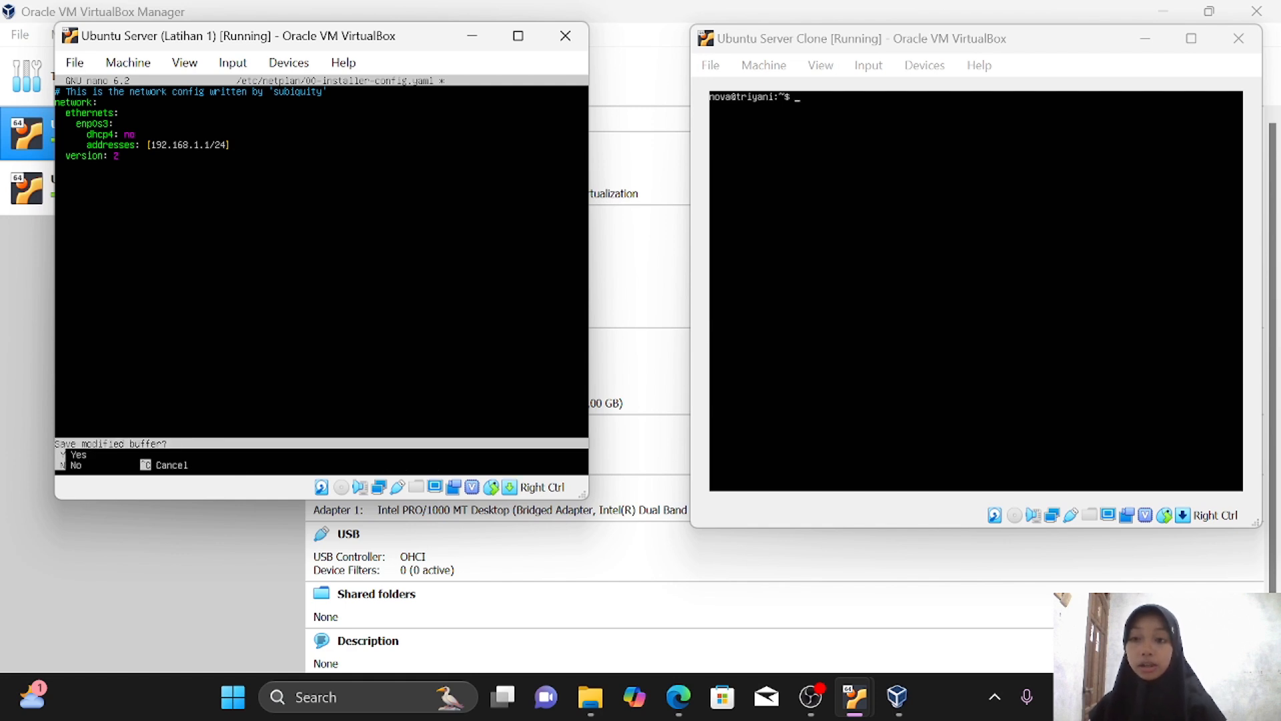
{"action": "key", "text": "y"}
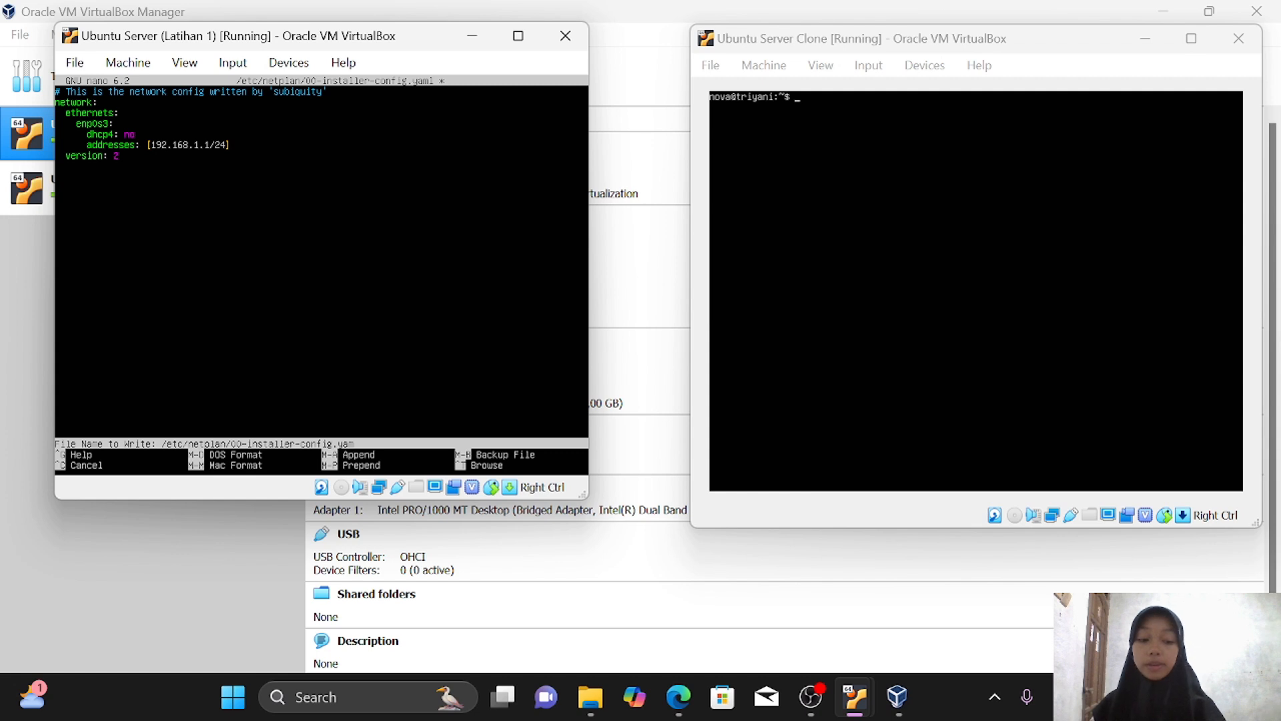
{"action": "key", "text": "Return"}
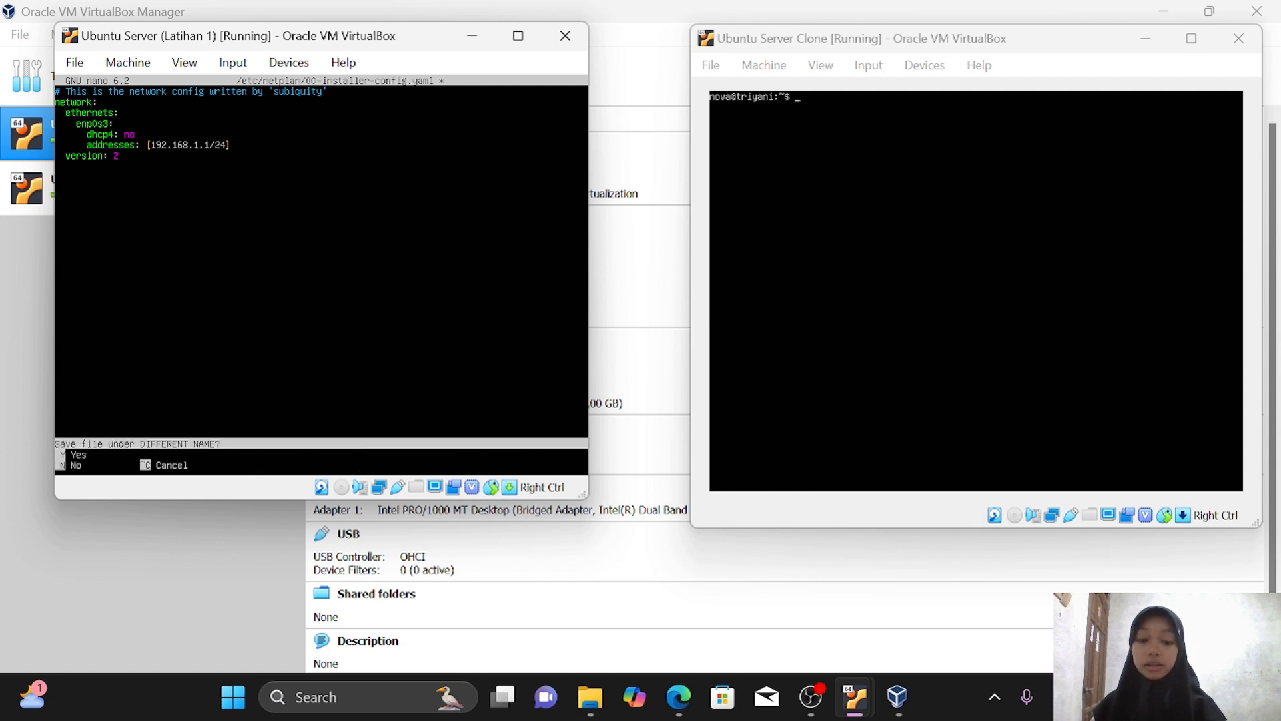
Confirm saving the netplan file, run sudo netplan apply, then list addresses with ip address
{"action": "key", "text": "y"}
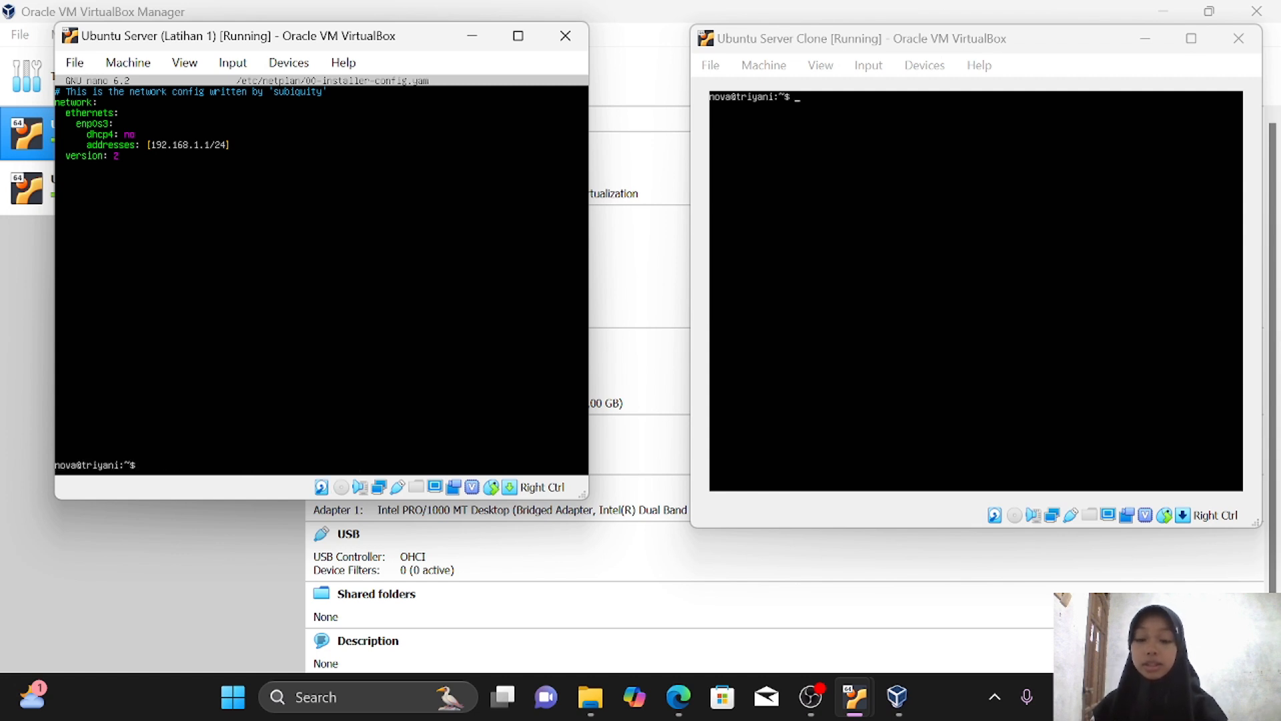
{"action": "type", "text": "sud"}
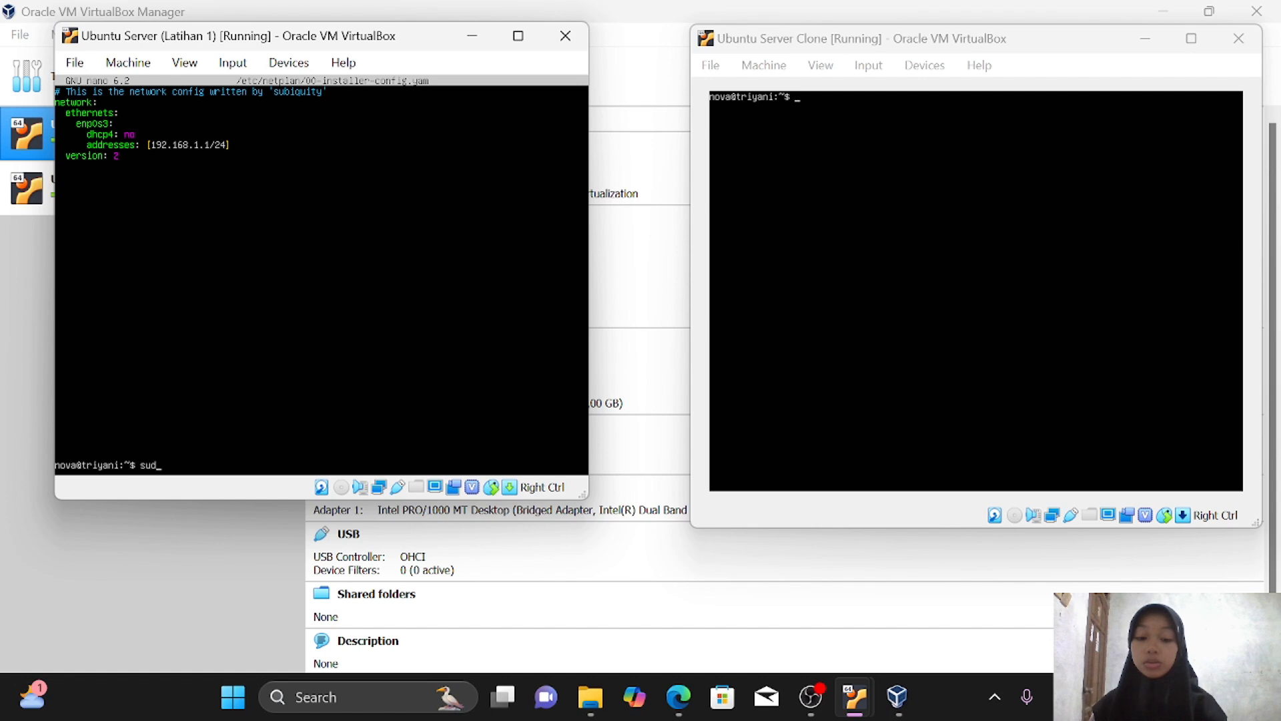
{"action": "type", "text": "o netplan apply"}
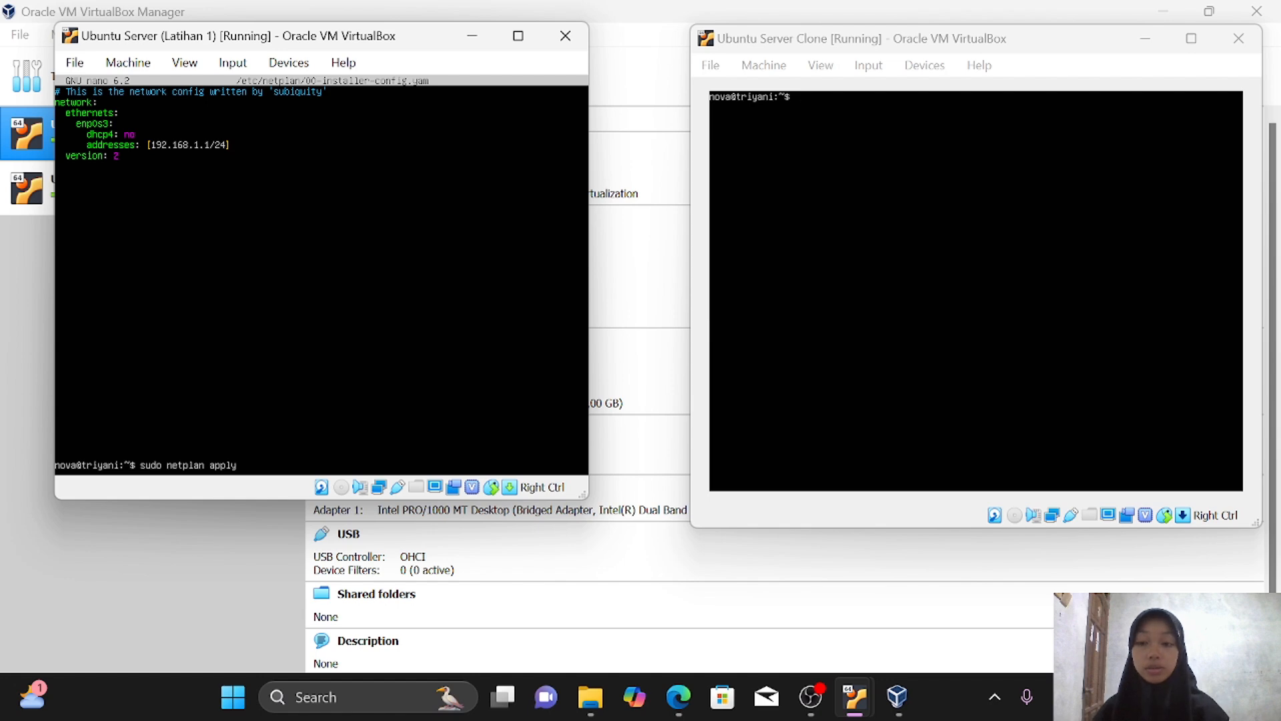
{"action": "key", "text": "Return"}
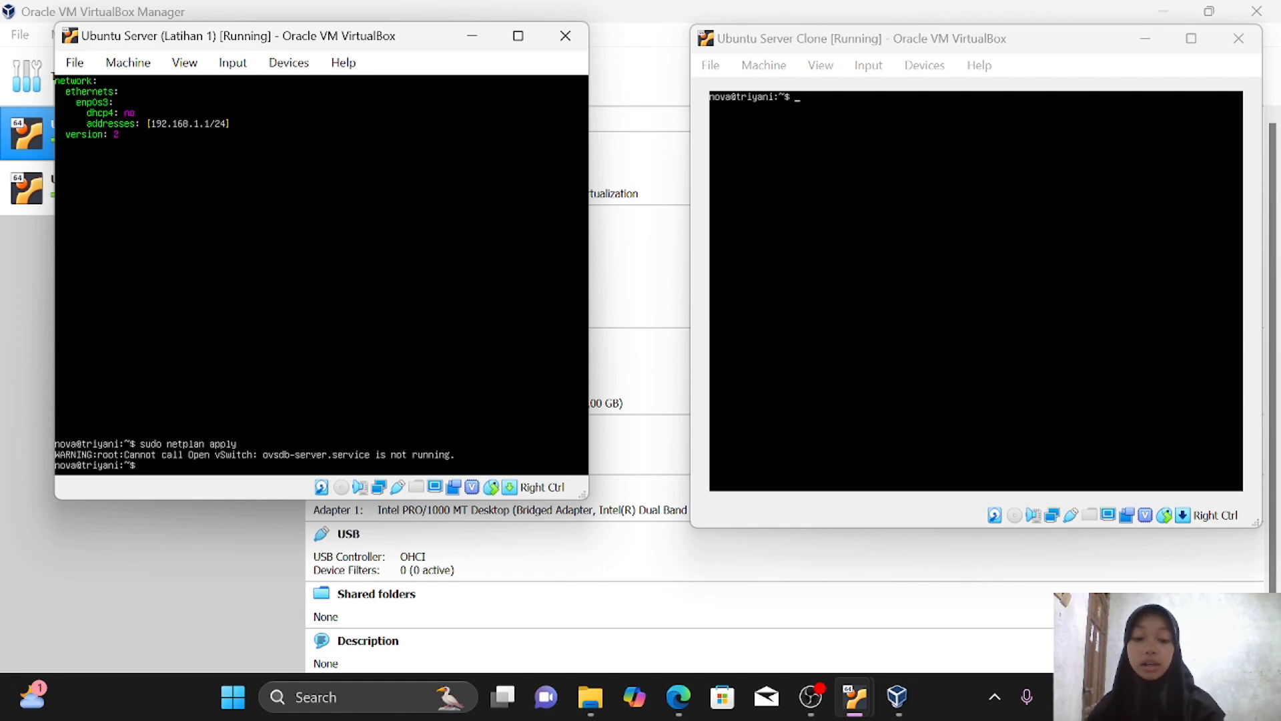
{"action": "type", "text": "ip addr"}
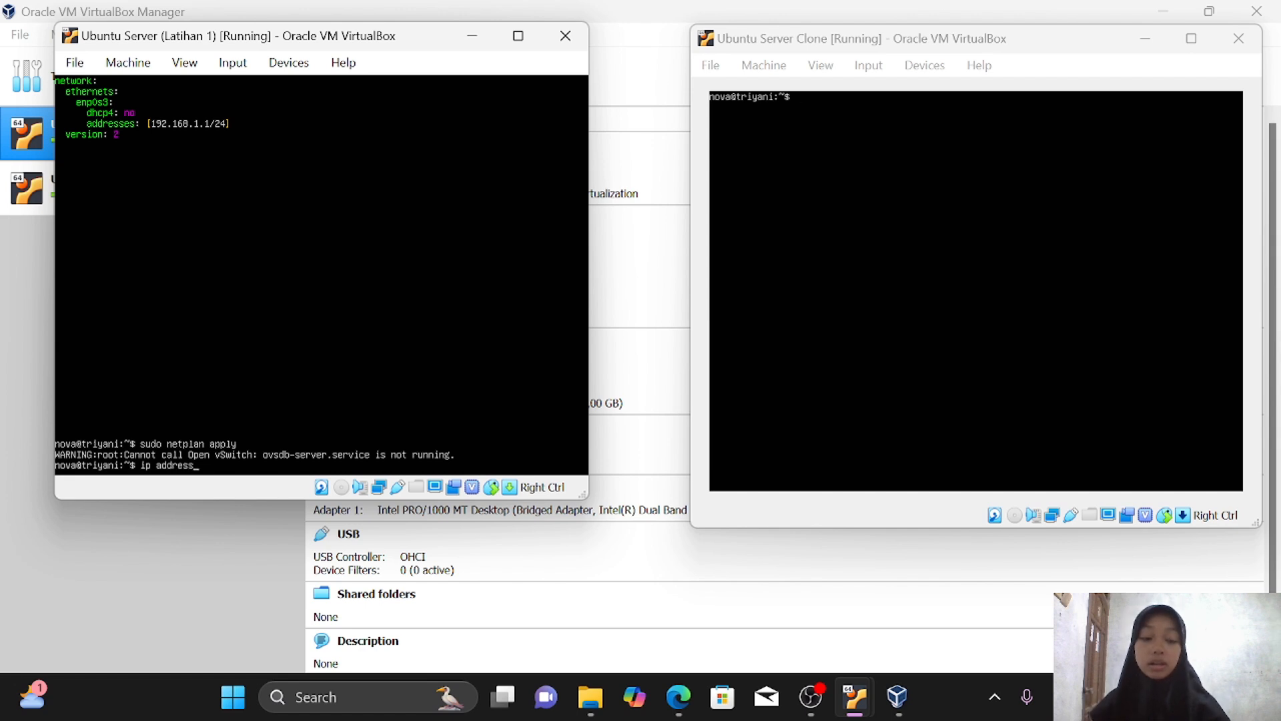
{"action": "type", "text": "ess"}
{"action": "key", "text": "Return"}
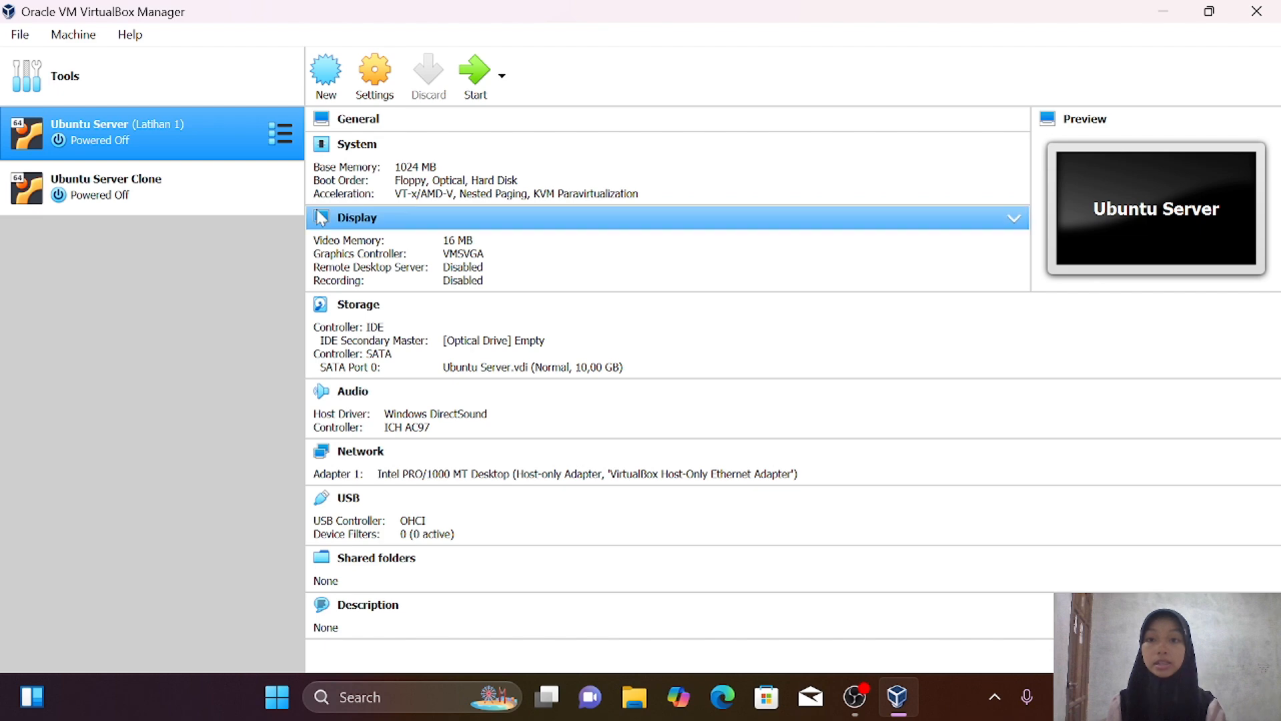
Attach Ubuntu Server's Adapter 1 to Internal Network named 'internal 1' and save
{"action": "left_click", "coordinate": [374, 72]}
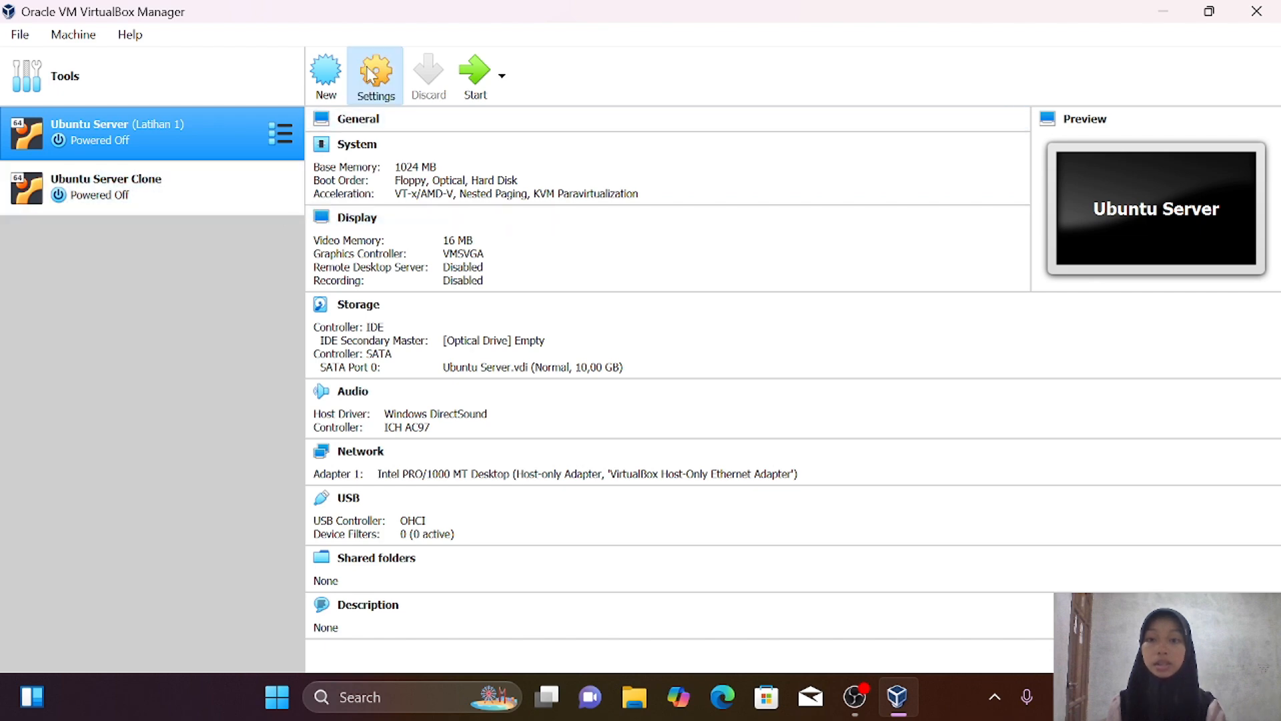
{"action": "left_click", "coordinate": [309, 249]}
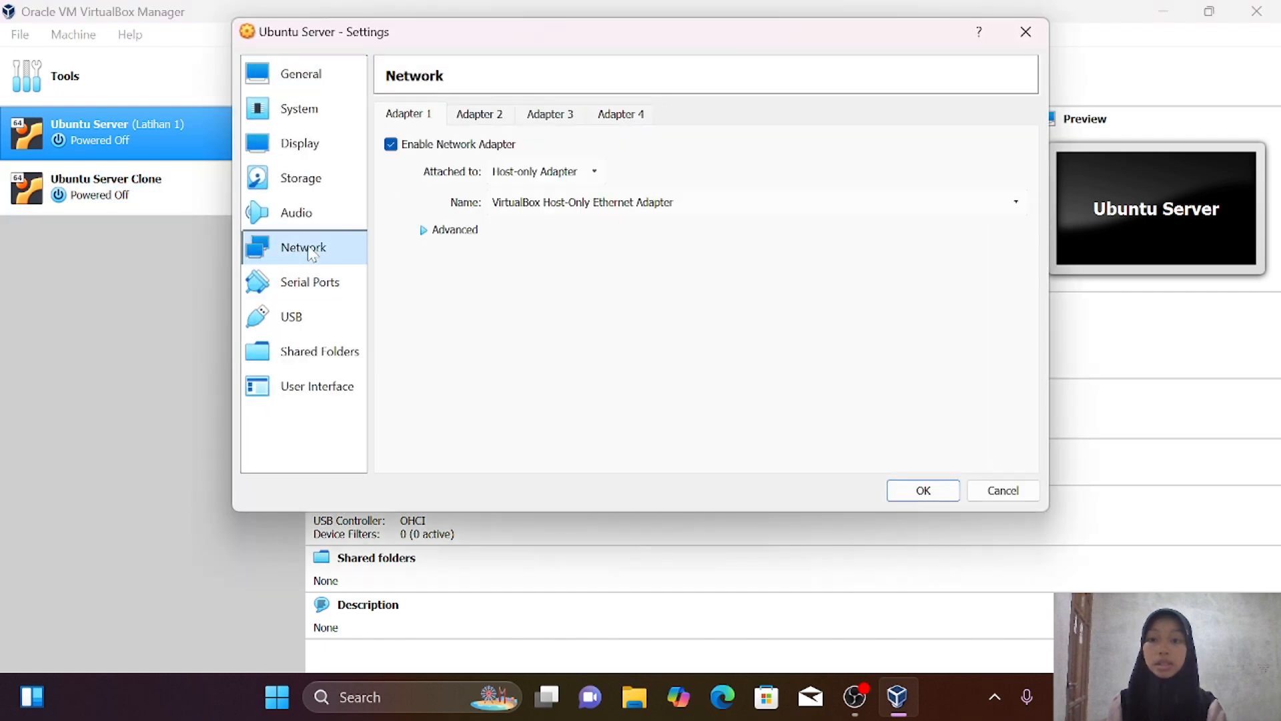
{"action": "left_click", "coordinate": [532, 175]}
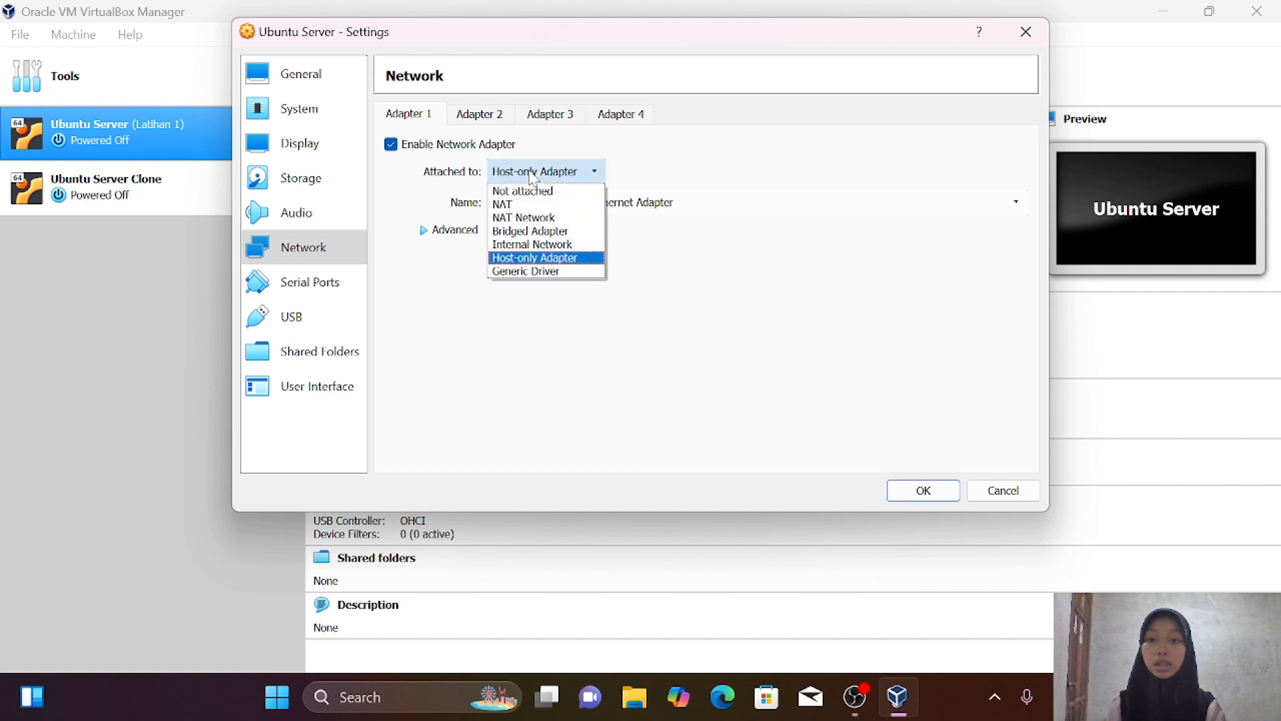
{"action": "left_click", "coordinate": [570, 247]}
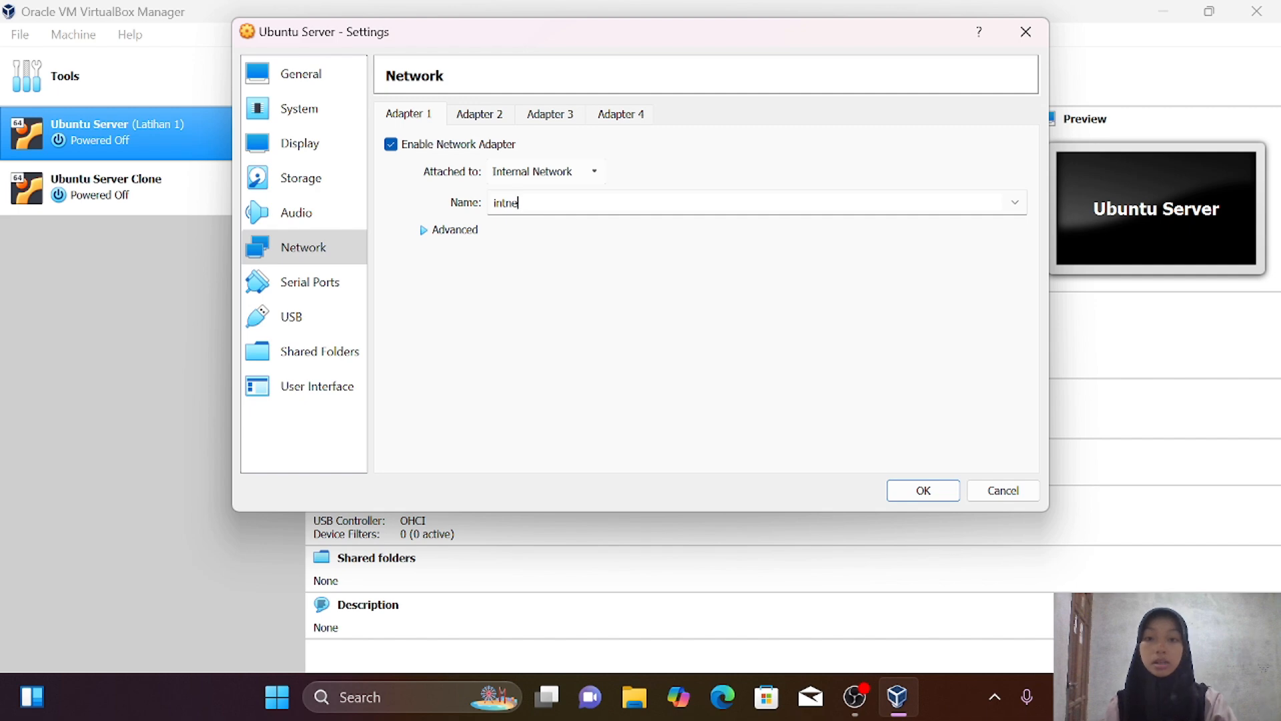
{"action": "key", "text": "BackSpace"}
{"action": "key", "text": "BackSpace"}
{"action": "key", "text": "BackSpace"}
{"action": "key", "text": "BackSpace"}
{"action": "key", "text": "BackSpace"}
{"action": "key", "text": "BackSpace"}
{"action": "type", "text": "inet"}
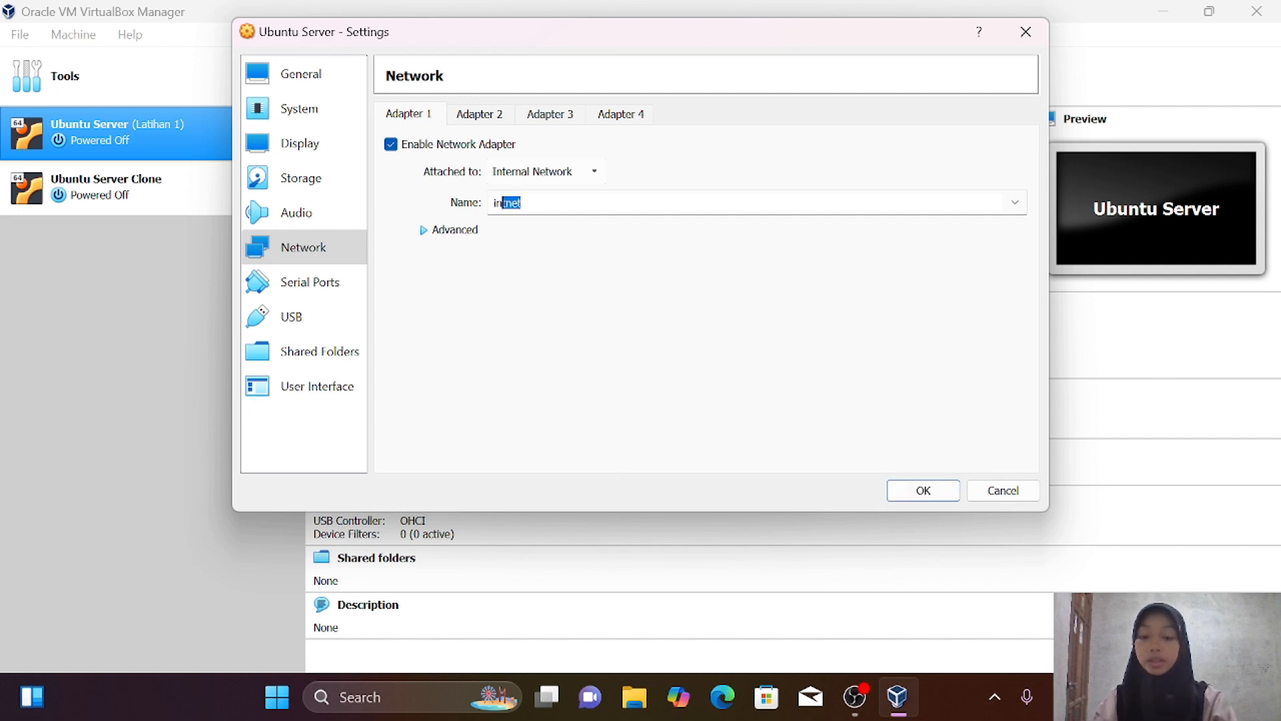
{"action": "key", "text": "BackSpace"}
{"action": "key", "text": "BackSpace"}
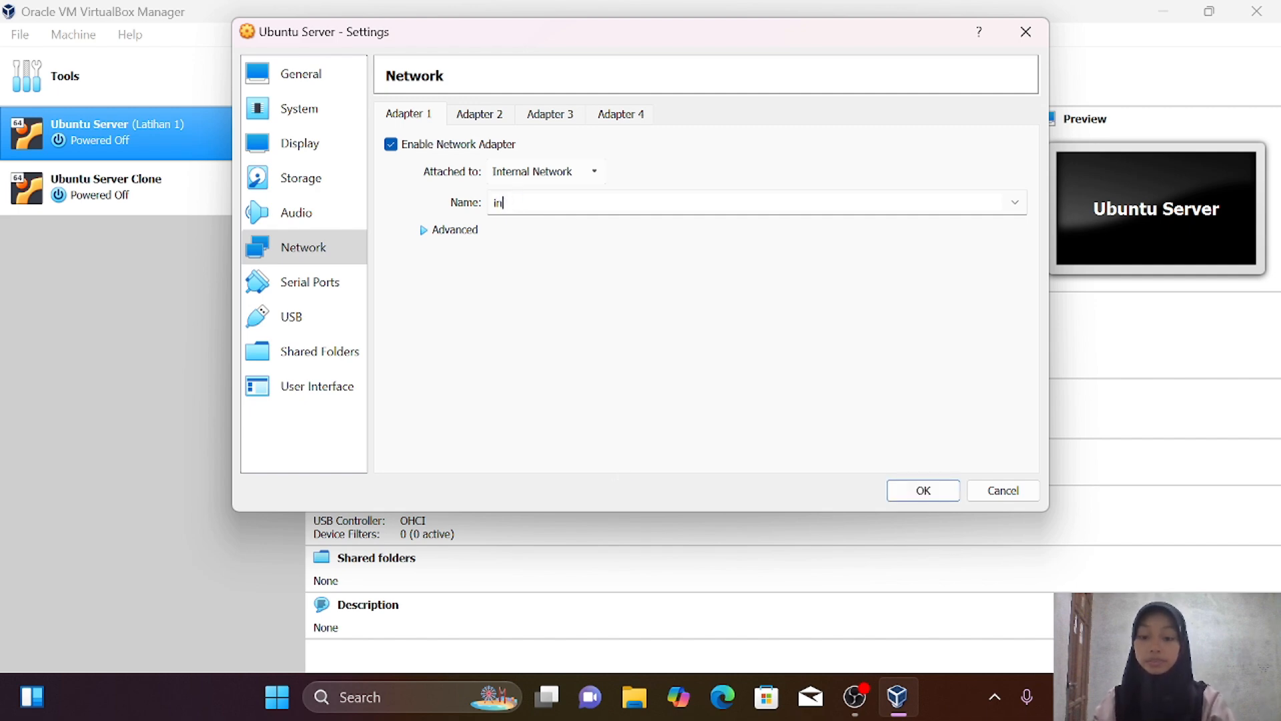
{"action": "type", "text": "ternal"}
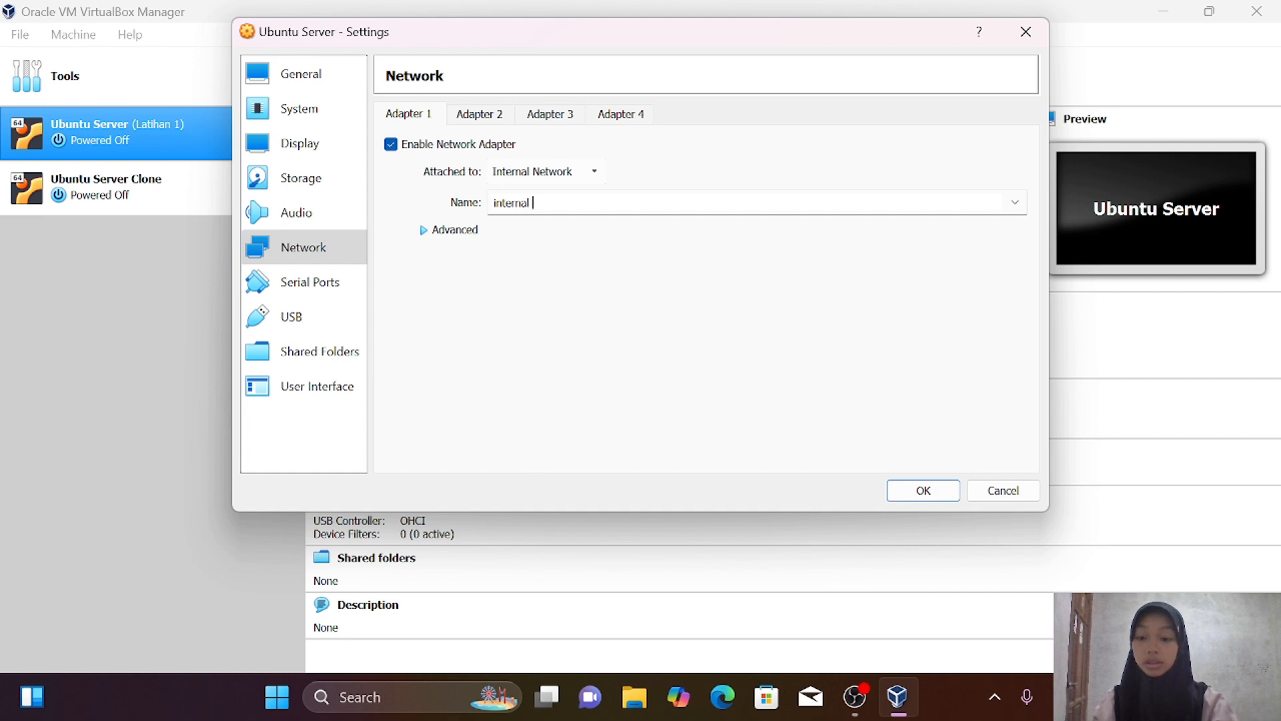
{"action": "type", "text": " 1"}
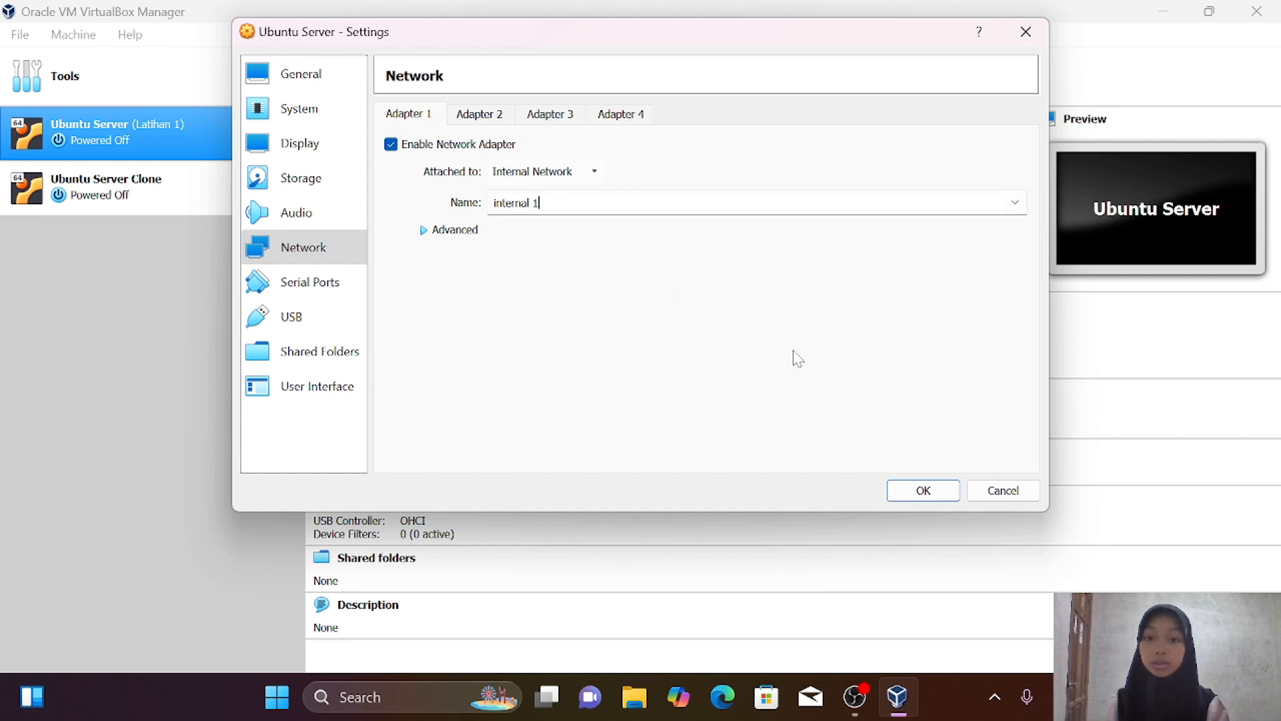
{"action": "left_click", "coordinate": [923, 490]}
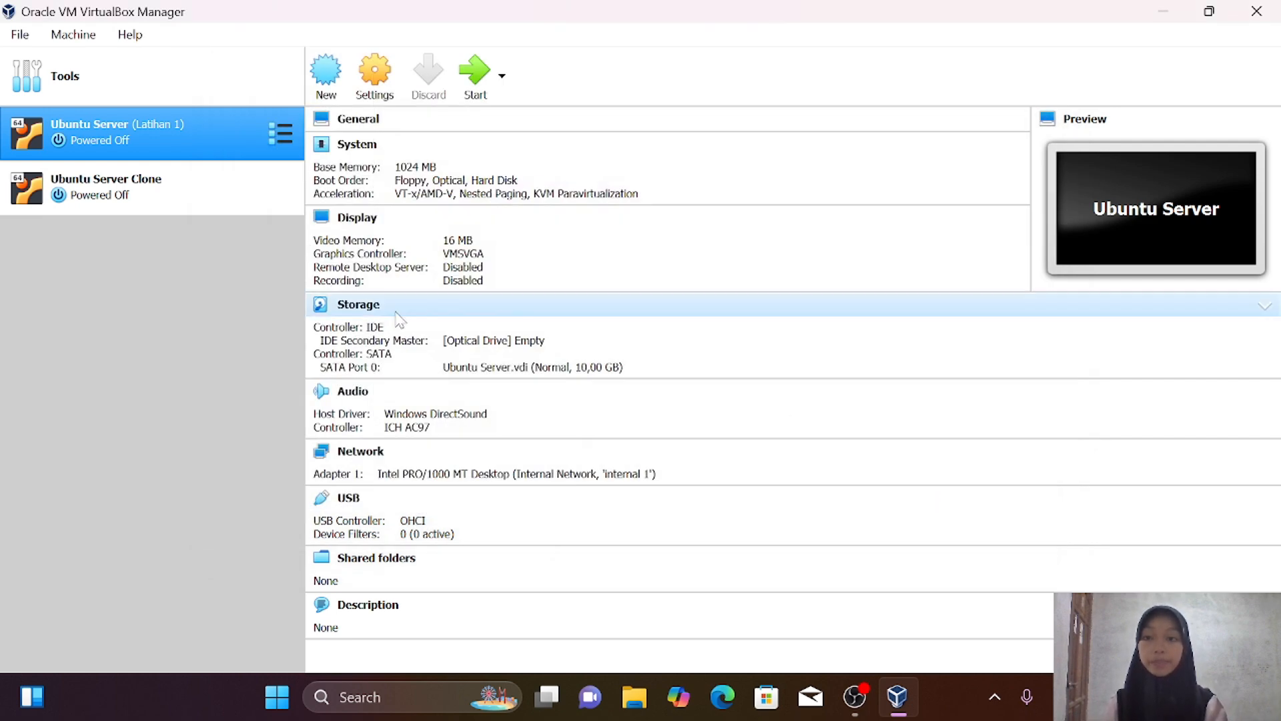
Switch Ubuntu Server Clone's Adapter 1 from Host-only Adapter to Internal Network
{"action": "left_click", "coordinate": [115, 191]}
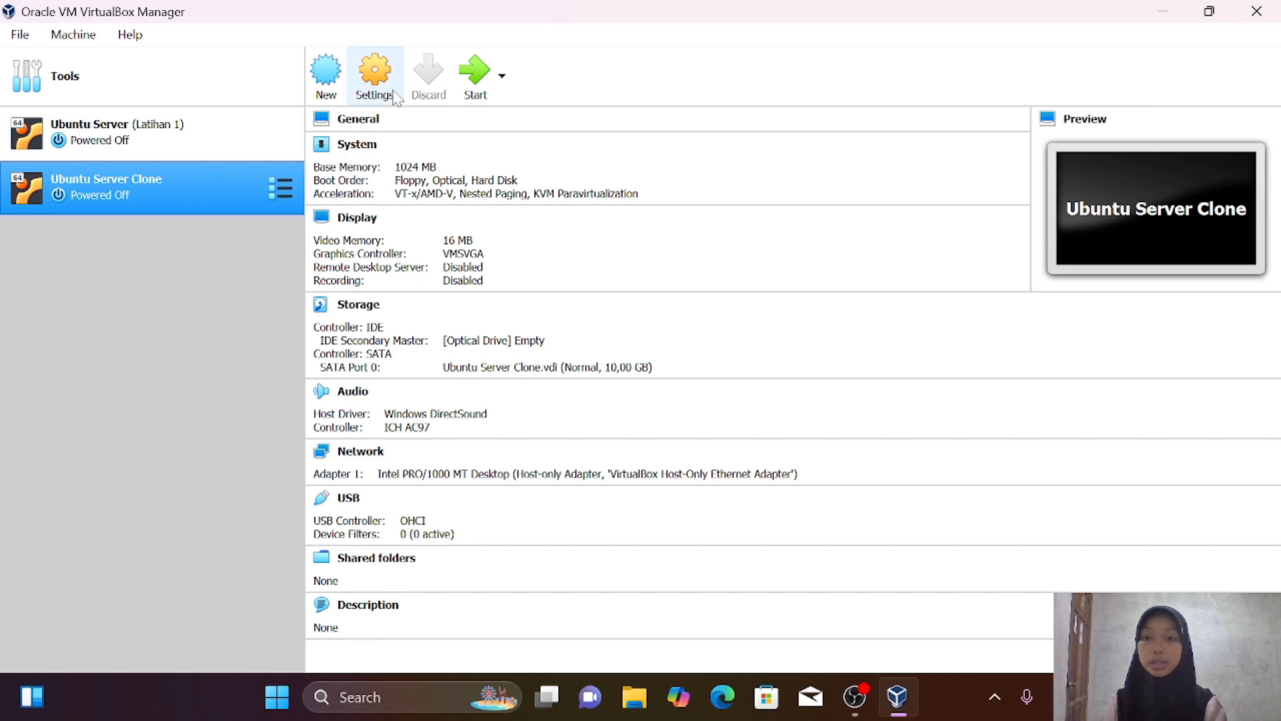
{"action": "left_click", "coordinate": [374, 75]}
{"action": "left_click", "coordinate": [307, 257]}
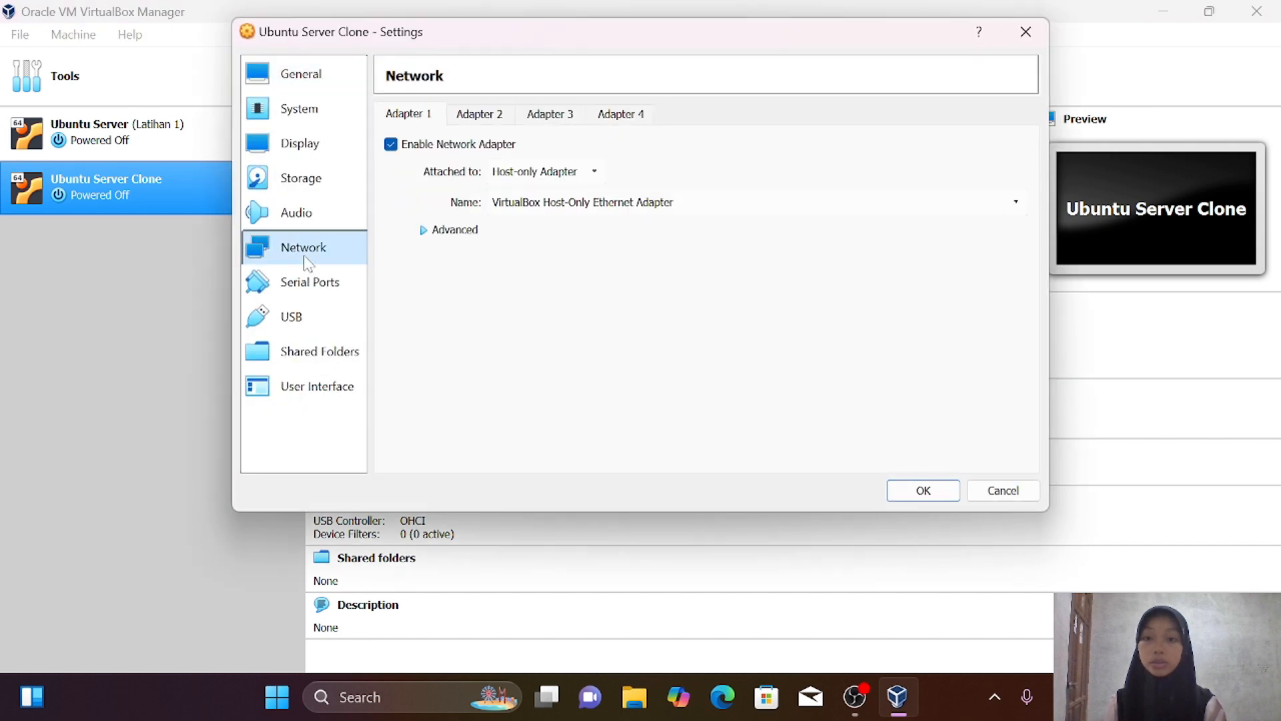
{"action": "left_click", "coordinate": [527, 173]}
{"action": "left_click", "coordinate": [530, 245]}
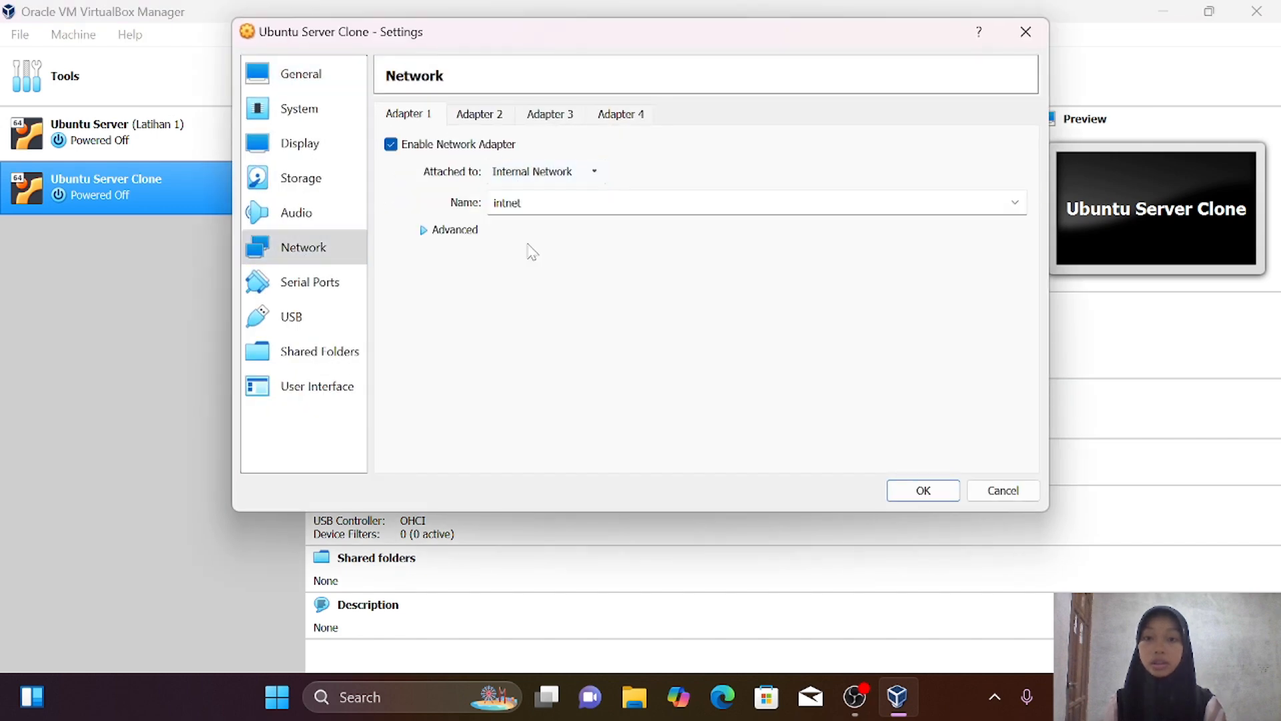
Name the clone's internal network 'internal 1' and save its network settings
{"action": "left_click", "coordinate": [567, 203]}
{"action": "key", "text": "BackSpace"}
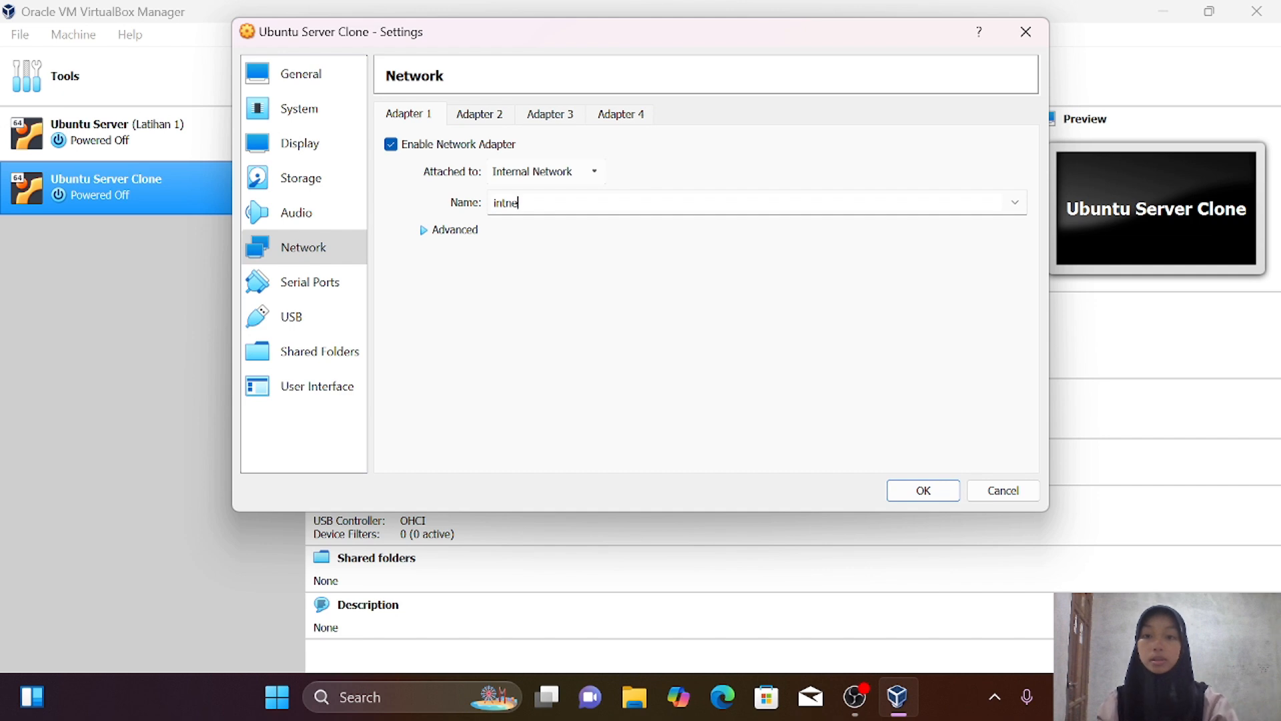
{"action": "key", "text": "BackSpace"}
{"action": "key", "text": "BackSpace"}
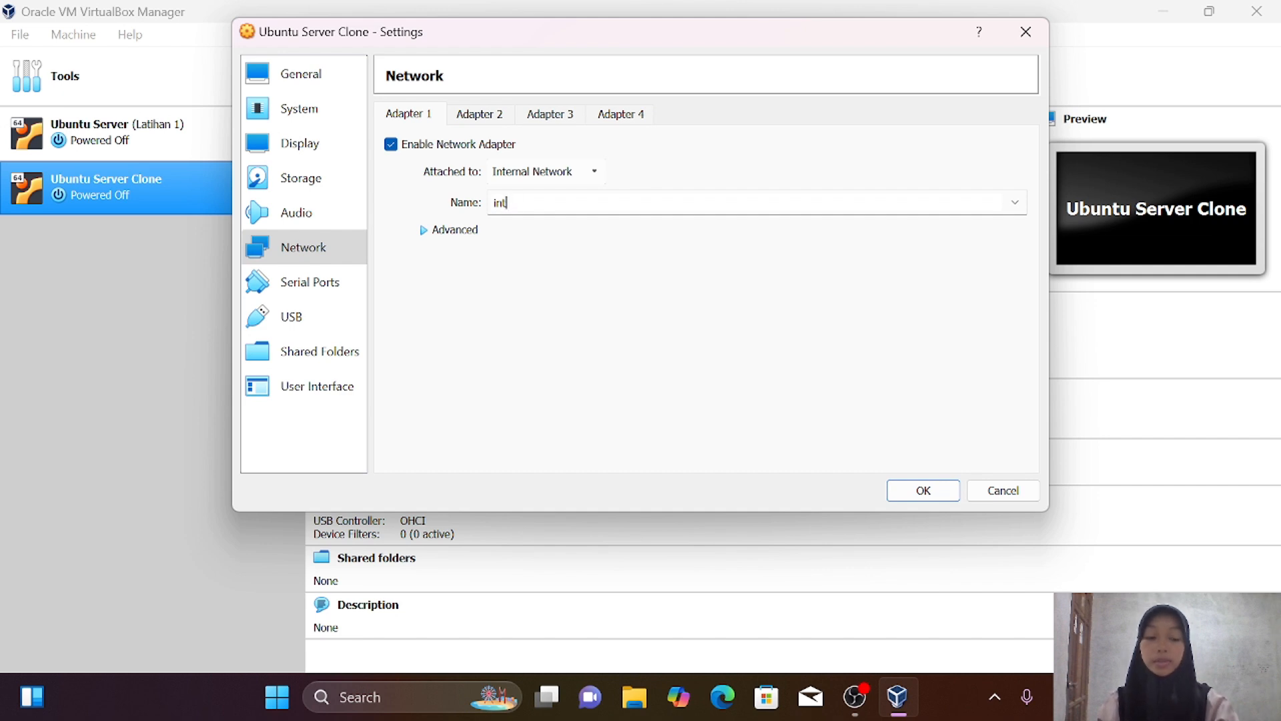
{"action": "key", "text": "BackSpace"}
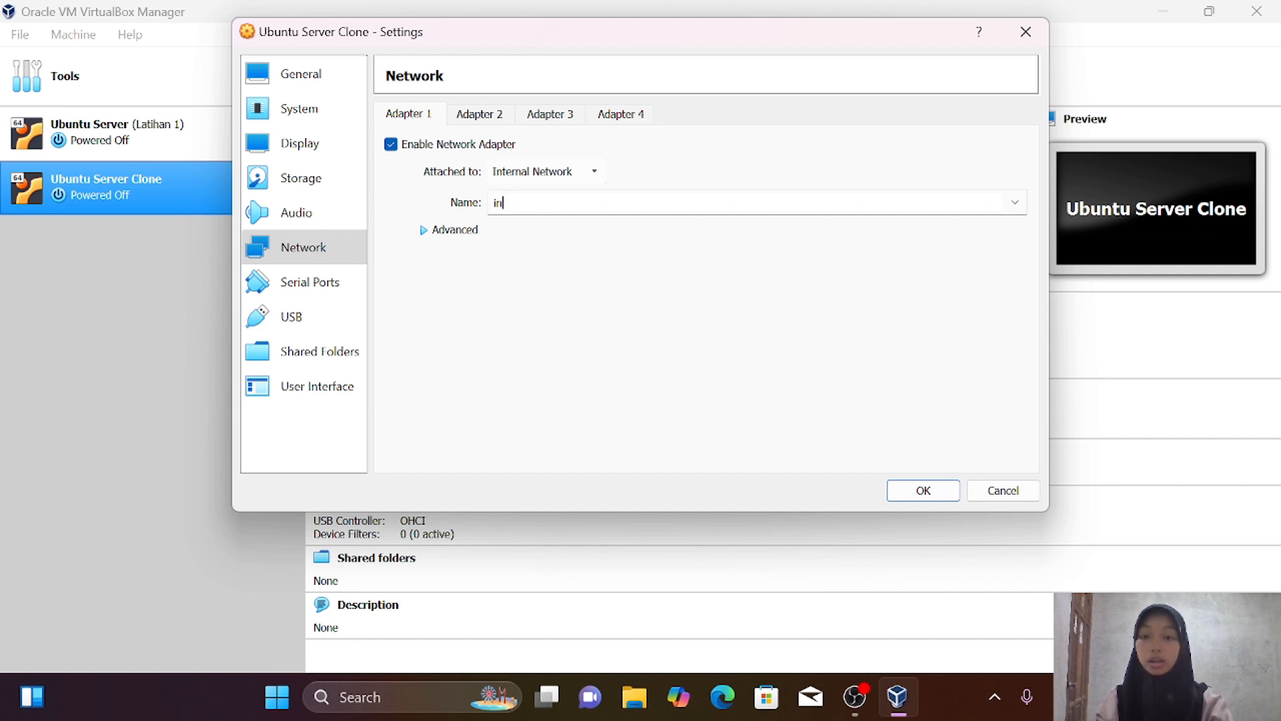
{"action": "key", "text": "BackSpace"}
{"action": "key", "text": "BackSpace"}
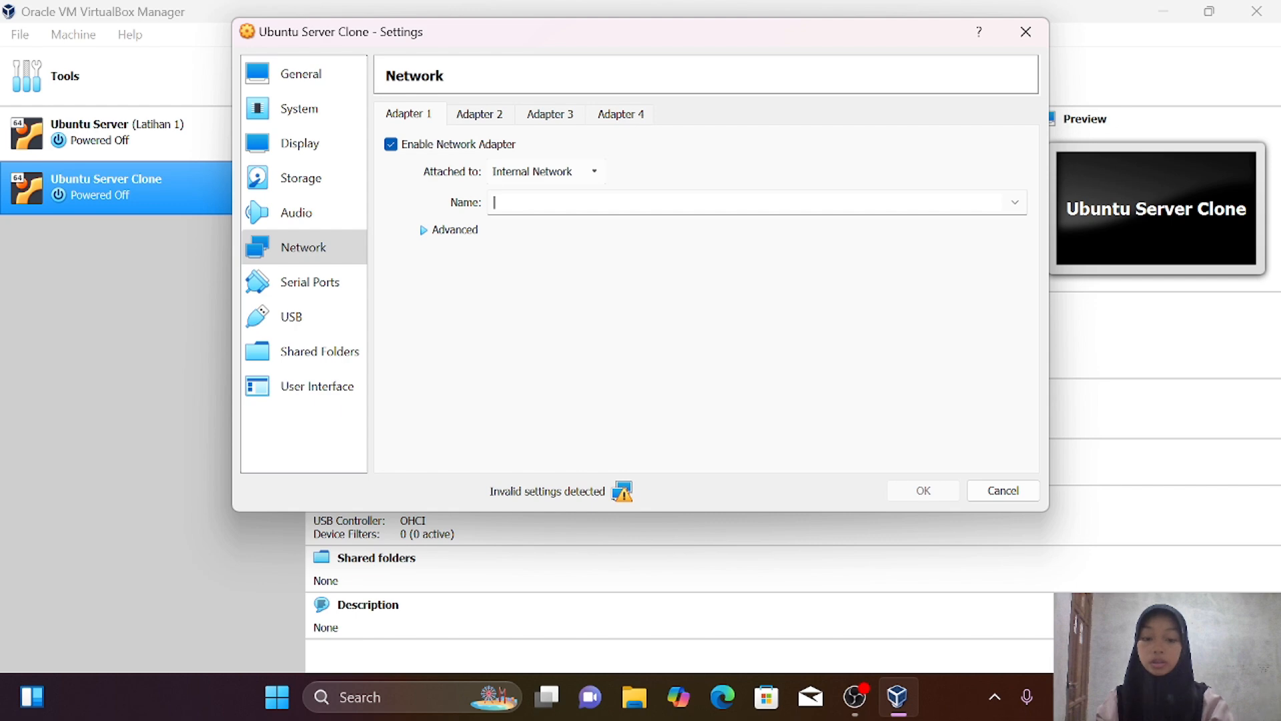
{"action": "type", "text": "internal1"}
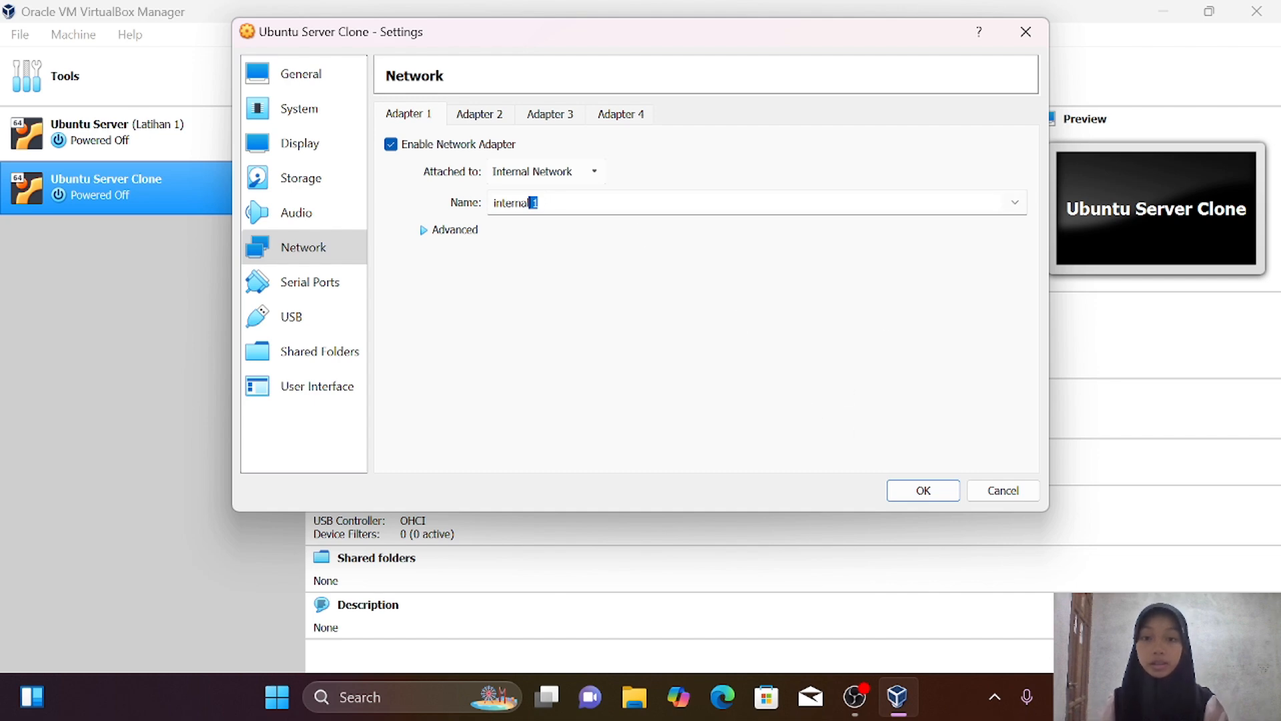
{"action": "left_click", "coordinate": [934, 203]}
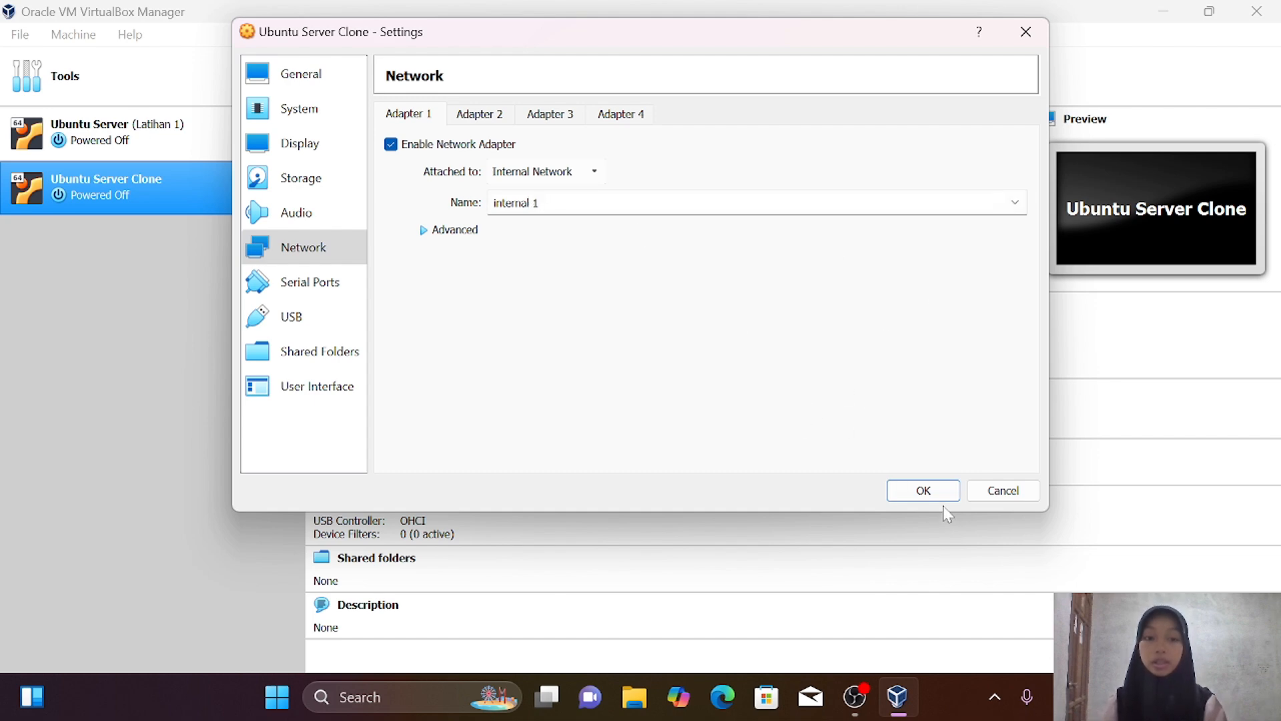
{"action": "left_click", "coordinate": [924, 491]}
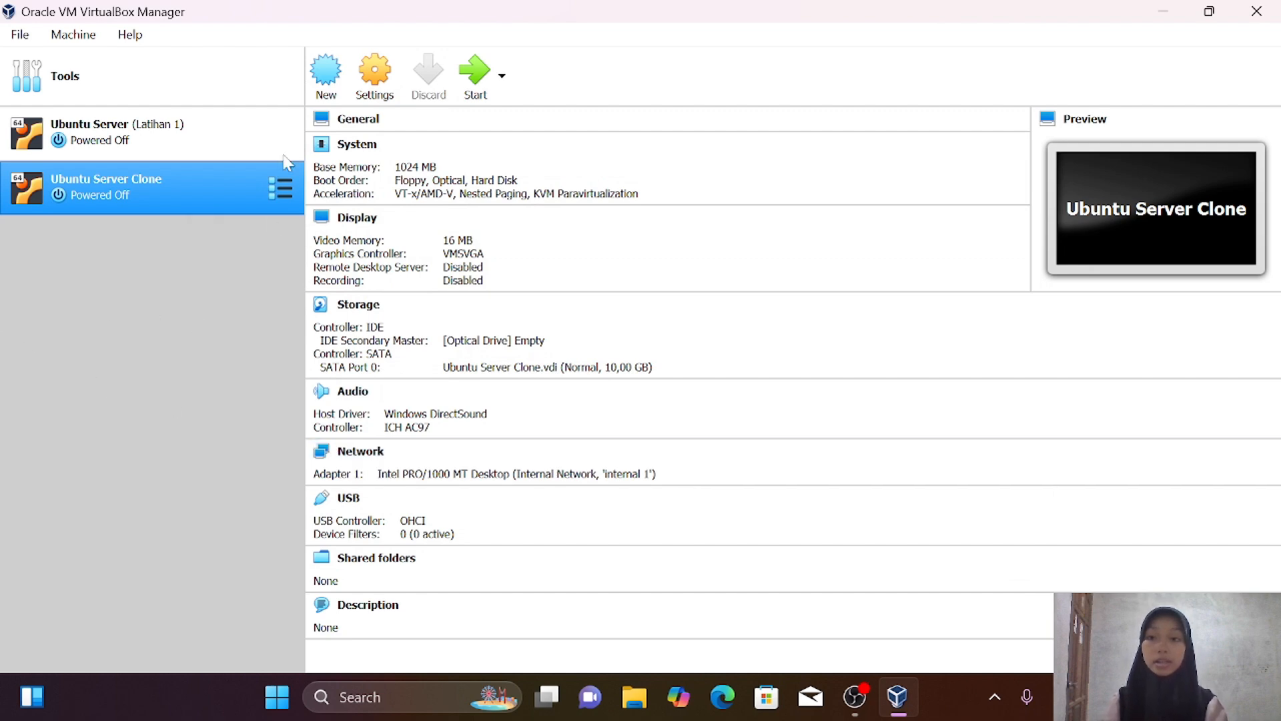
{"action": "left_click", "coordinate": [229, 143]}
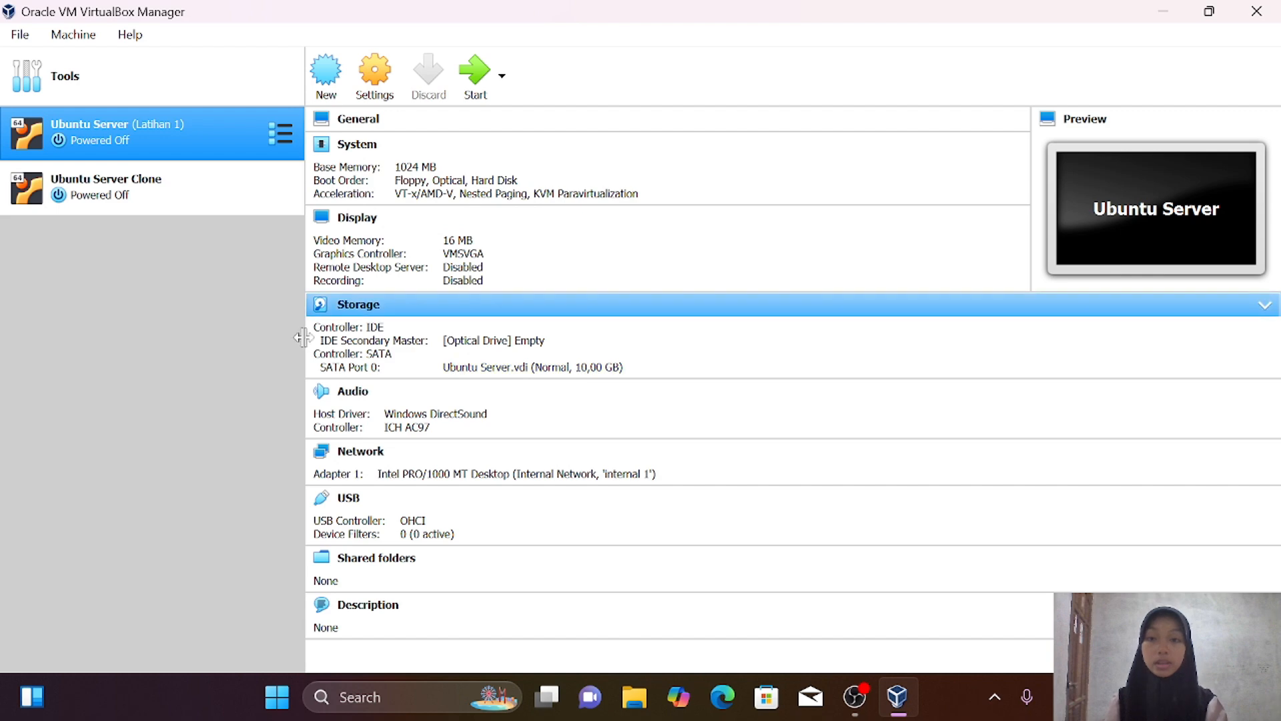
Boot both VMs and run ip address in each, showing 192.168.1.1 and 192.168.1.2
{"action": "left_click", "coordinate": [475, 72]}
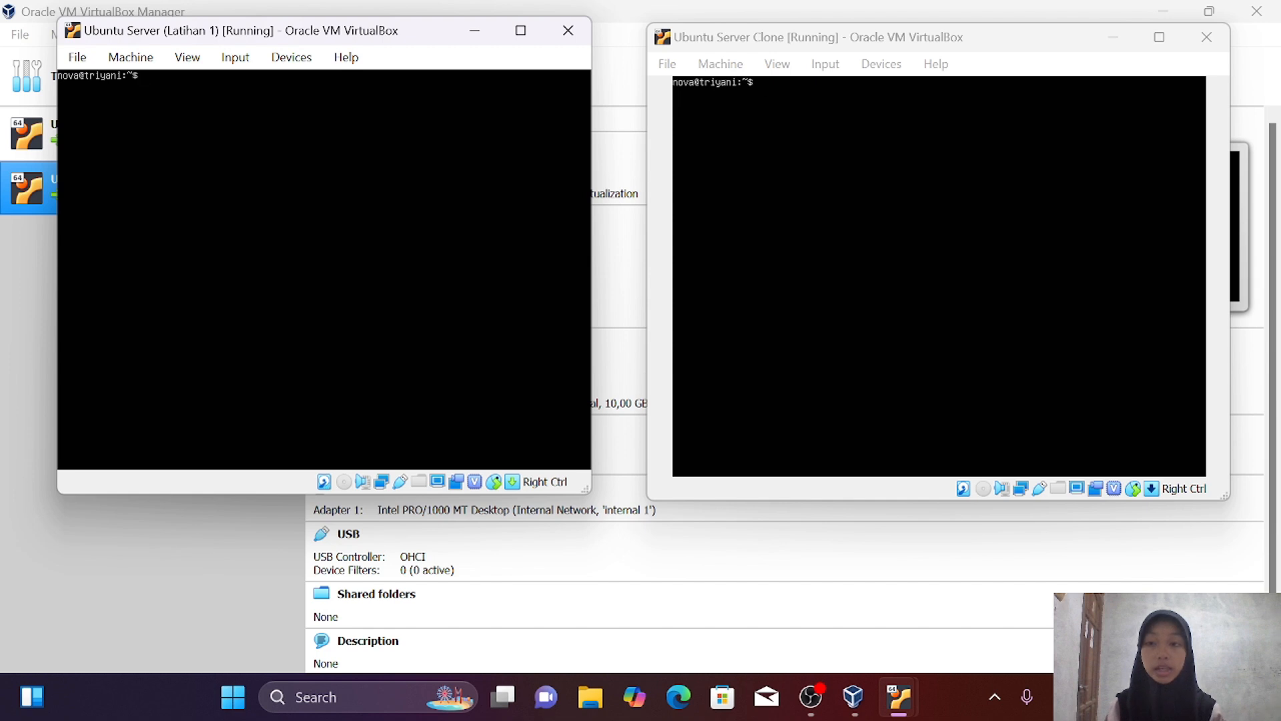
{"action": "type", "text": "ip a"}
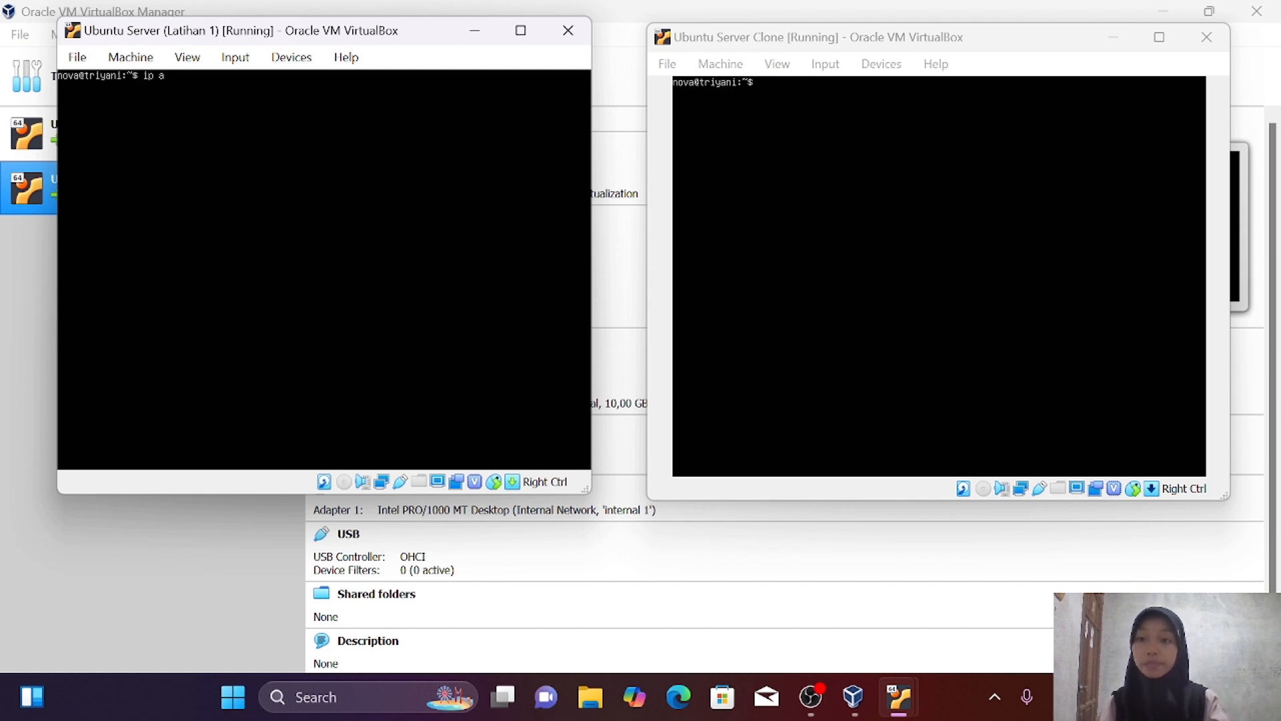
{"action": "type", "text": "ddress"}
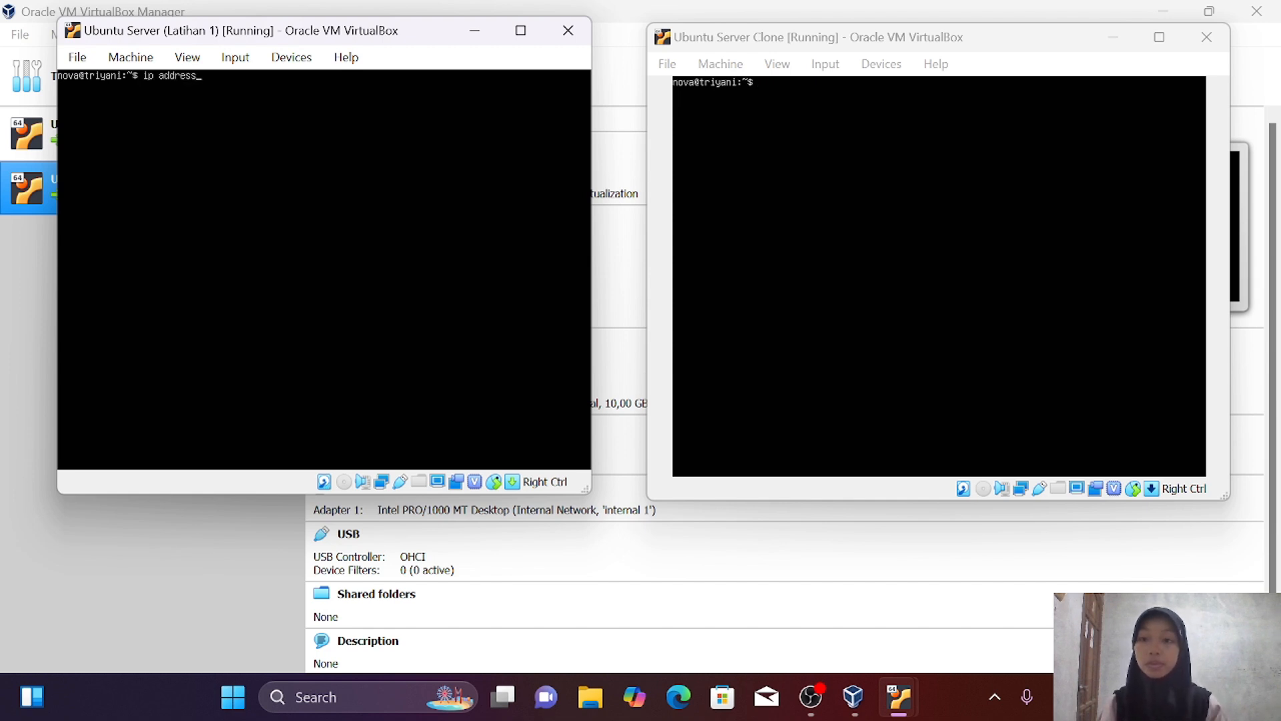
{"action": "key", "text": "Return"}
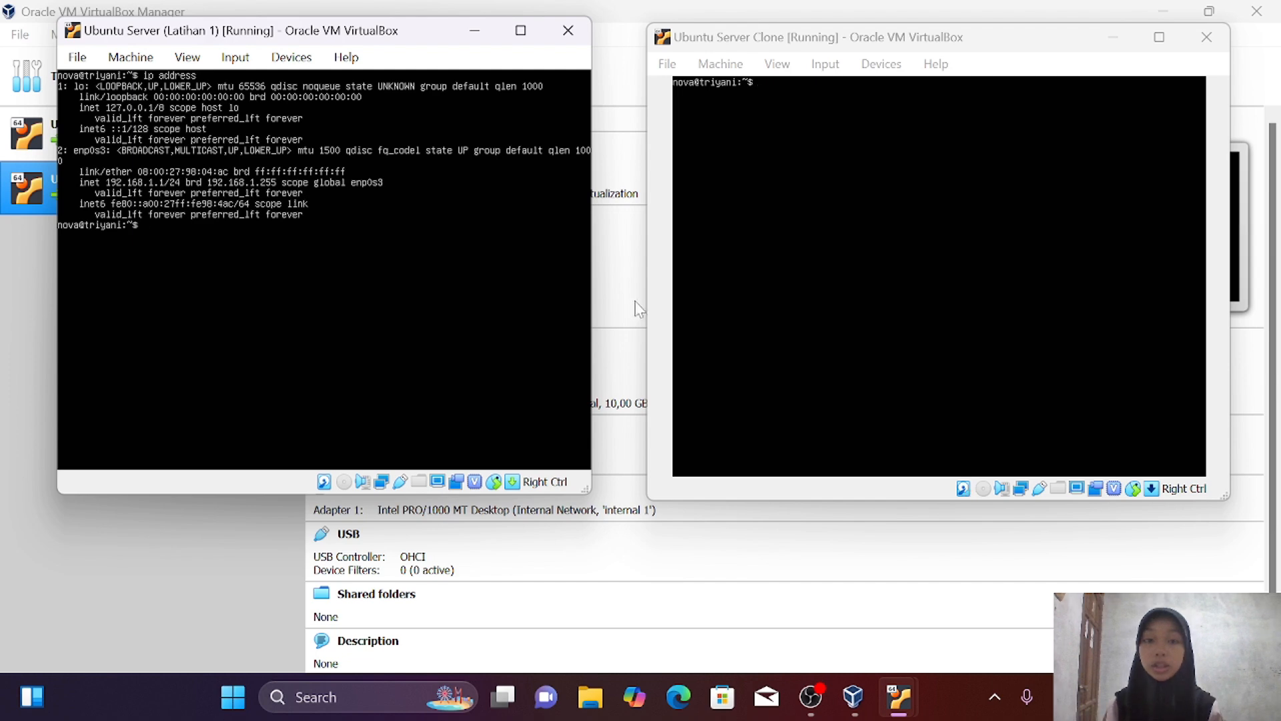
{"action": "left_click", "coordinate": [827, 287]}
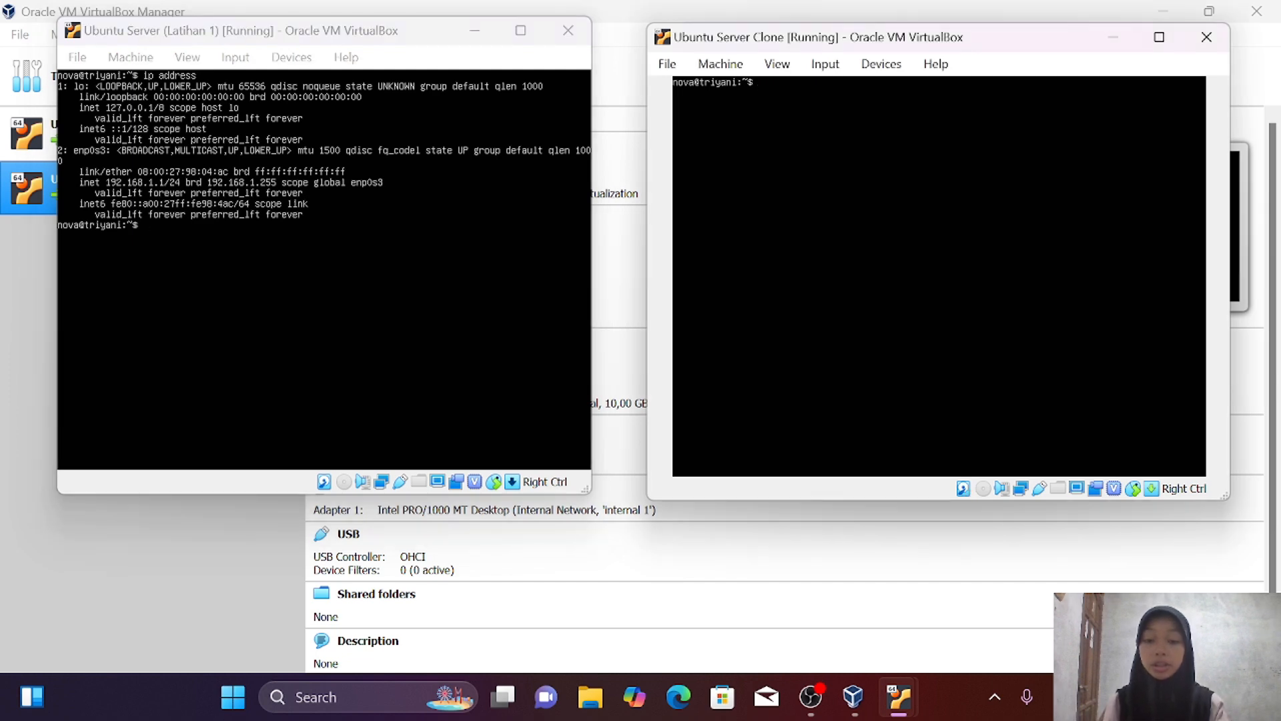
{"action": "type", "text": "ip addres"}
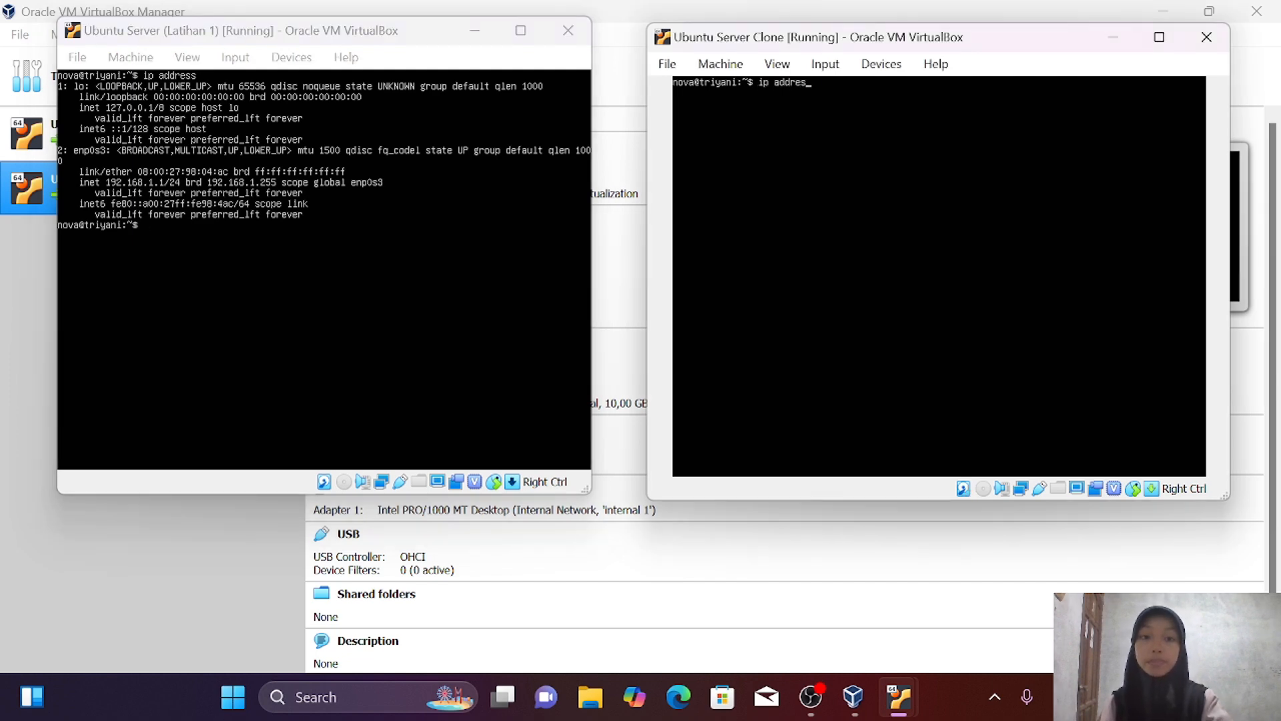
{"action": "type", "text": "s"}
{"action": "key", "text": "Return"}
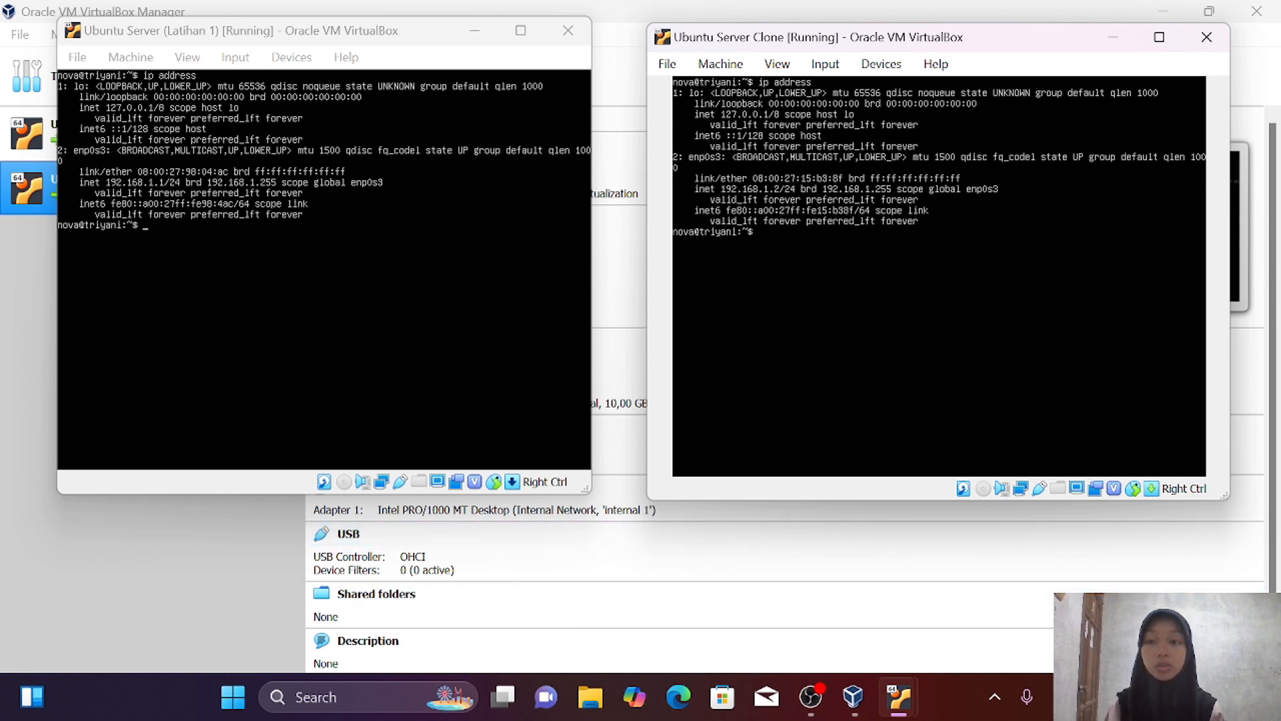
{"action": "left_click", "coordinate": [280, 334]}
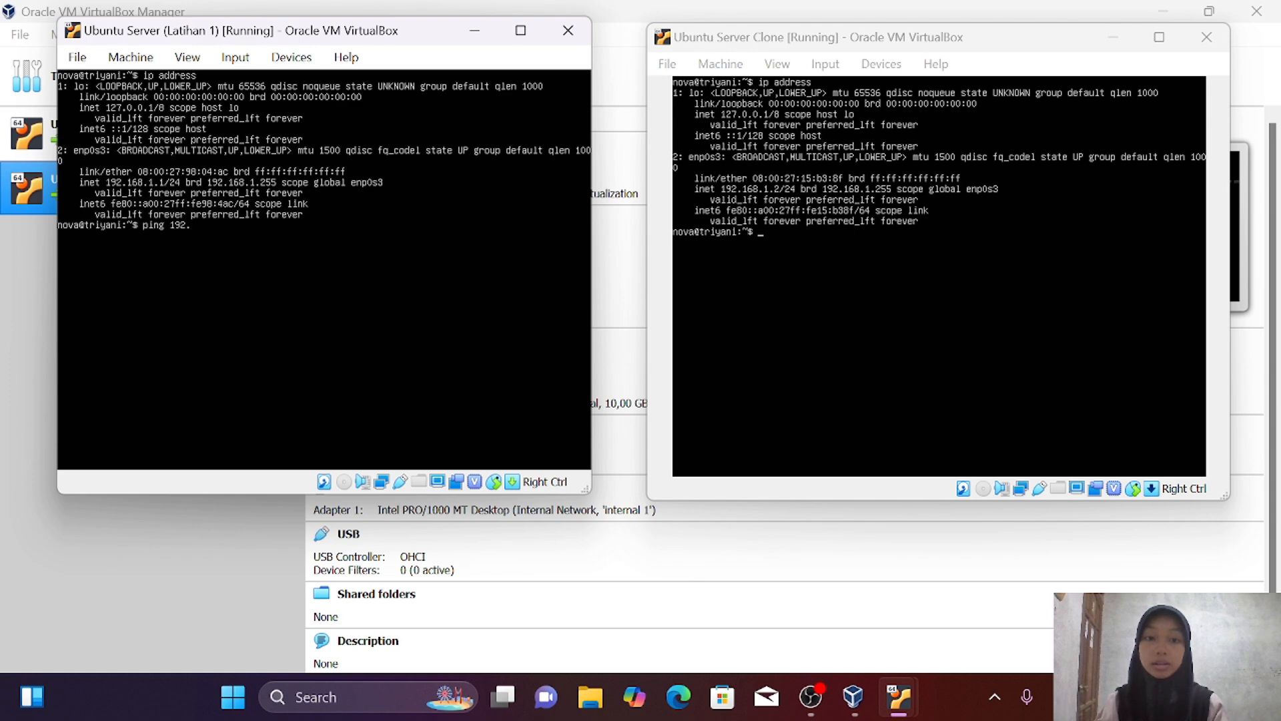
Ping 192.168.1.2 from Latihan 1 and 192.168.1.1 from the clone
{"action": "type", "text": "ping 192.168.1.2"}
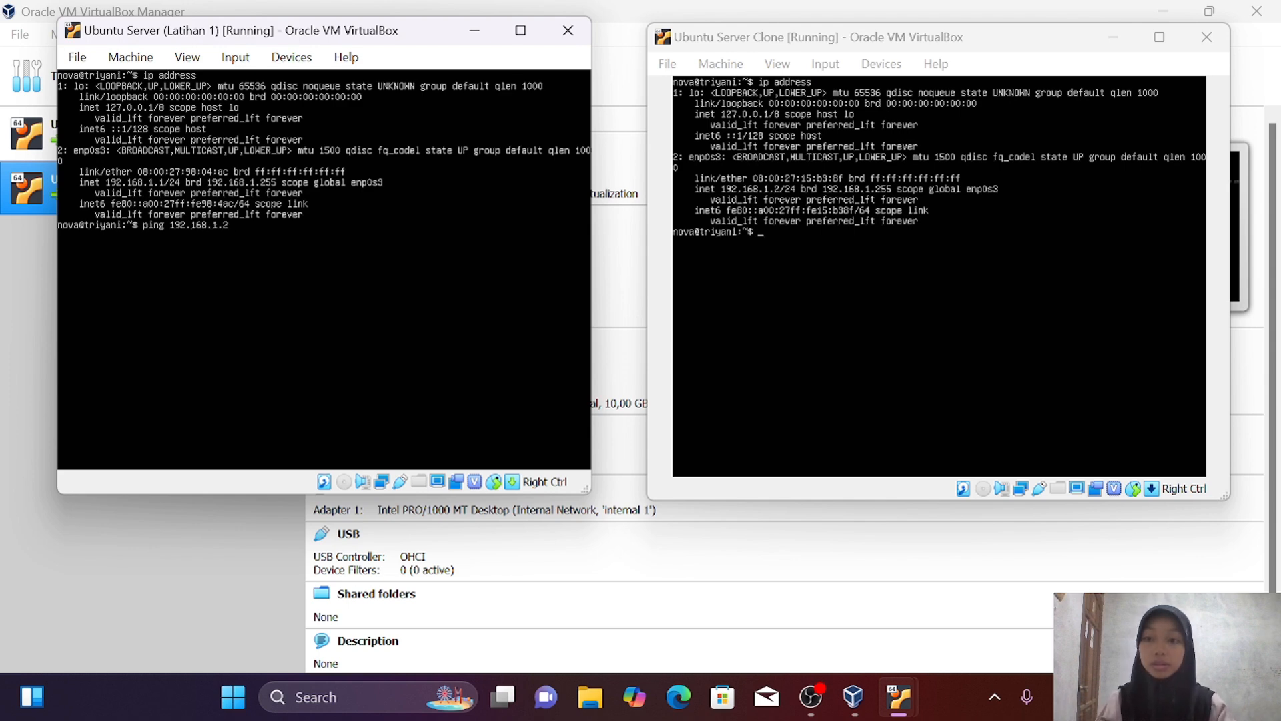
{"action": "key", "text": "Return"}
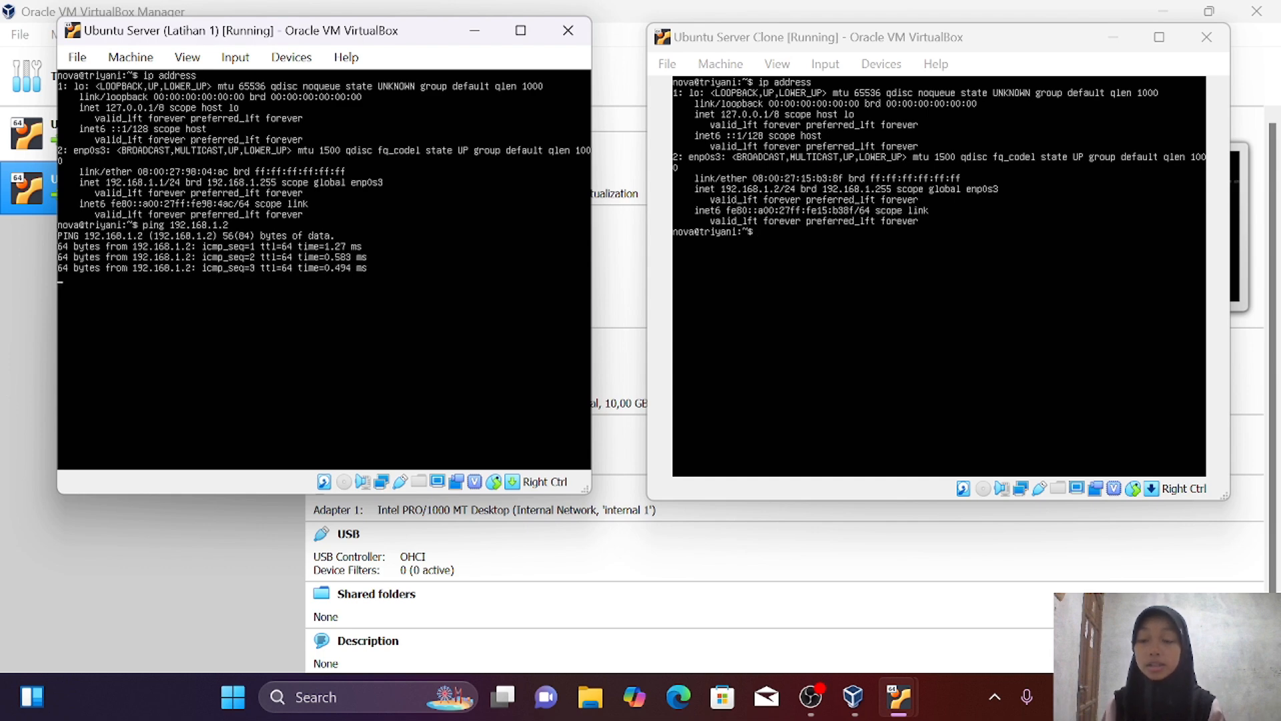
{"action": "left_click", "coordinate": [891, 414]}
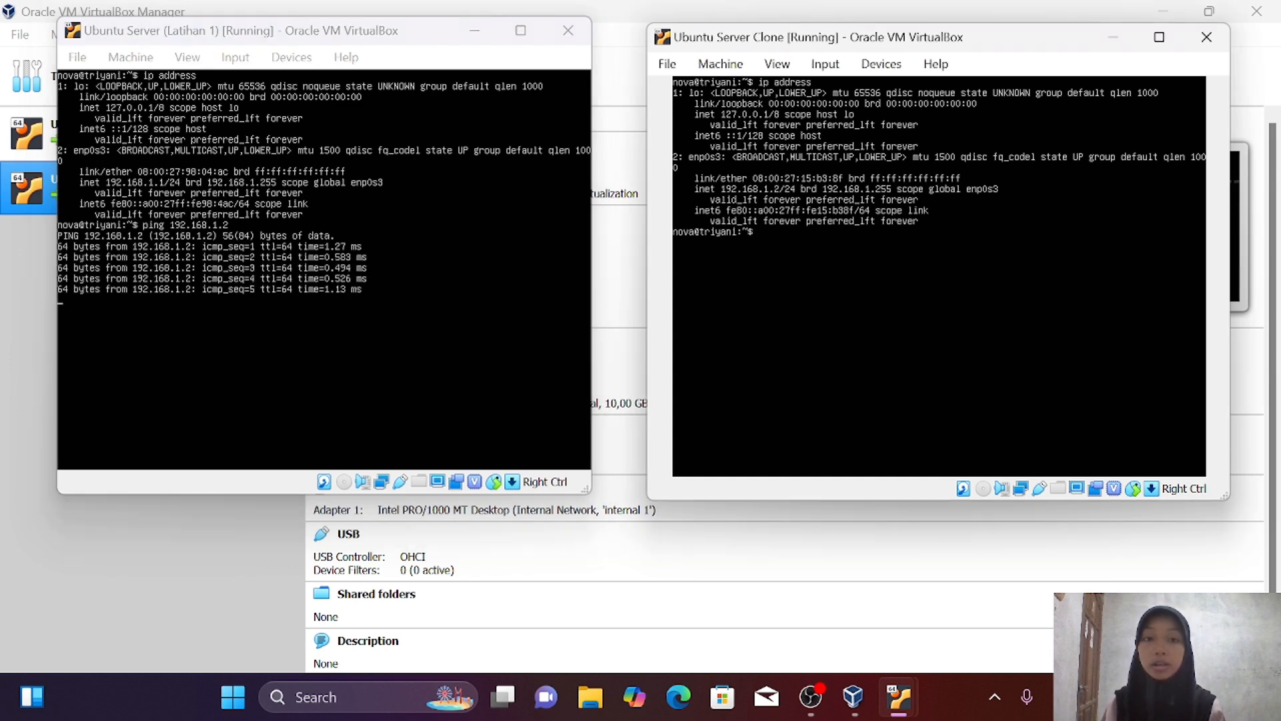
{"action": "type", "text": "pi"}
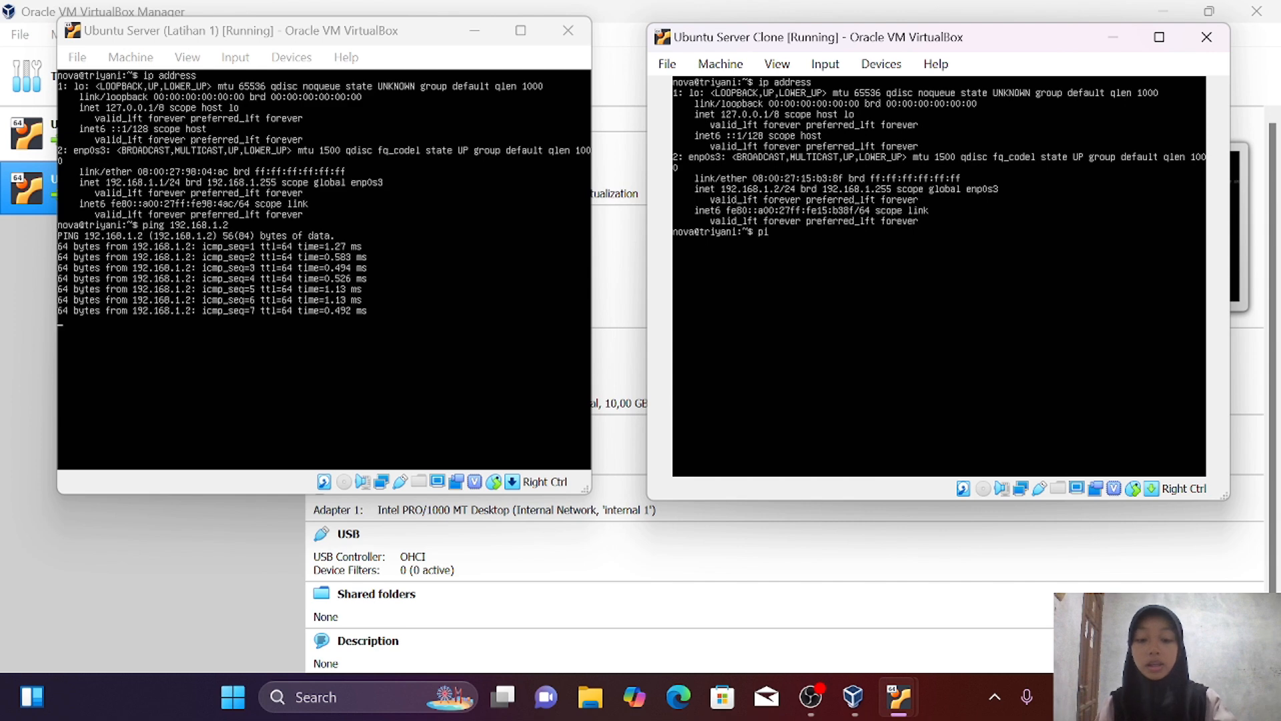
{"action": "type", "text": "ng 192"}
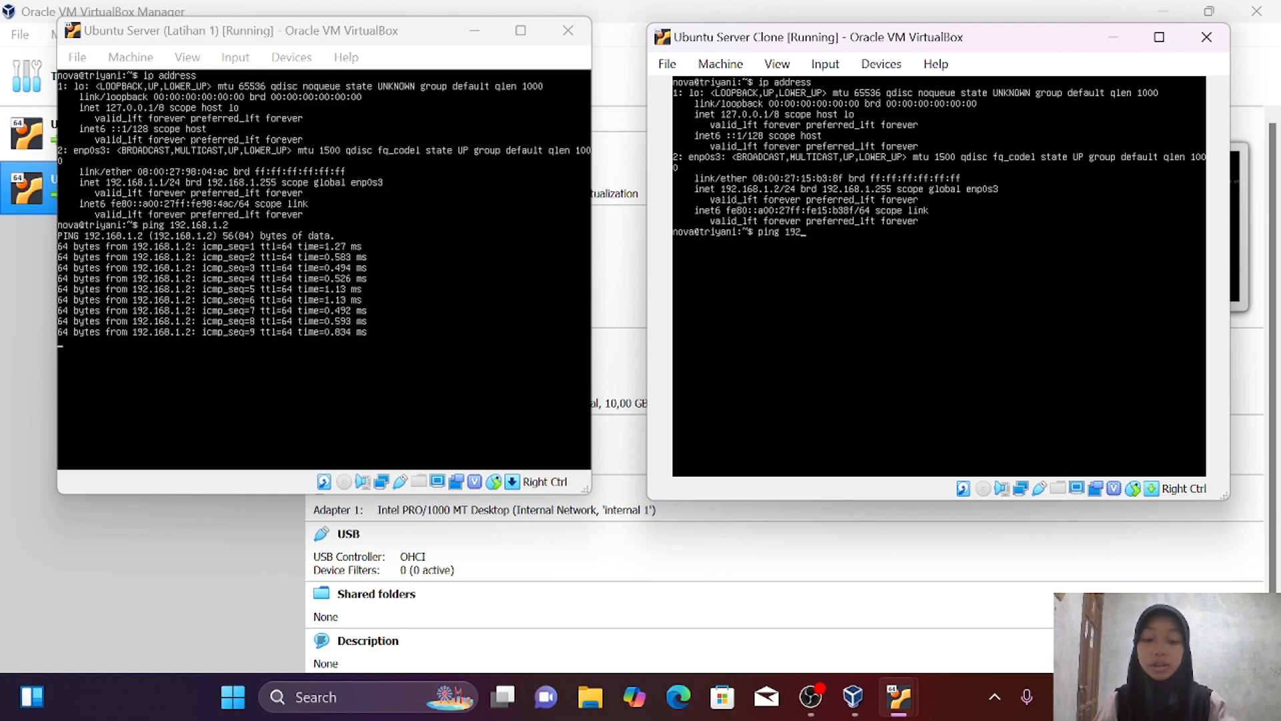
{"action": "type", "text": ".168."}
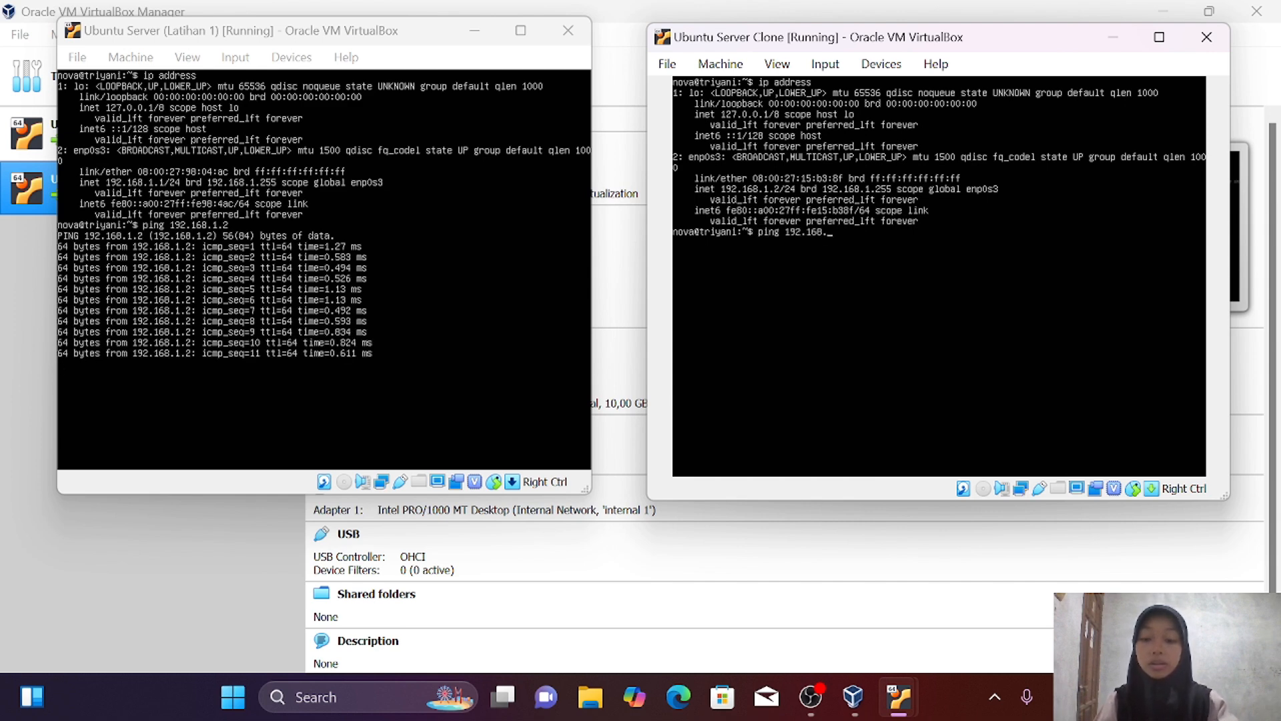
{"action": "type", "text": "1.1"}
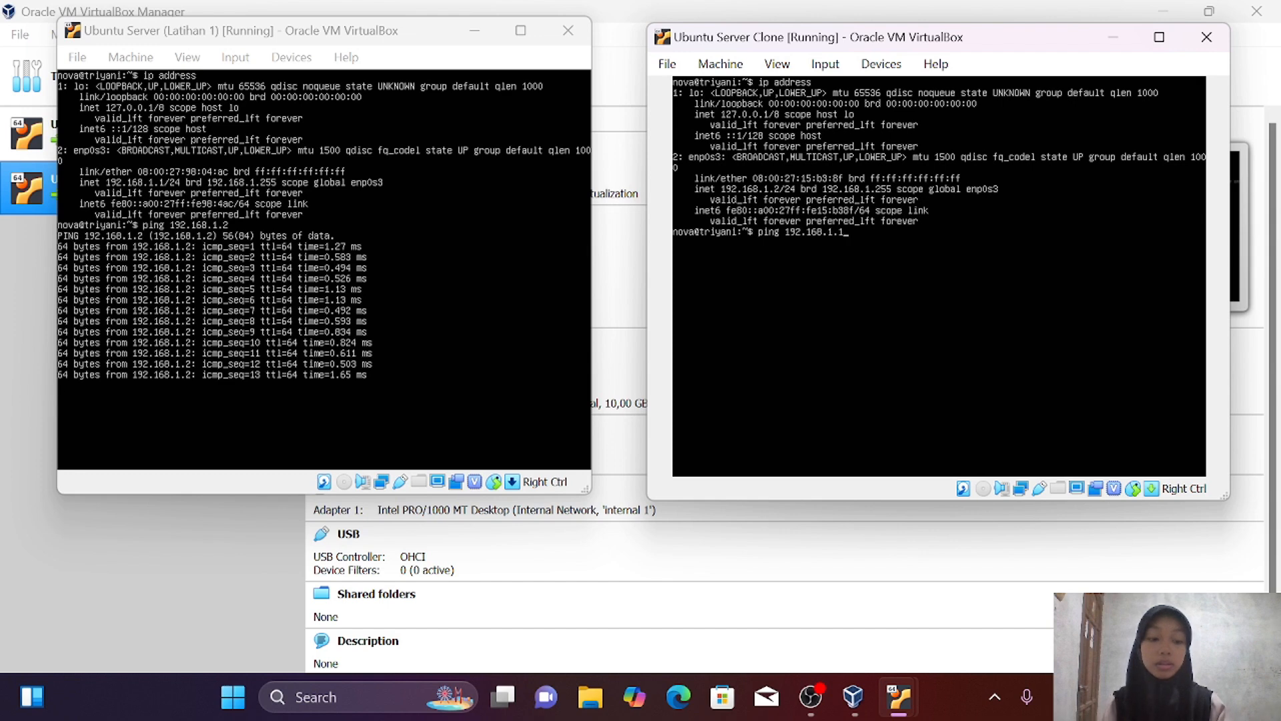
{"action": "key", "text": "Return"}
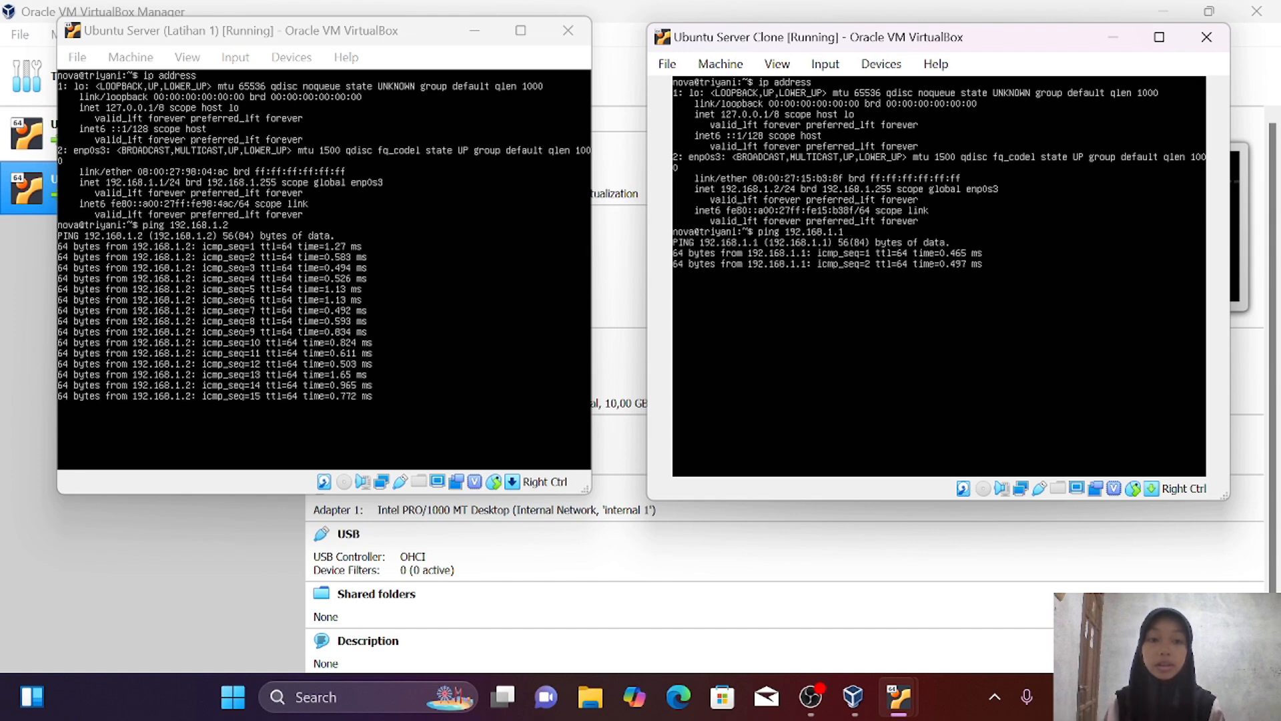